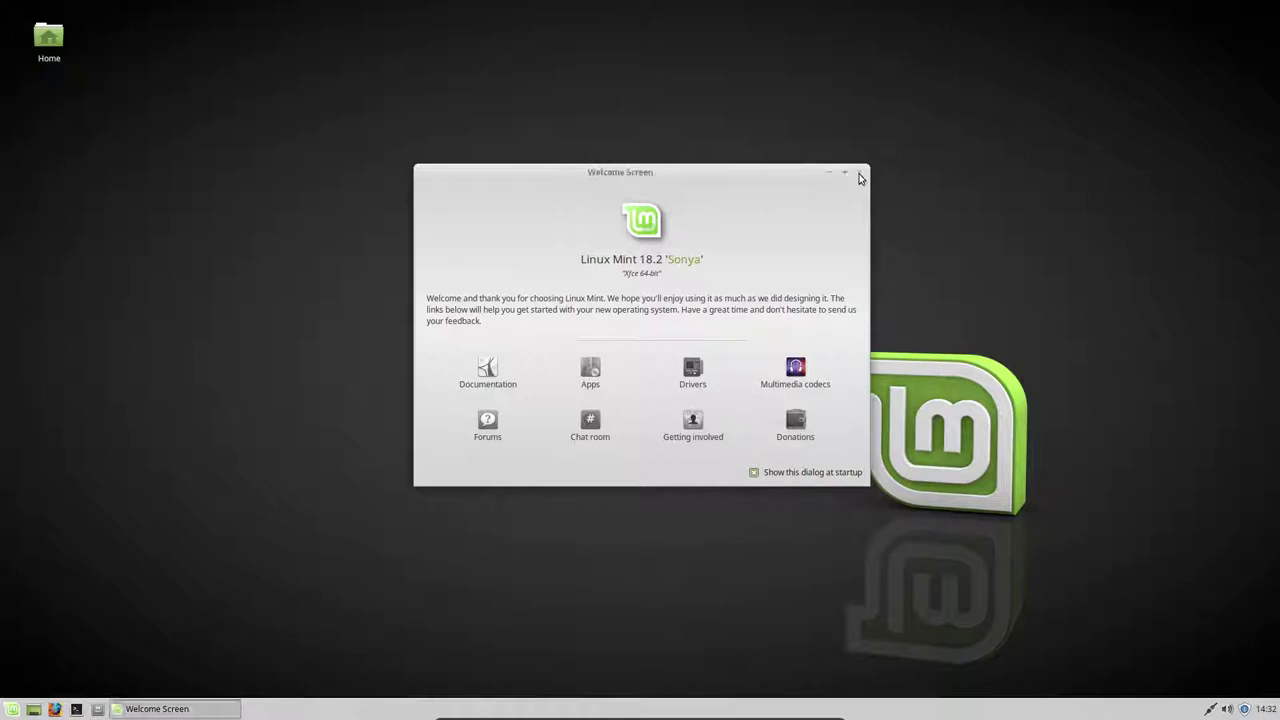
Close the Mint welcome screen, maximize Firefox, and search the web for the tutorial author's GitHub page
{"action": "left_click", "coordinate": [859, 175]}
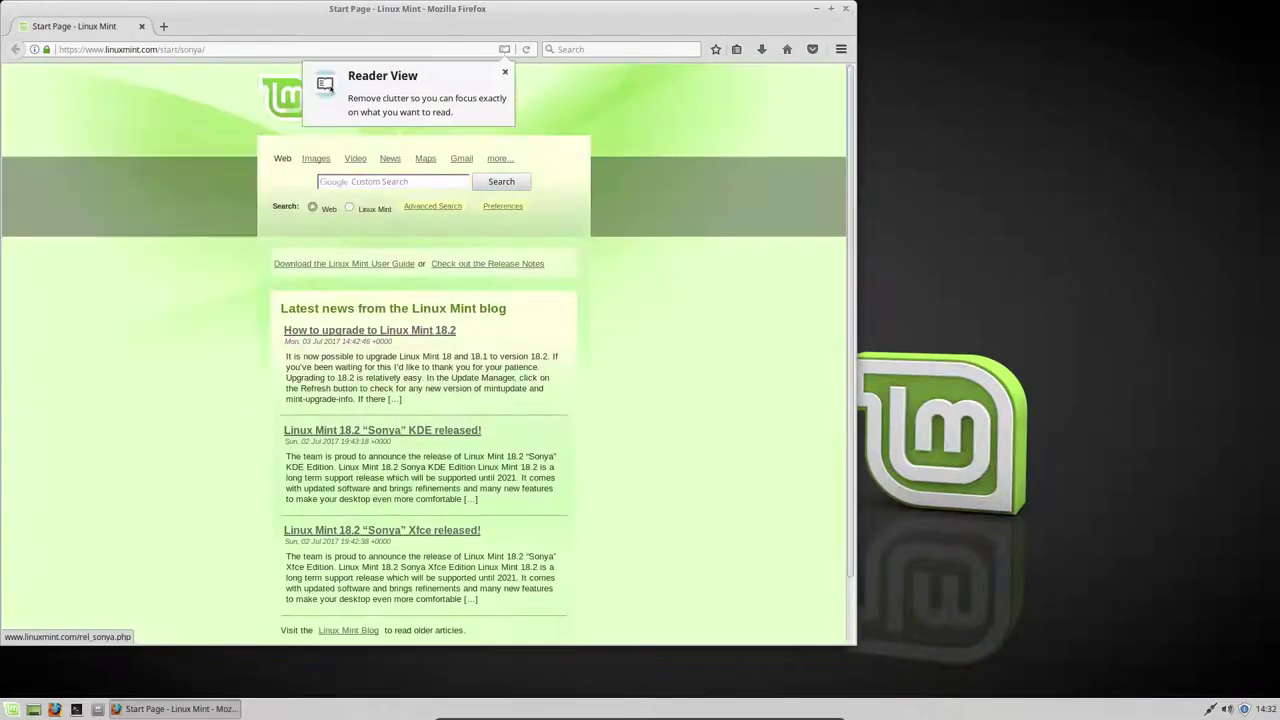
{"action": "double_click", "coordinate": [514, 14]}
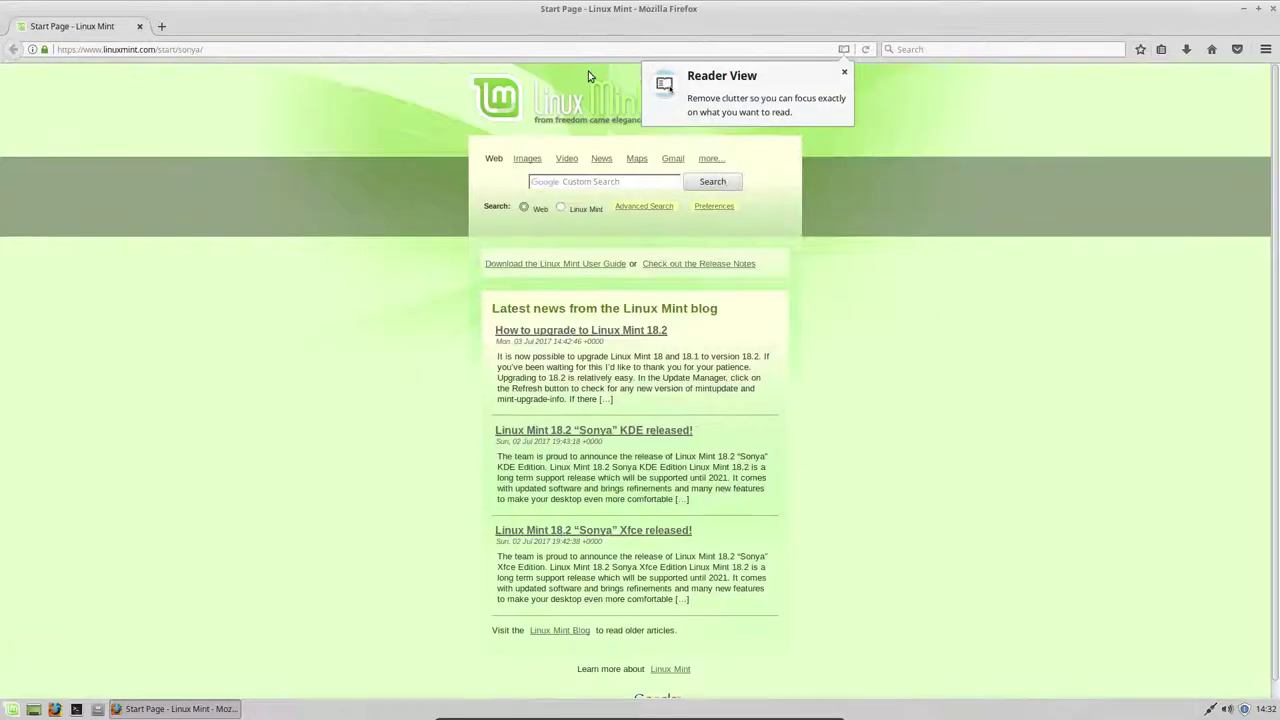
{"action": "left_click", "coordinate": [279, 53]}
{"action": "key", "text": "ctrl+a"}
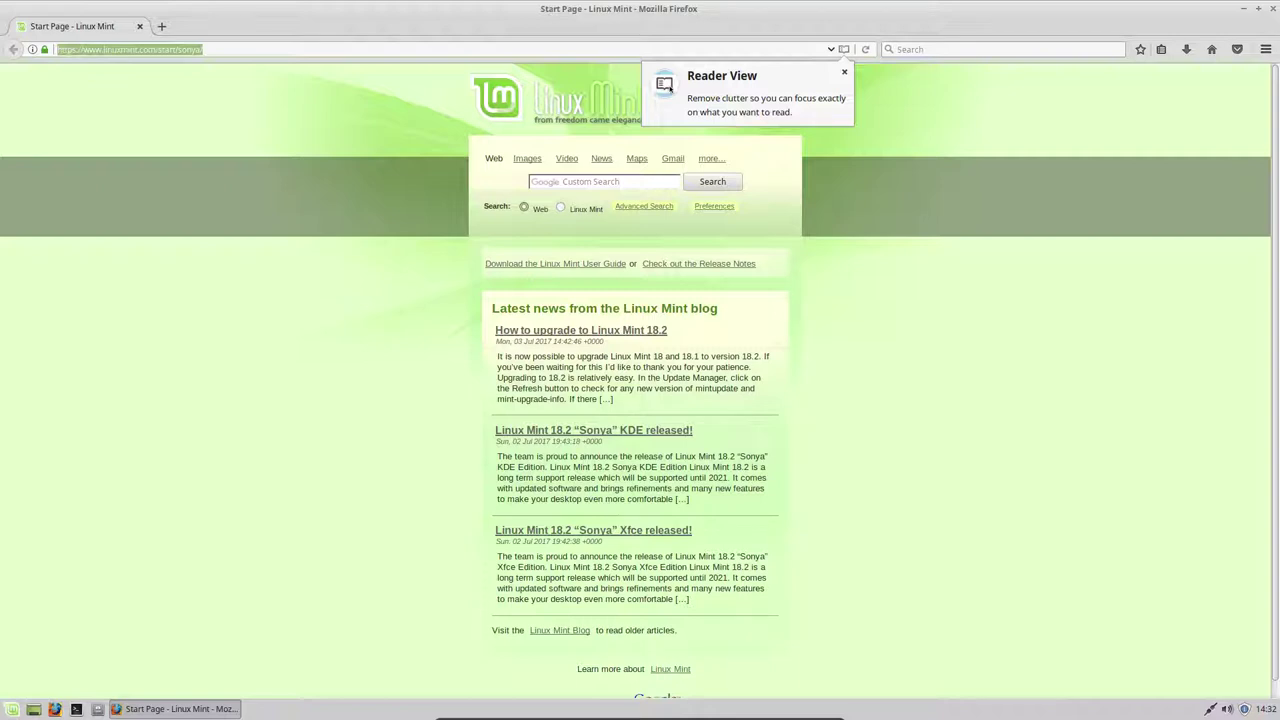
{"action": "type", "text": "g"}
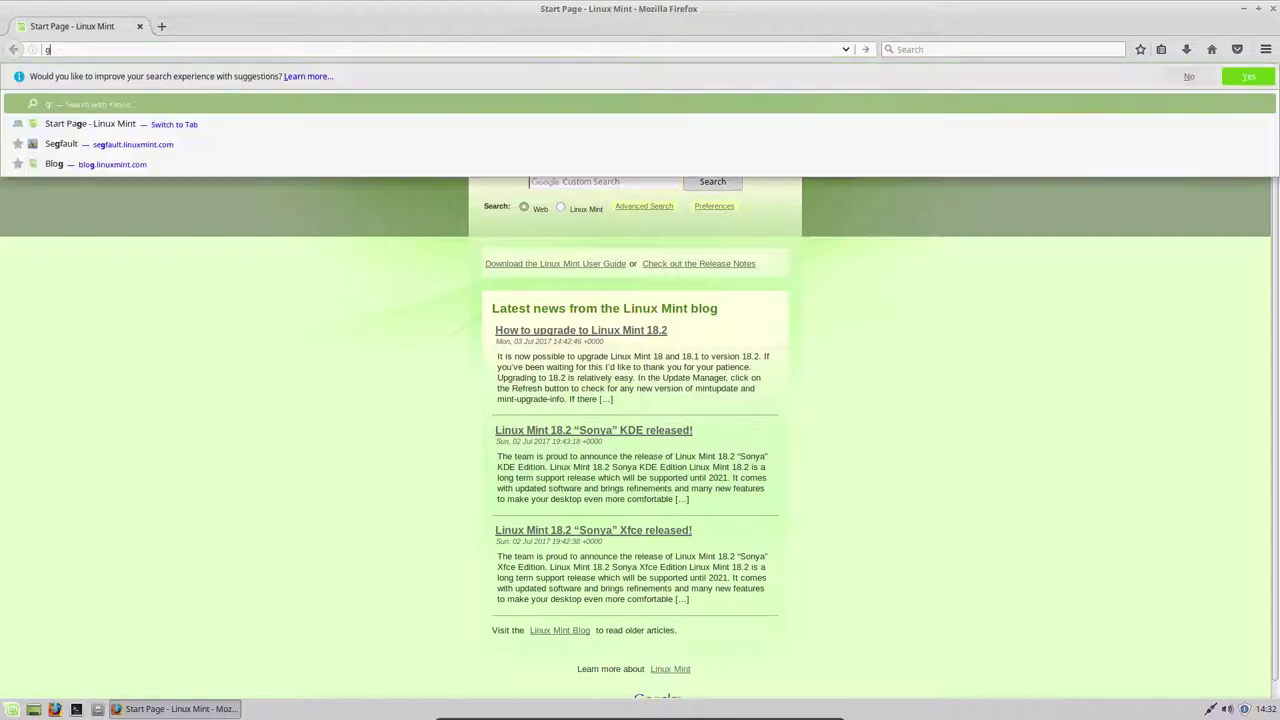
{"action": "type", "text": "ithub erik"}
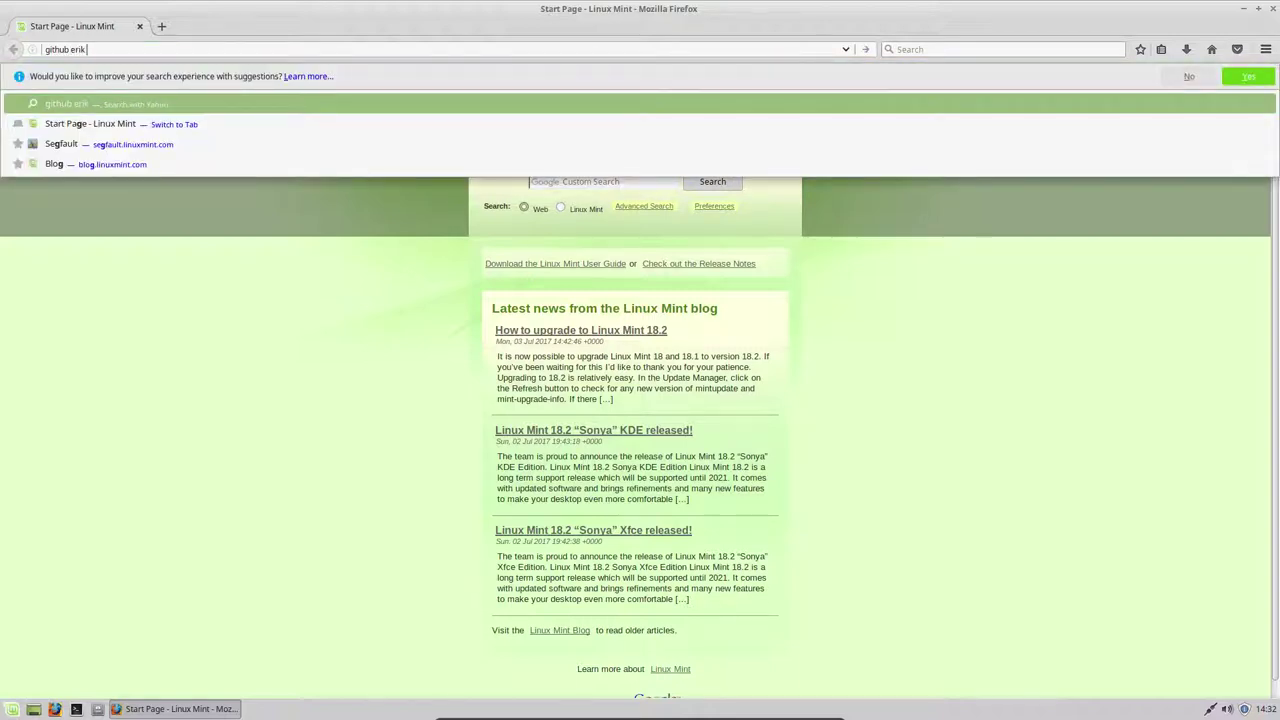
{"action": "type", "text": " dubois"}
{"action": "key", "text": "Return"}
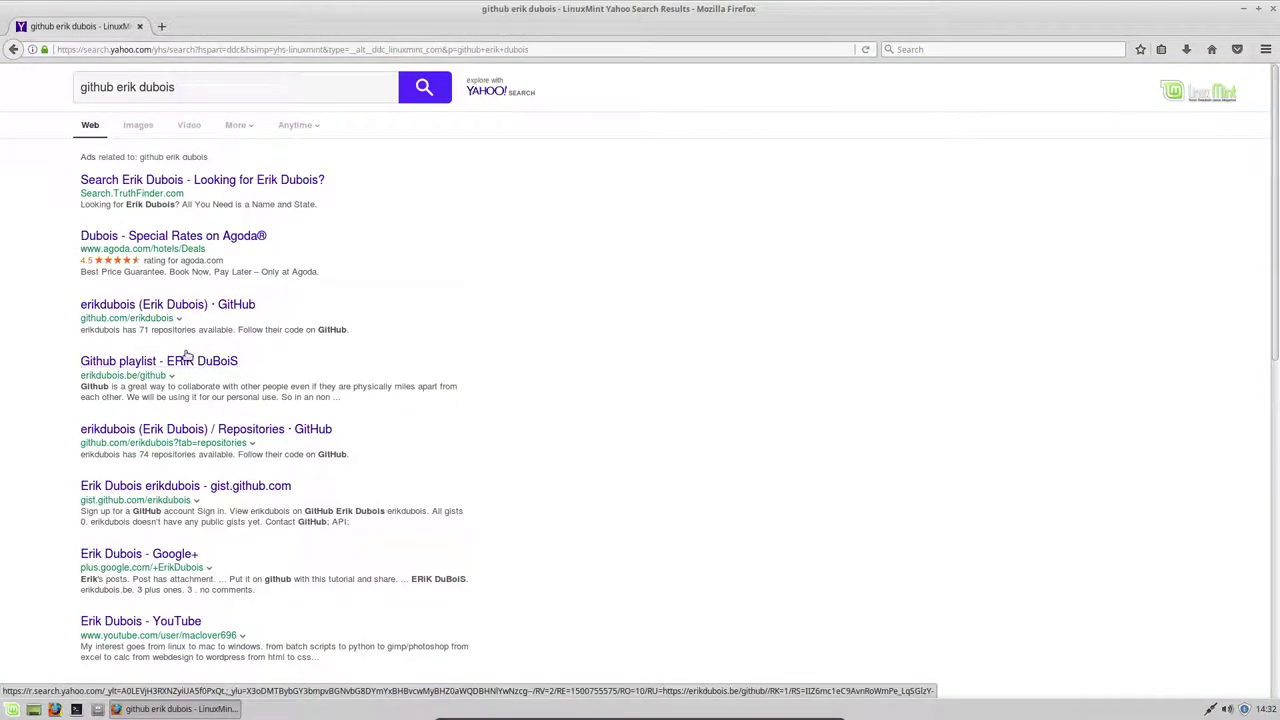
Open the author's LinuxMint182i3 repository on GitHub and copy its HTTPS clone URL
{"action": "left_click", "coordinate": [180, 306]}
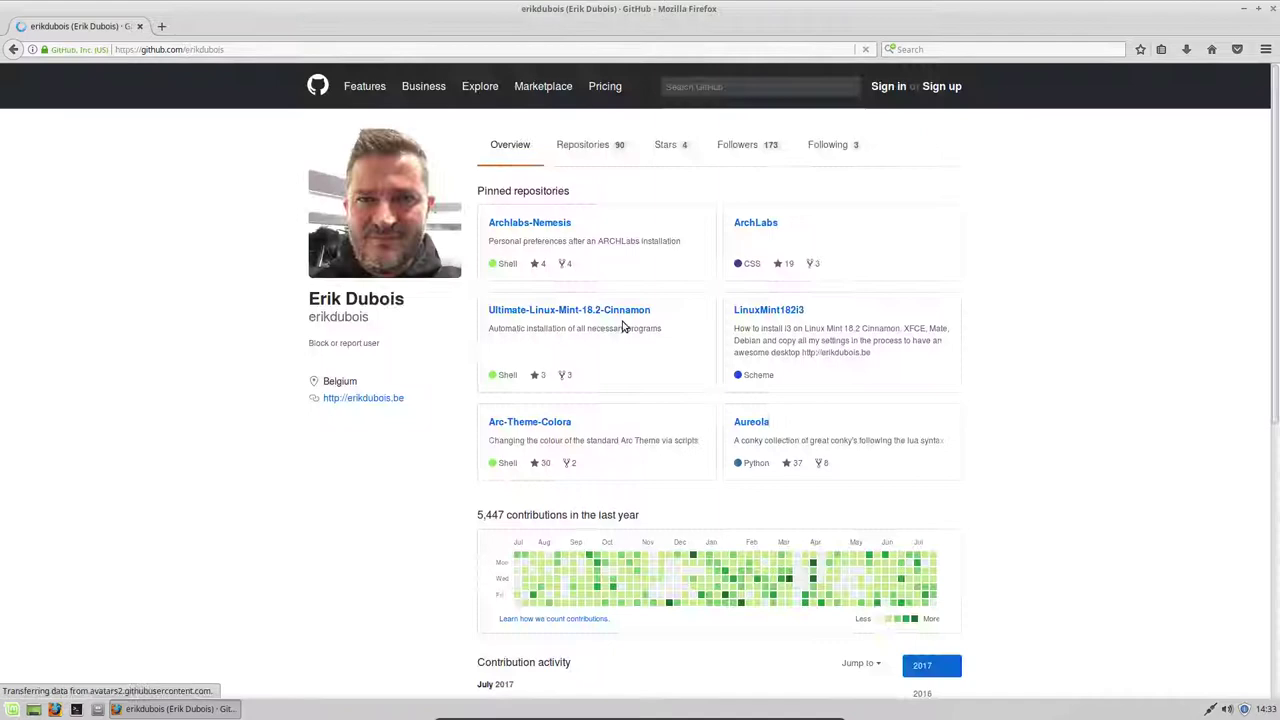
{"action": "left_click", "coordinate": [605, 150]}
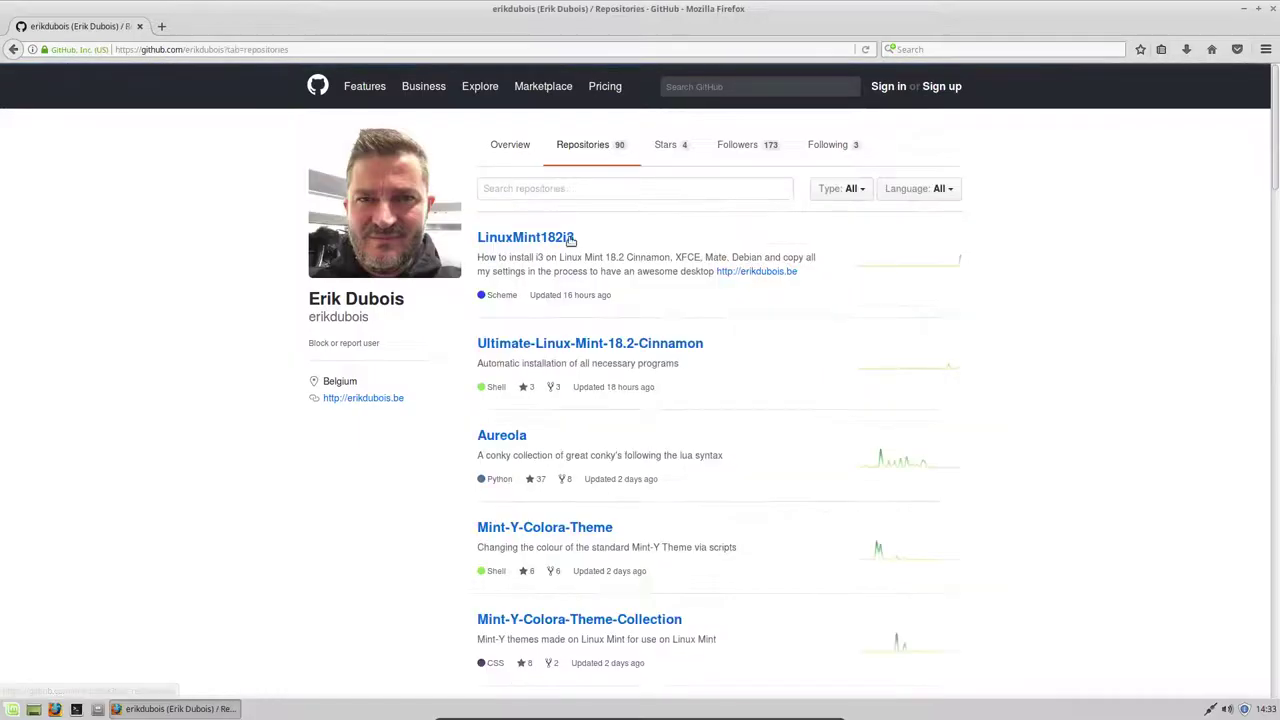
{"action": "left_click", "coordinate": [560, 237]}
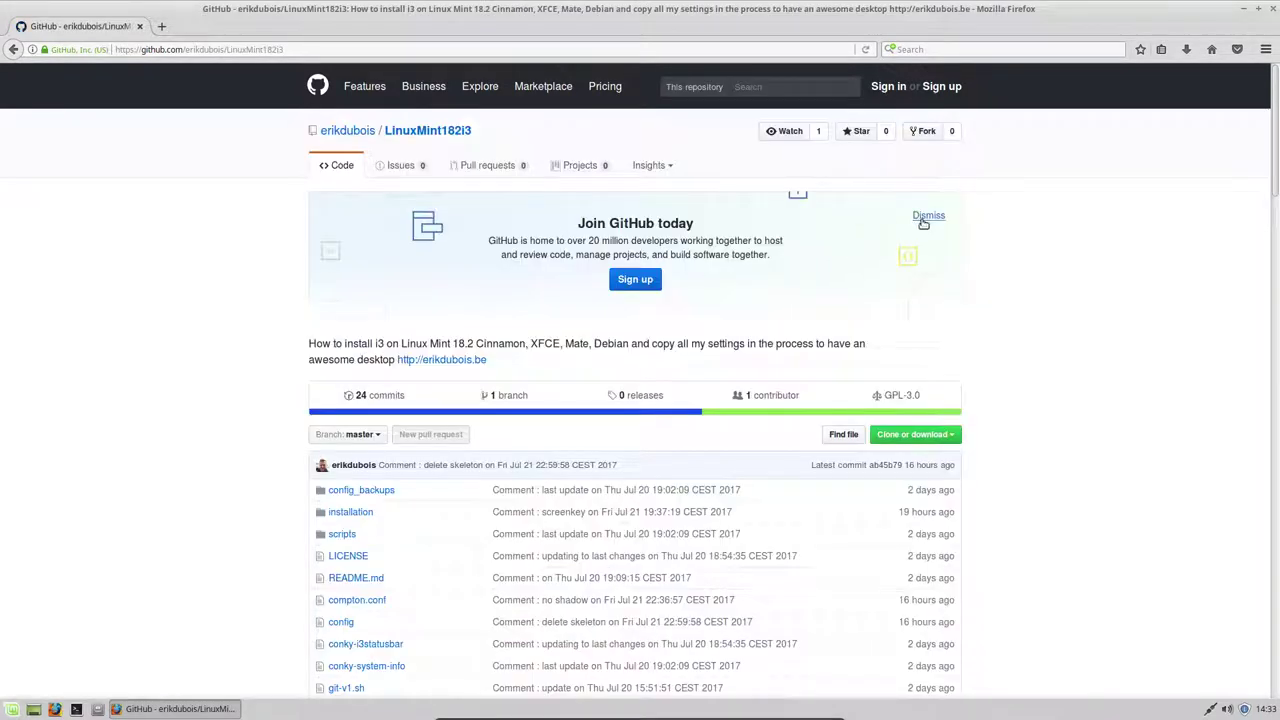
{"action": "left_click", "coordinate": [928, 215]}
{"action": "left_click", "coordinate": [914, 290]}
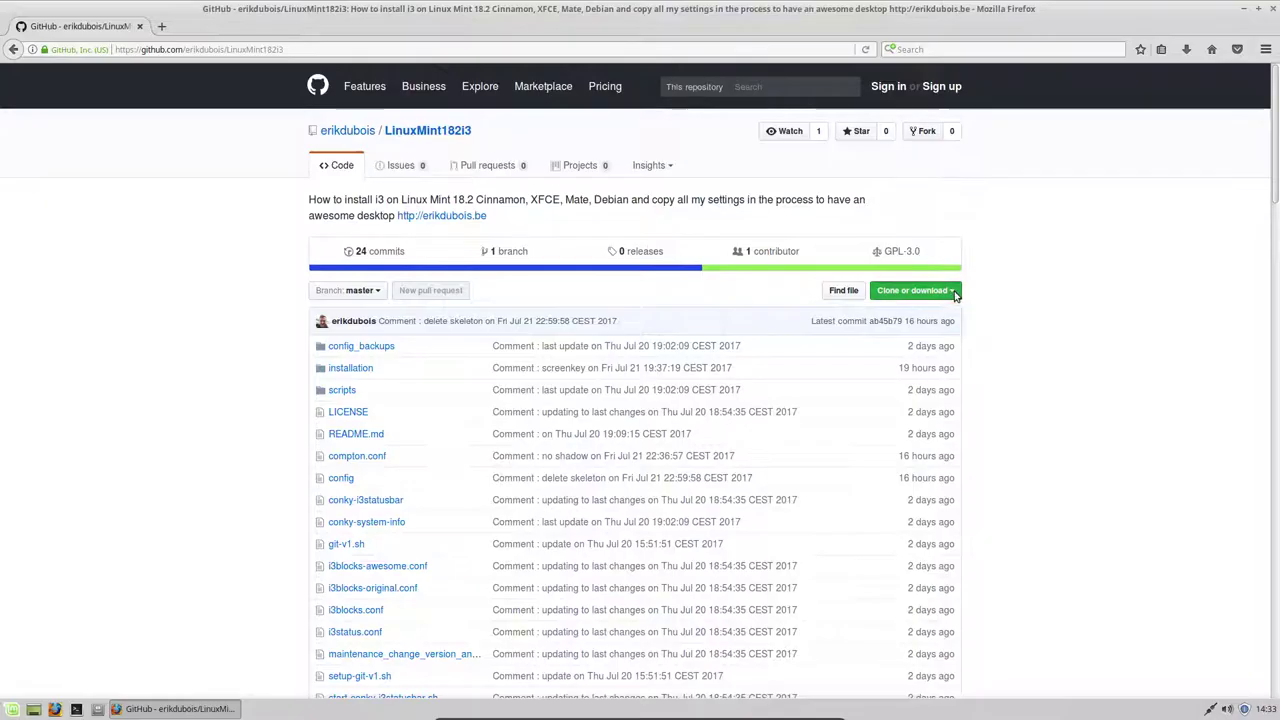
{"action": "left_click", "coordinate": [942, 360]}
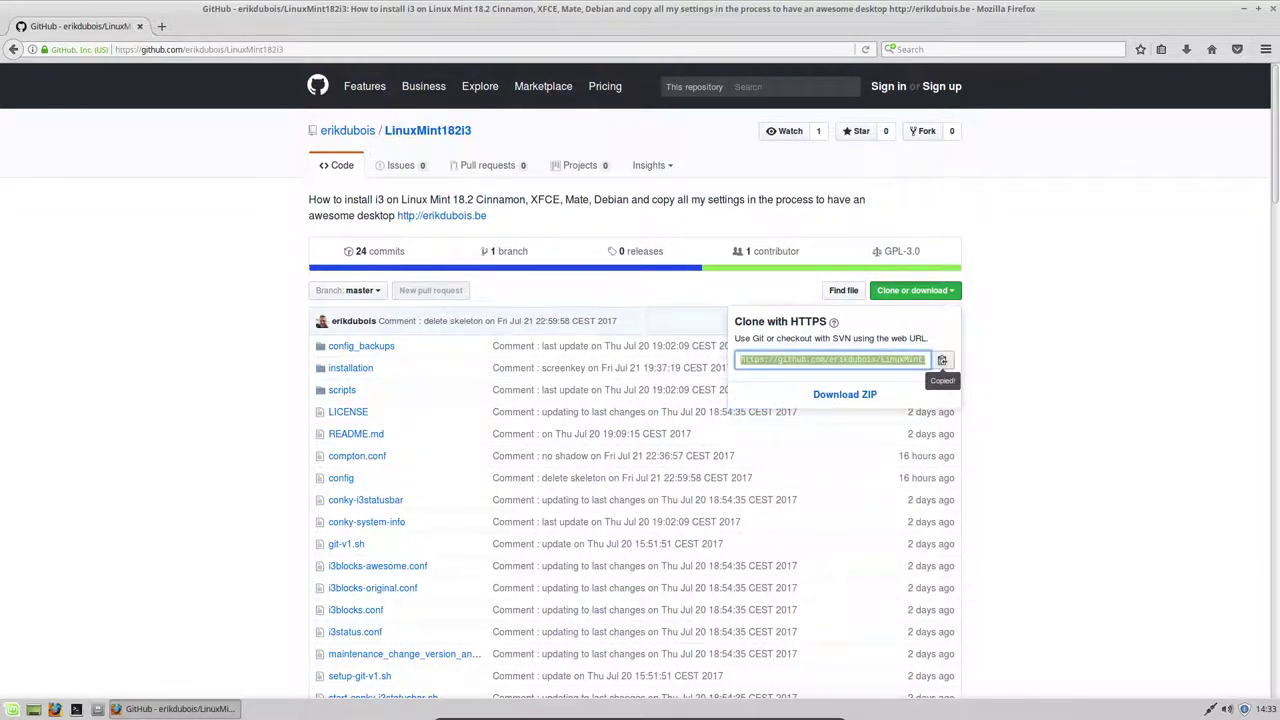
Minimize Firefox and open the home folder in Thunar, dismissing the About Thunar dialog
{"action": "left_click", "coordinate": [1247, 10]}
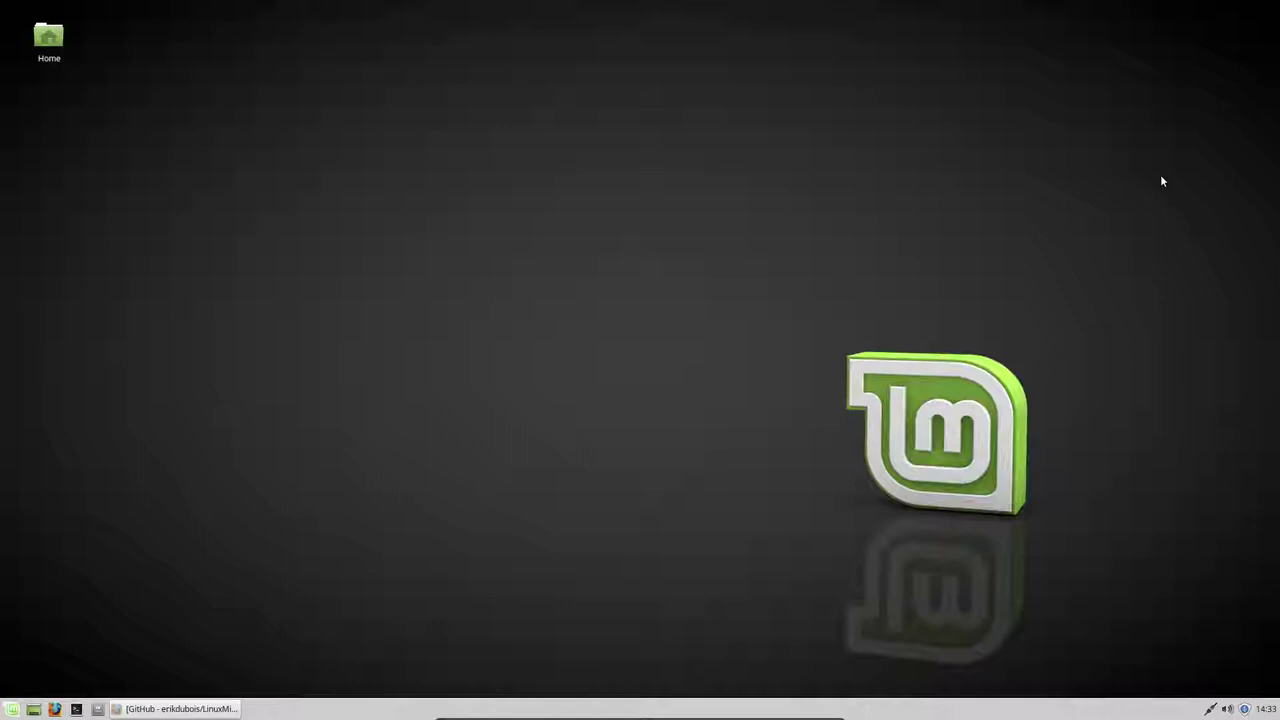
{"action": "double_click", "coordinate": [50, 40]}
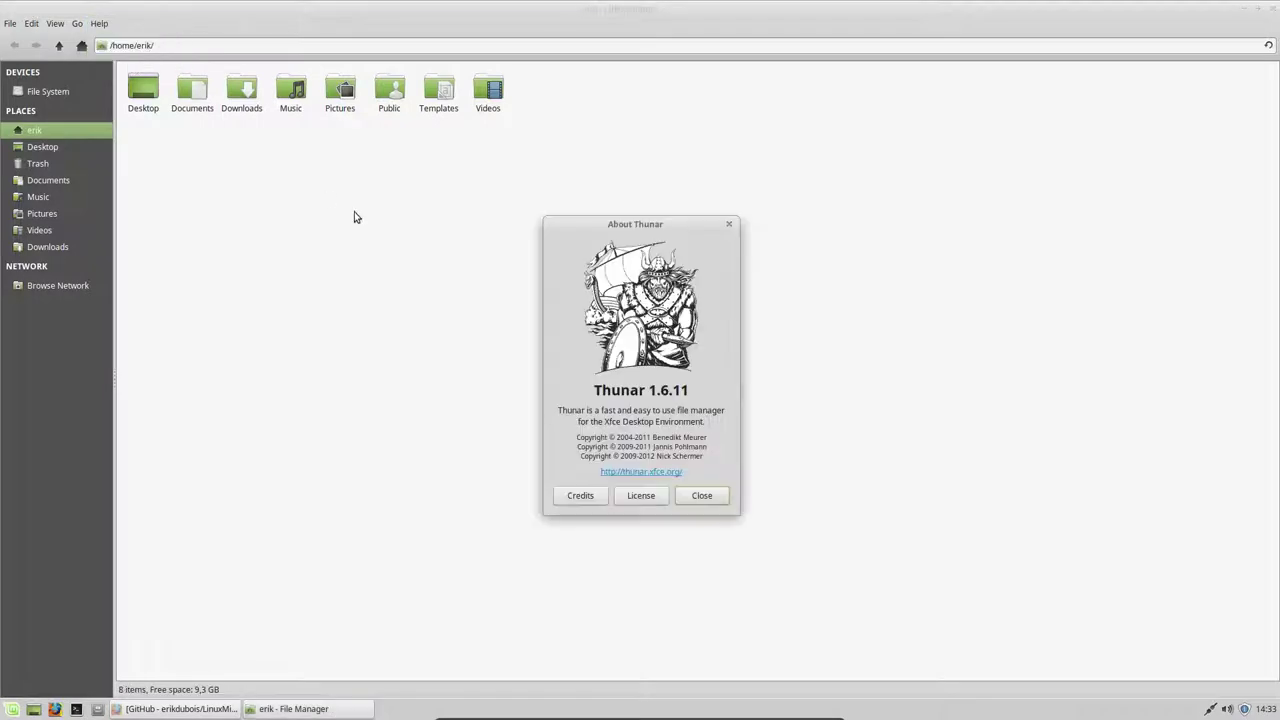
{"action": "left_click", "coordinate": [699, 495]}
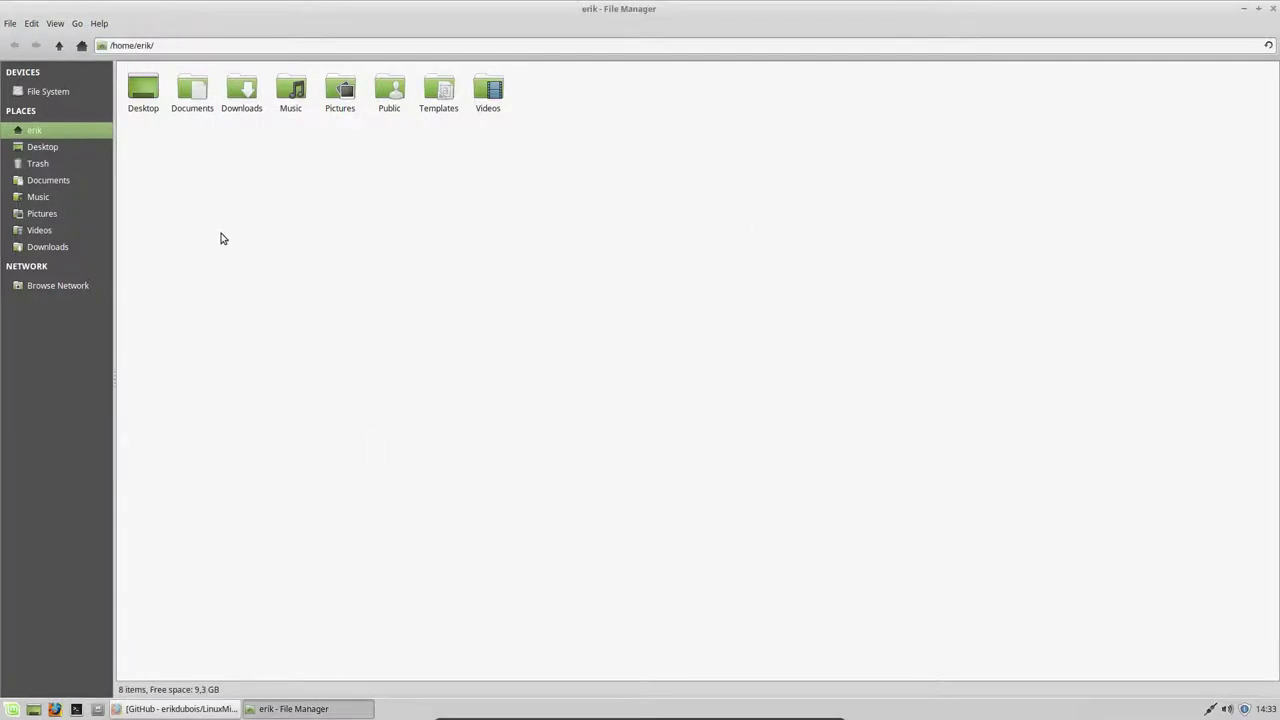
Create a folder named DATA in the home folder and open it
{"action": "right_click", "coordinate": [186, 194]}
{"action": "left_click", "coordinate": [240, 203]}
{"action": "type", "text": "DATA"}
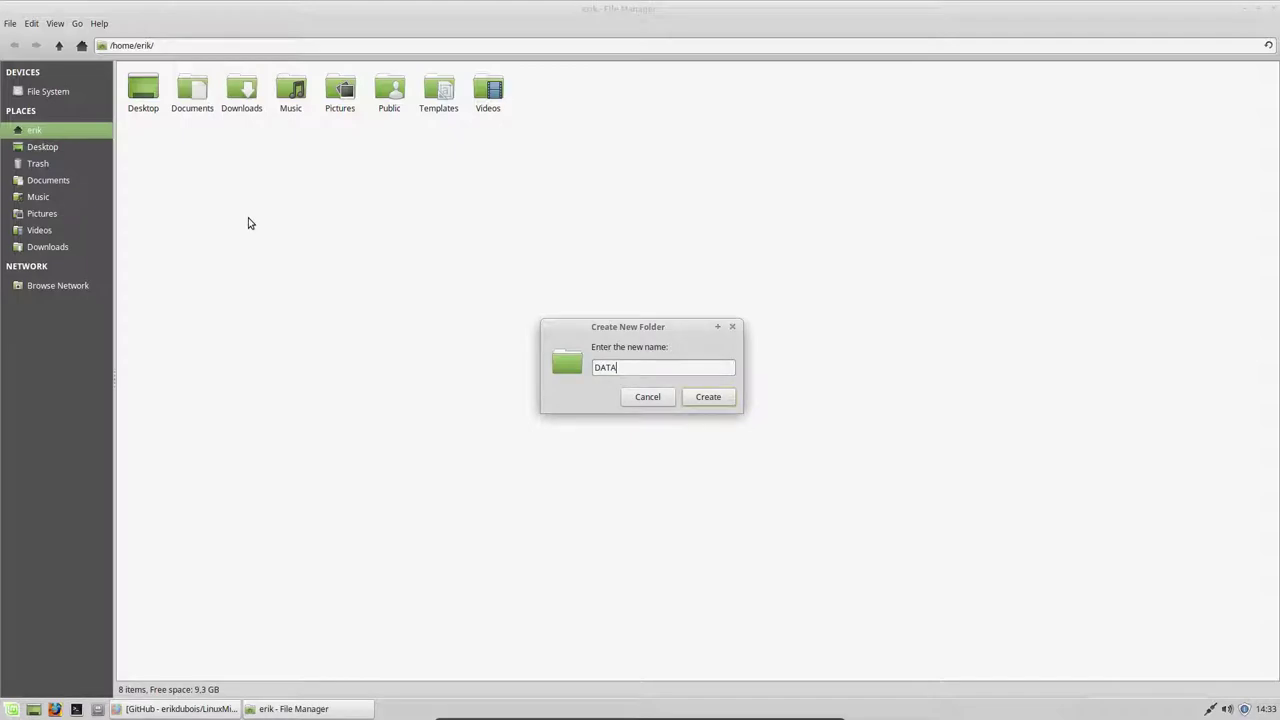
{"action": "key", "text": "Return"}
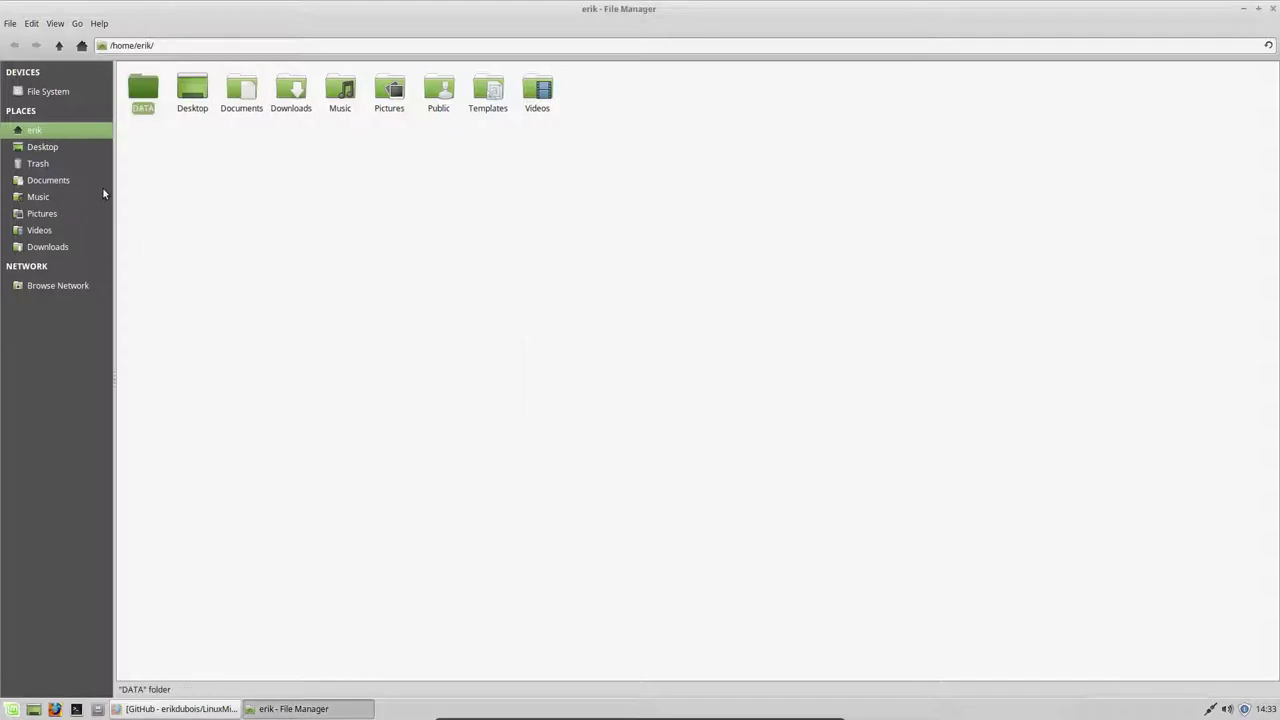
{"action": "key", "text": "Return"}
{"action": "right_click", "coordinate": [219, 199]}
Open a terminal in DATA and try to git clone the pasted repository URL
{"action": "mouse_move", "coordinate": [279, 240]}
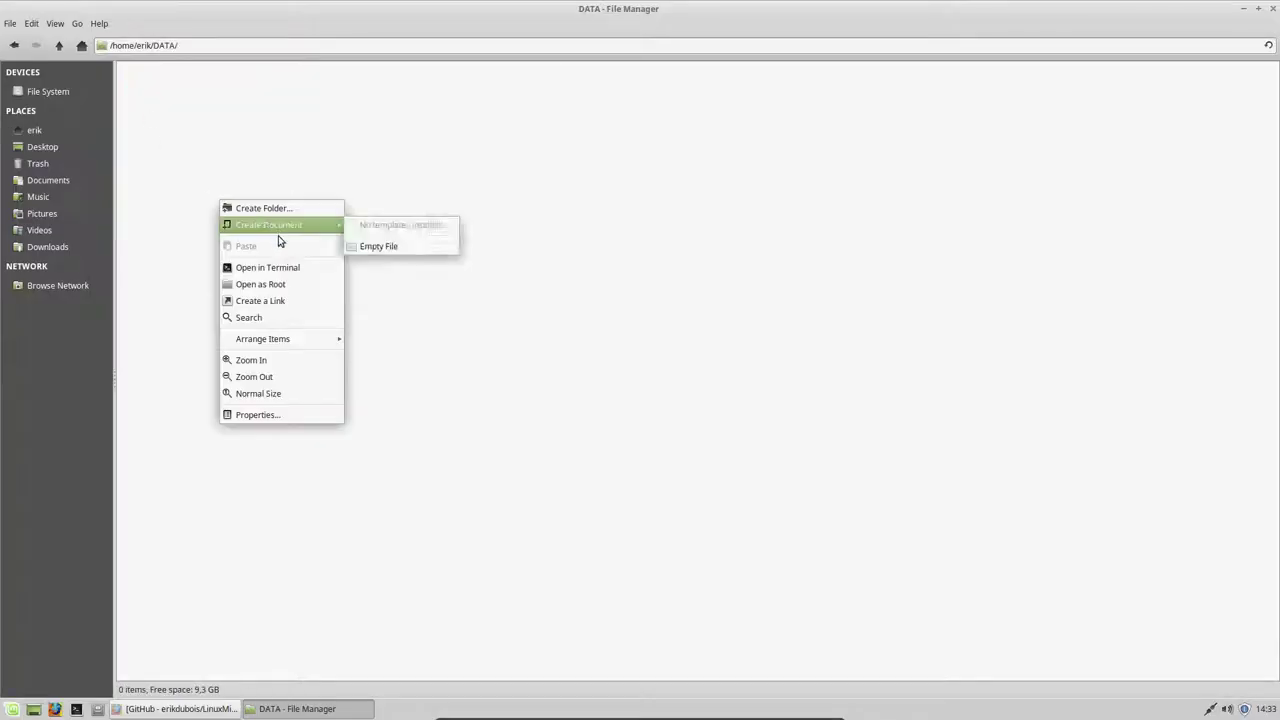
{"action": "left_click", "coordinate": [287, 268]}
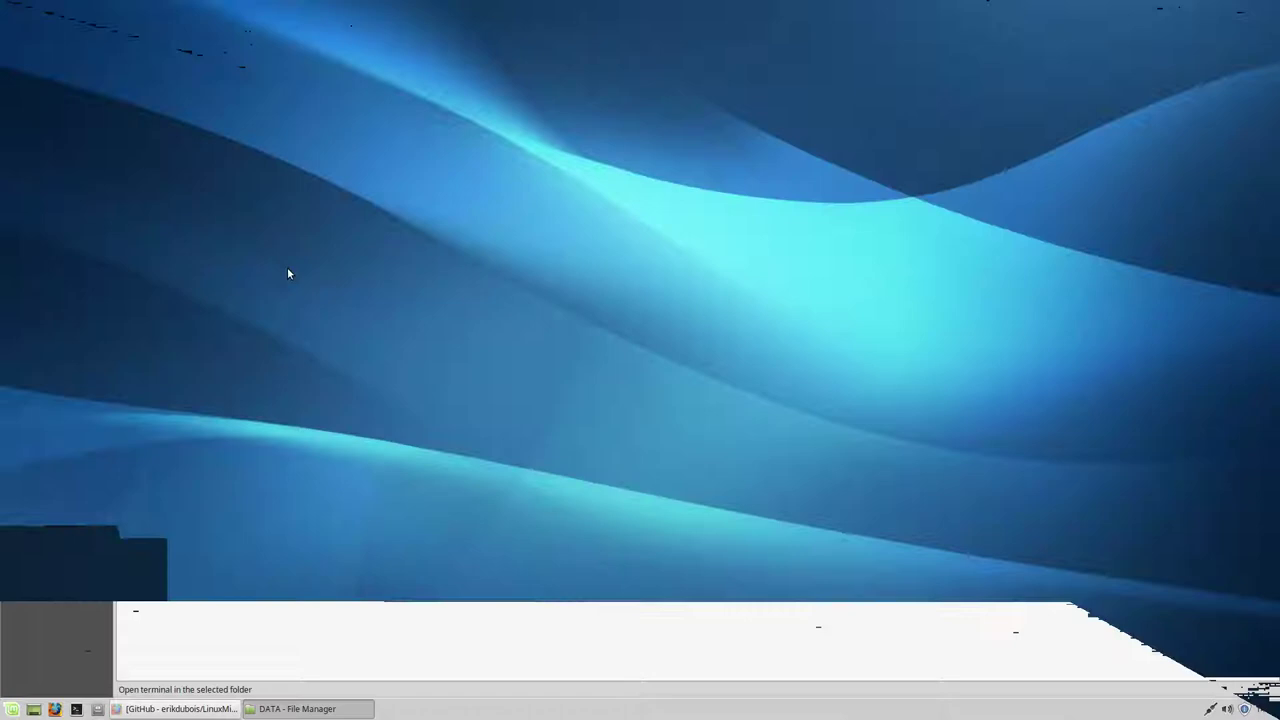
{"action": "type", "text": "git cli"}
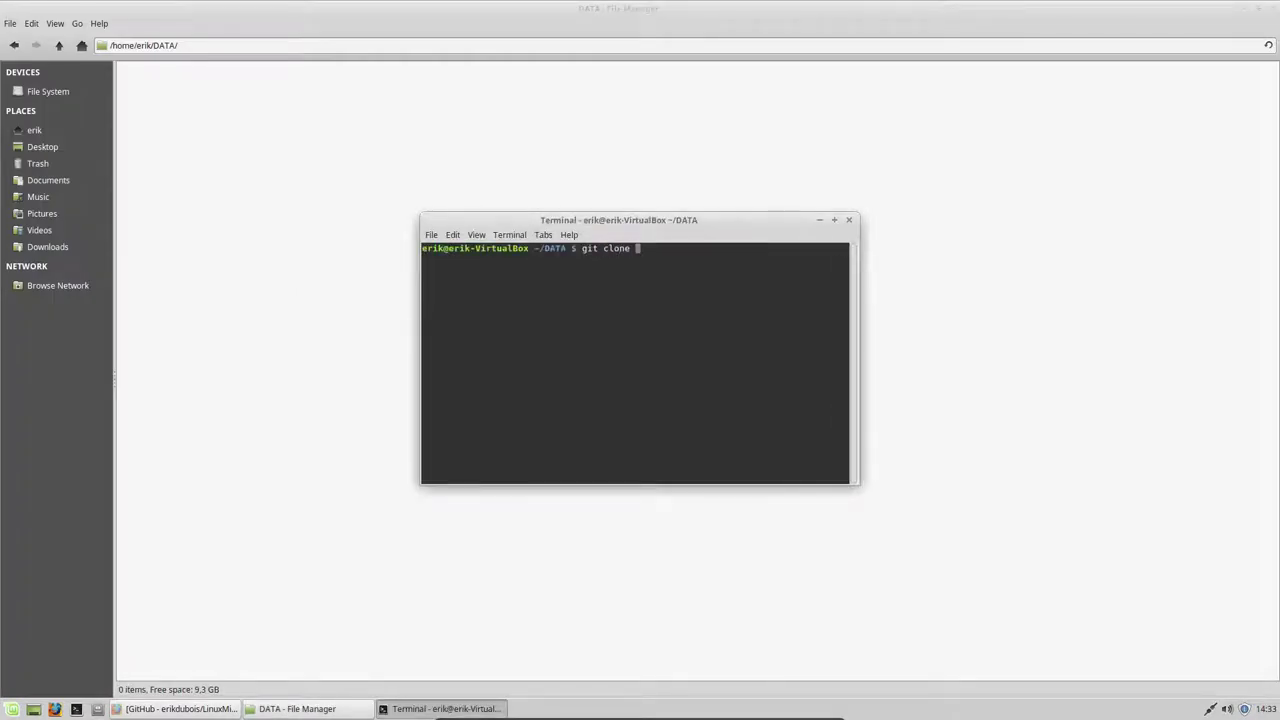
{"action": "type", "text": "one"}
{"action": "key", "text": "ctrl+shift+v"}
{"action": "key", "text": "Return"}
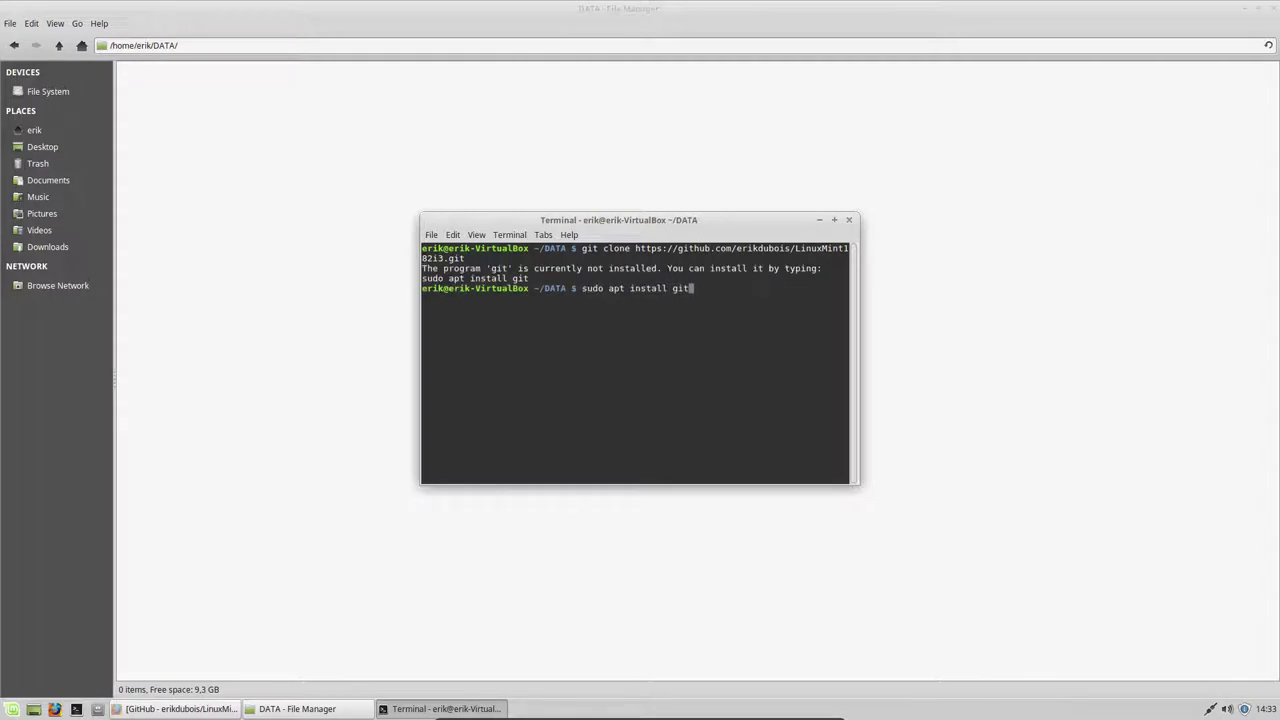
Install git with sudo apt install git
{"action": "type", "text": "sudo apt install git"}
{"action": "key", "text": "Return"}
{"action": "key", "text": "Return"}
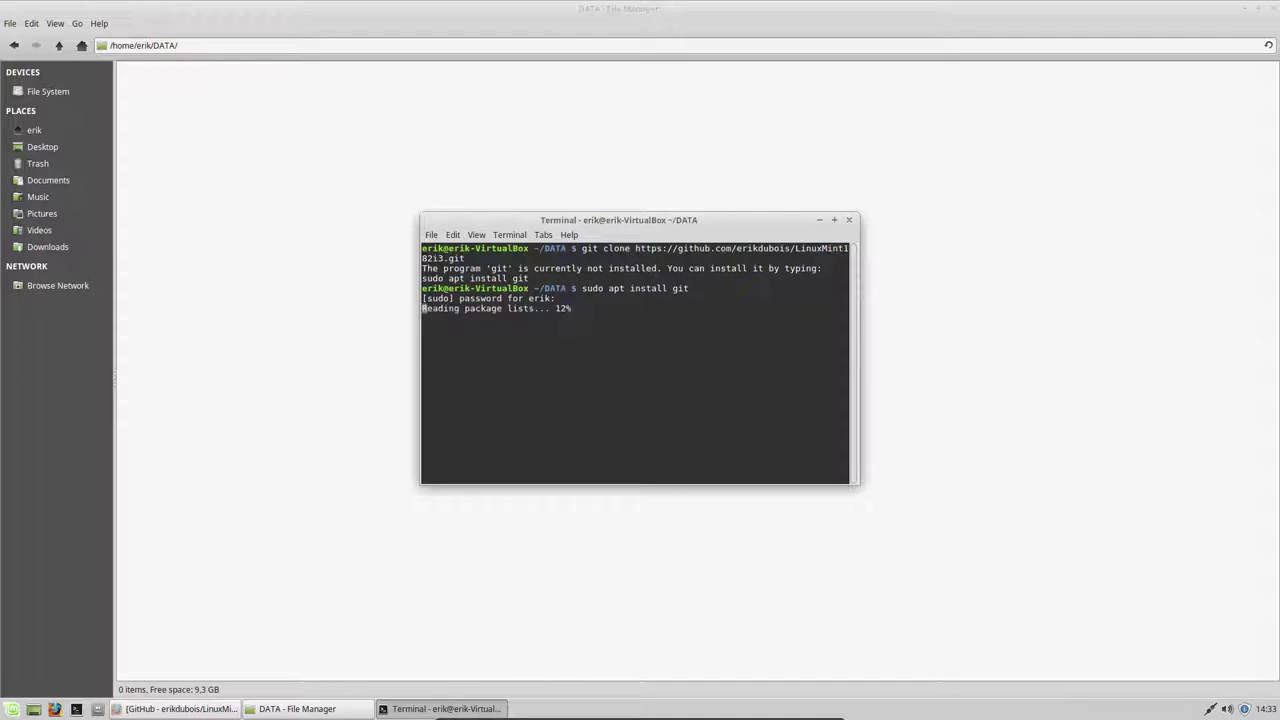
{"action": "key", "text": "Return"}
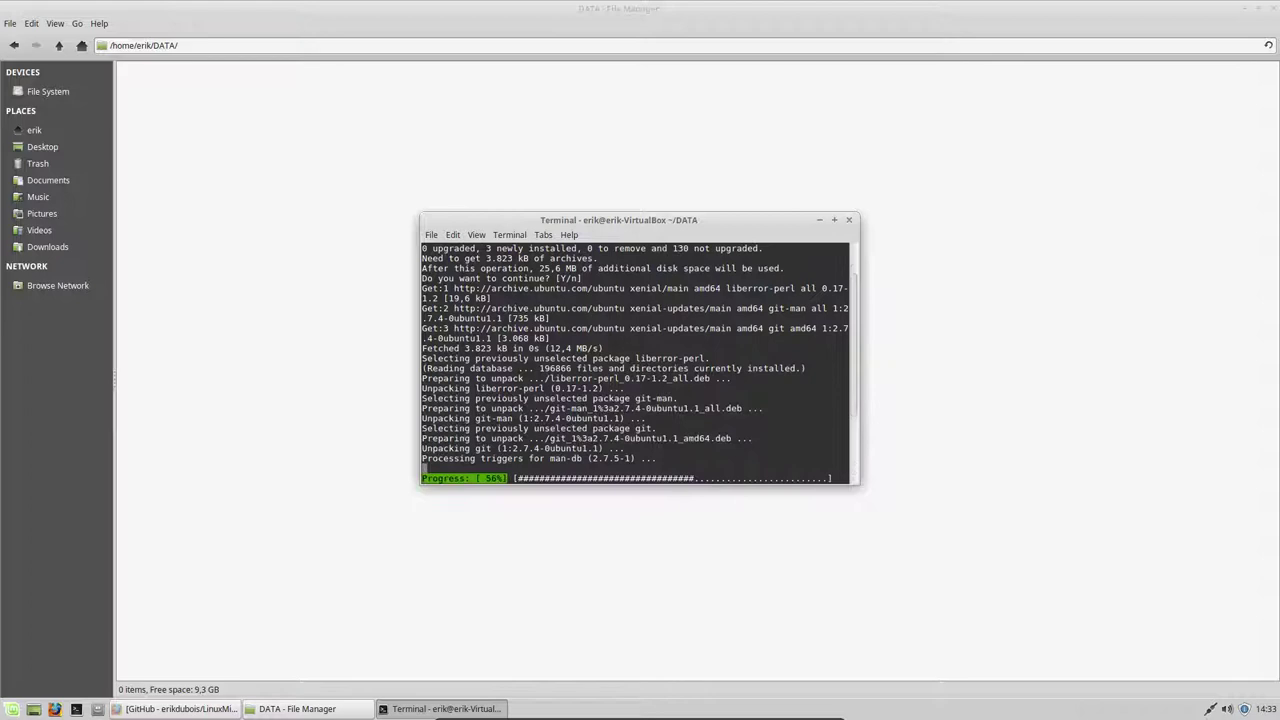
Rerun git clone to download LinuxMint182i3, then close the terminal
{"action": "type", "text": "sudo apt install git"}
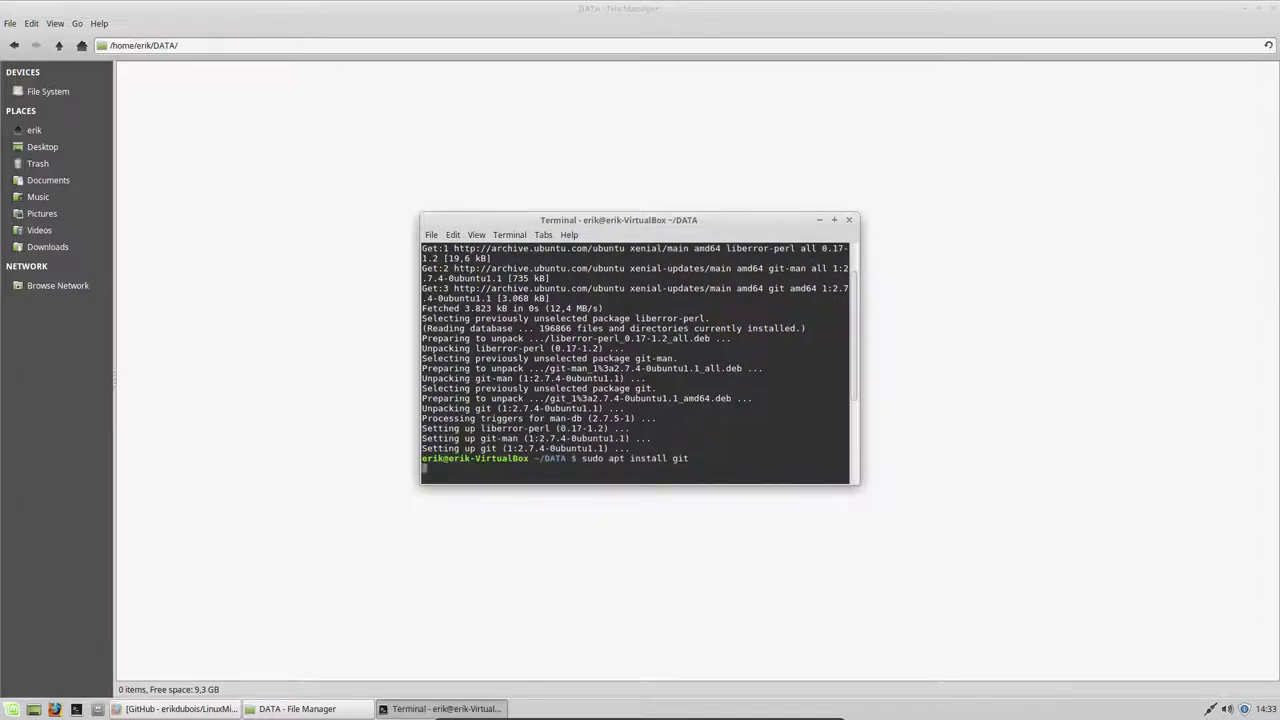
{"action": "type", "text": "git clone"}
{"action": "type", "text": "https://github.com/erikdubois/LinuxMint18i3.git"}
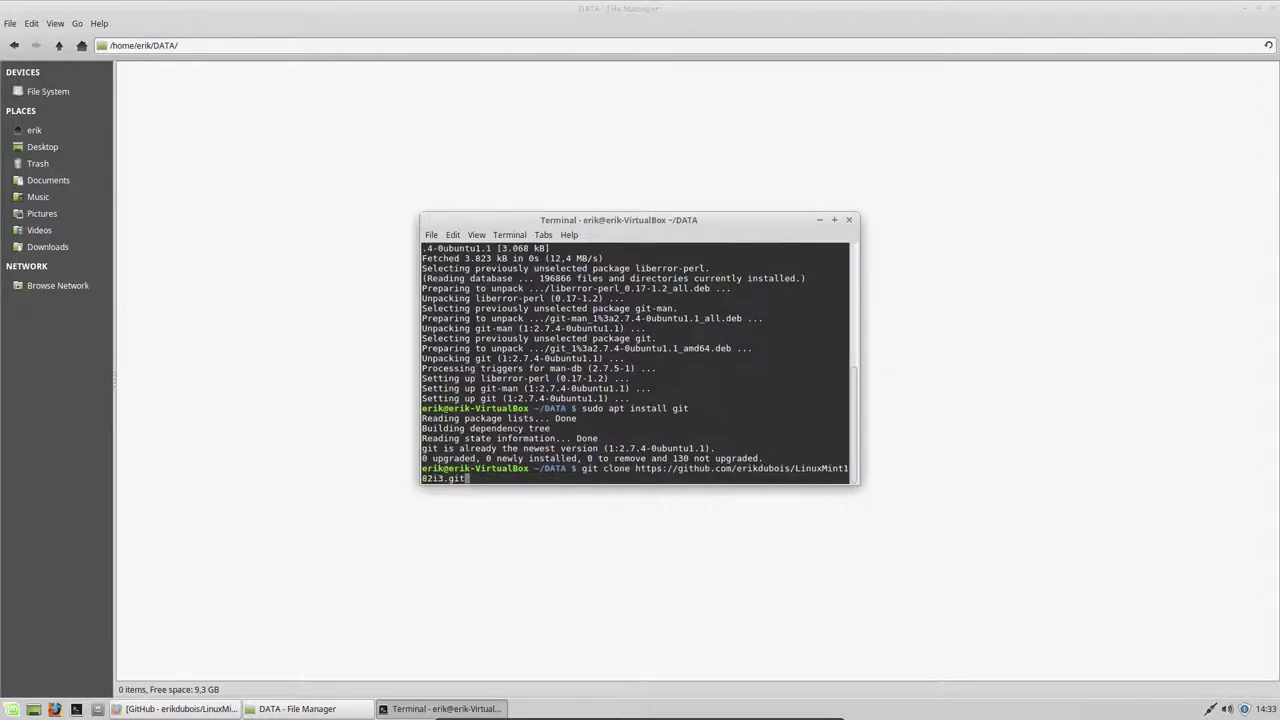
{"action": "key", "text": "Return"}
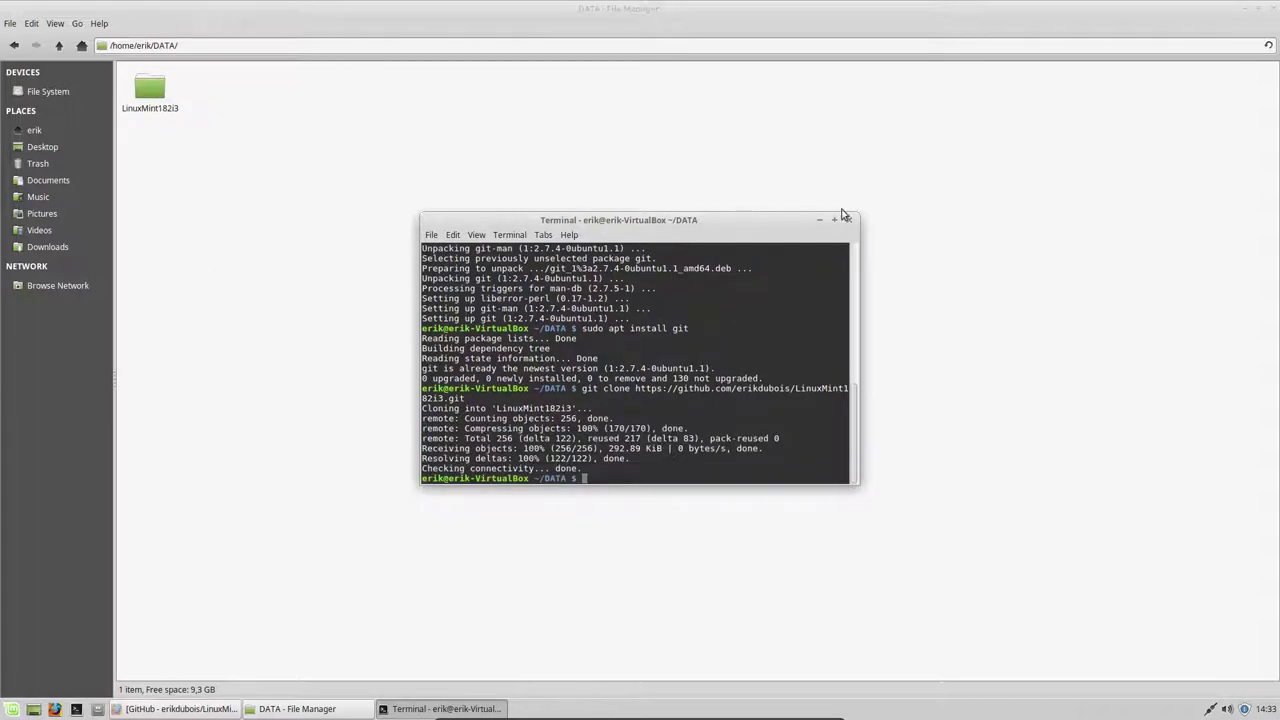
{"action": "left_click", "coordinate": [850, 220]}
Open LinuxMint182i3, then its installation folder, and select 100-install-dependencies-v1.sh
{"action": "double_click", "coordinate": [150, 89]}
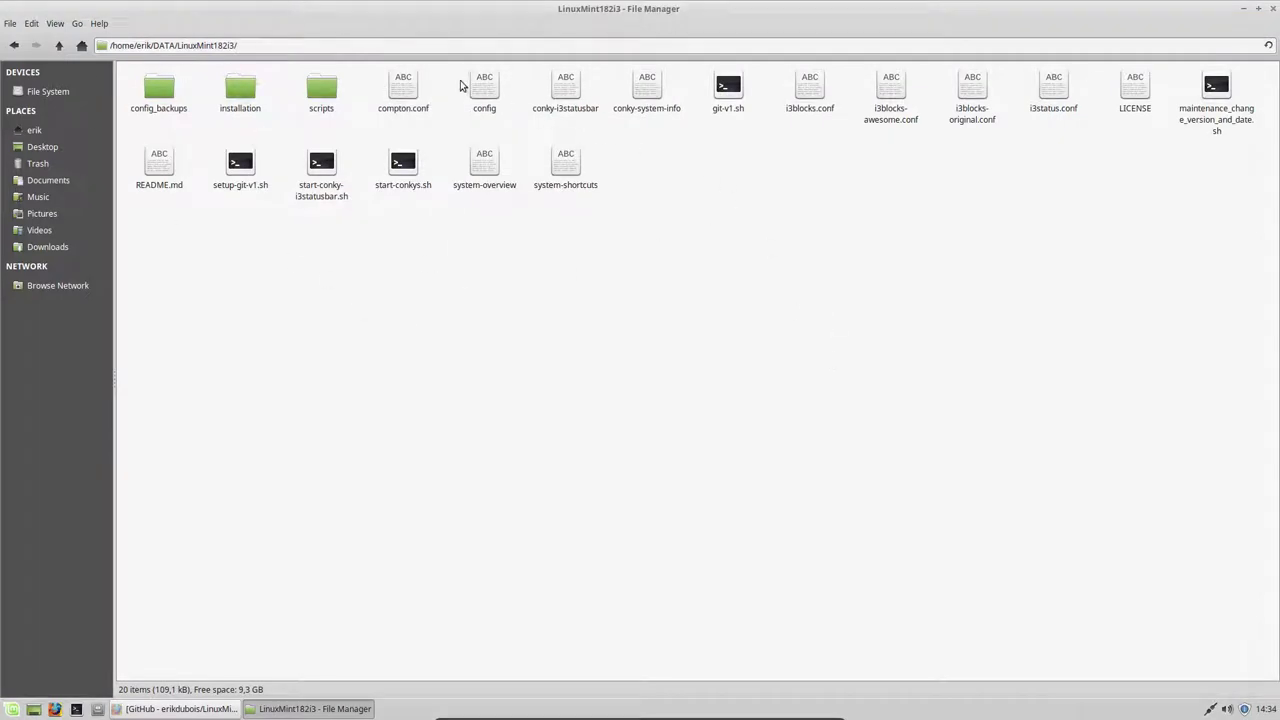
{"action": "left_click", "coordinate": [484, 88]}
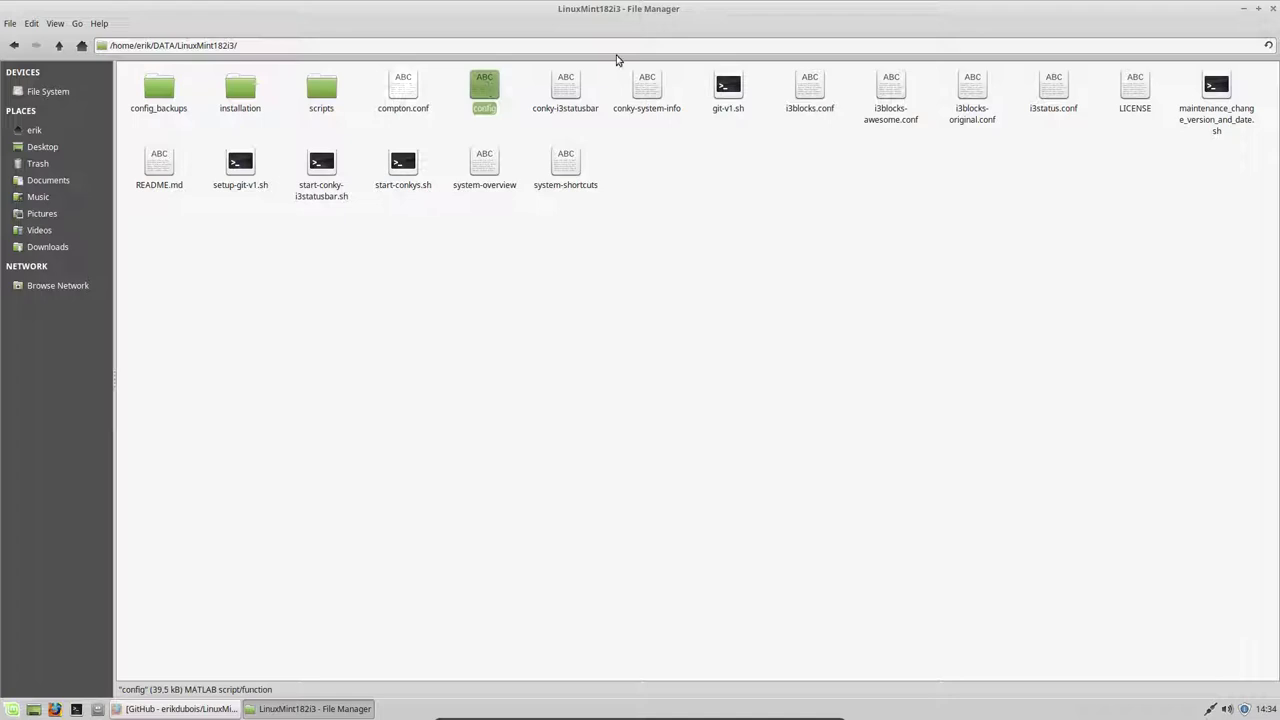
{"action": "left_click", "coordinate": [668, 206]}
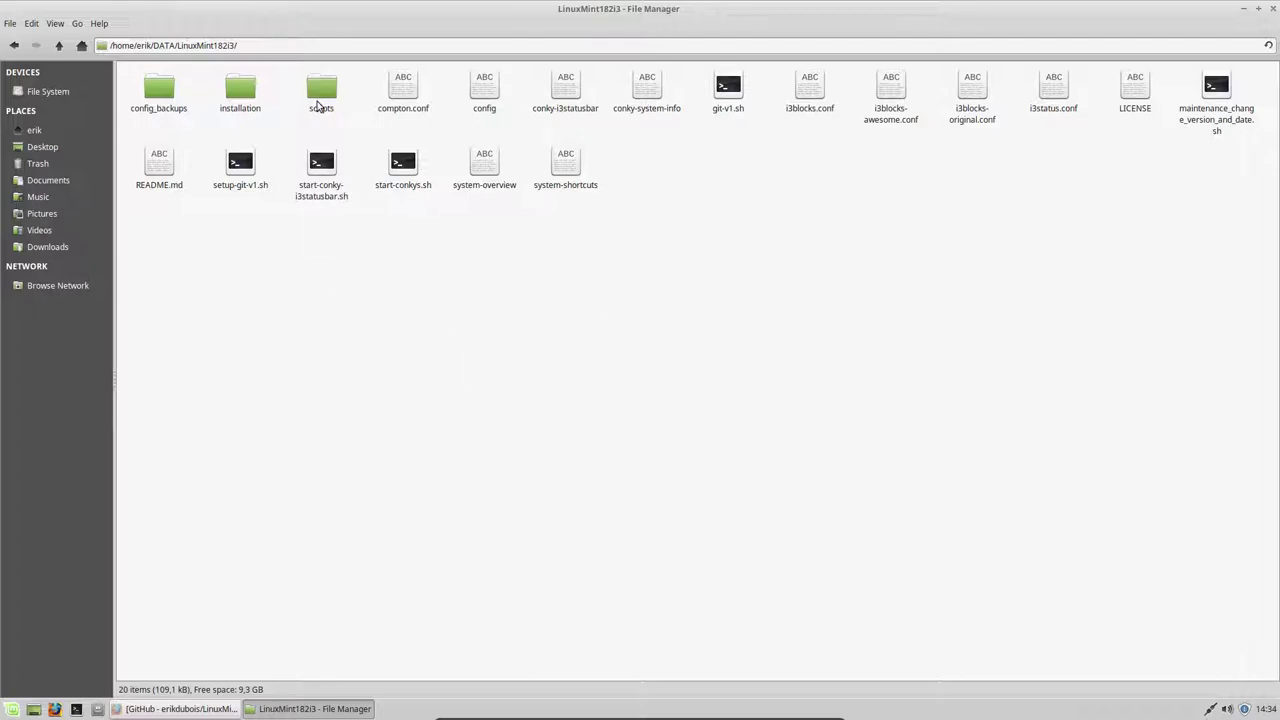
{"action": "double_click", "coordinate": [240, 88]}
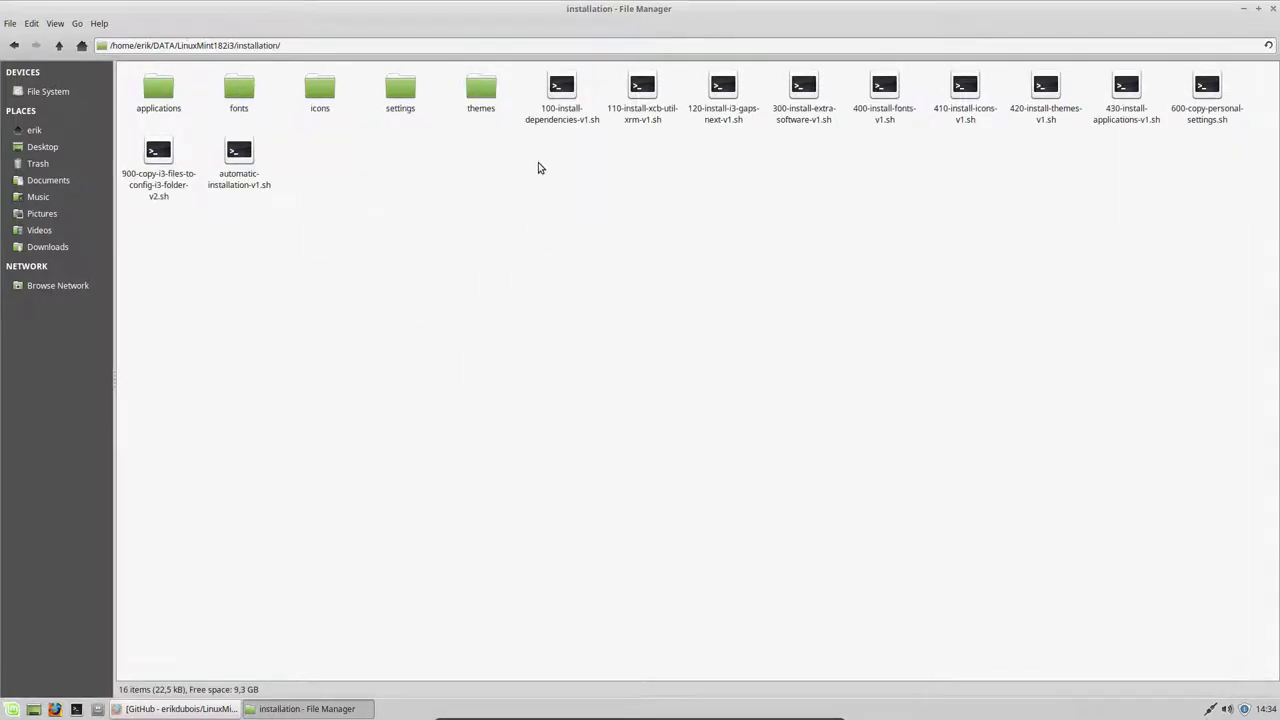
{"action": "left_click", "coordinate": [553, 121]}
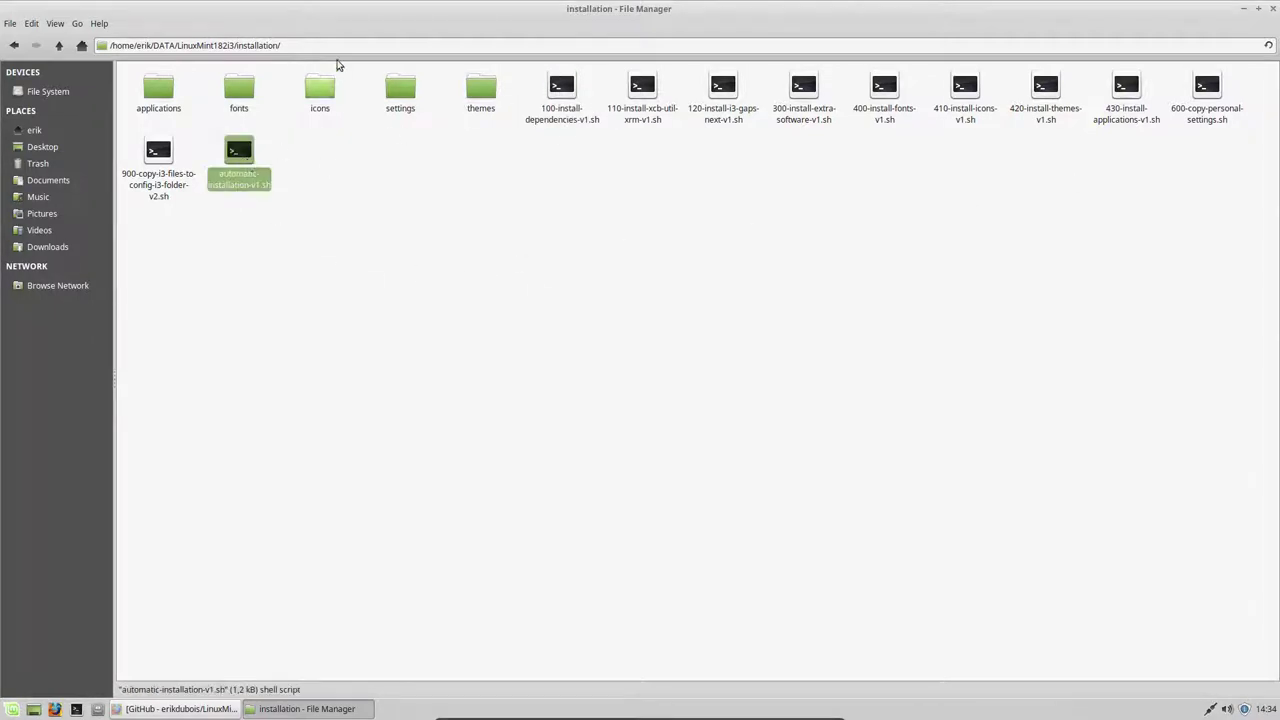
Shrink the file manager and open a terminal in the installation folder, tiled on the right half
{"action": "left_click_drag", "start_coordinate": [375, 15], "coordinate": [4, 166]}
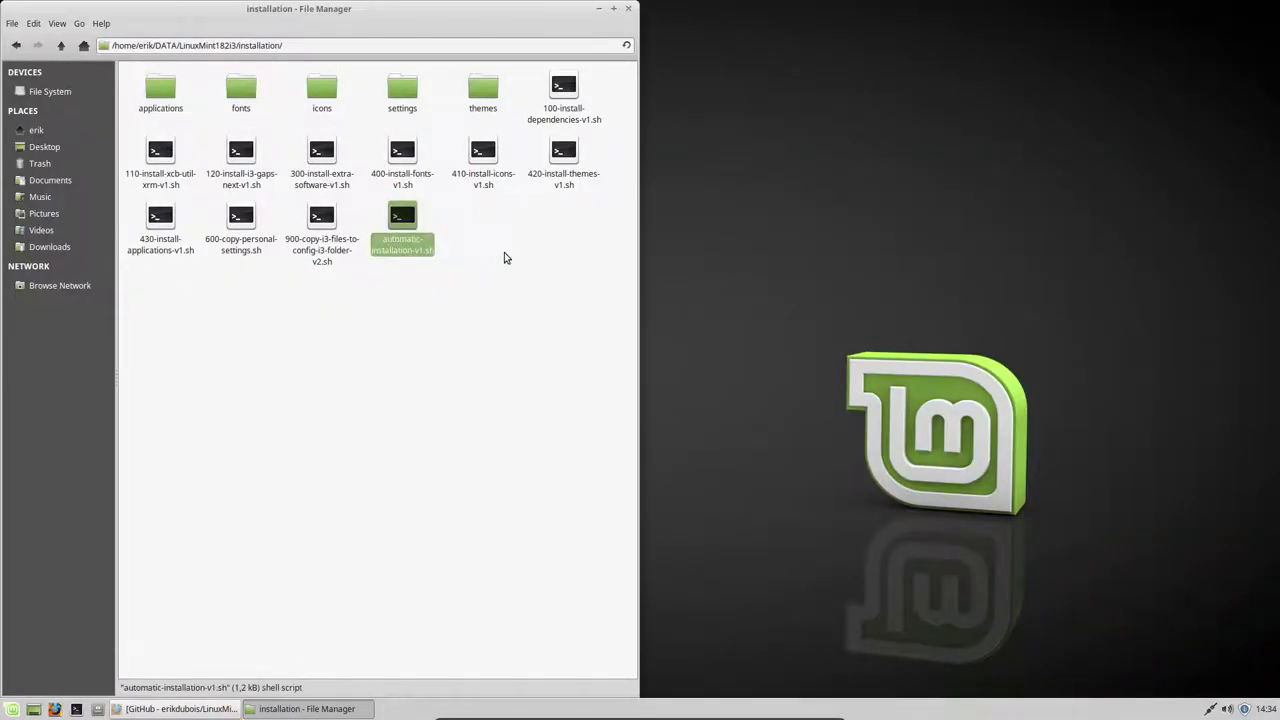
{"action": "right_click", "coordinate": [505, 257]}
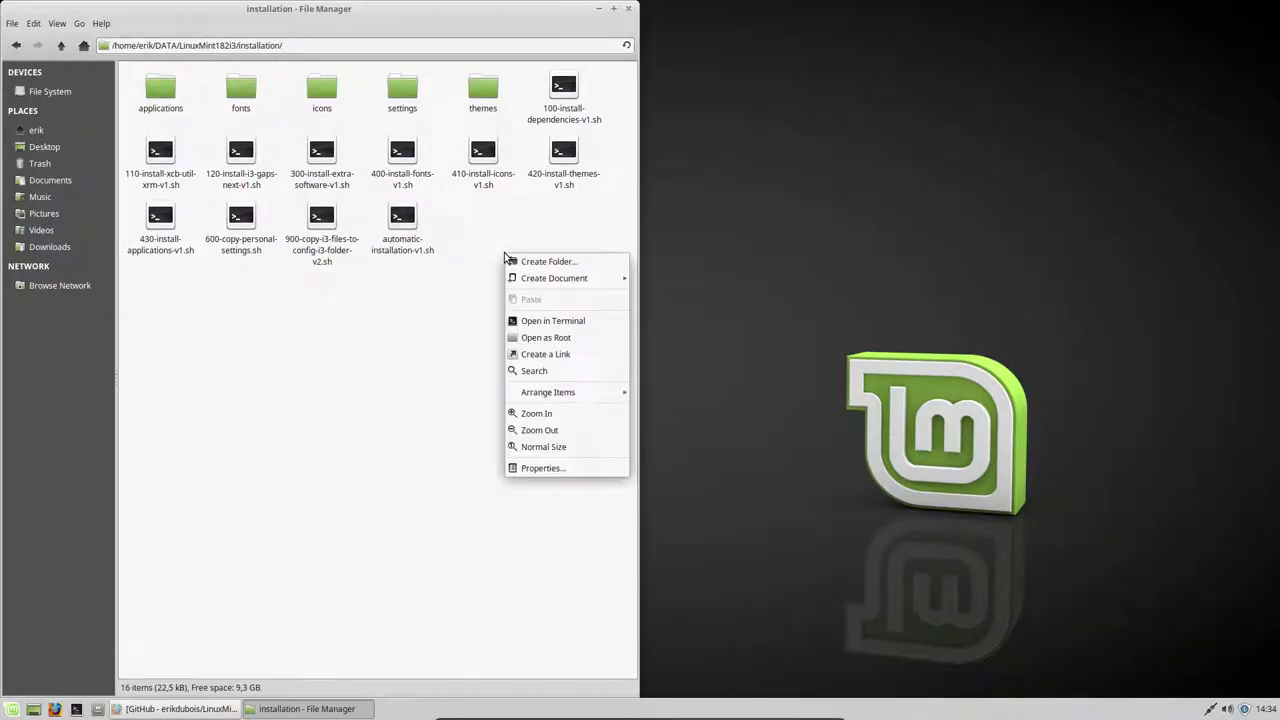
{"action": "left_click", "coordinate": [540, 320]}
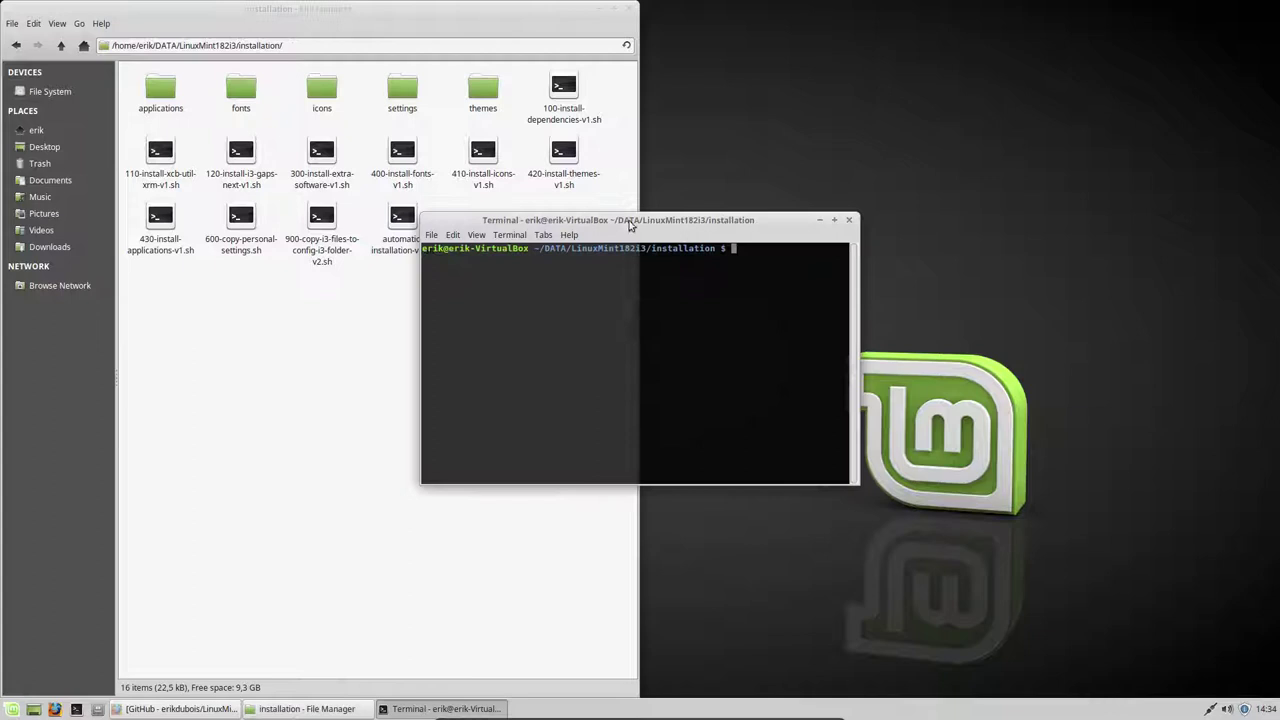
{"action": "left_click_drag", "start_coordinate": [630, 225], "coordinate": [1278, 280]}
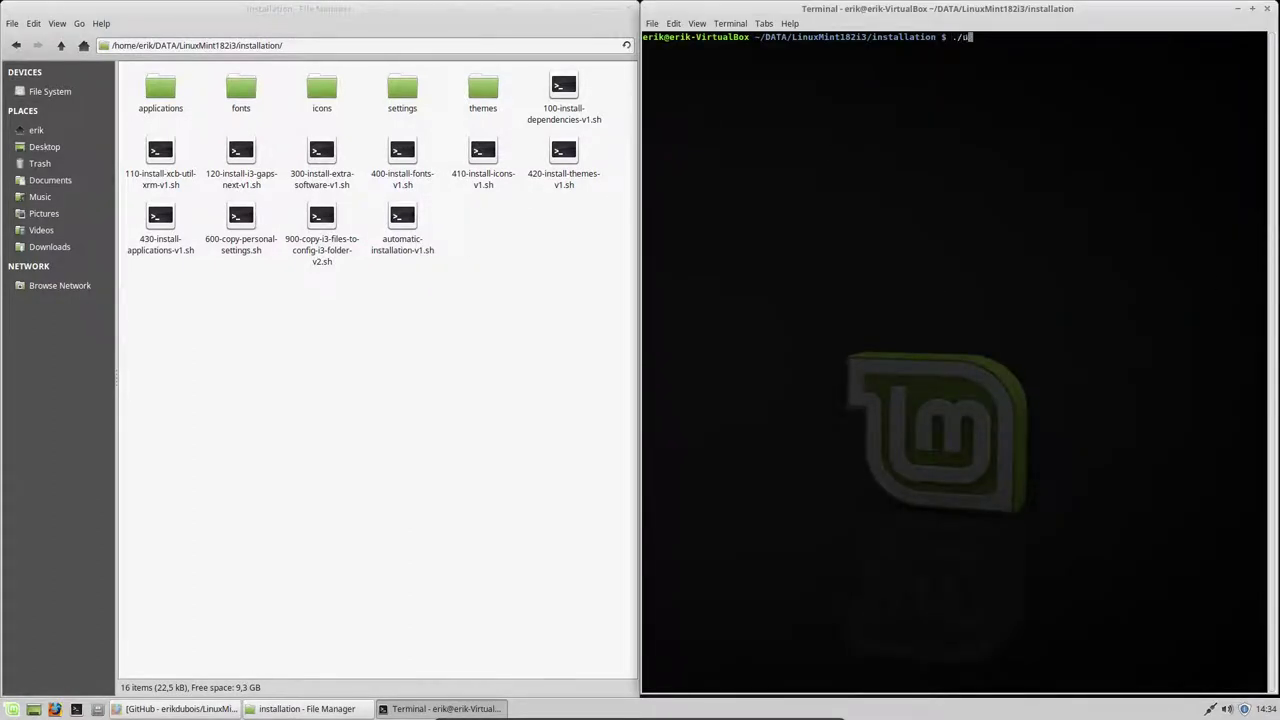
Run ./automatic-installation-v1.sh and authorize it with the sudo password
{"action": "type", "text": "./au"}
{"action": "key", "text": "Tab"}
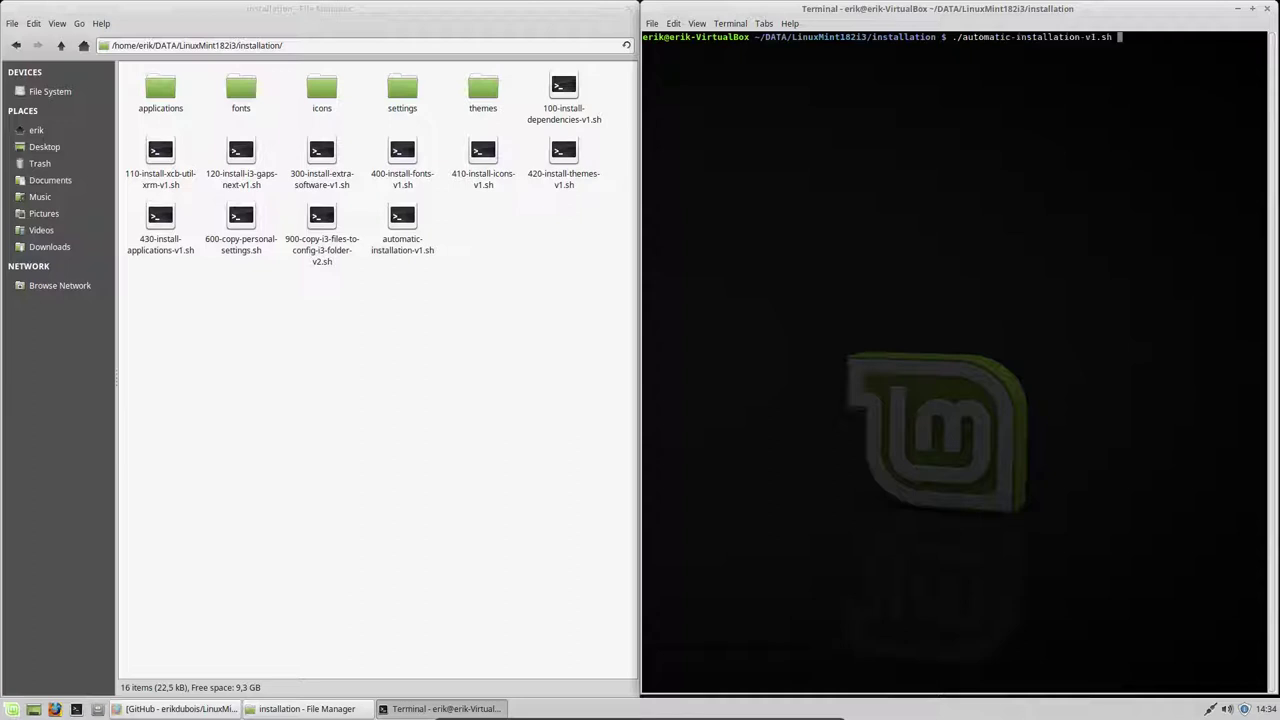
{"action": "key", "text": "Return"}
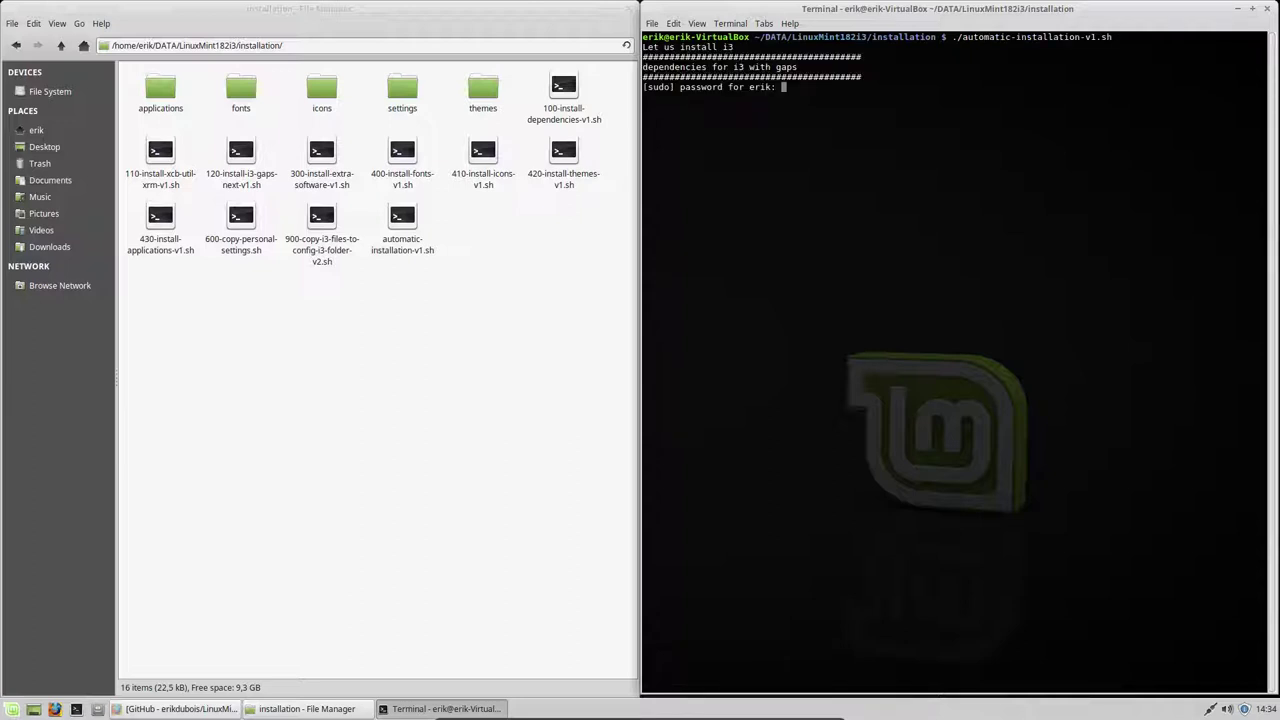
{"action": "key", "text": "Return"}
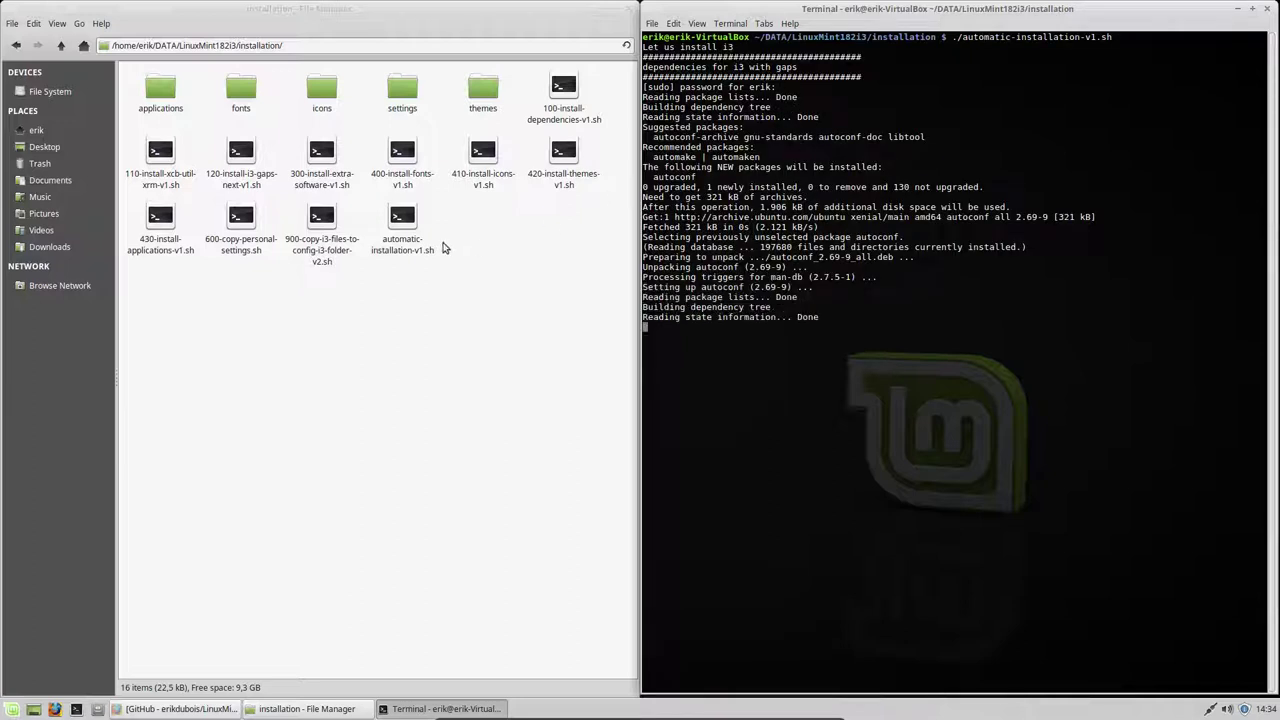
Open automatic-installation-v1.sh in Mousepad and highlight the sh 900-copy-i3-files line
{"action": "left_click", "coordinate": [404, 222]}
{"action": "double_click", "coordinate": [404, 226]}
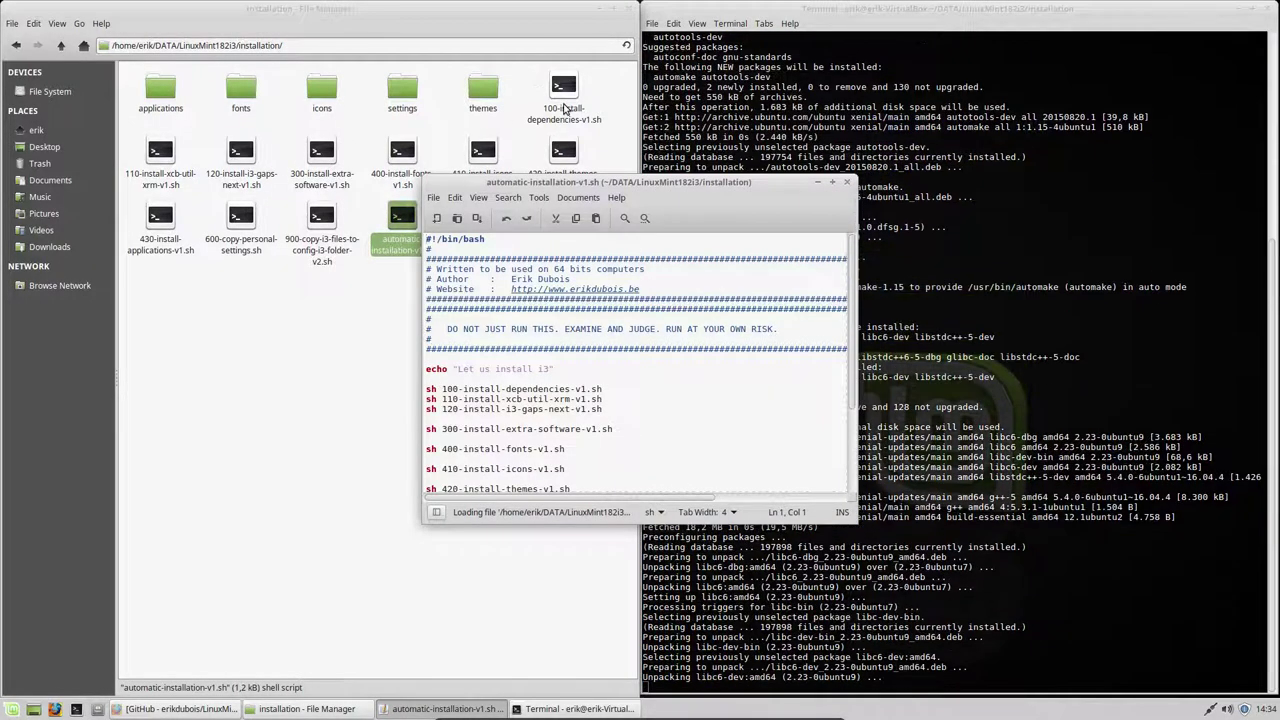
{"action": "scroll", "coordinate": [524, 428], "scroll_direction": "down", "scroll_amount": 4}
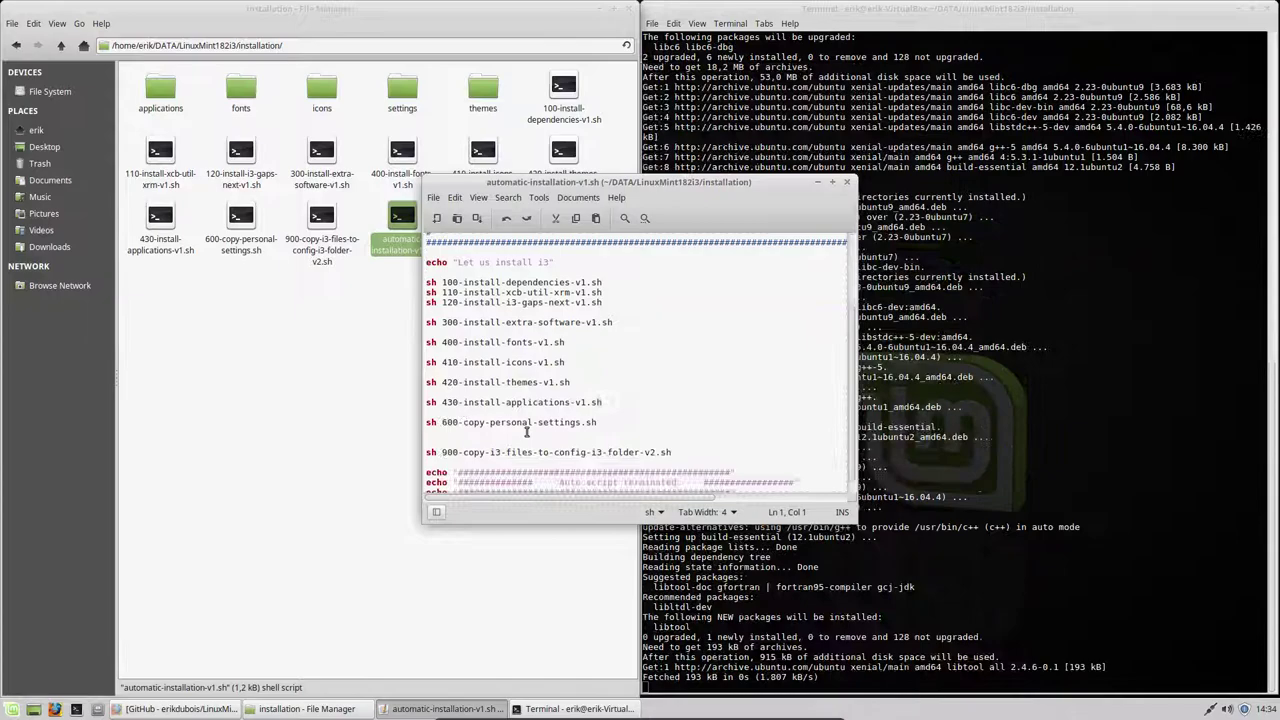
{"action": "left_click_drag", "start_coordinate": [426, 438], "coordinate": [700, 448]}
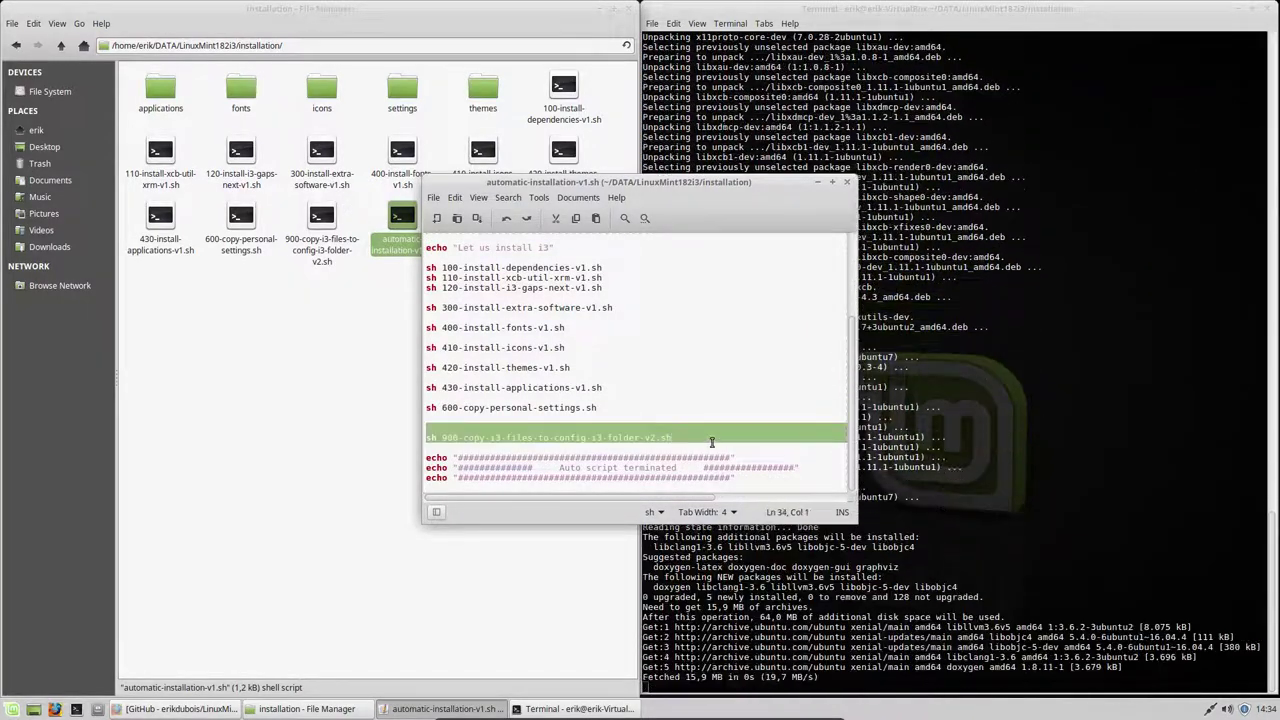
Close the editor, browse the 100, 110 and 120 scripts, then select 300-install-extra-software-v1.sh
{"action": "left_click", "coordinate": [847, 182]}
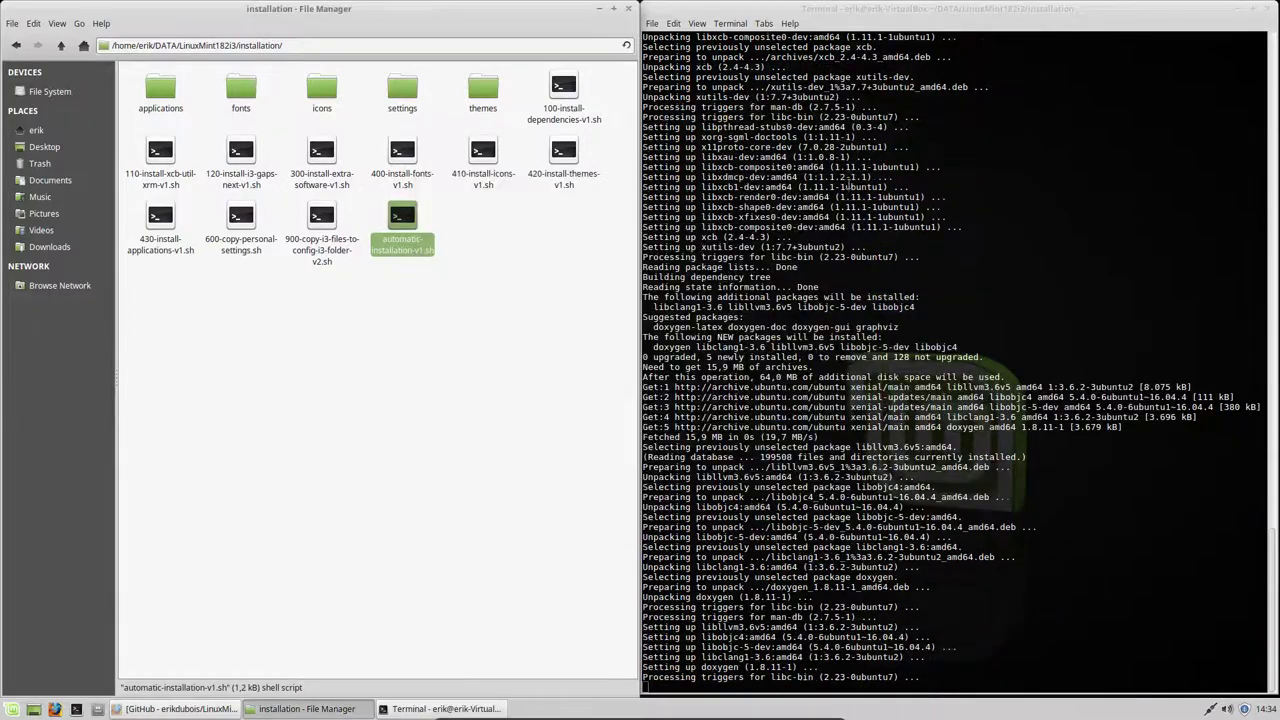
{"action": "left_click", "coordinate": [560, 118]}
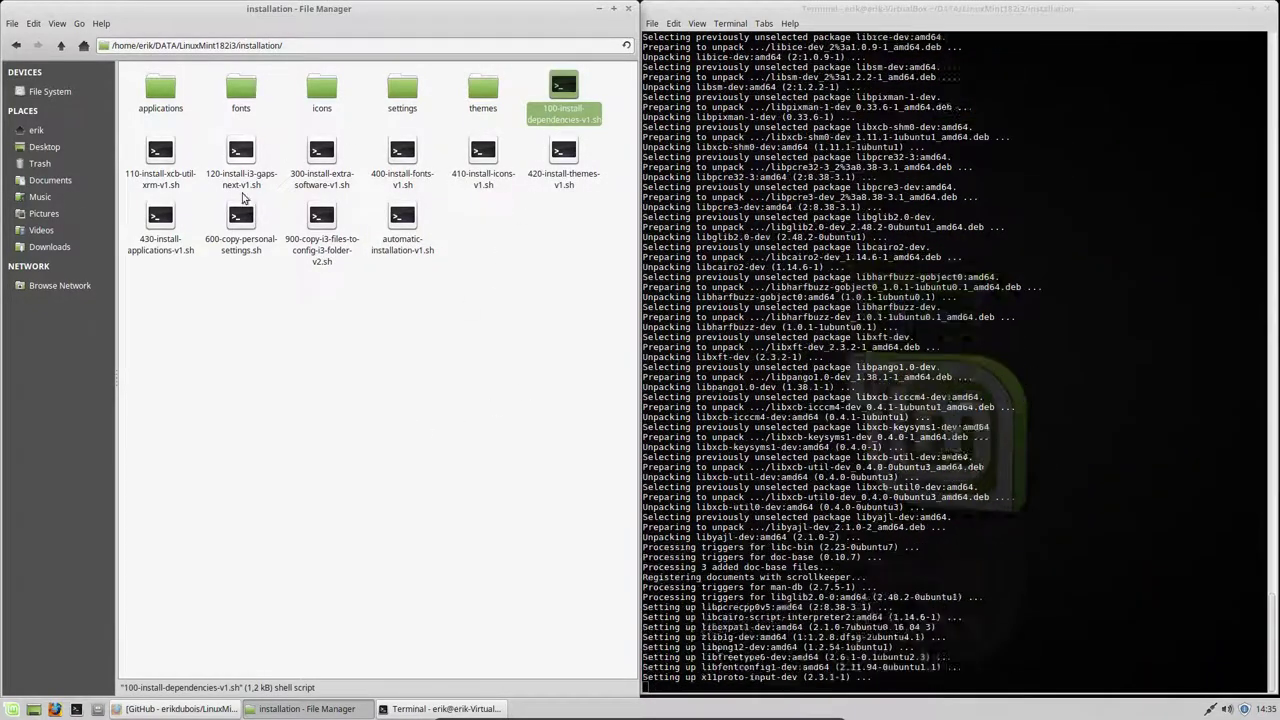
{"action": "left_click", "coordinate": [240, 182]}
{"action": "left_click", "coordinate": [177, 171]}
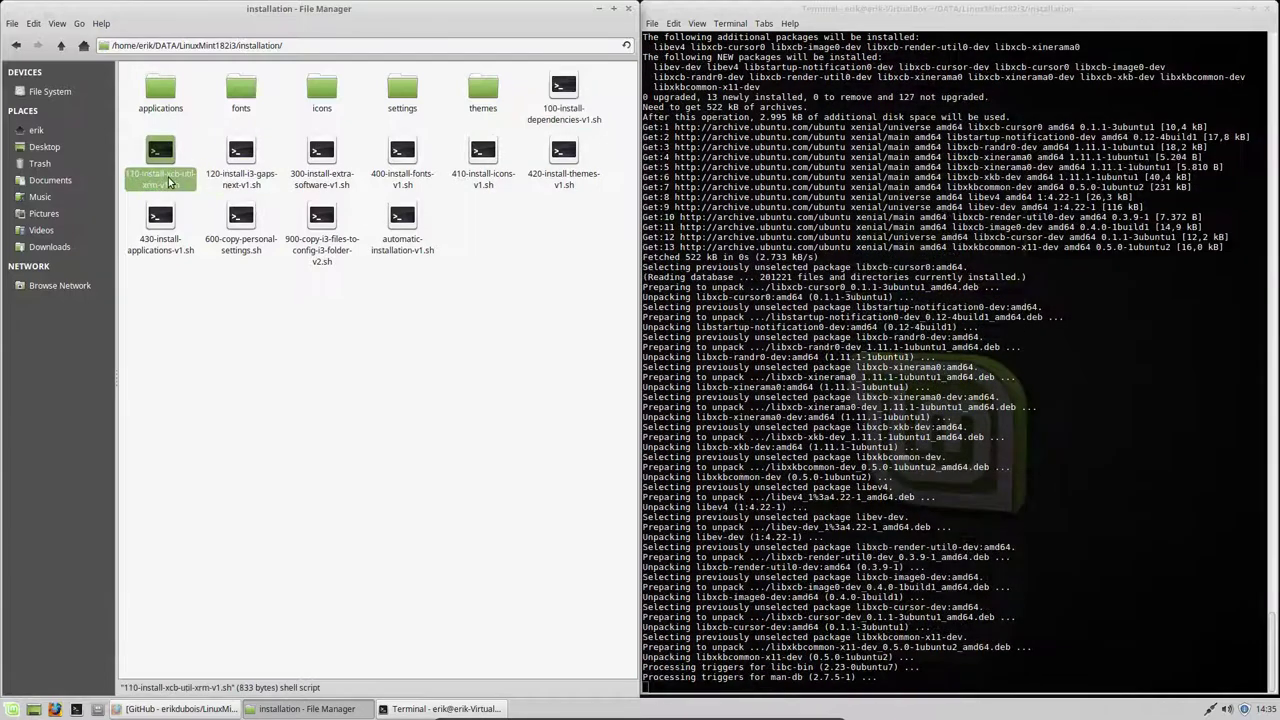
{"action": "left_click", "coordinate": [247, 188]}
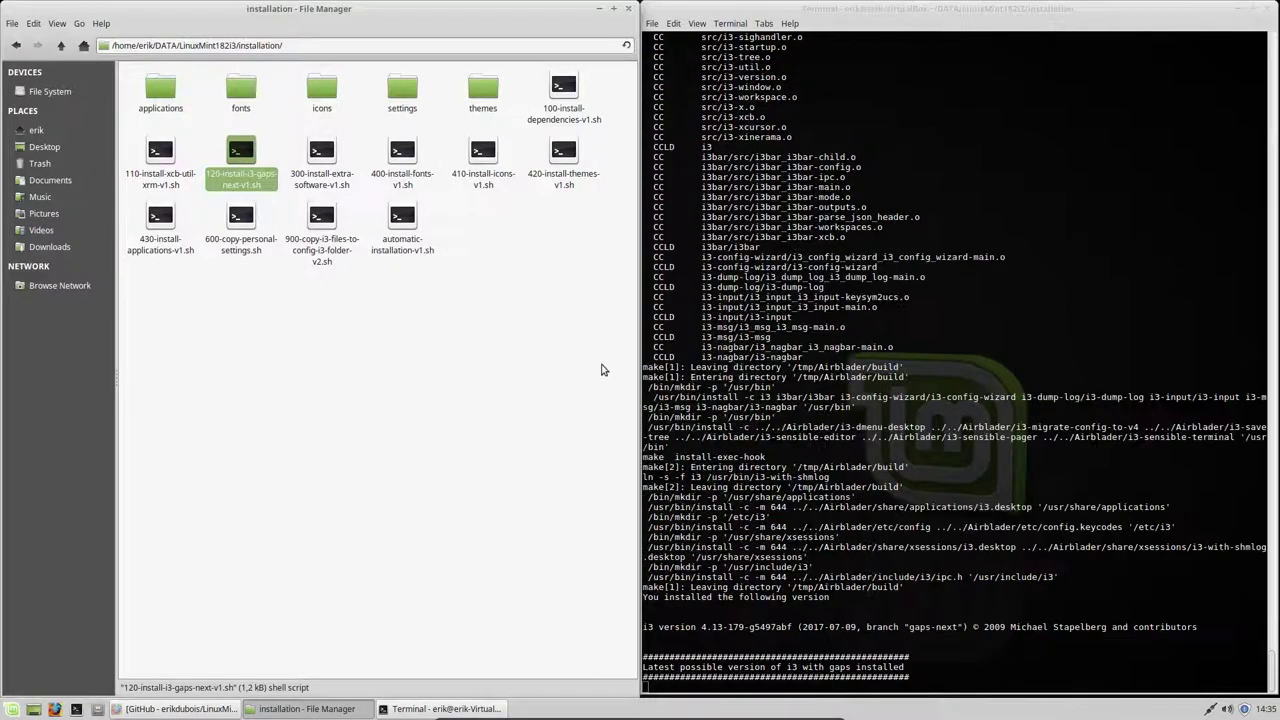
{"action": "key", "text": "Right"}
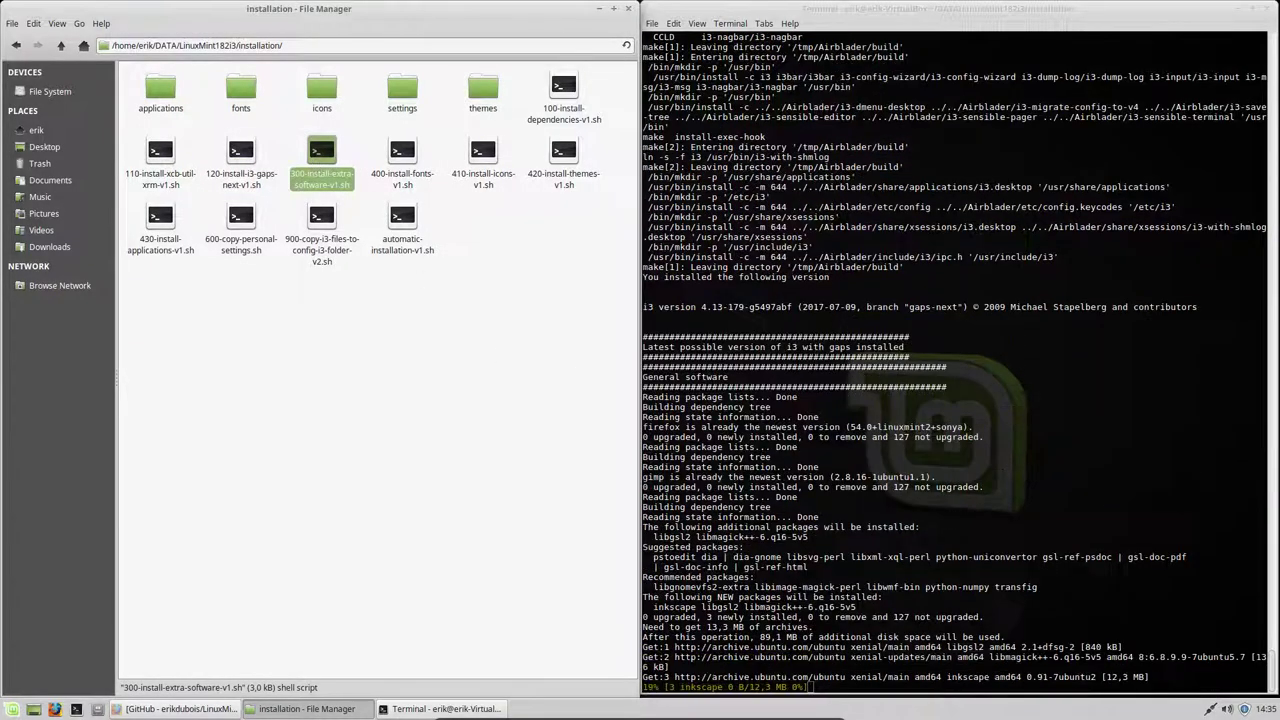
{"action": "key", "text": "Return"}
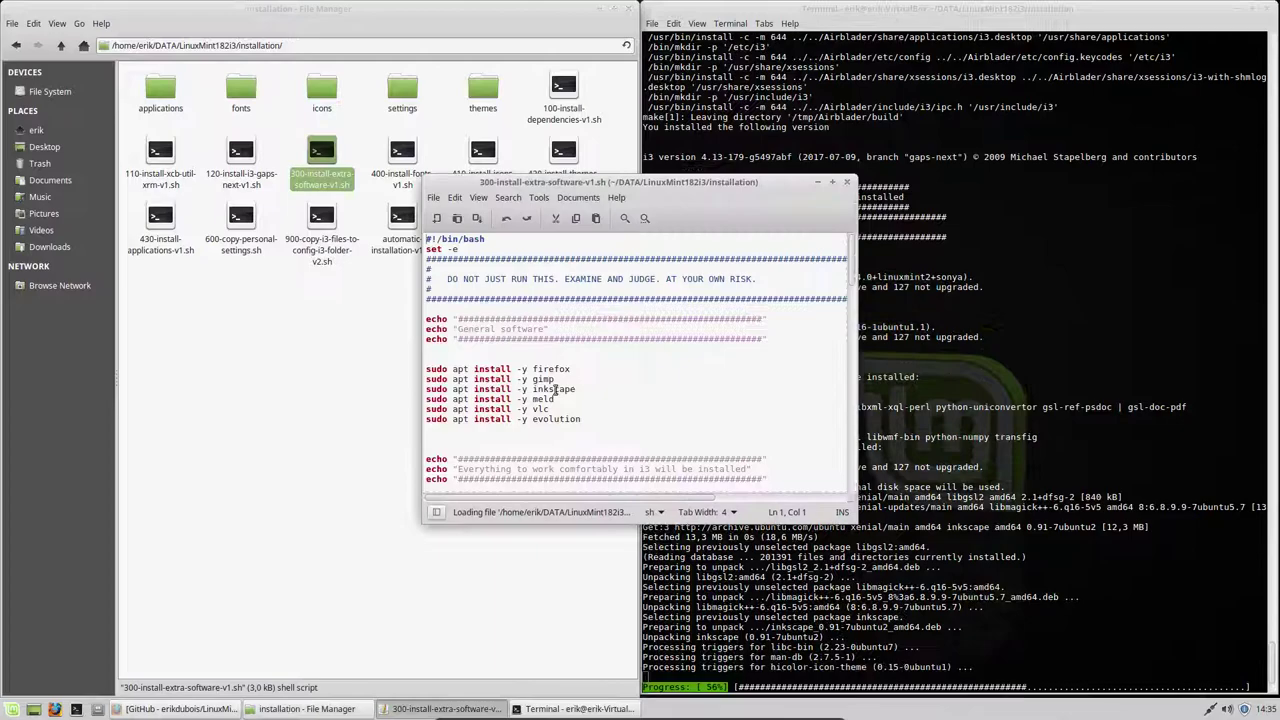
{"action": "left_click", "coordinate": [556, 389]}
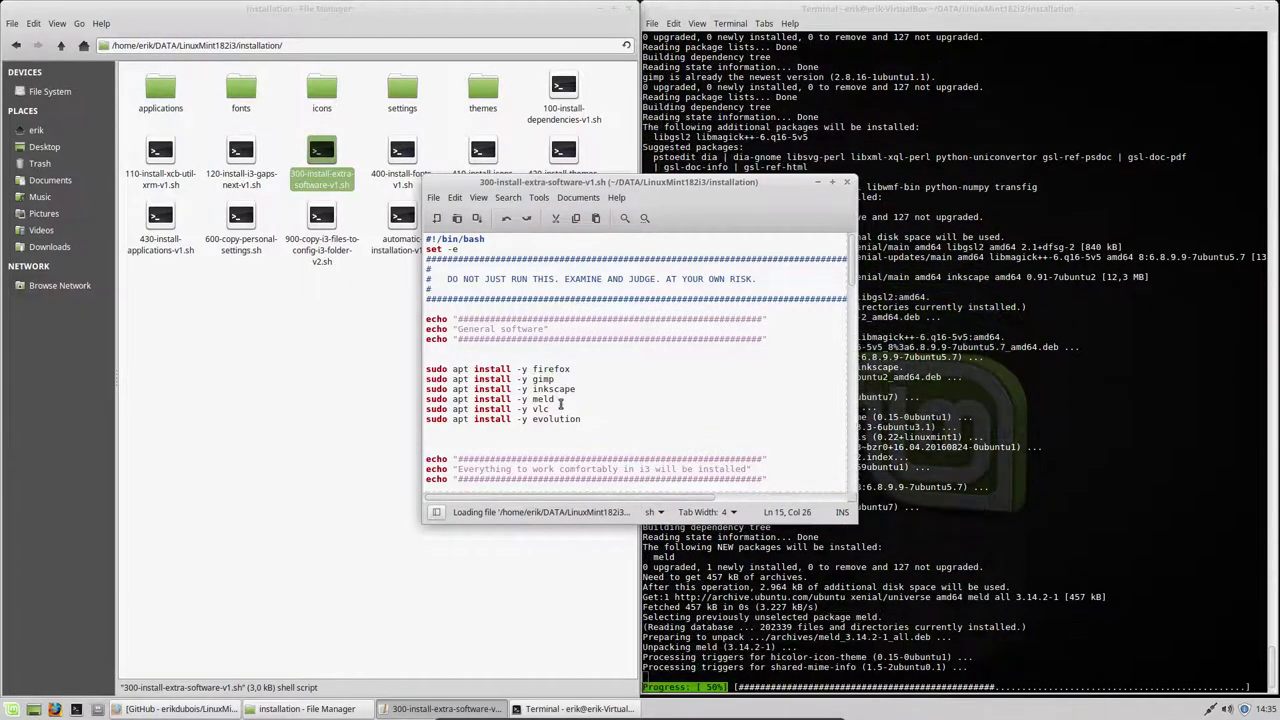
{"action": "scroll", "coordinate": [590, 420], "scroll_direction": "down", "scroll_amount": 8}
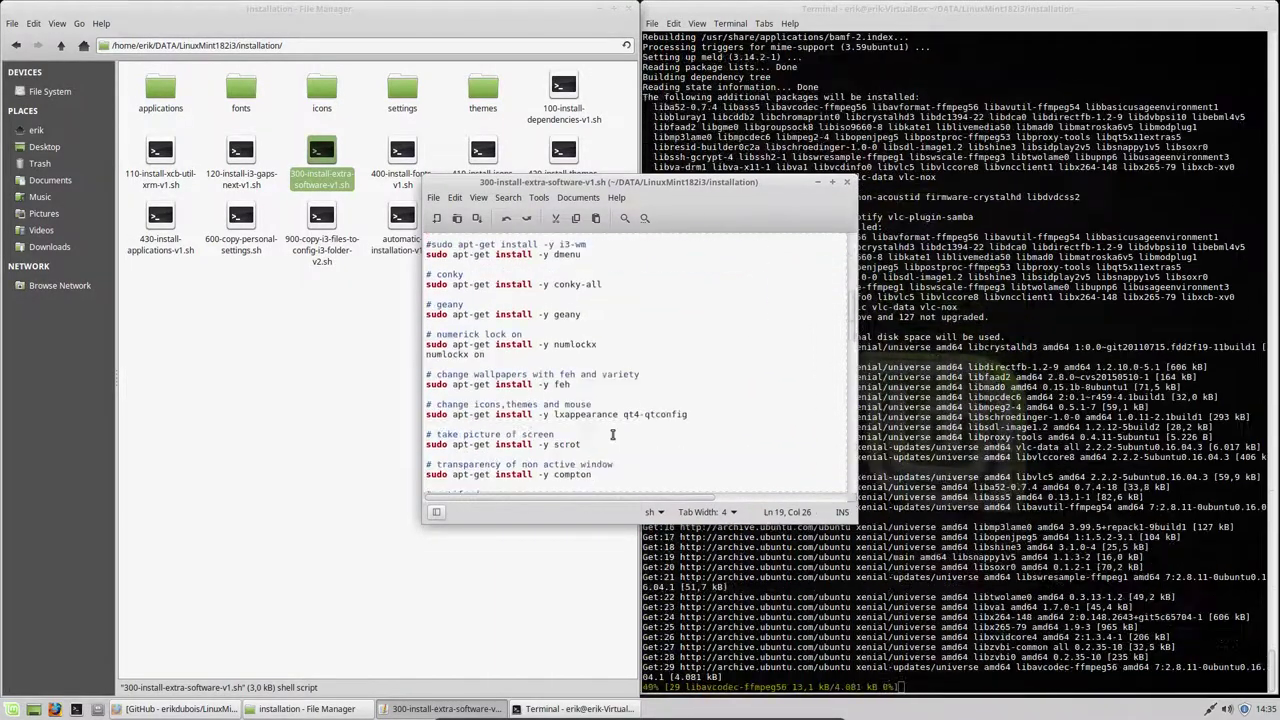
{"action": "scroll", "coordinate": [613, 434], "scroll_direction": "down", "scroll_amount": 5}
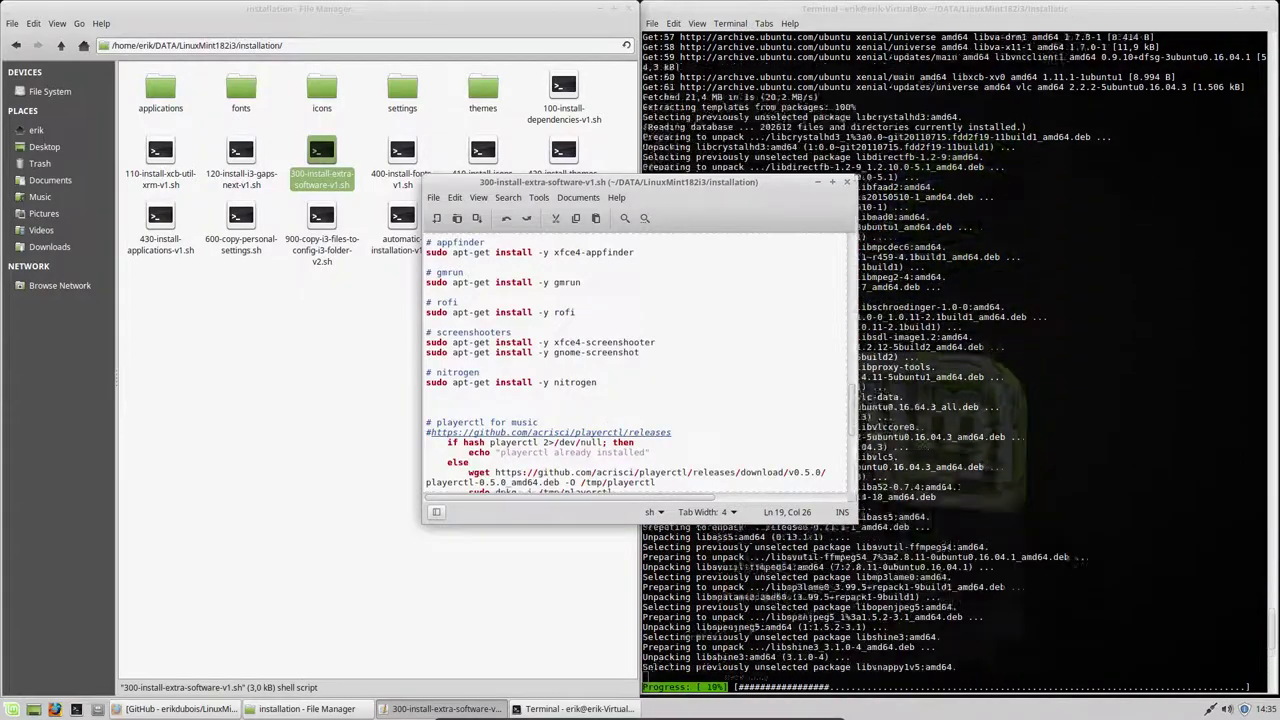
{"action": "scroll", "coordinate": [607, 424], "scroll_direction": "down", "scroll_amount": 5}
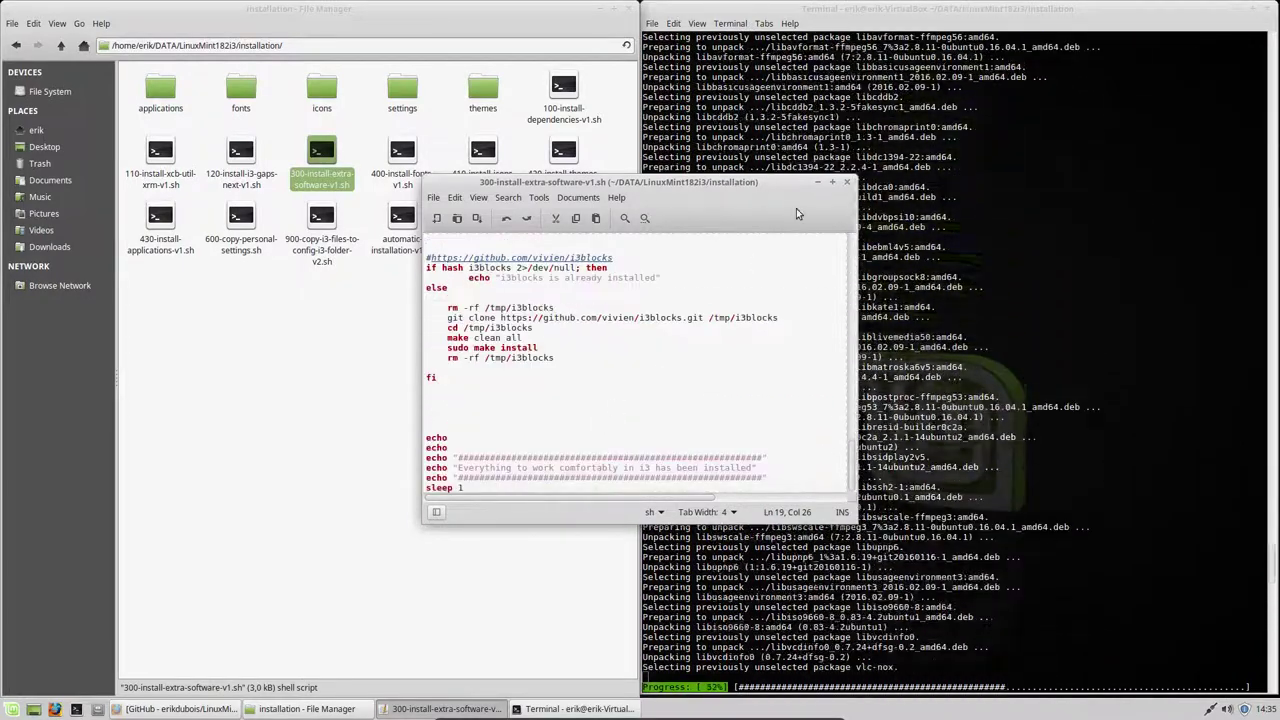
{"action": "left_click", "coordinate": [846, 182]}
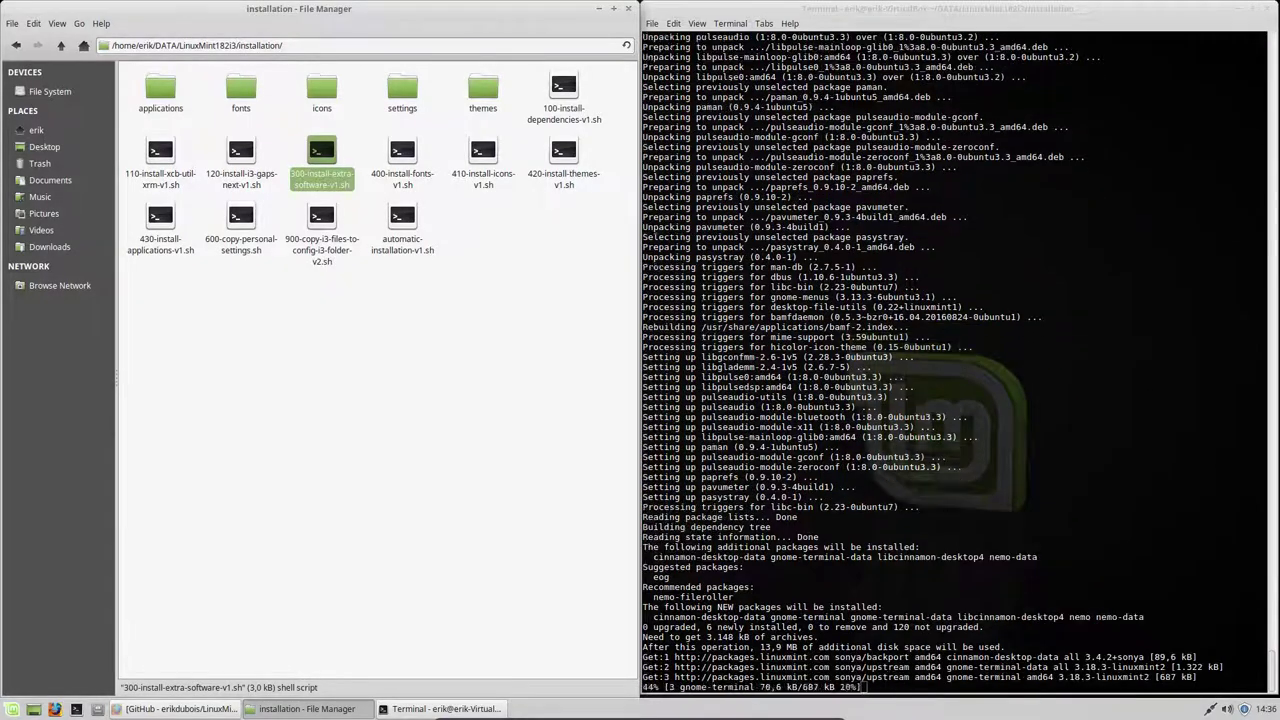
Select the 400-install-fonts-v1.sh and 410-install-icons-v1.sh scripts in the installation folder
{"action": "left_click", "coordinate": [444, 345]}
{"action": "left_click", "coordinate": [401, 155]}
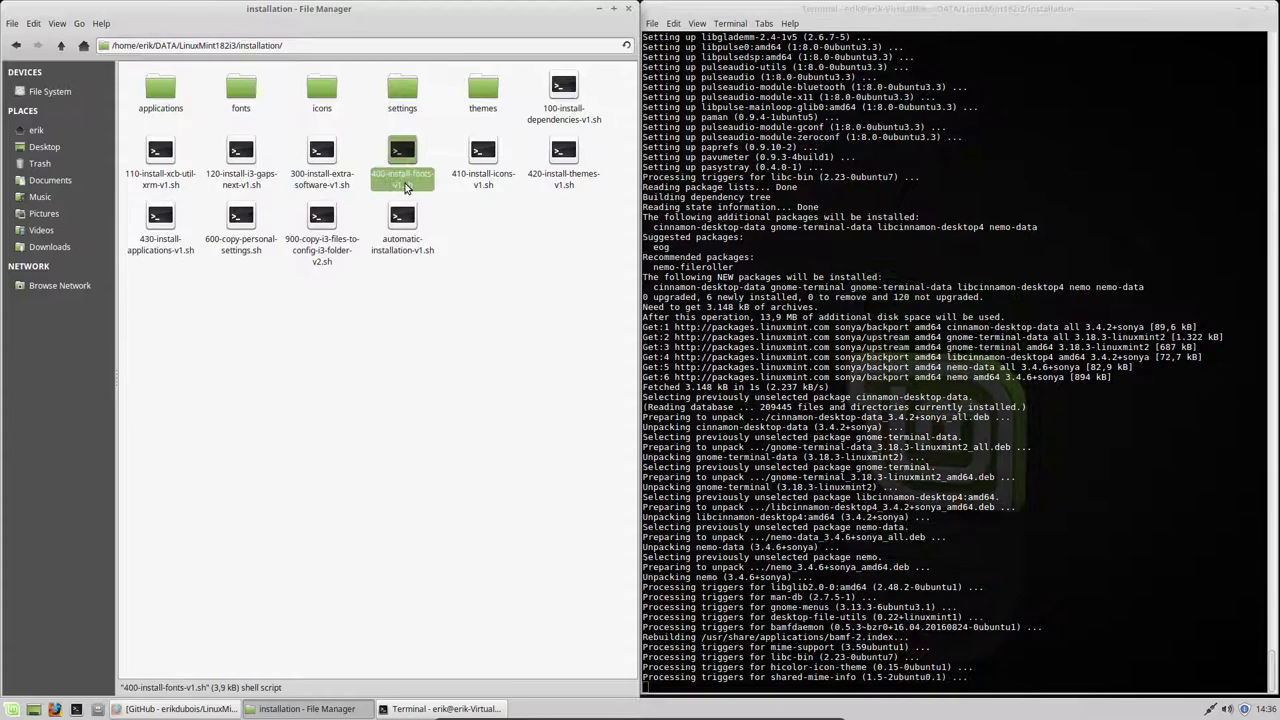
{"action": "left_click", "coordinate": [238, 98]}
{"action": "left_click", "coordinate": [402, 158]}
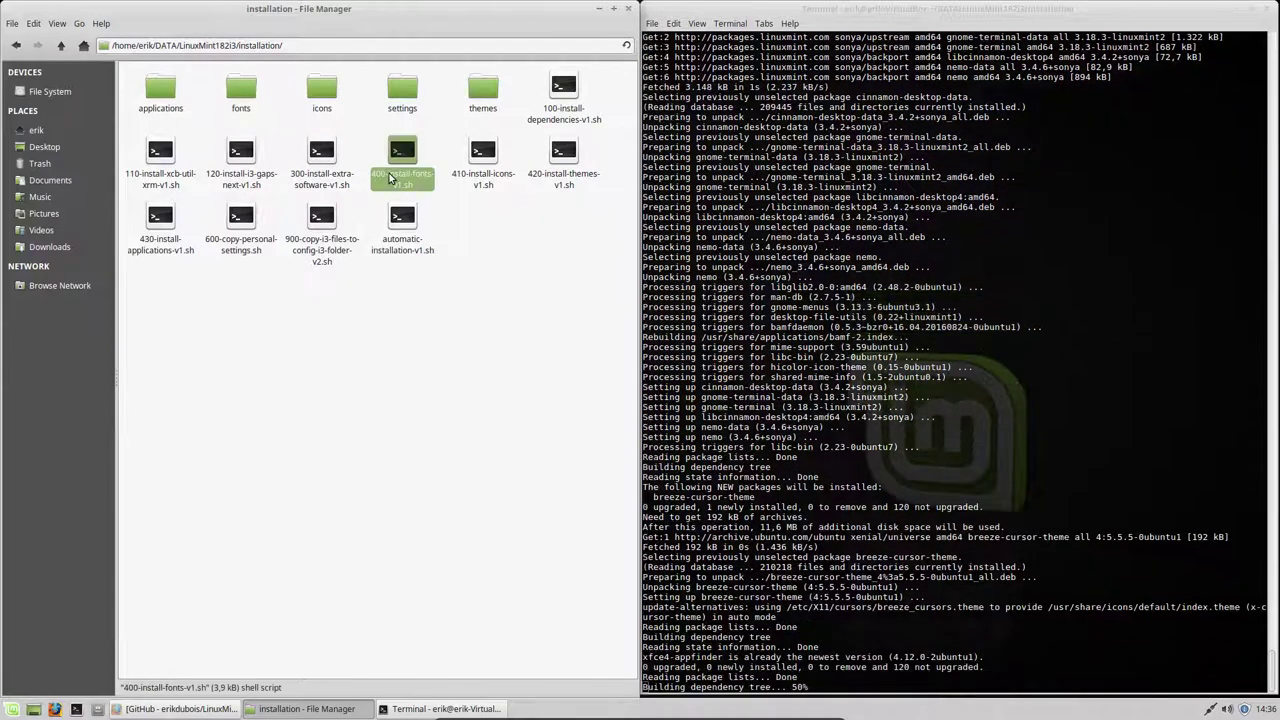
{"action": "left_click", "coordinate": [500, 178]}
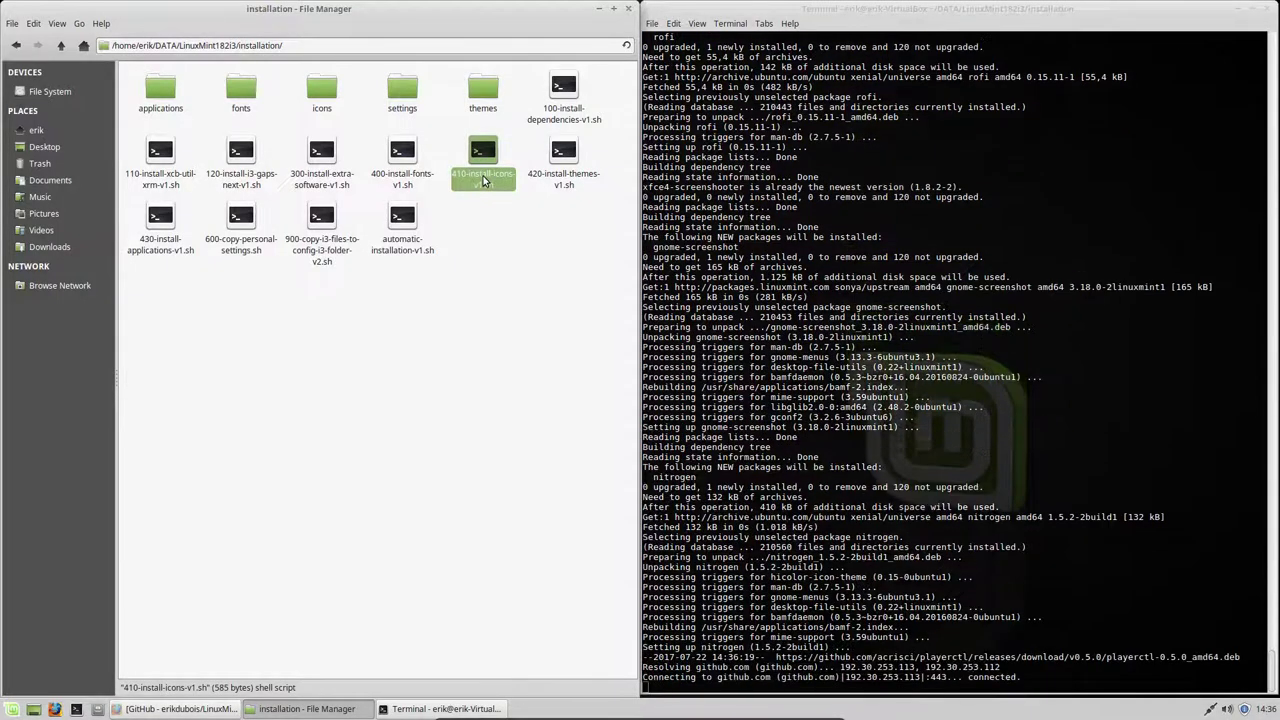
Open the icons folder, select its three icon scripts, and go back to installation
{"action": "double_click", "coordinate": [322, 90]}
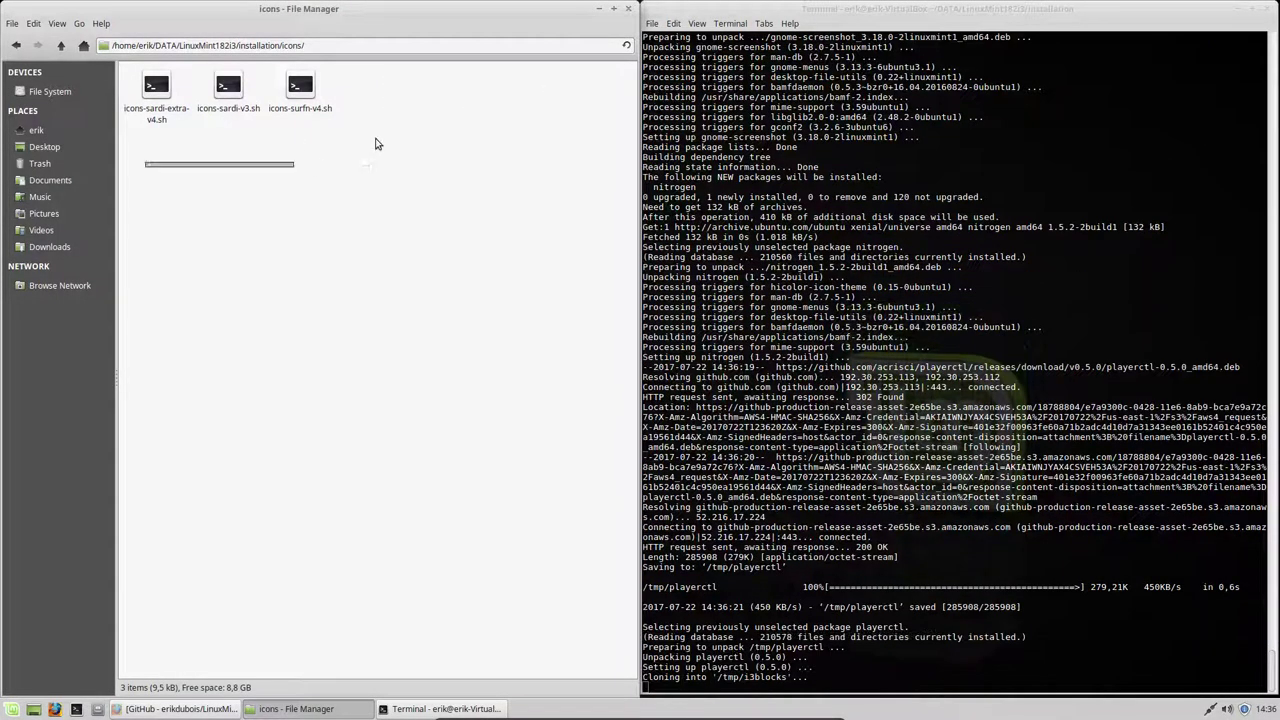
{"action": "key", "text": "Down"}
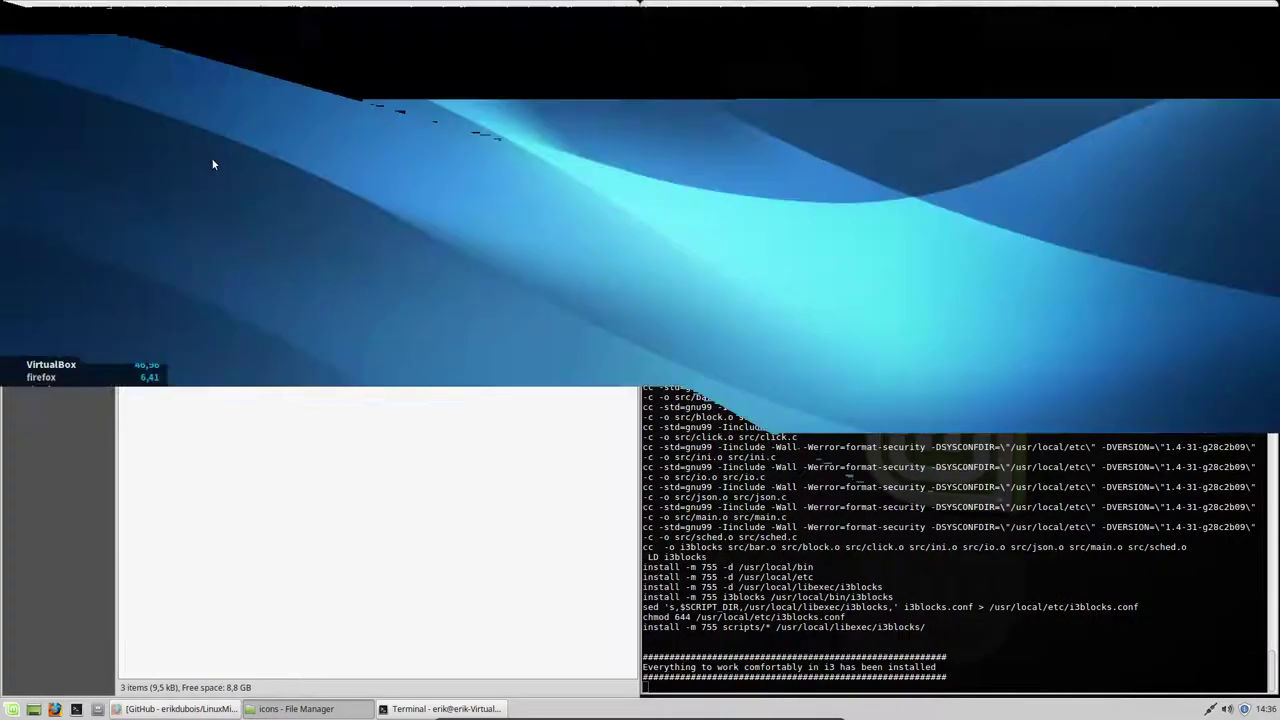
{"action": "key", "text": "ctrl+a"}
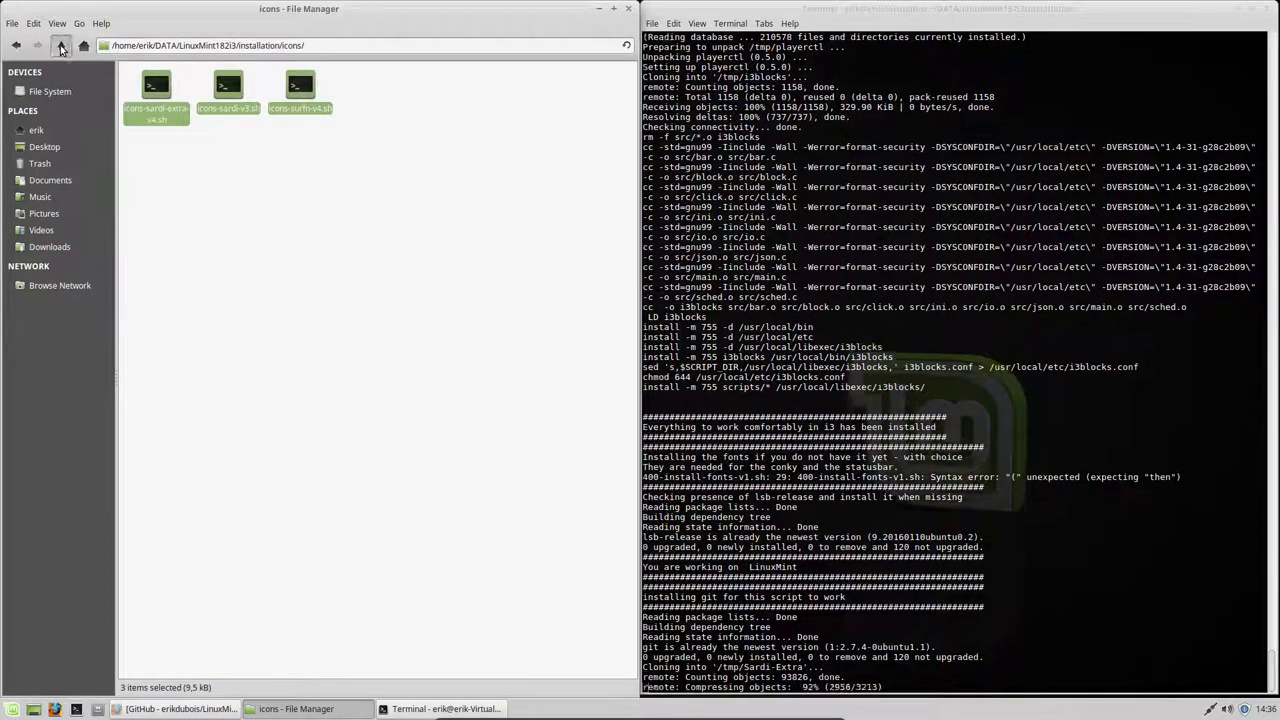
{"action": "key", "text": "BackSpace"}
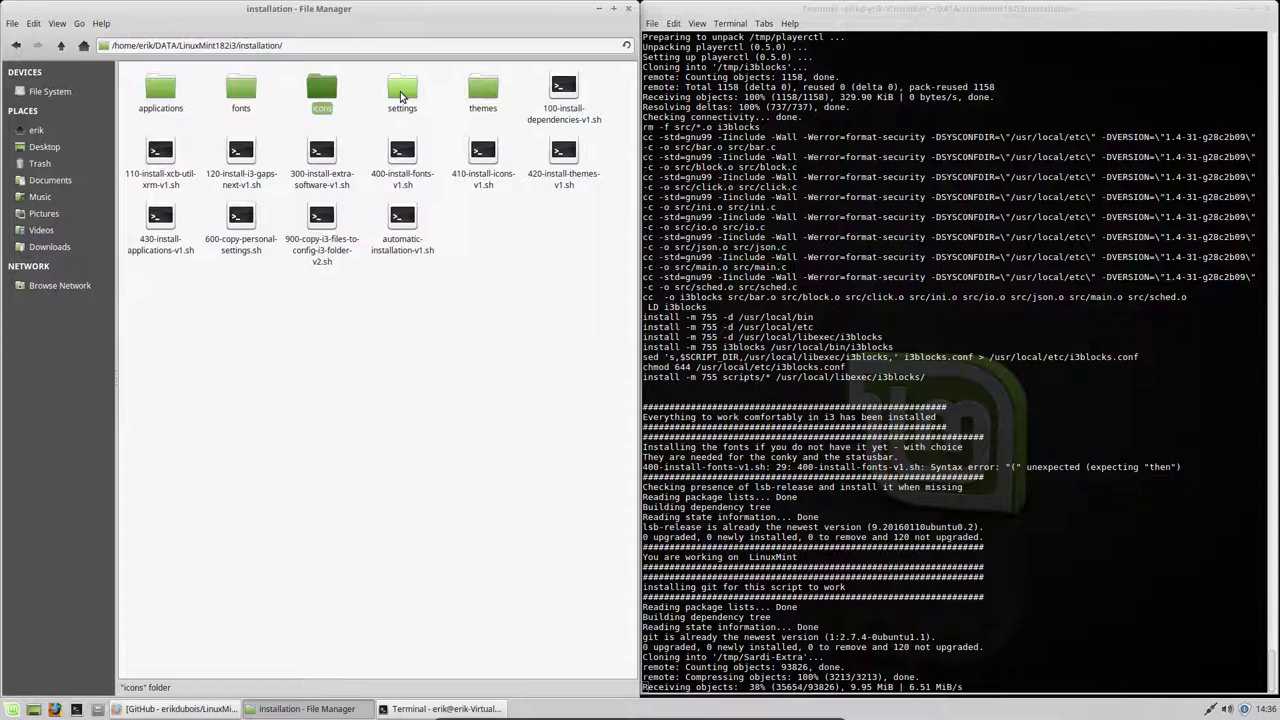
Review the Mint-Y and Arc theme scripts, then go back up and select 430-install-applications-v1.sh
{"action": "left_click", "coordinate": [483, 90]}
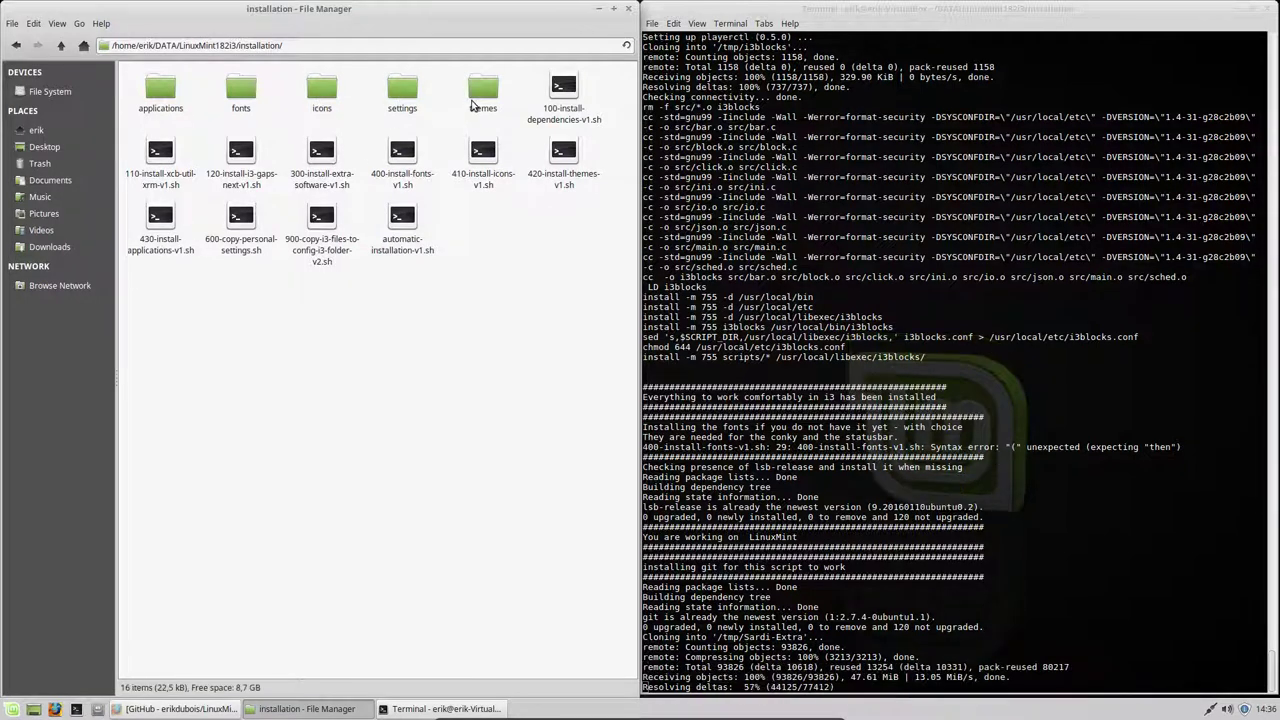
{"action": "double_click", "coordinate": [485, 90]}
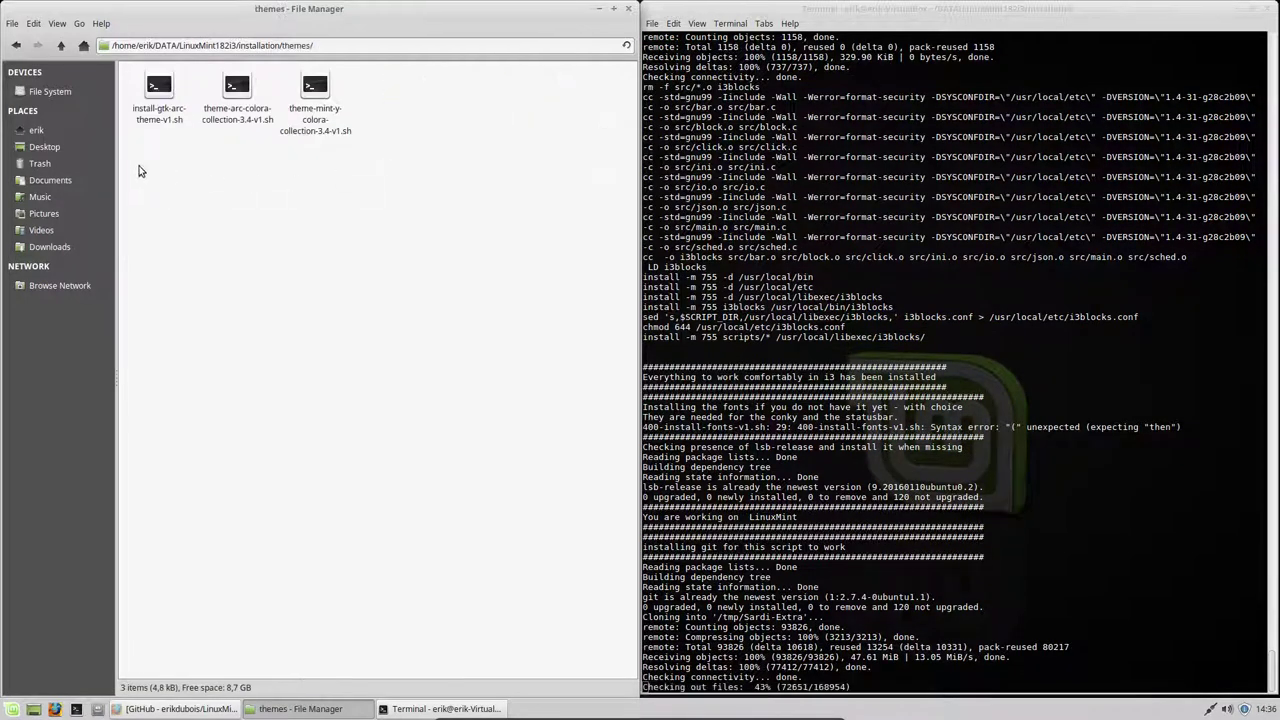
{"action": "left_click", "coordinate": [299, 119]}
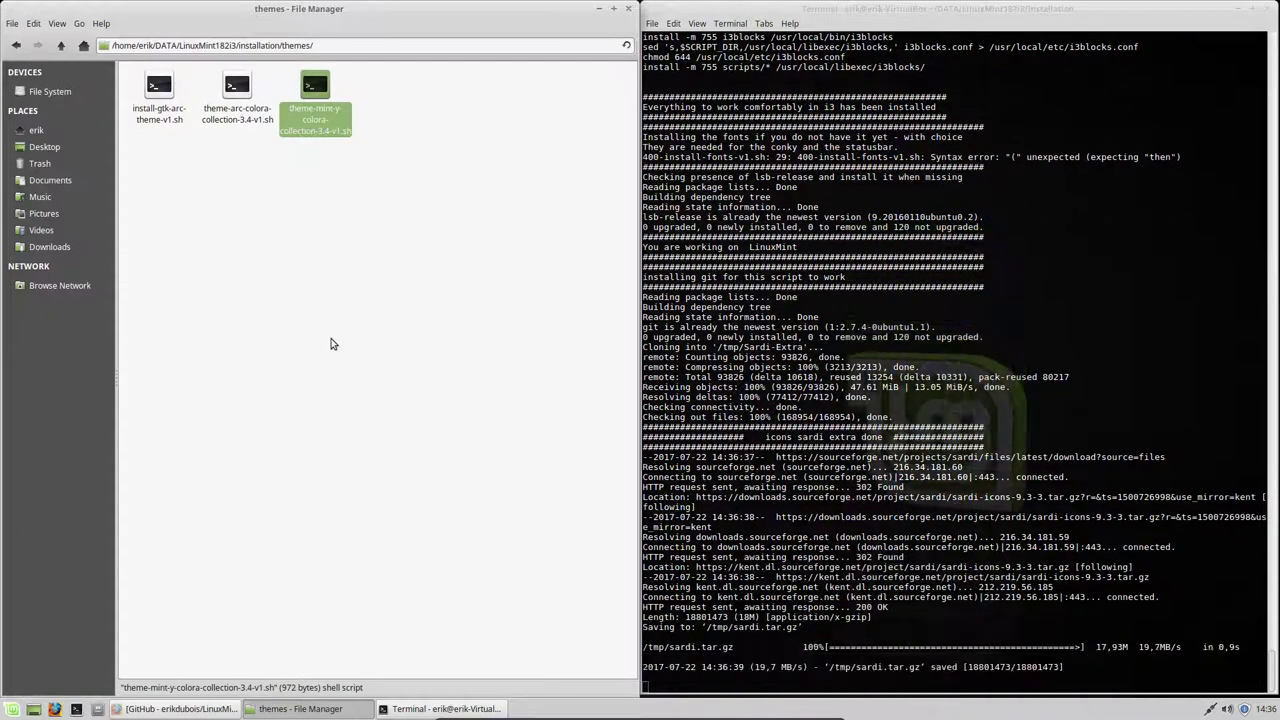
{"action": "left_click", "coordinate": [313, 295]}
{"action": "left_click", "coordinate": [238, 114]}
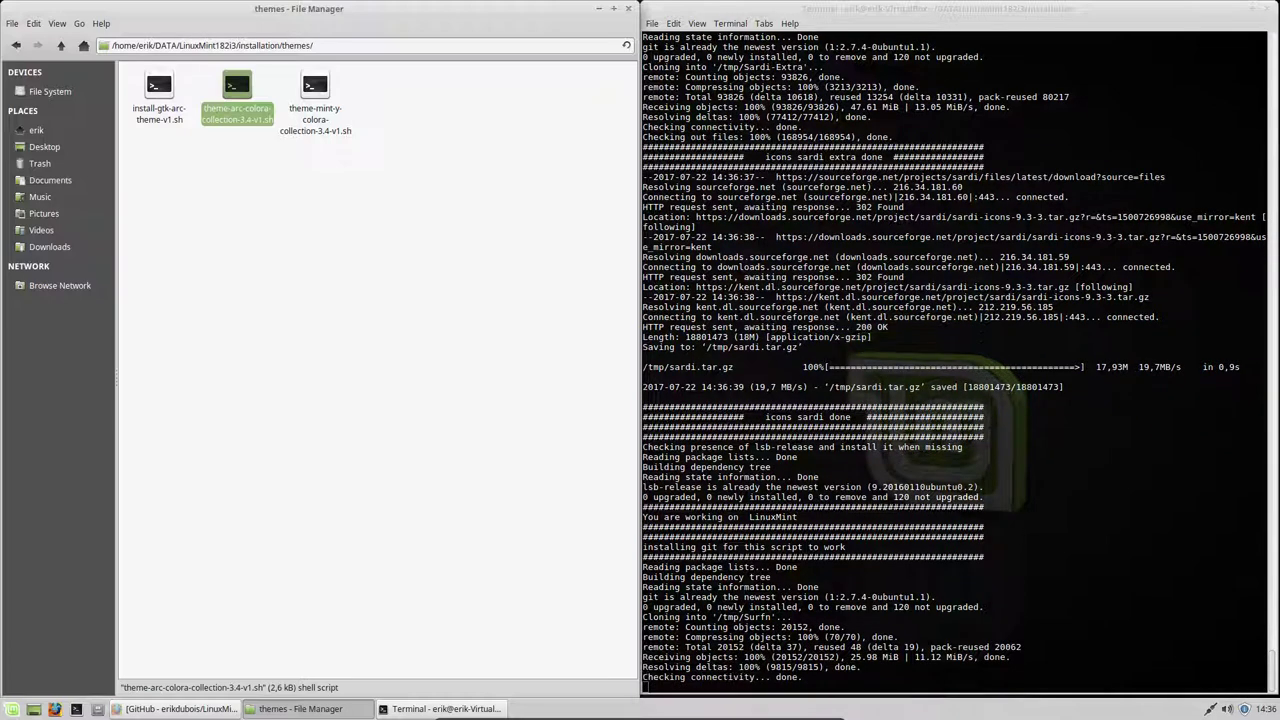
{"action": "left_click", "coordinate": [62, 47]}
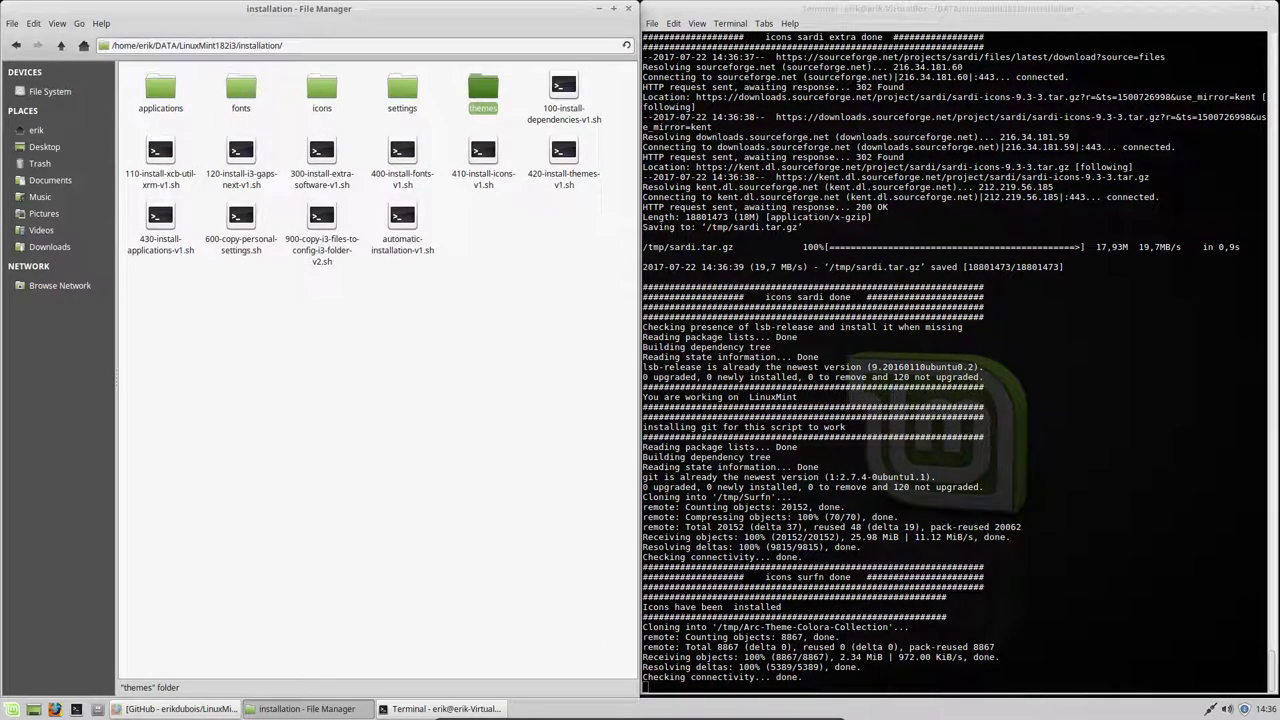
{"action": "left_click", "coordinate": [155, 258]}
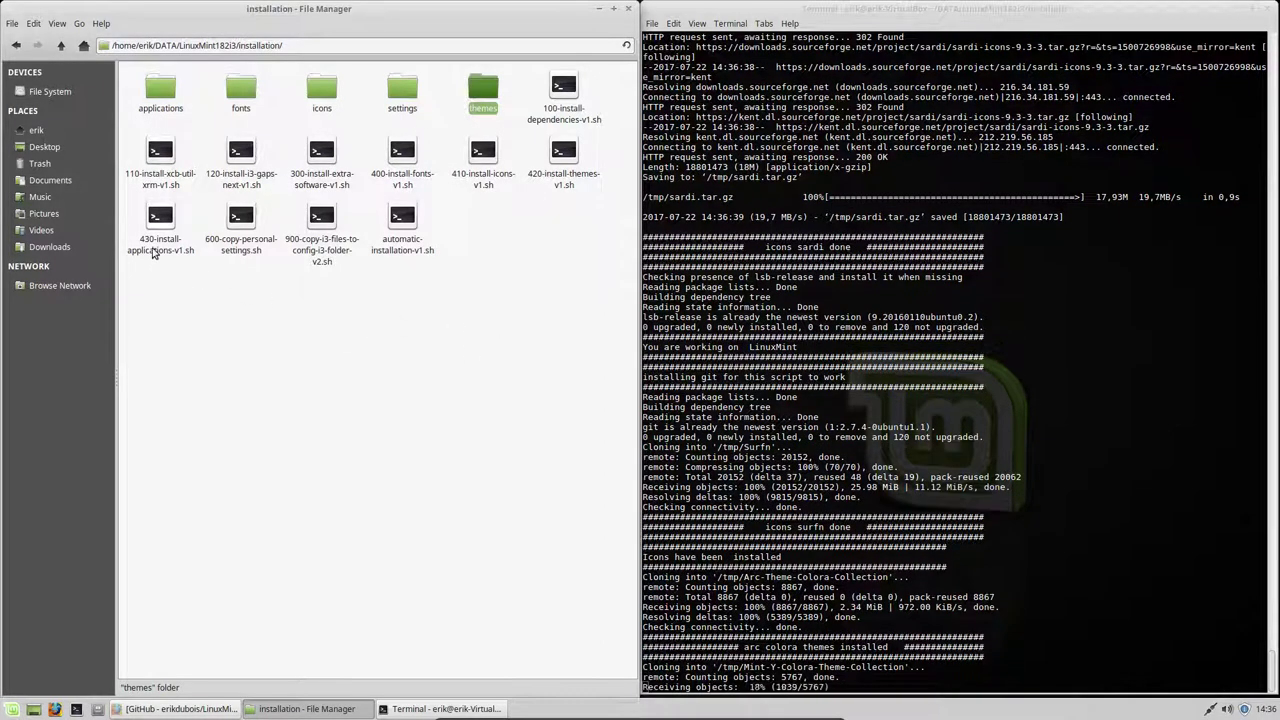
{"action": "double_click", "coordinate": [159, 222]}
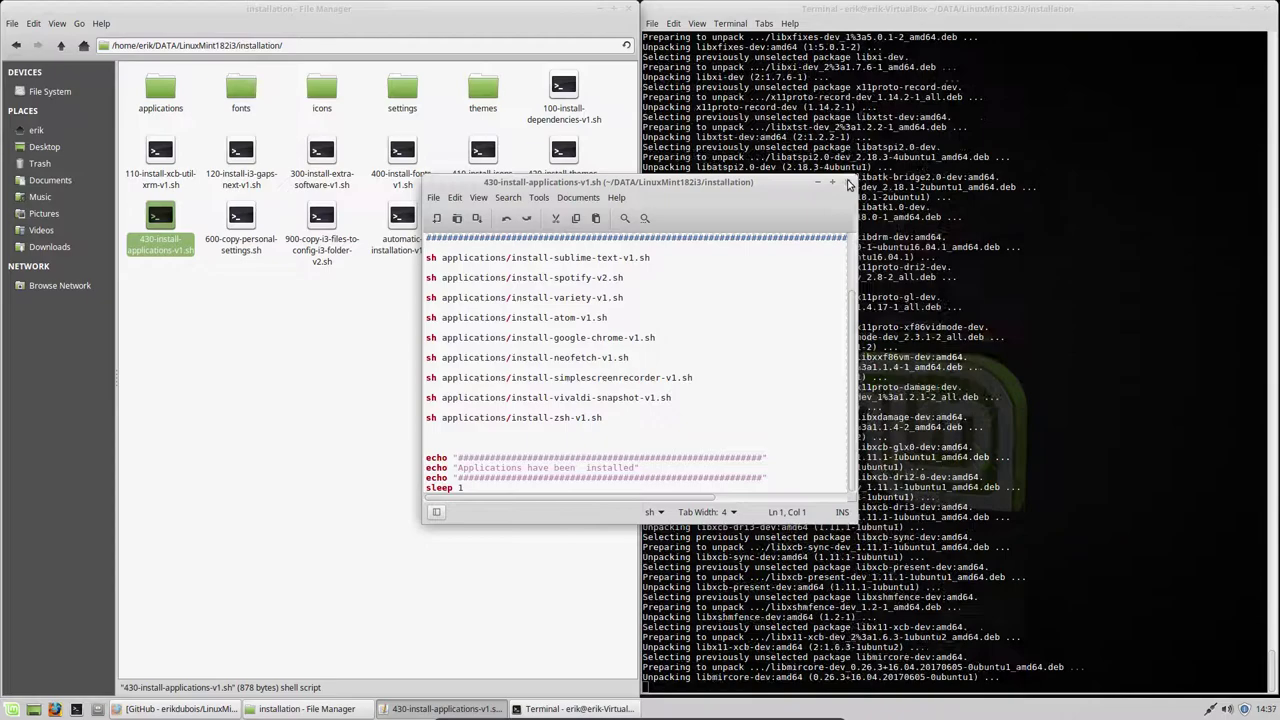
{"action": "left_click", "coordinate": [840, 183]}
{"action": "left_click", "coordinate": [414, 314]}
{"action": "double_click", "coordinate": [160, 98]}
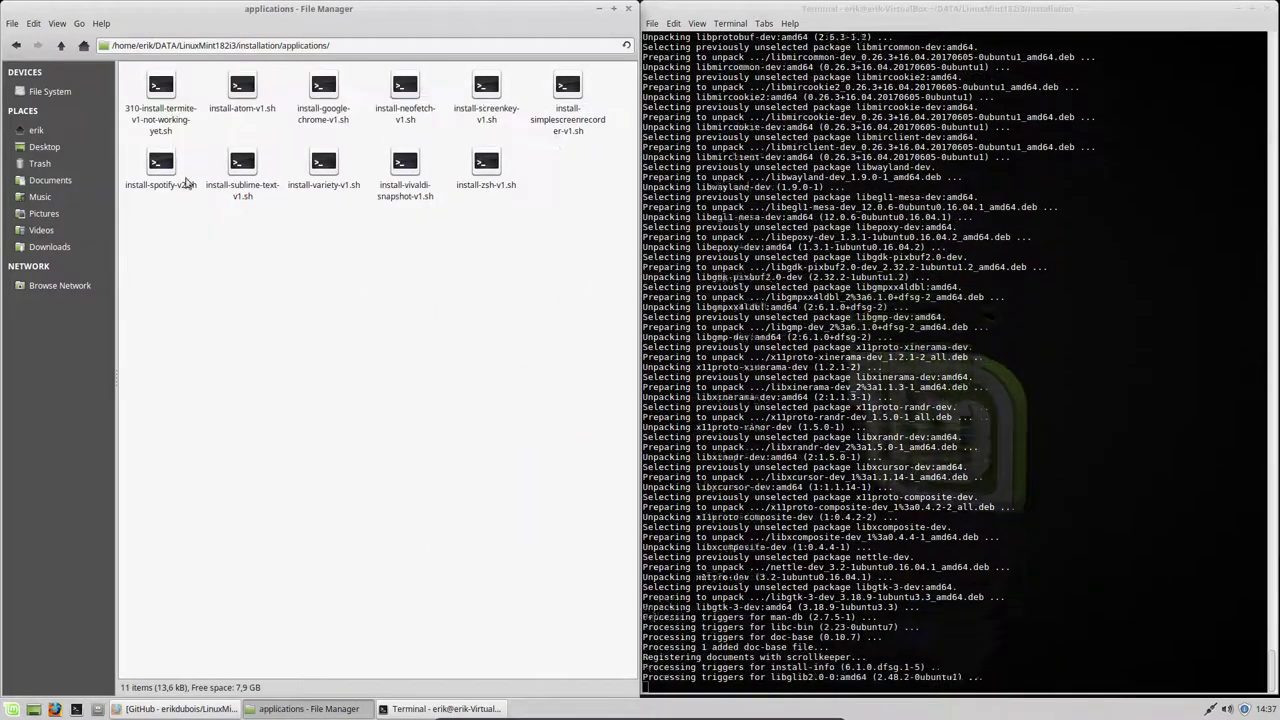
{"action": "left_click", "coordinate": [162, 104]}
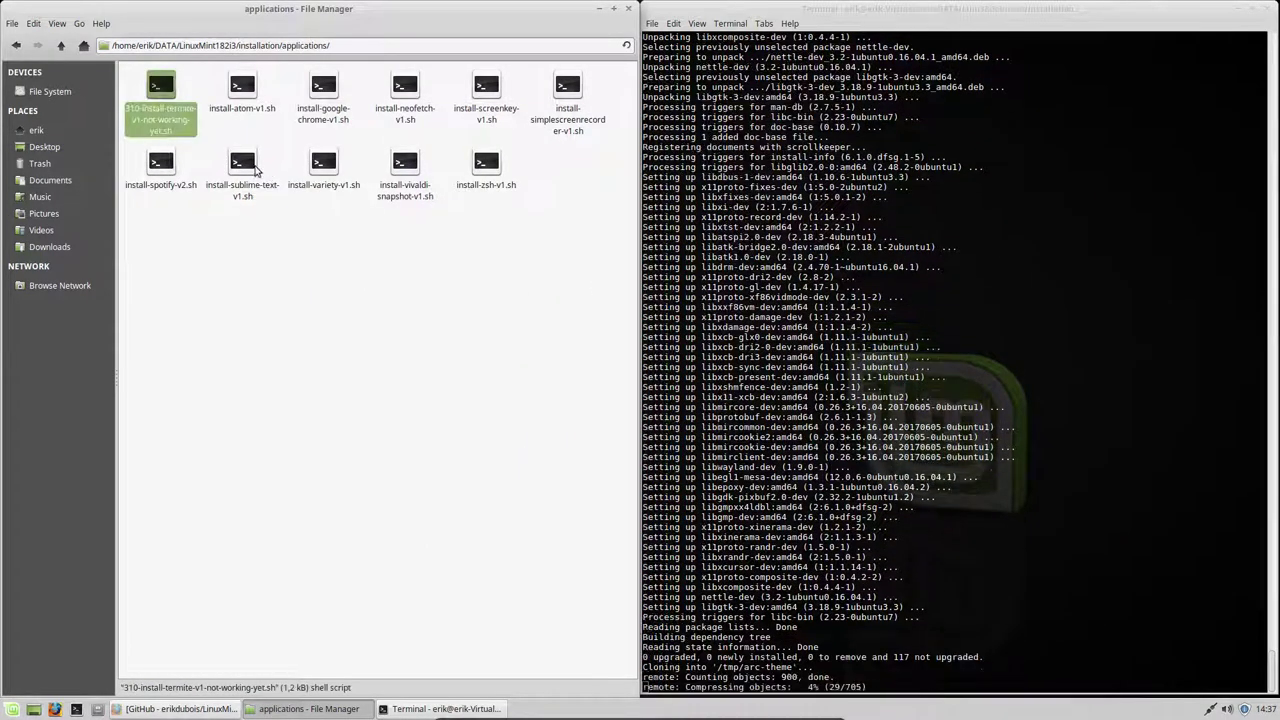
{"action": "left_click", "coordinate": [225, 177]}
{"action": "left_click_drag", "start_coordinate": [153, 208], "coordinate": [610, 68]}
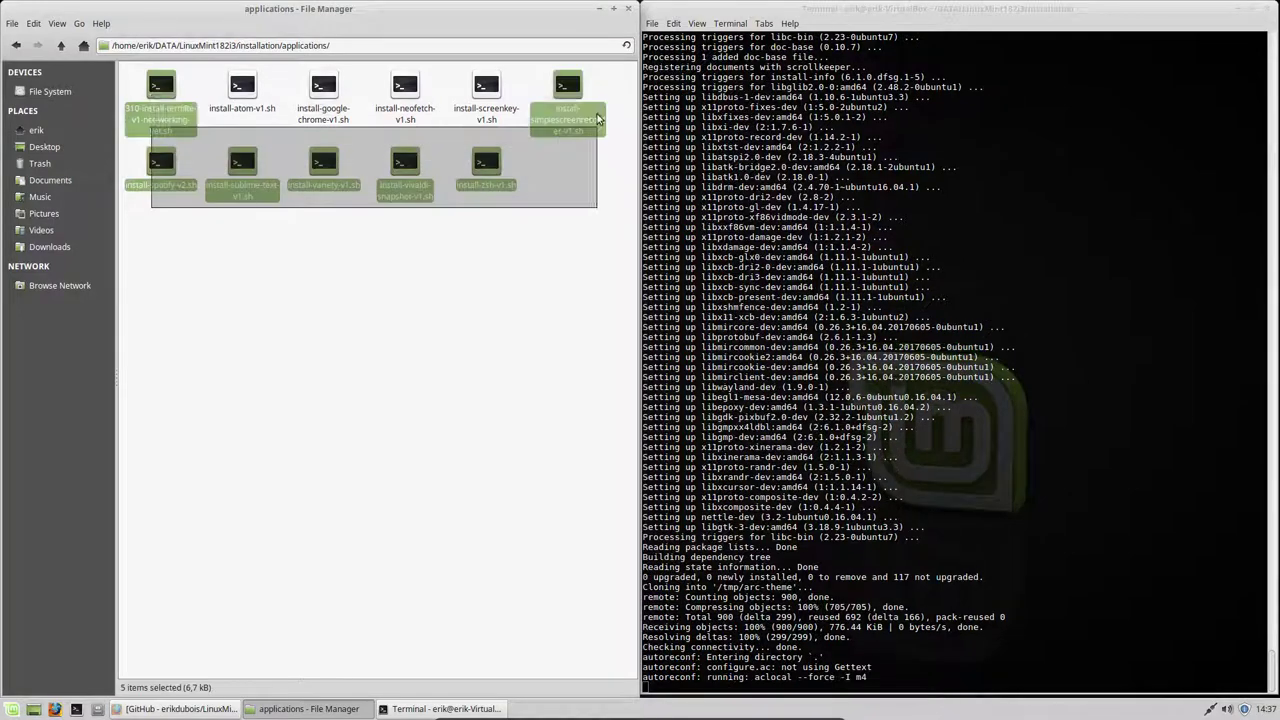
{"action": "left_click", "coordinate": [540, 245]}
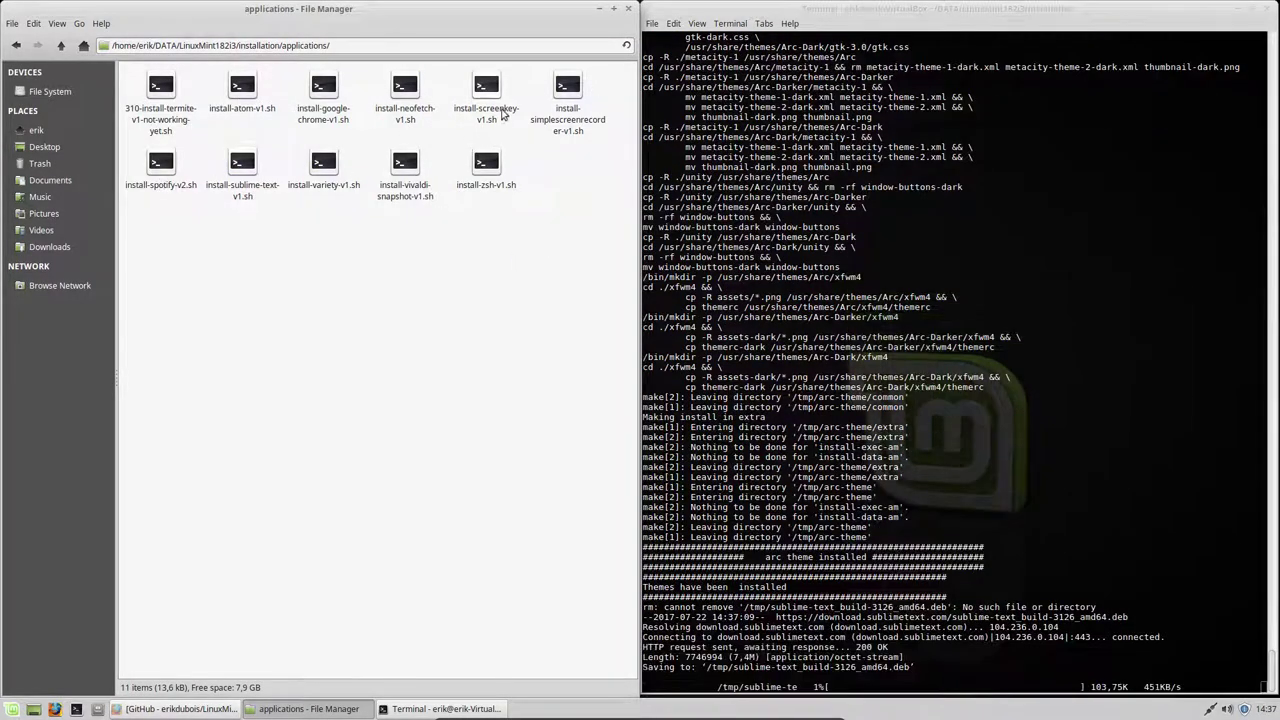
{"action": "left_click", "coordinate": [480, 90]}
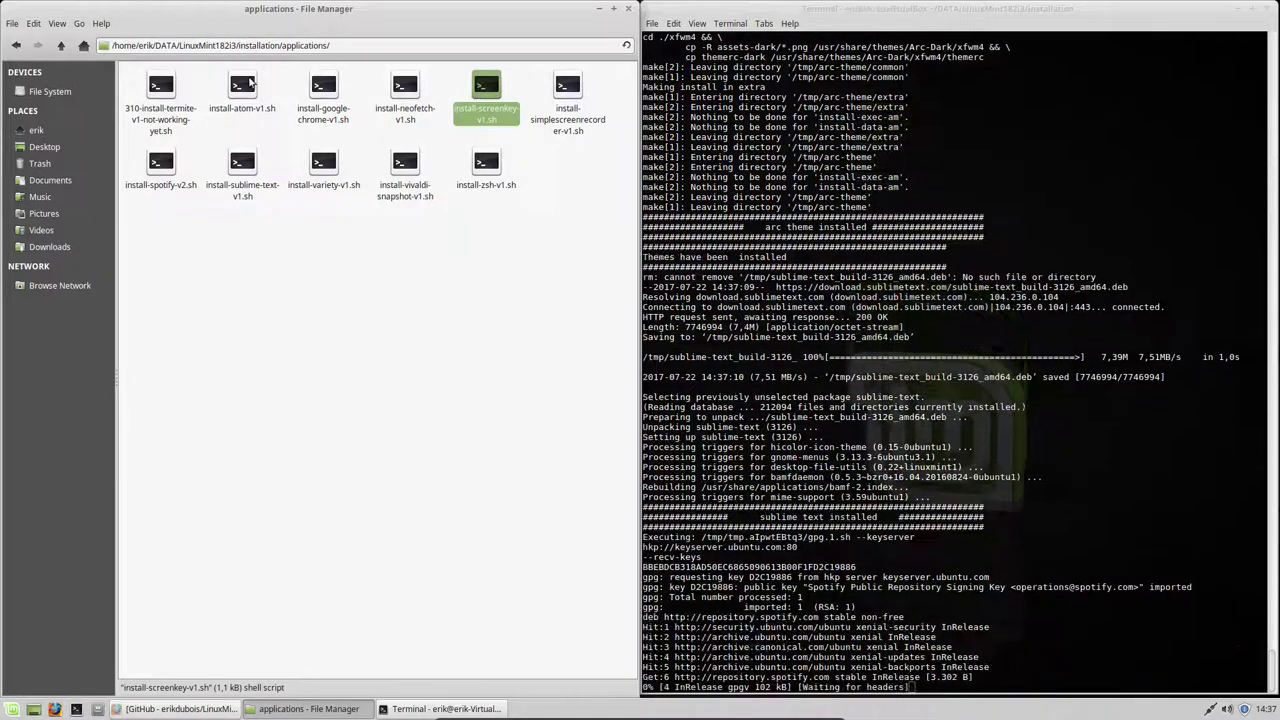
{"action": "left_click", "coordinate": [66, 50]}
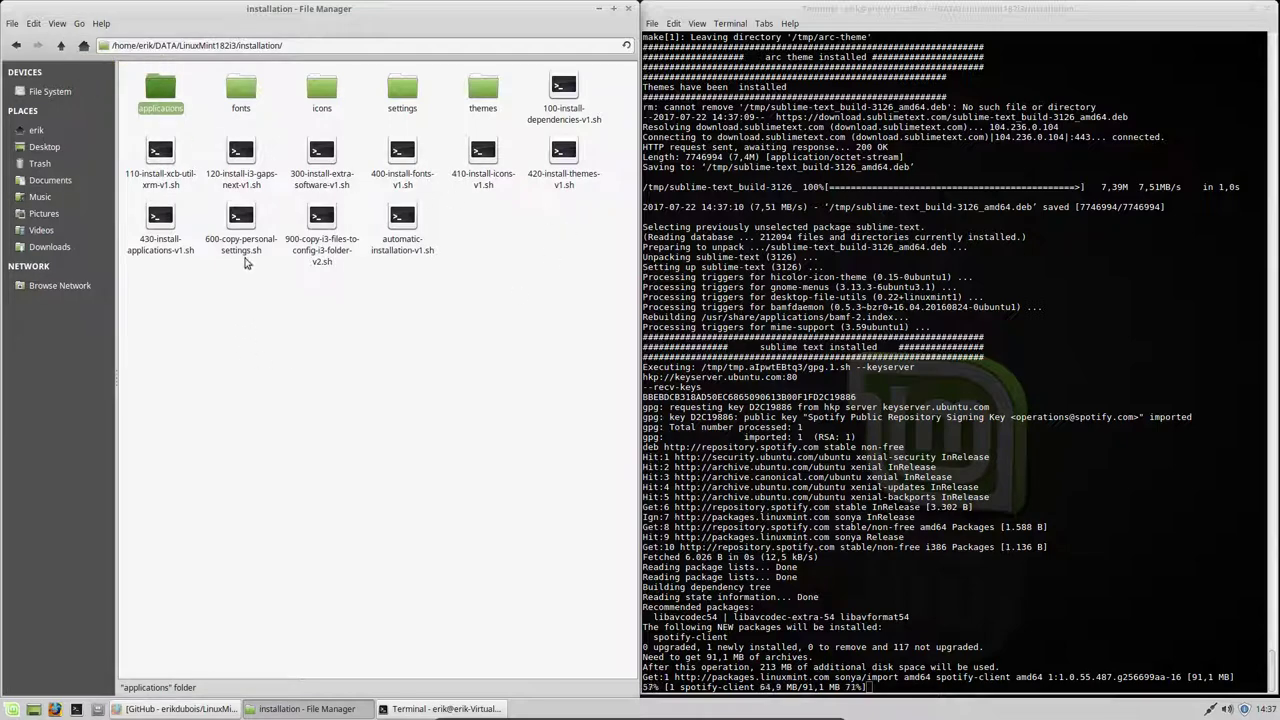
{"action": "left_click", "coordinate": [243, 223]}
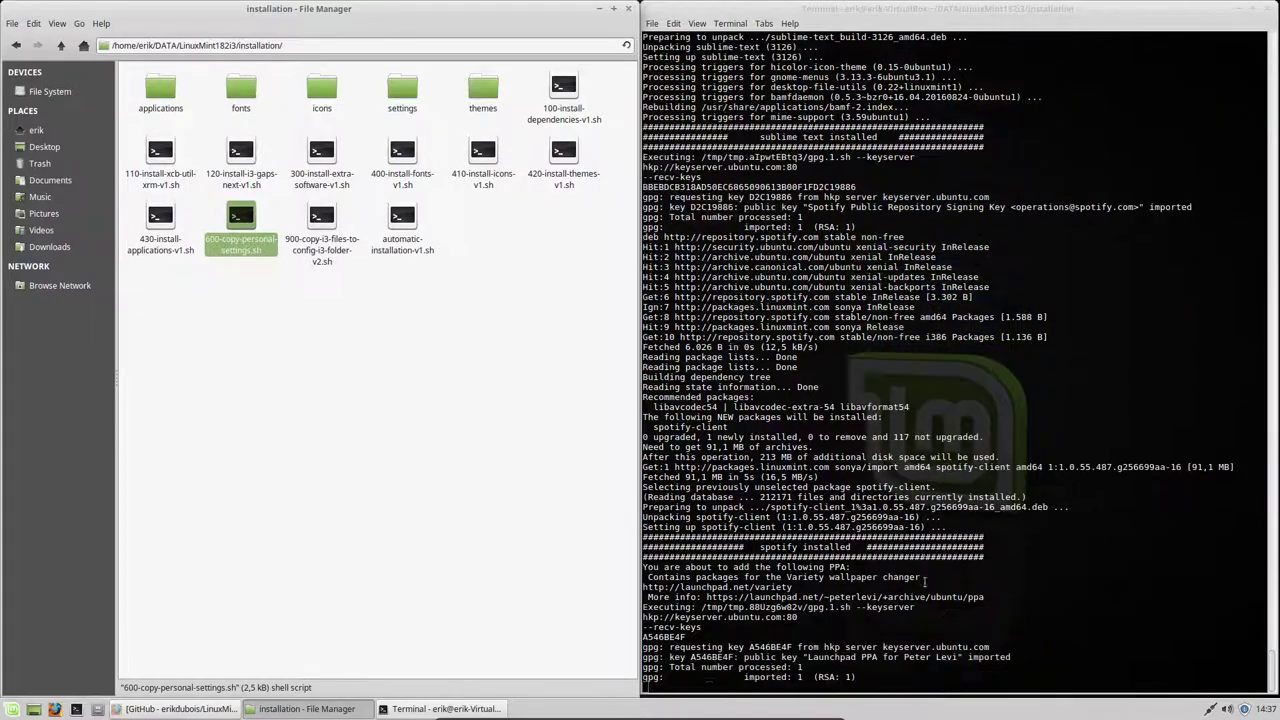
{"action": "left_click", "coordinate": [913, 484]}
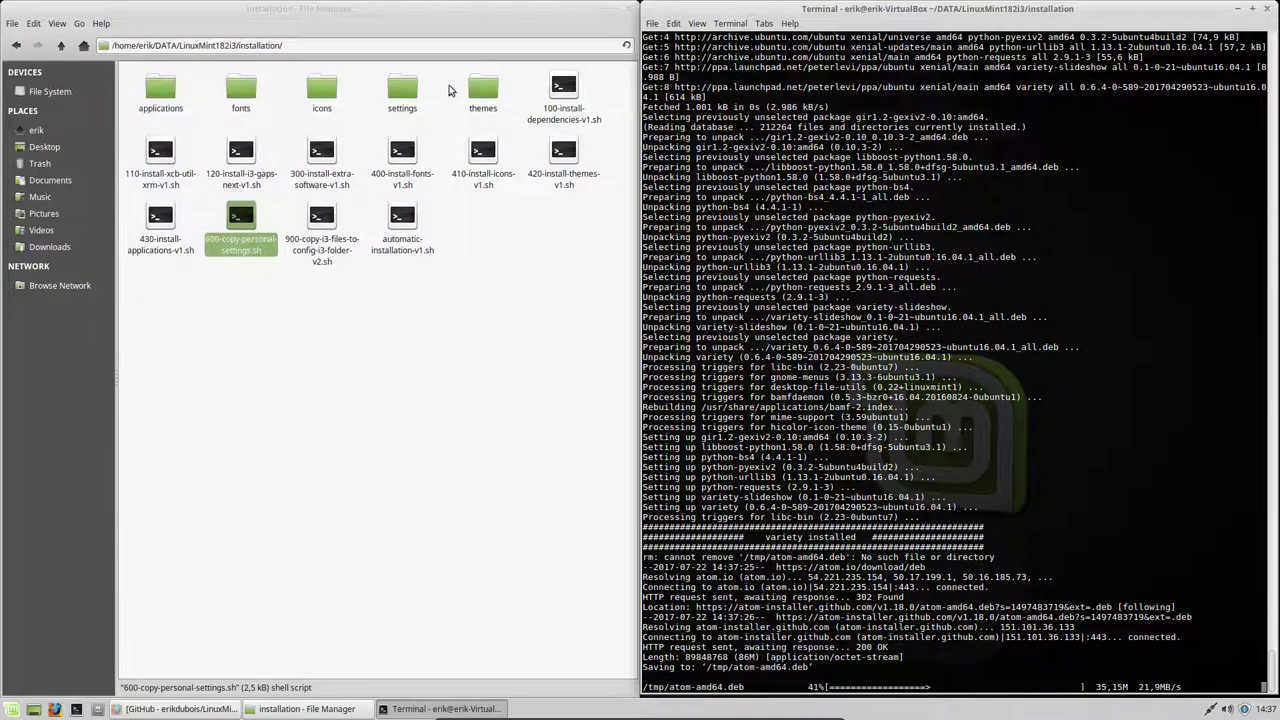
{"action": "double_click", "coordinate": [409, 90]}
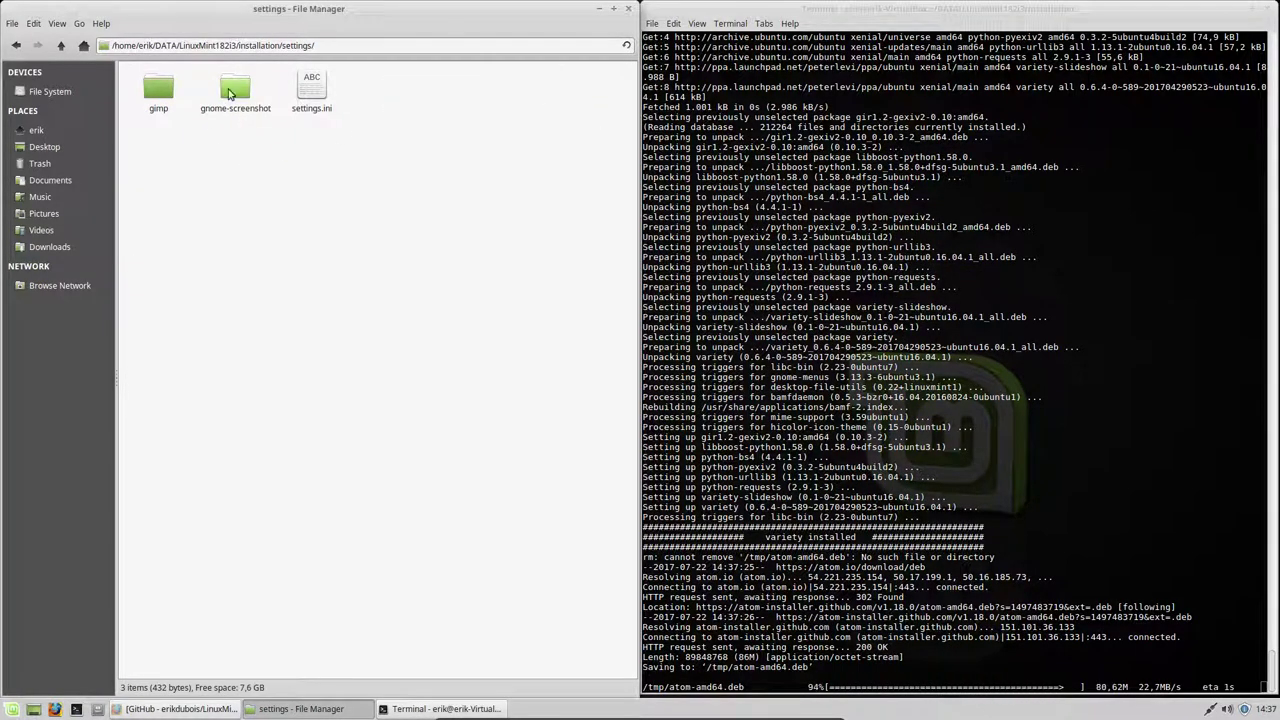
{"action": "double_click", "coordinate": [235, 88]}
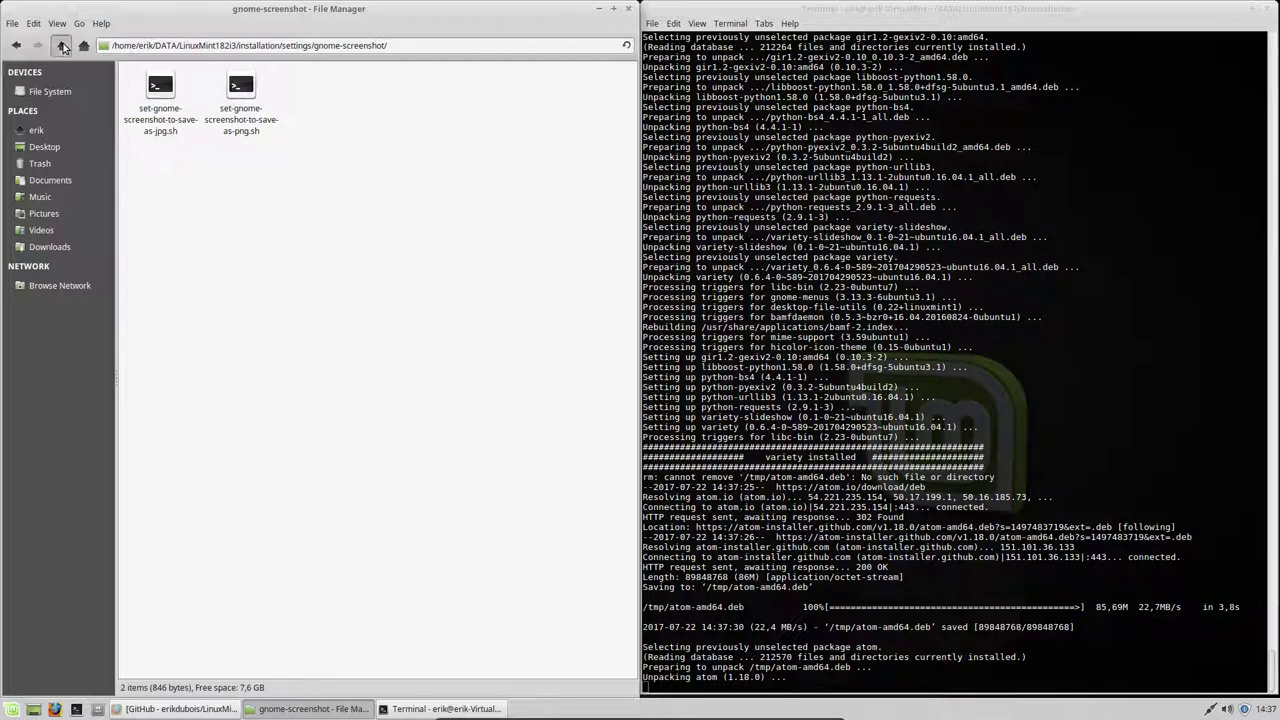
{"action": "left_click", "coordinate": [62, 47]}
{"action": "double_click", "coordinate": [157, 92]}
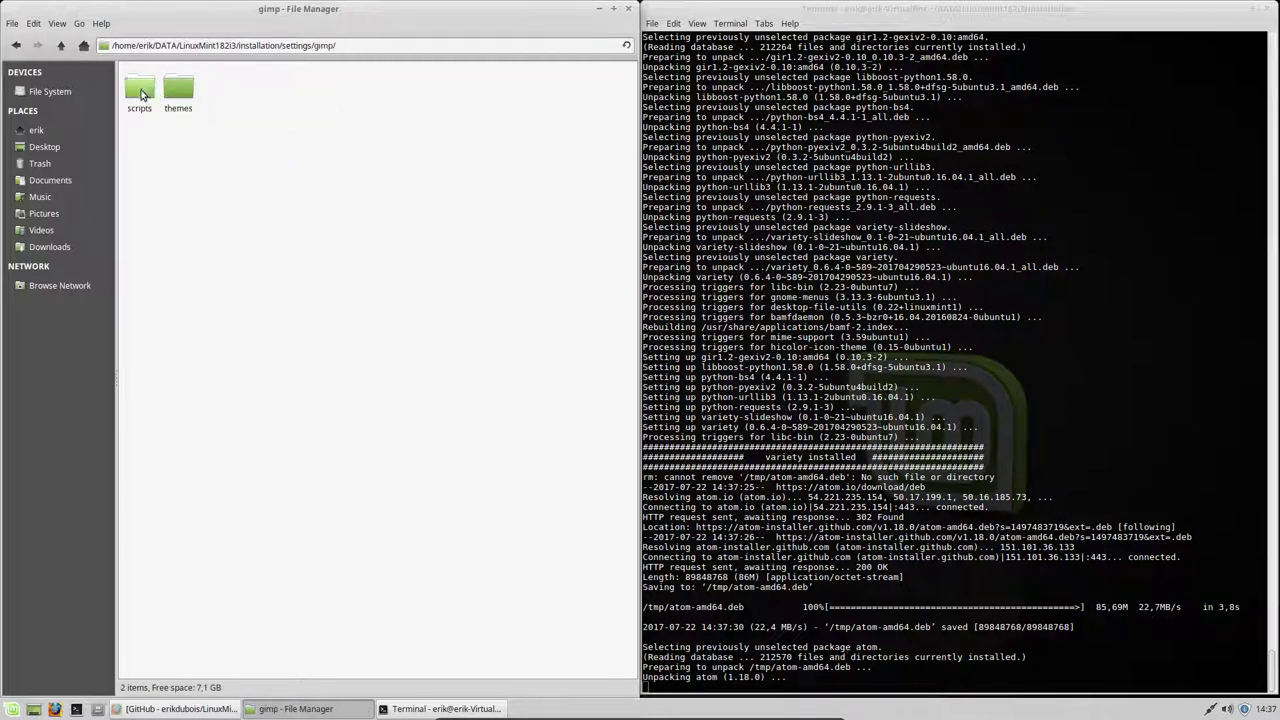
{"action": "left_click", "coordinate": [61, 47]}
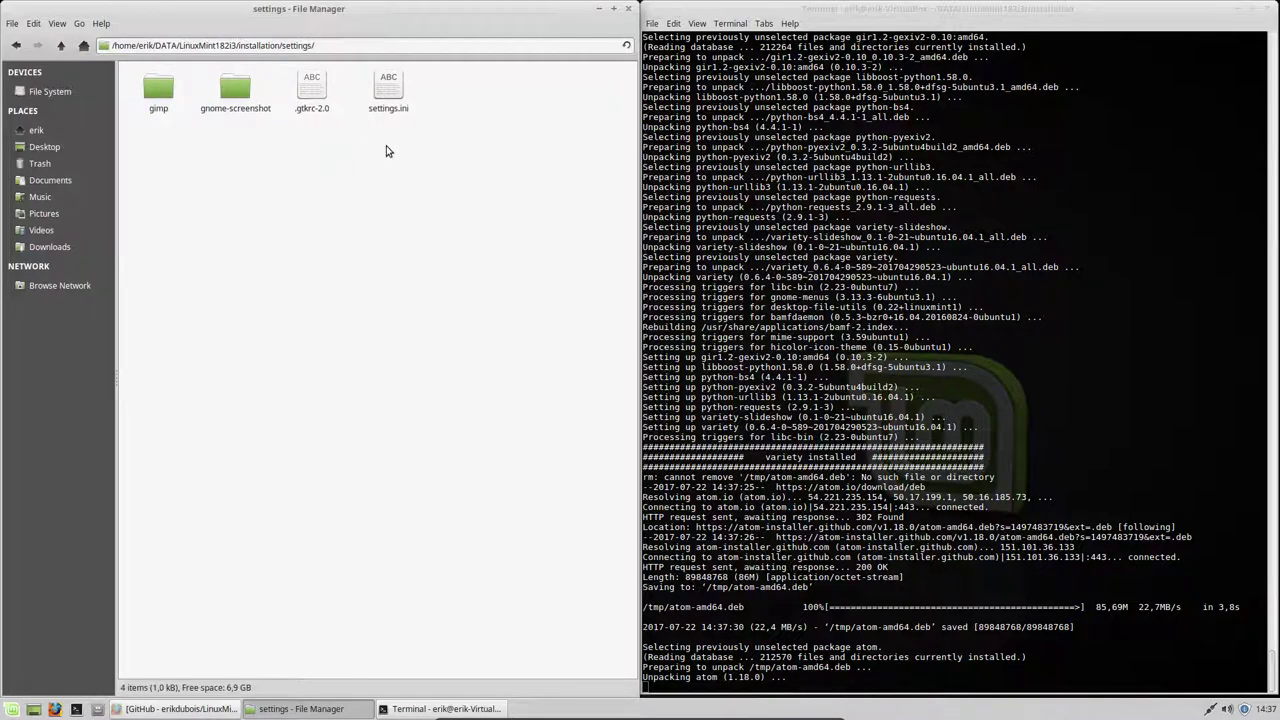
{"action": "left_click_drag", "start_coordinate": [295, 147], "coordinate": [504, 70]}
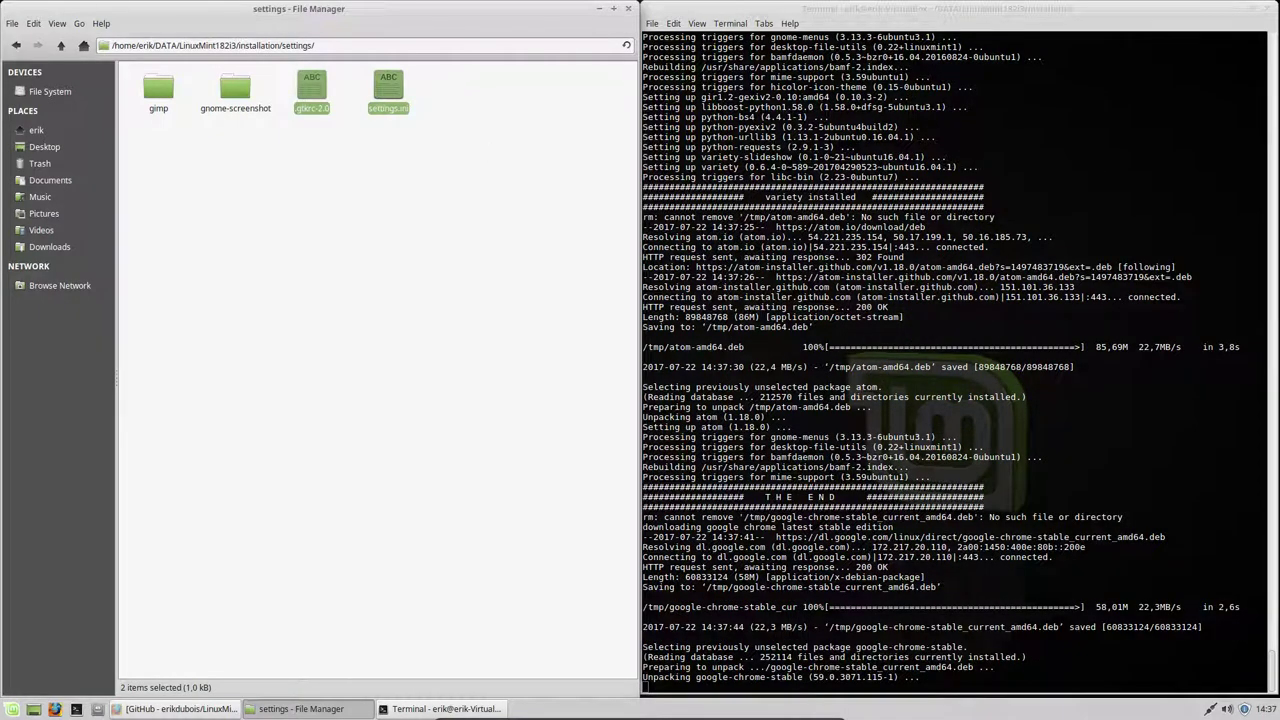
{"action": "left_click", "coordinate": [60, 47]}
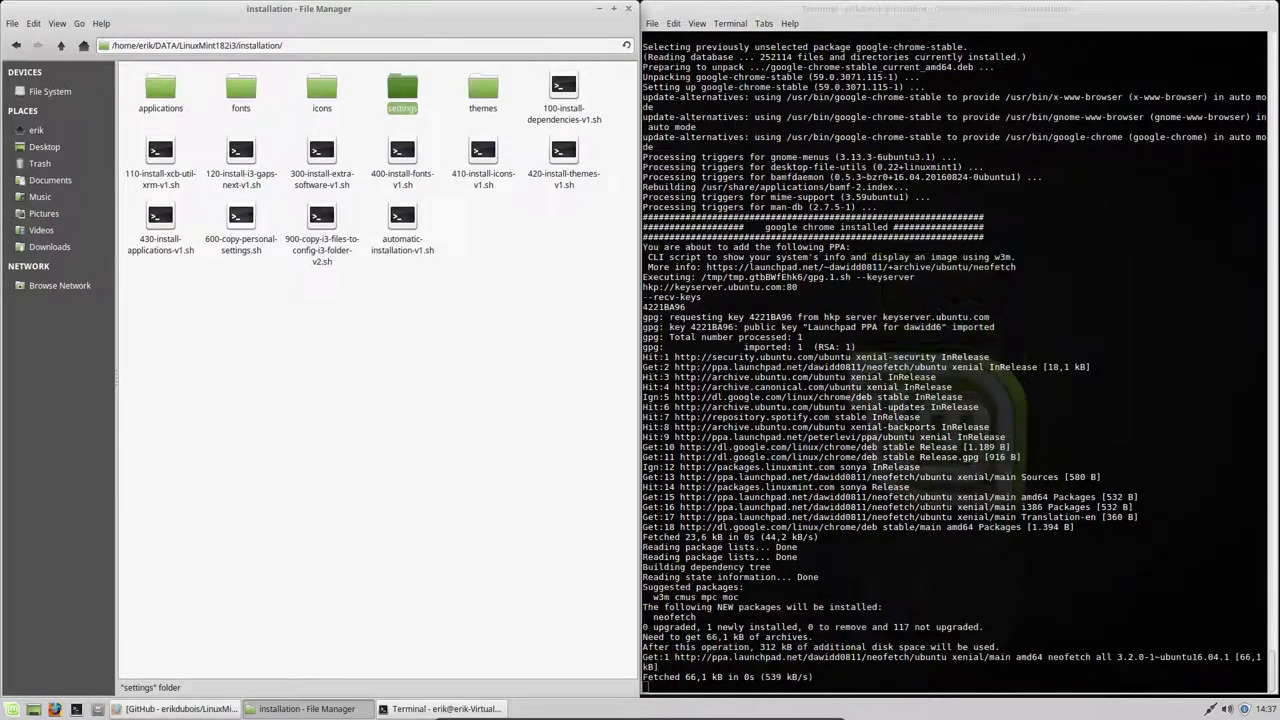
{"action": "left_click", "coordinate": [321, 225]}
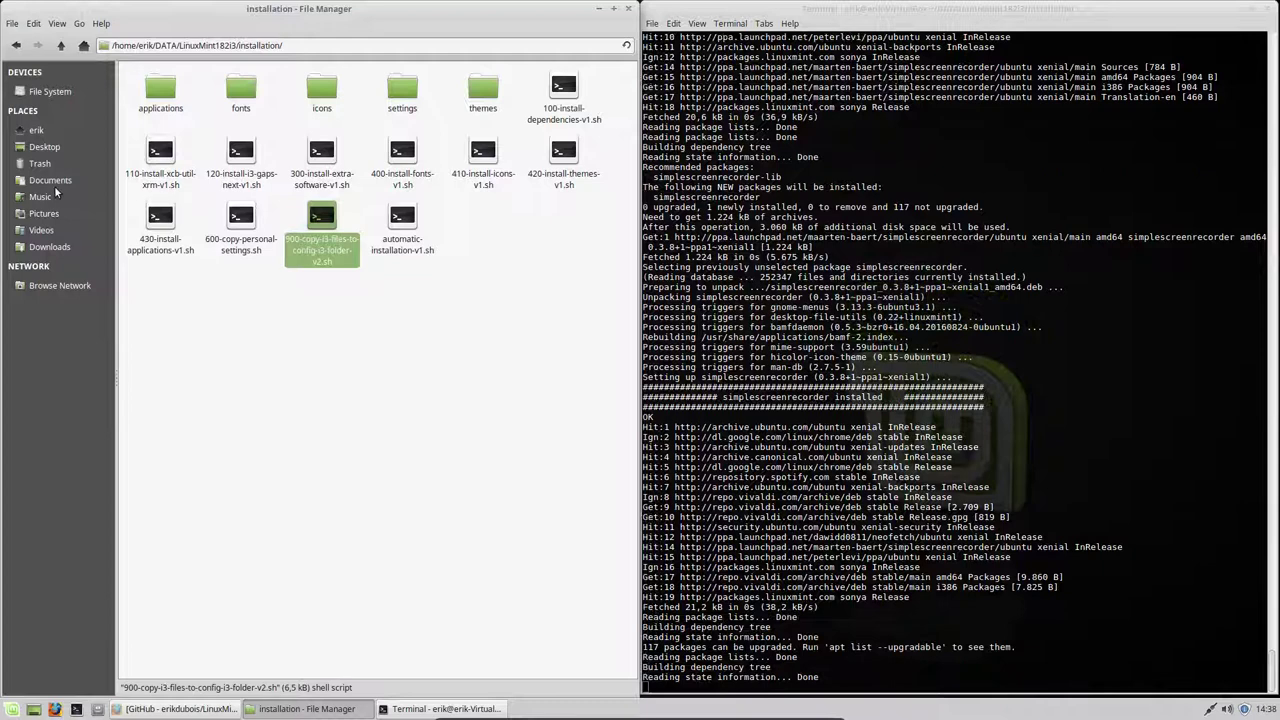
Go to the home folder, look through the .config folder, and return home
{"action": "left_click", "coordinate": [37, 141]}
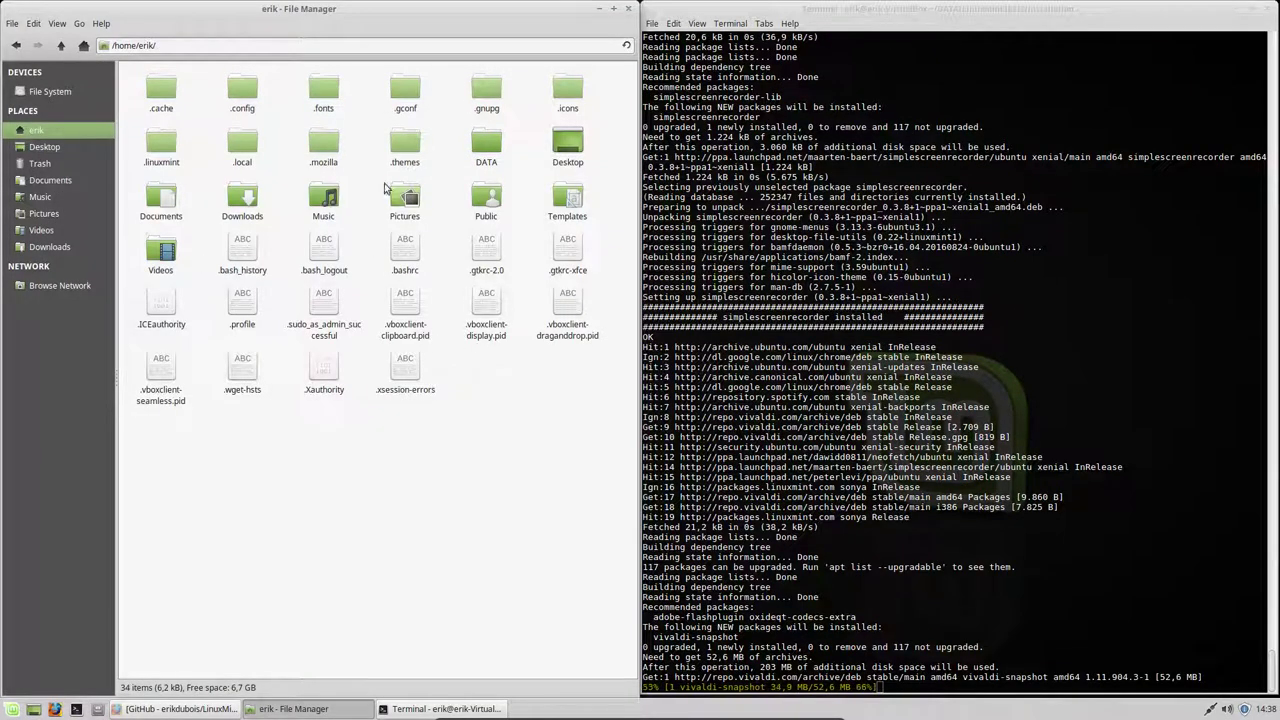
{"action": "double_click", "coordinate": [244, 112]}
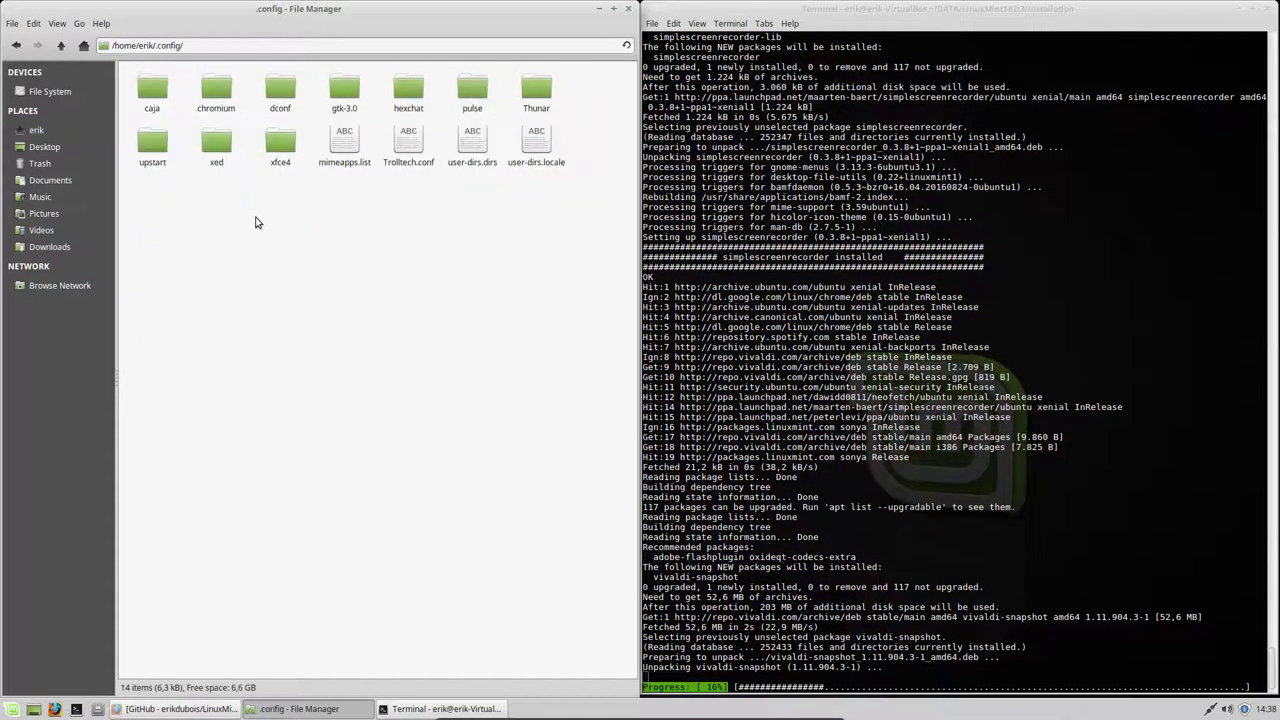
{"action": "left_click_drag", "start_coordinate": [144, 224], "coordinate": [636, 106]}
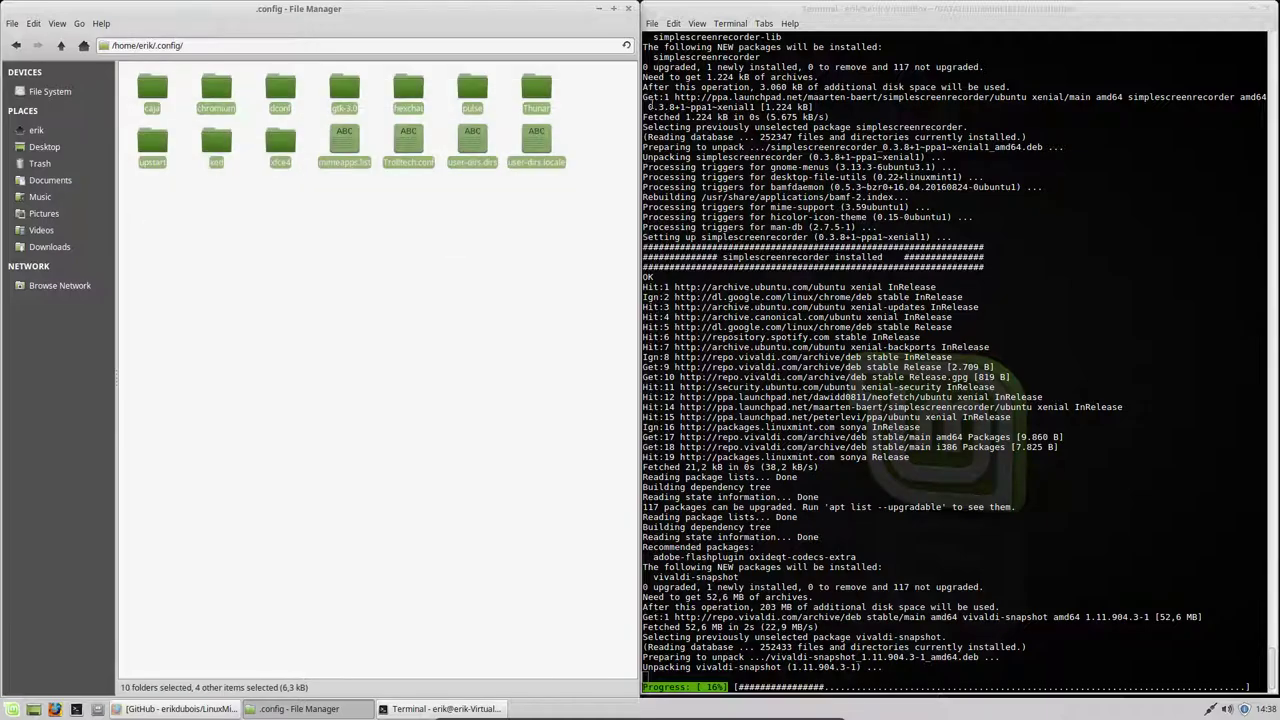
{"action": "left_click", "coordinate": [152, 258]}
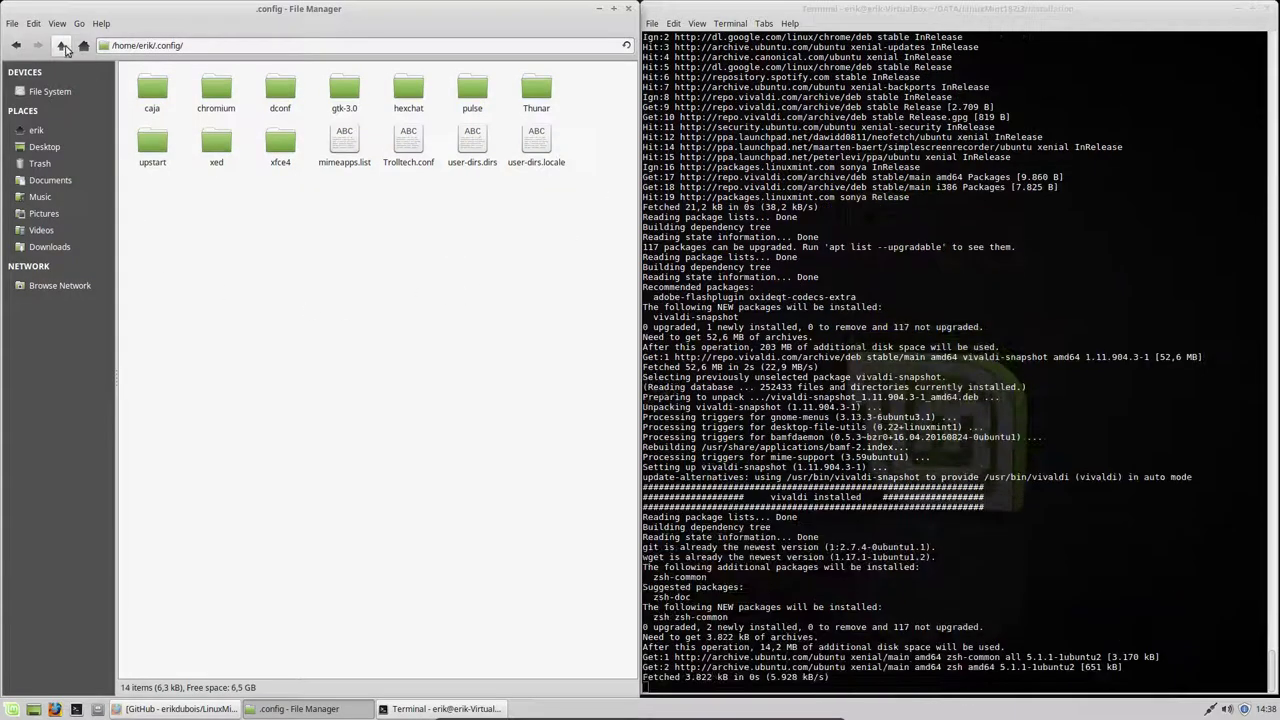
{"action": "left_click", "coordinate": [61, 45]}
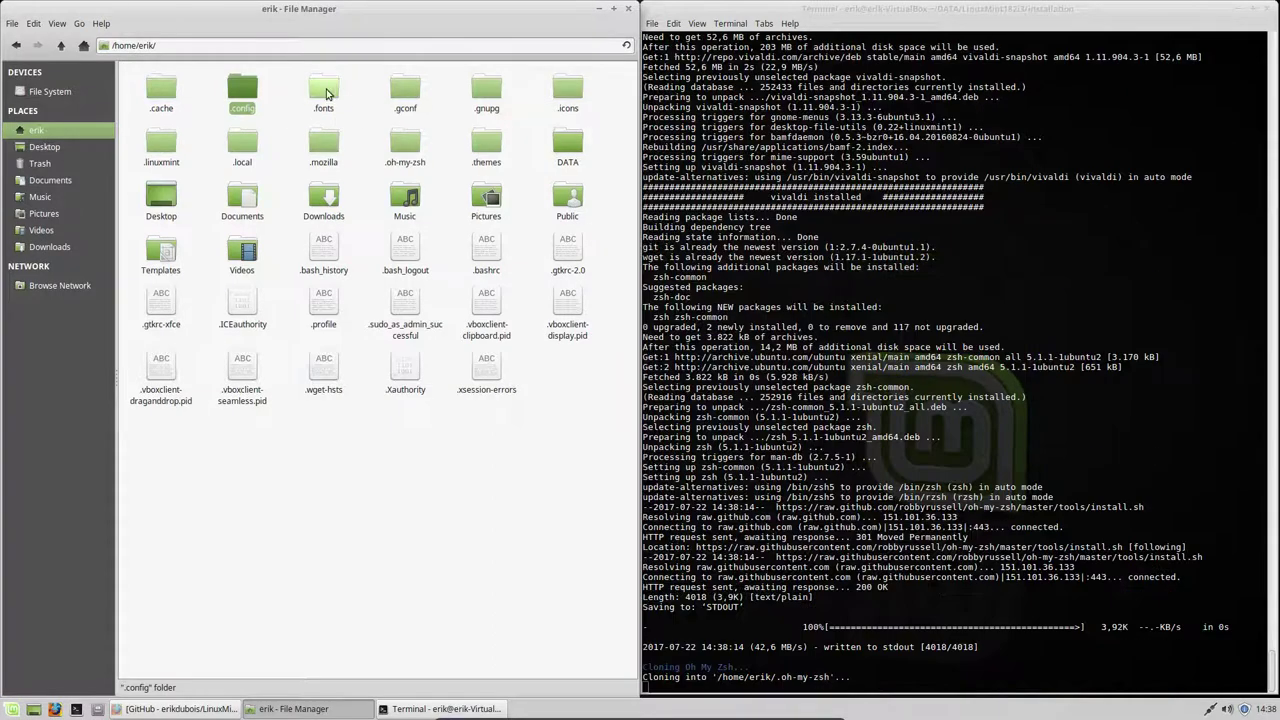
Check .fonts, open .themes with its 90 theme items, then return to the terminal
{"action": "double_click", "coordinate": [324, 92]}
{"action": "left_click", "coordinate": [64, 45]}
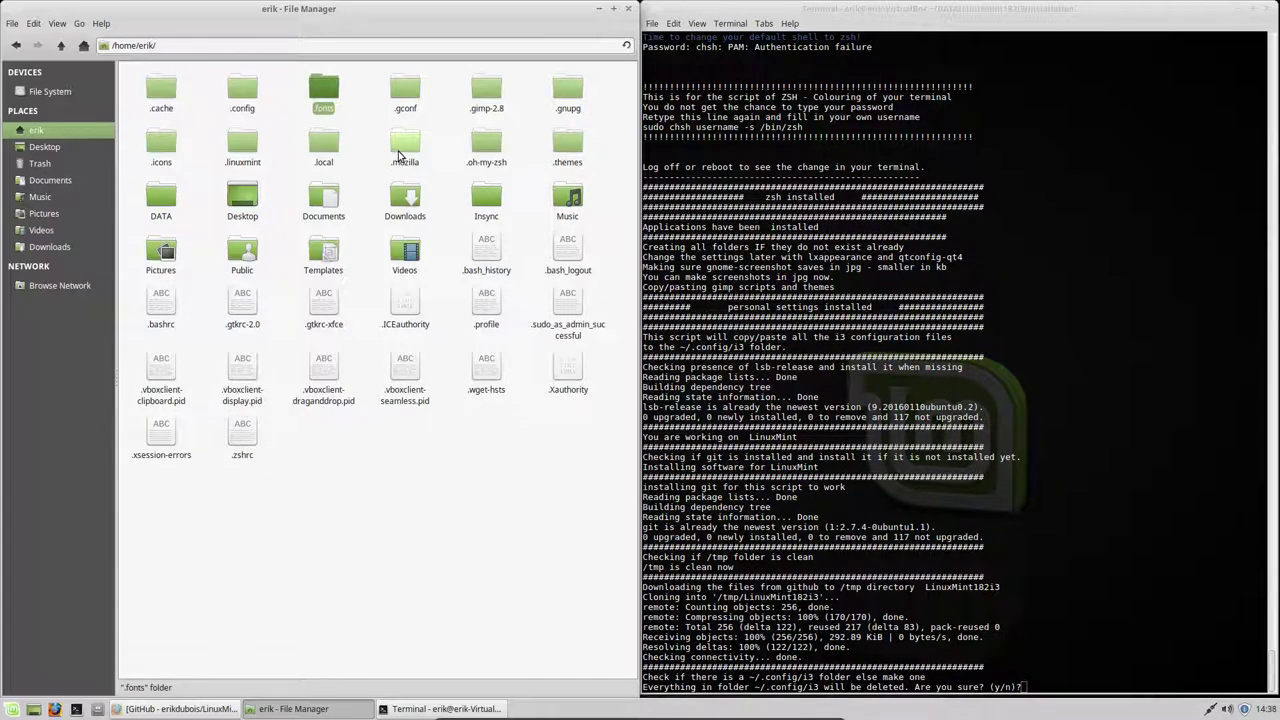
{"action": "double_click", "coordinate": [570, 147]}
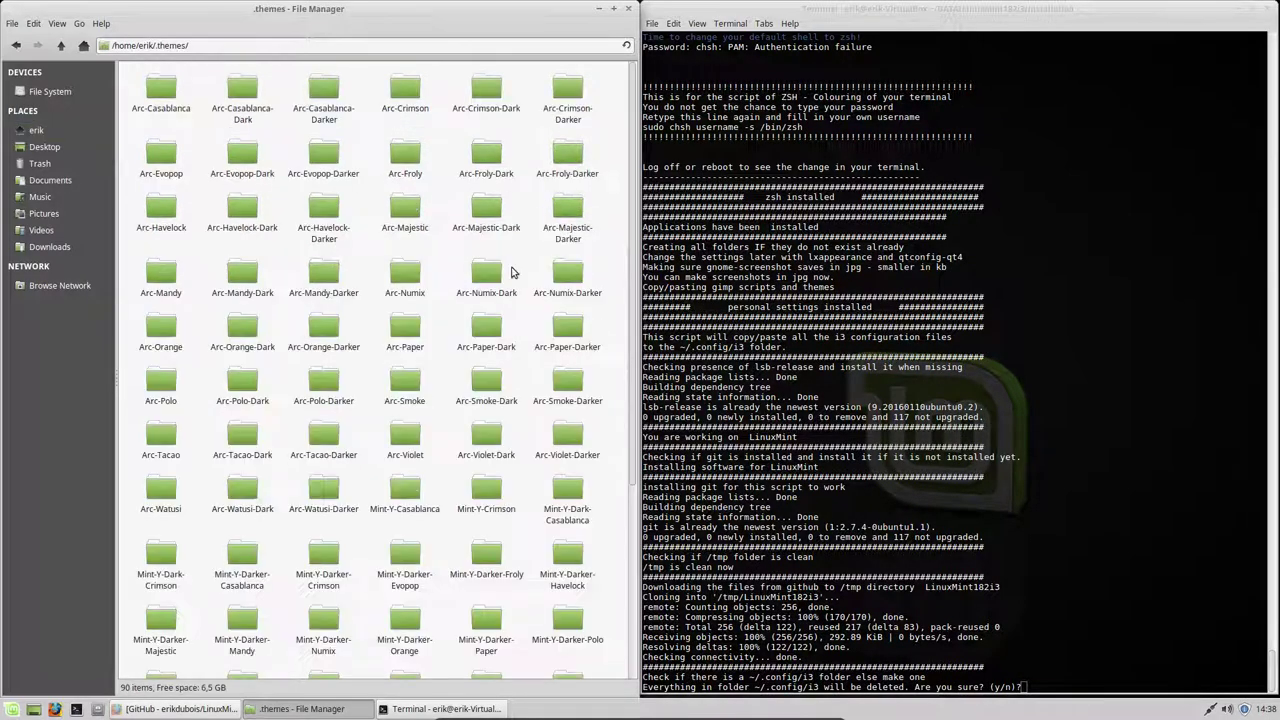
{"action": "scroll", "coordinate": [196, 547], "scroll_direction": "down", "scroll_amount": 5}
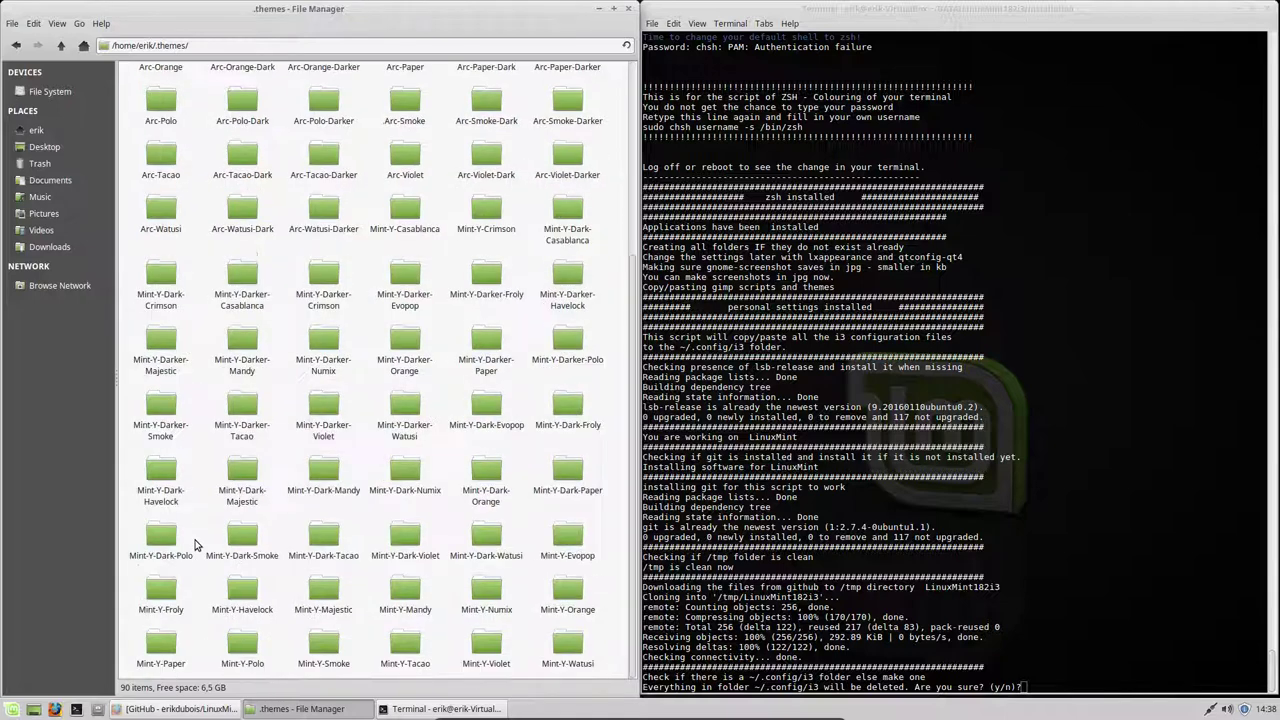
{"action": "left_click", "coordinate": [1129, 584]}
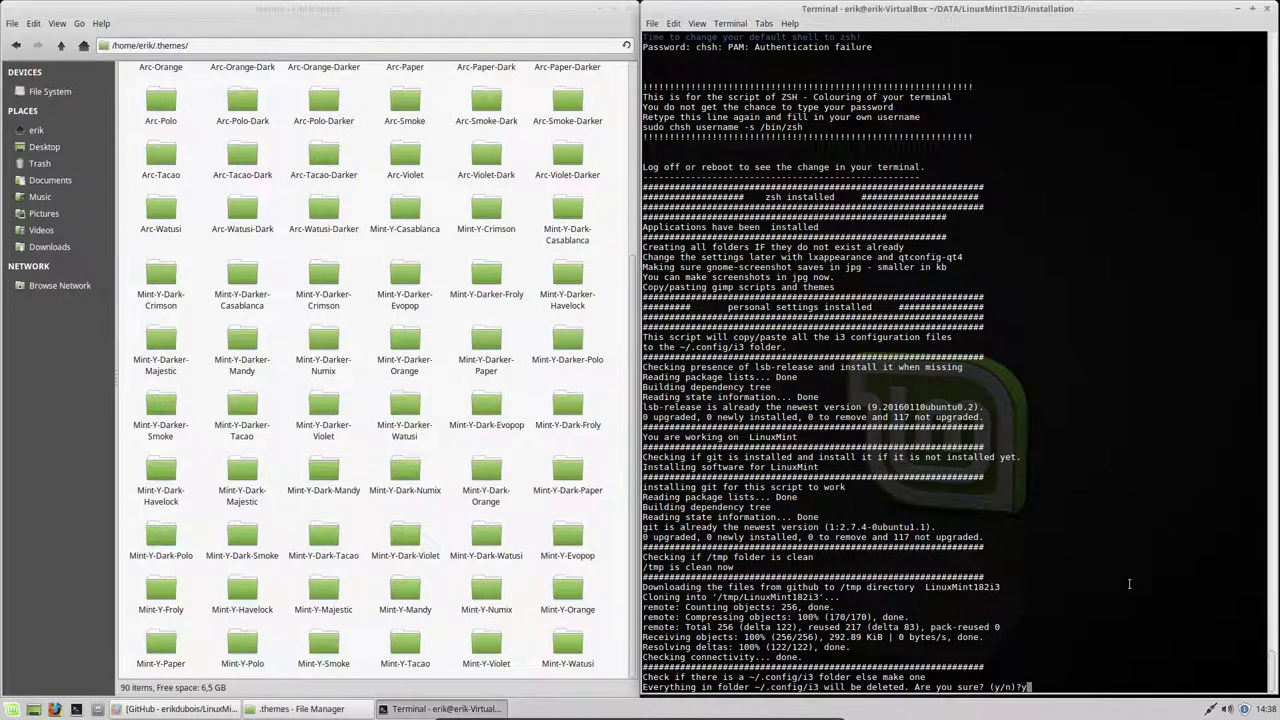
Confirm replacing the old i3 config folder, then return to the file manager
{"action": "type", "text": "y"}
{"action": "key", "text": "Return"}
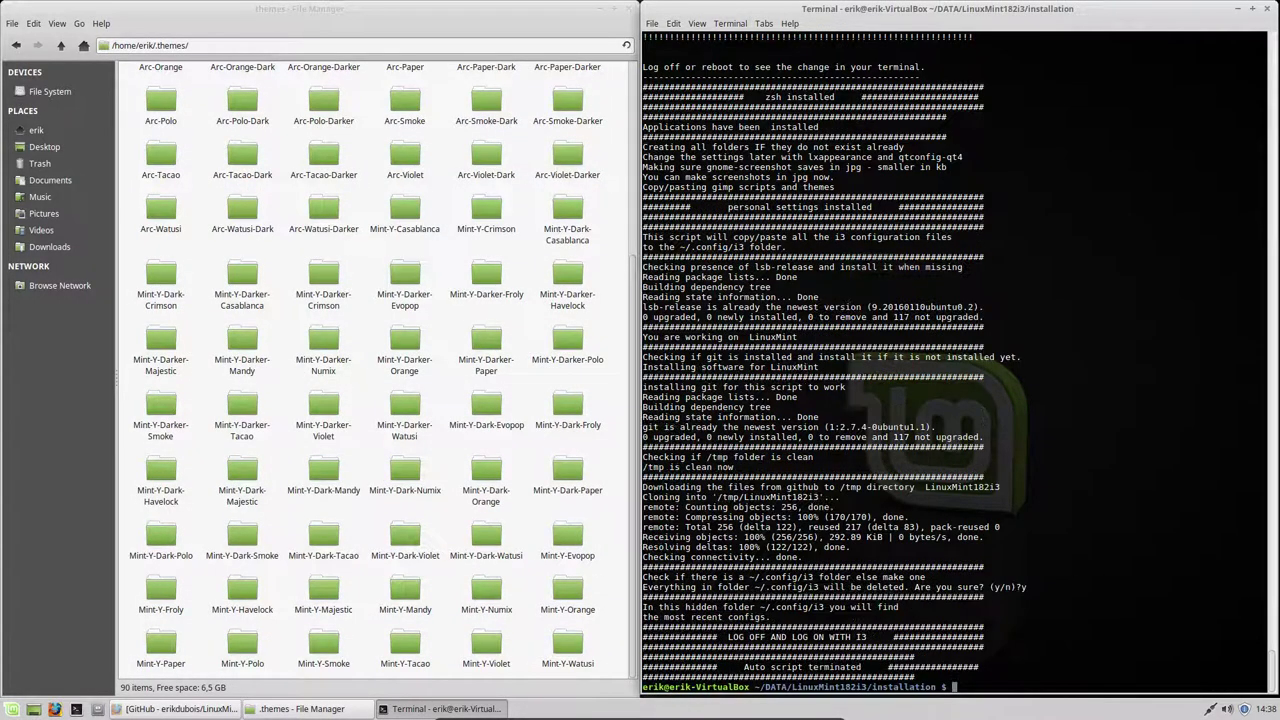
{"action": "left_click", "coordinate": [291, 317]}
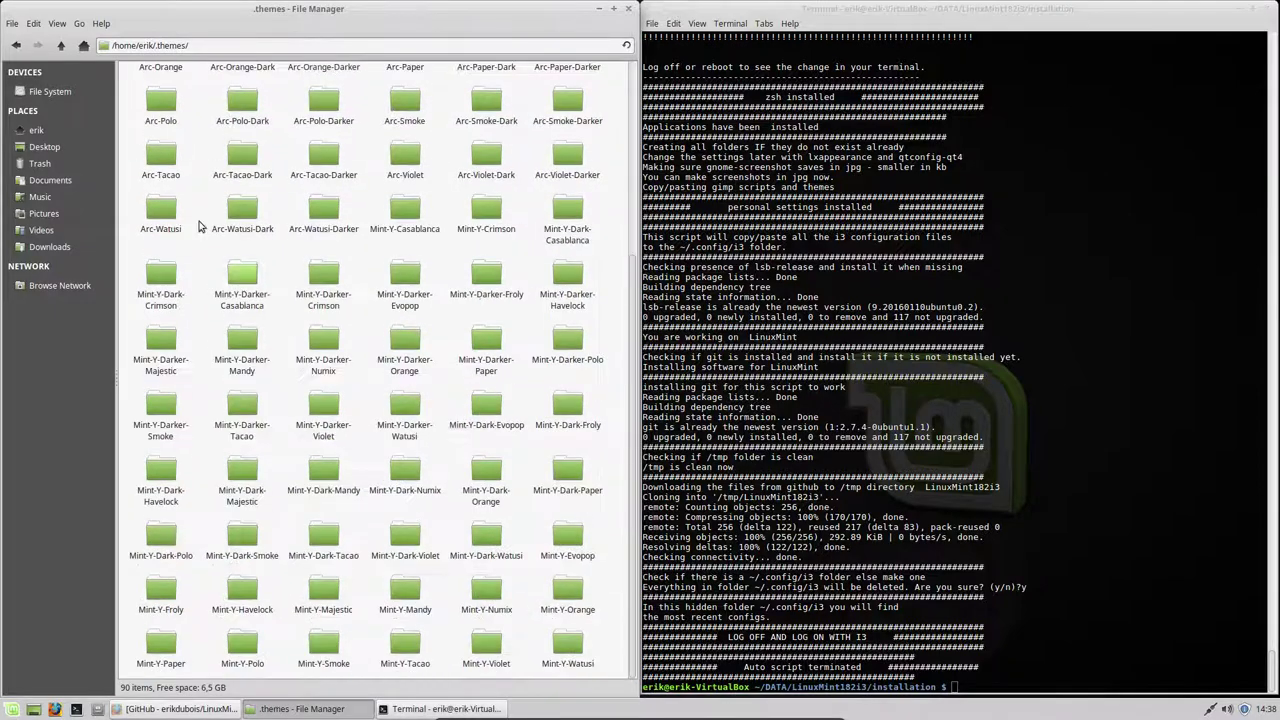
Open the .icons folder from the home folder and bring up the application menu
{"action": "scroll", "coordinate": [131, 151], "scroll_direction": "up", "scroll_amount": 1}
{"action": "left_click", "coordinate": [61, 47]}
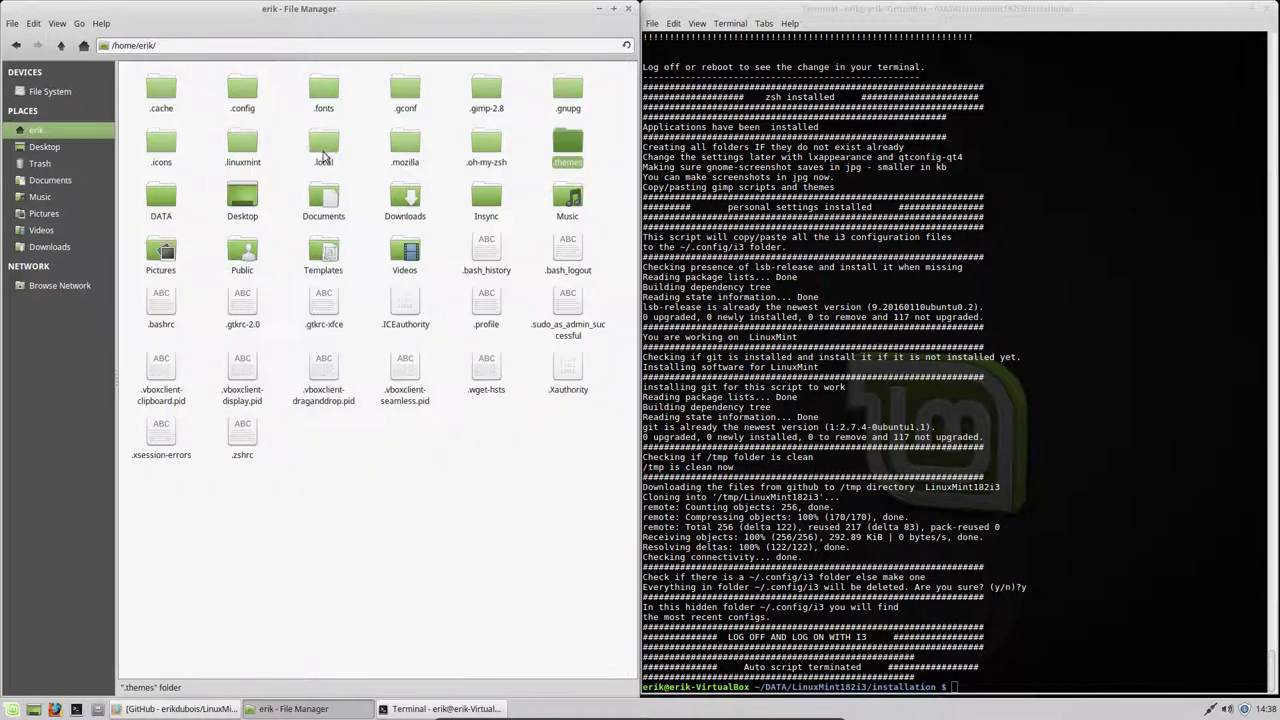
{"action": "double_click", "coordinate": [161, 145]}
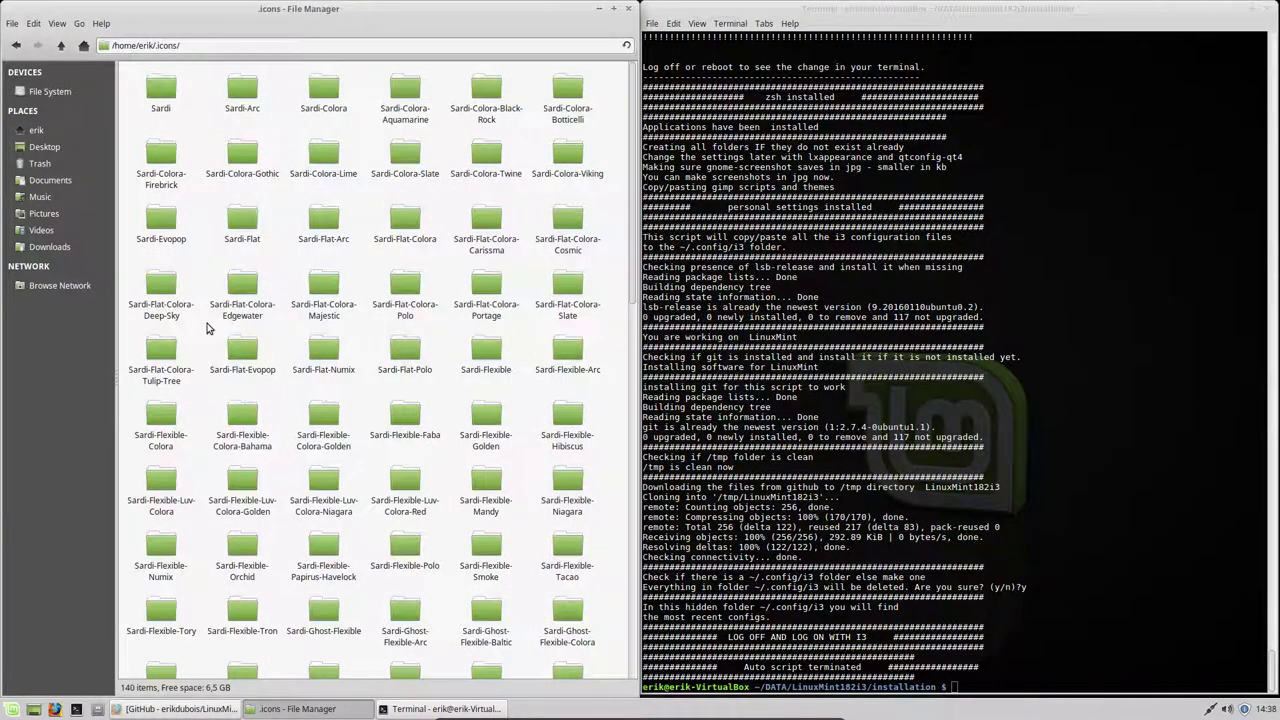
{"action": "scroll", "coordinate": [197, 676], "scroll_direction": "down", "scroll_amount": 5}
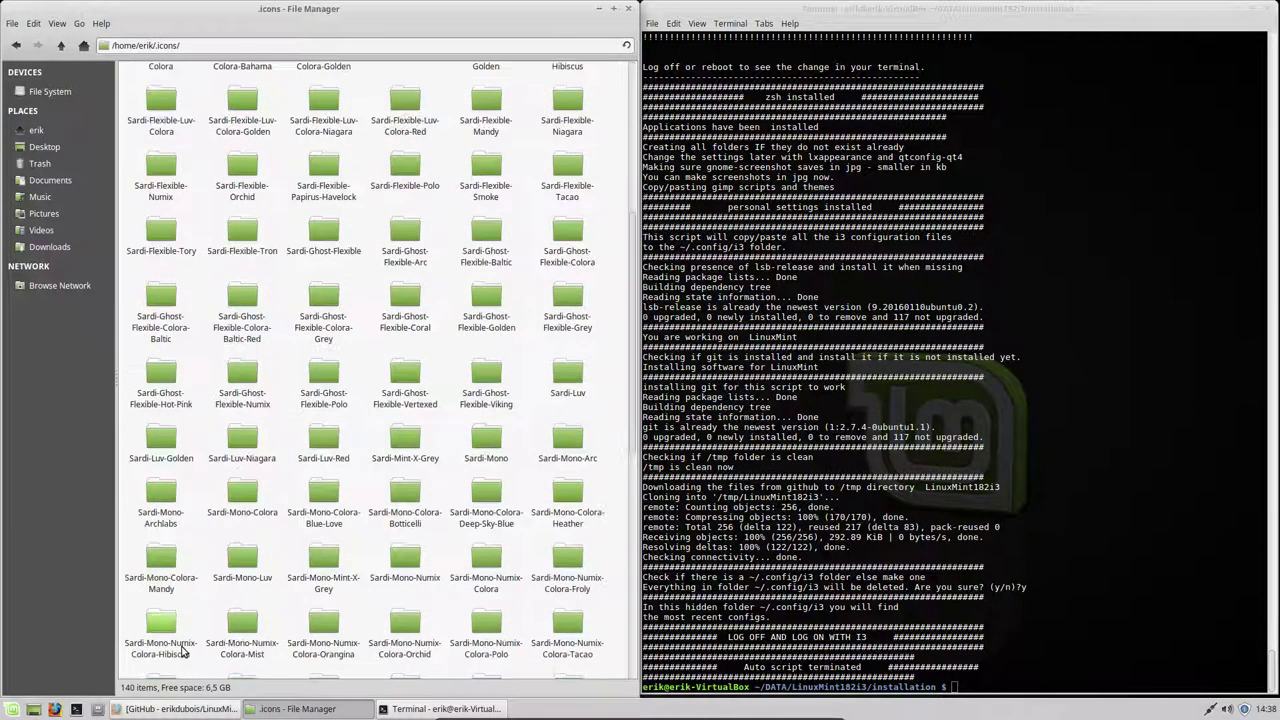
{"action": "left_click", "coordinate": [12, 710]}
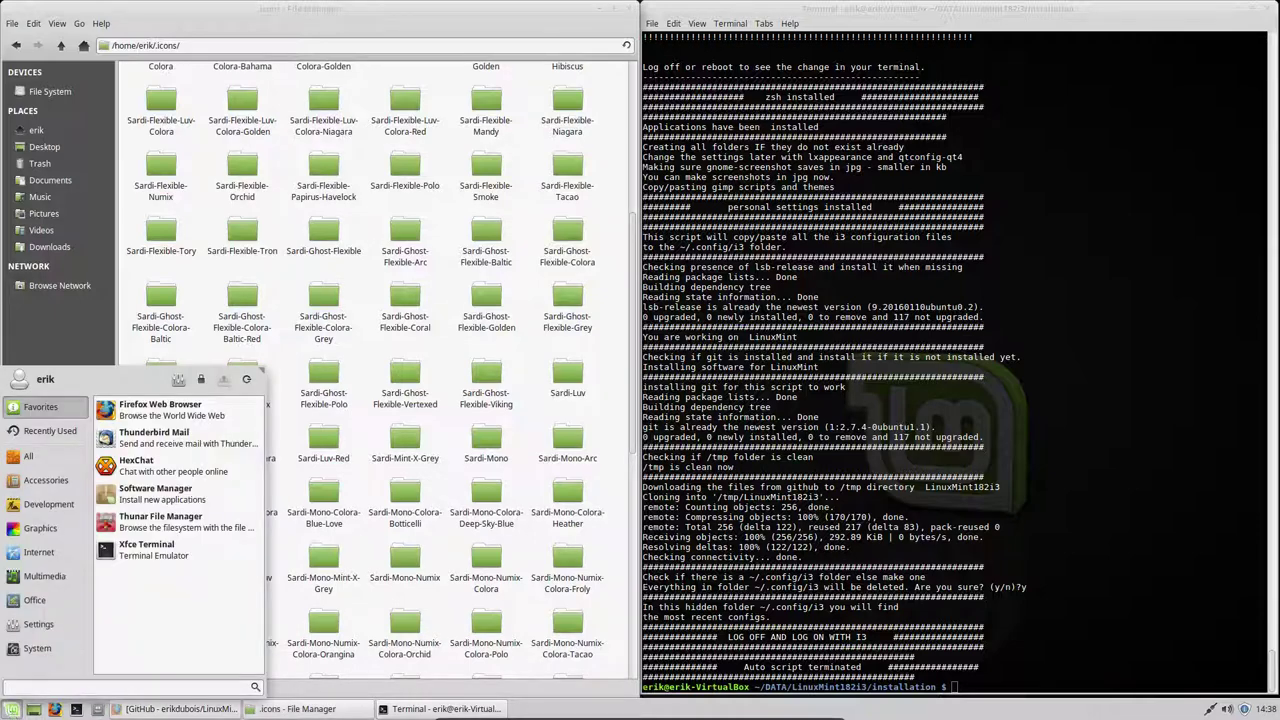
Open Appearance Settings from the settings manager and maximize its window
{"action": "left_click", "coordinate": [183, 383]}
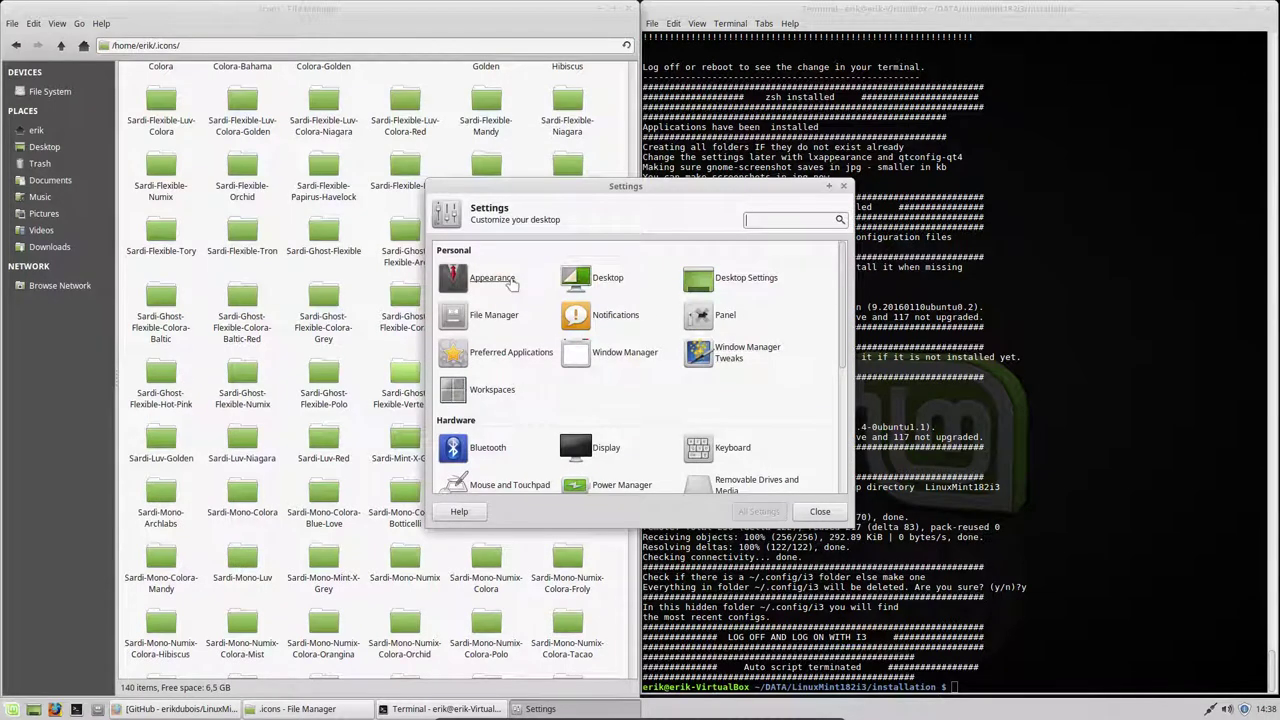
{"action": "left_click", "coordinate": [505, 284]}
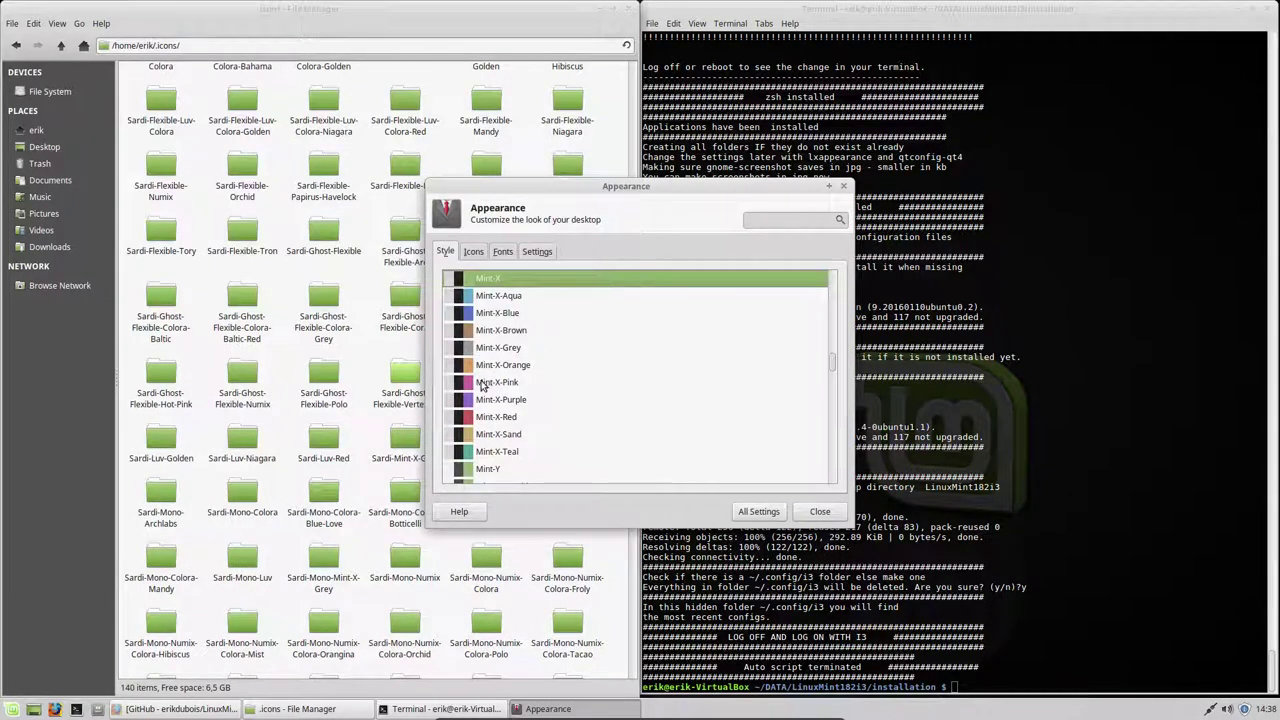
{"action": "scroll", "coordinate": [676, 387], "scroll_direction": "down", "scroll_amount": 10}
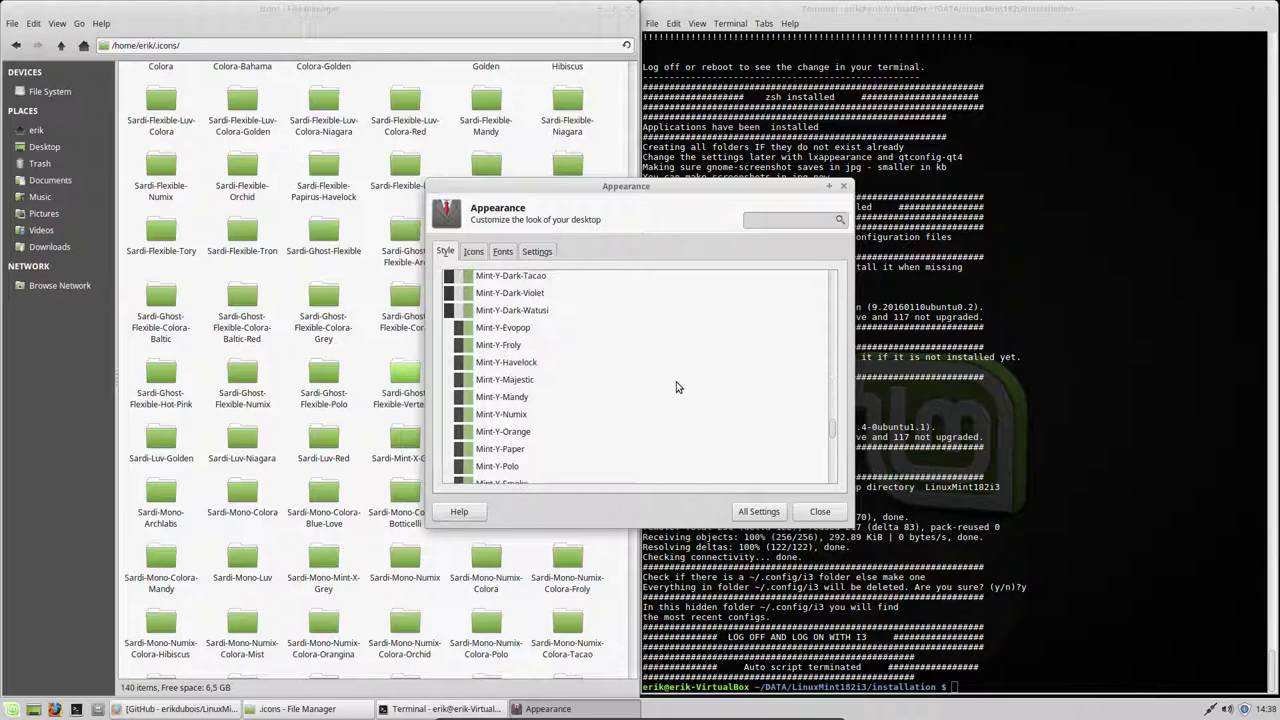
{"action": "scroll", "coordinate": [676, 387], "scroll_direction": "down", "scroll_amount": 10}
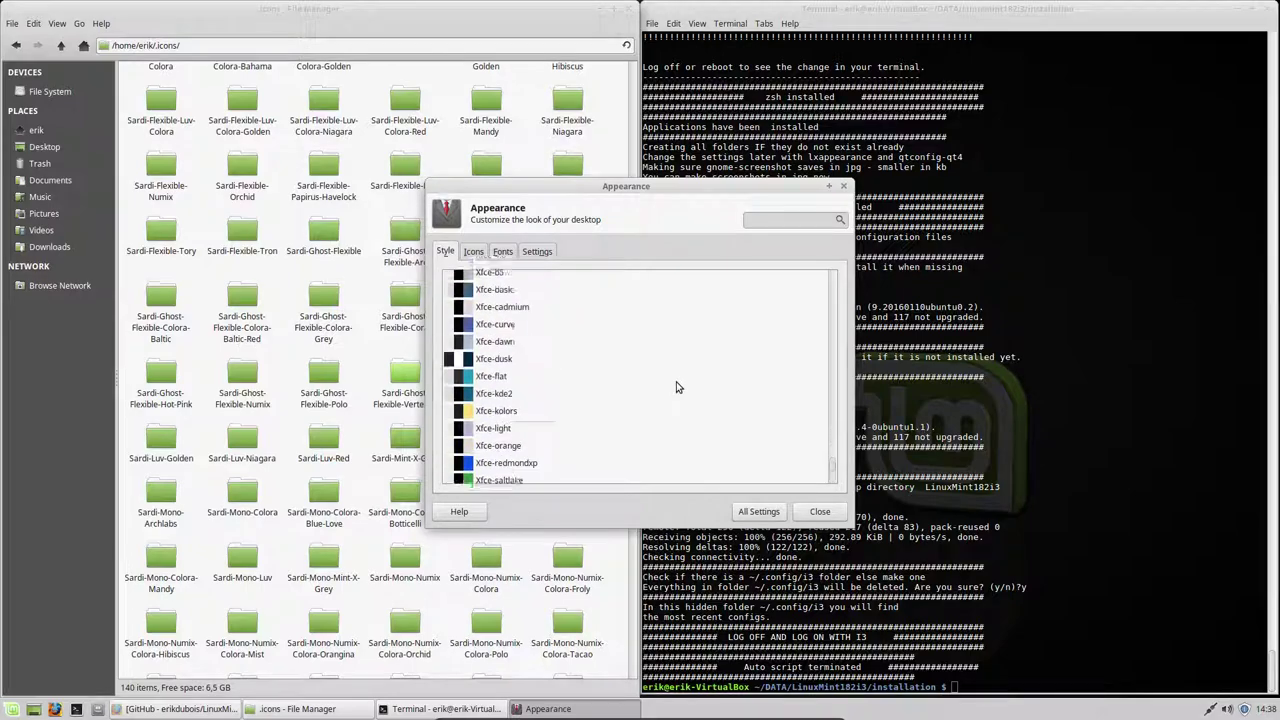
{"action": "double_click", "coordinate": [811, 190]}
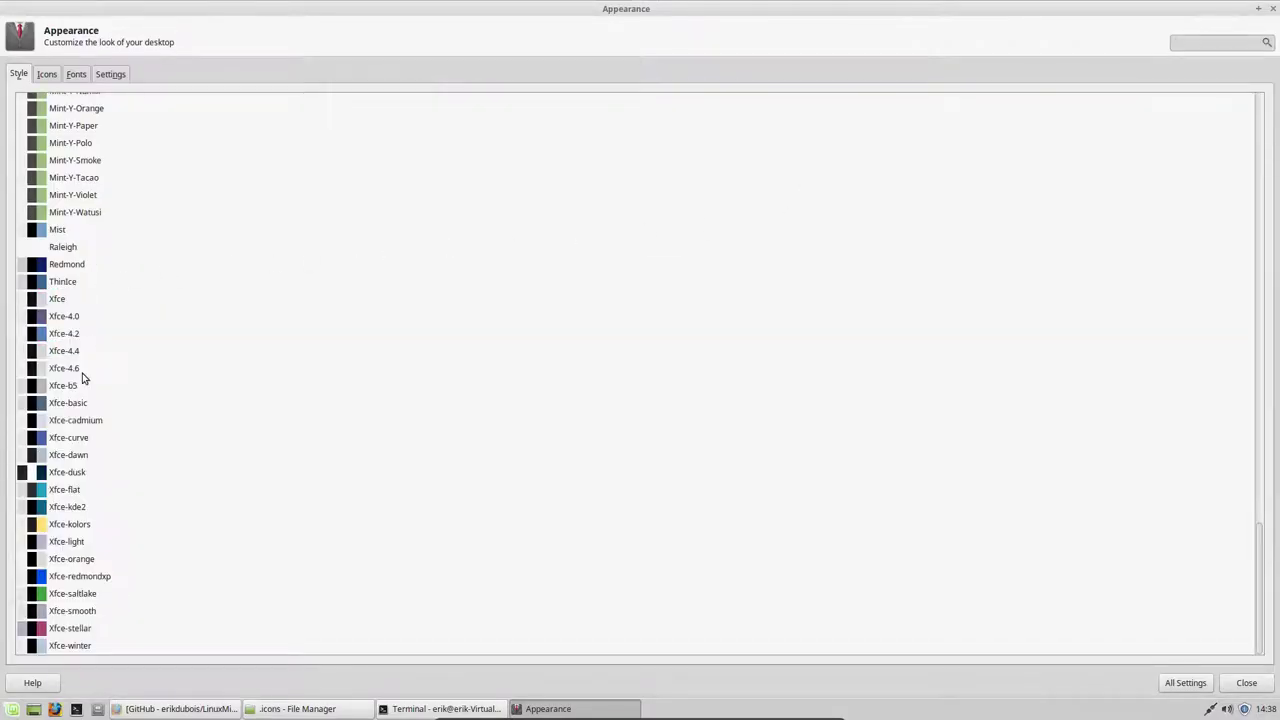
Scroll the Style list and apply the Mint-Y-Darker-Casablanca theme
{"action": "scroll", "coordinate": [77, 330], "scroll_direction": "up", "scroll_amount": 7}
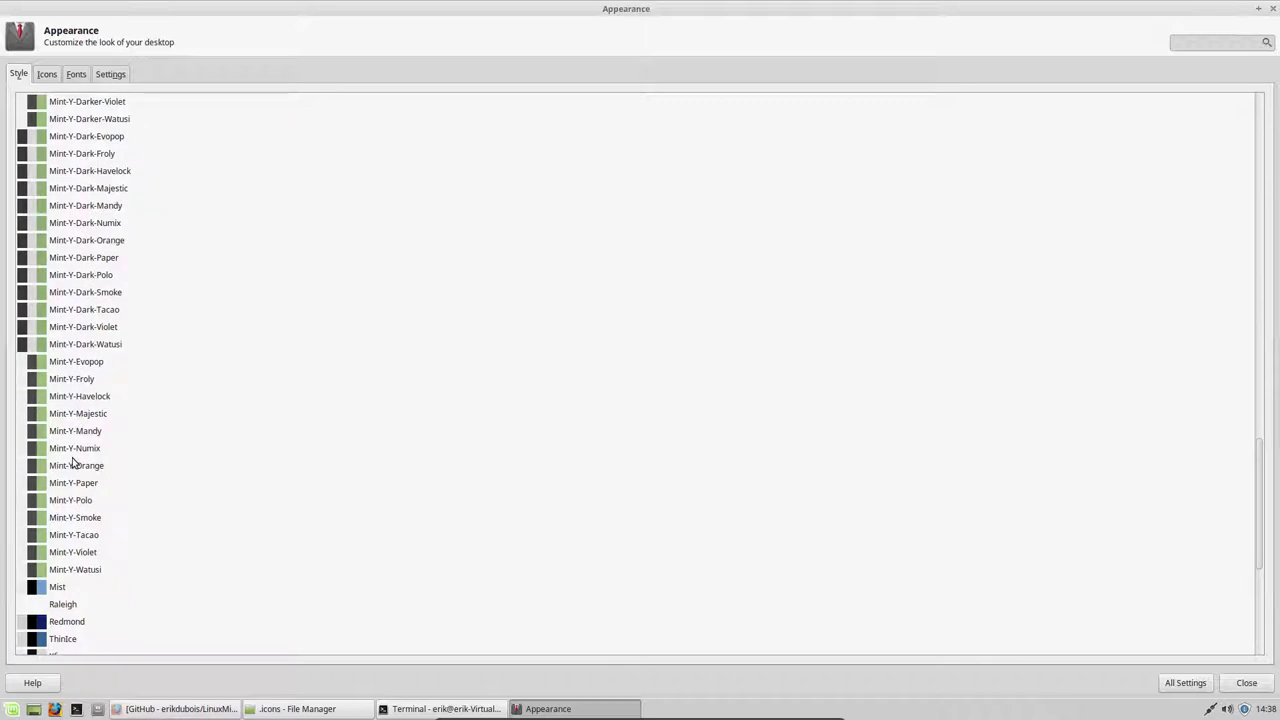
{"action": "scroll", "coordinate": [72, 430], "scroll_direction": "up", "scroll_amount": 8}
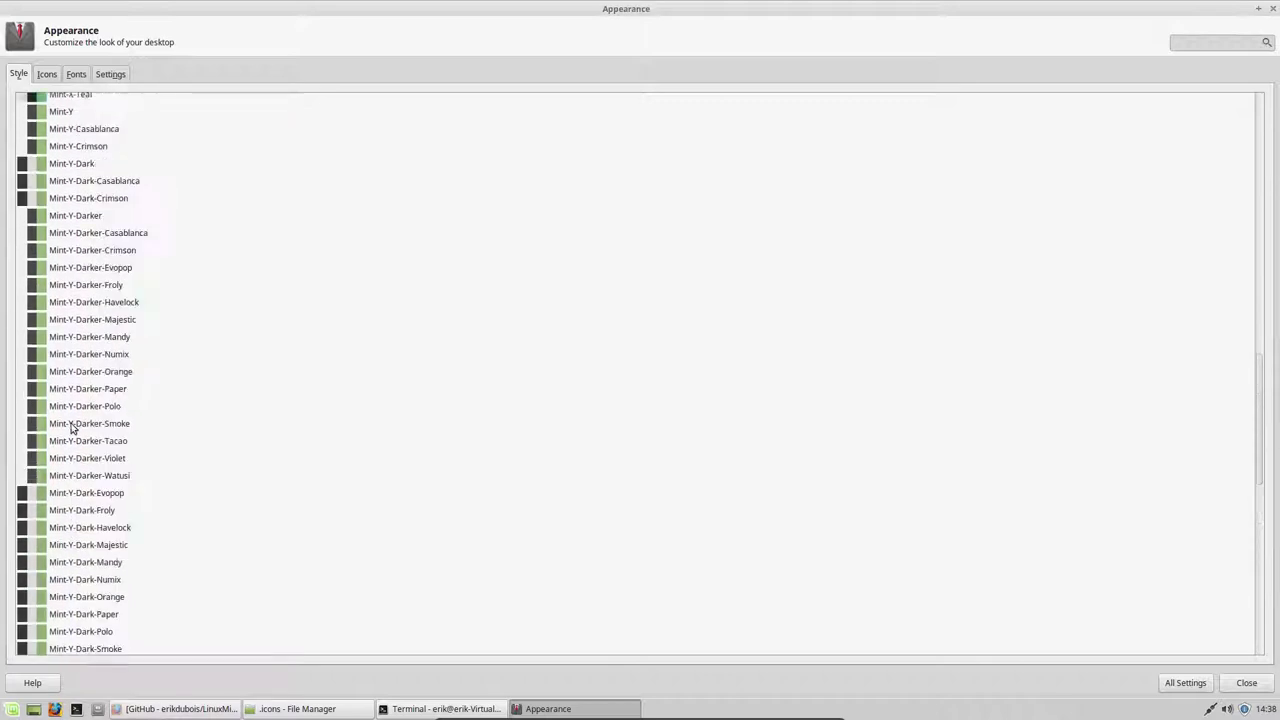
{"action": "scroll", "coordinate": [71, 428], "scroll_direction": "up", "scroll_amount": 1}
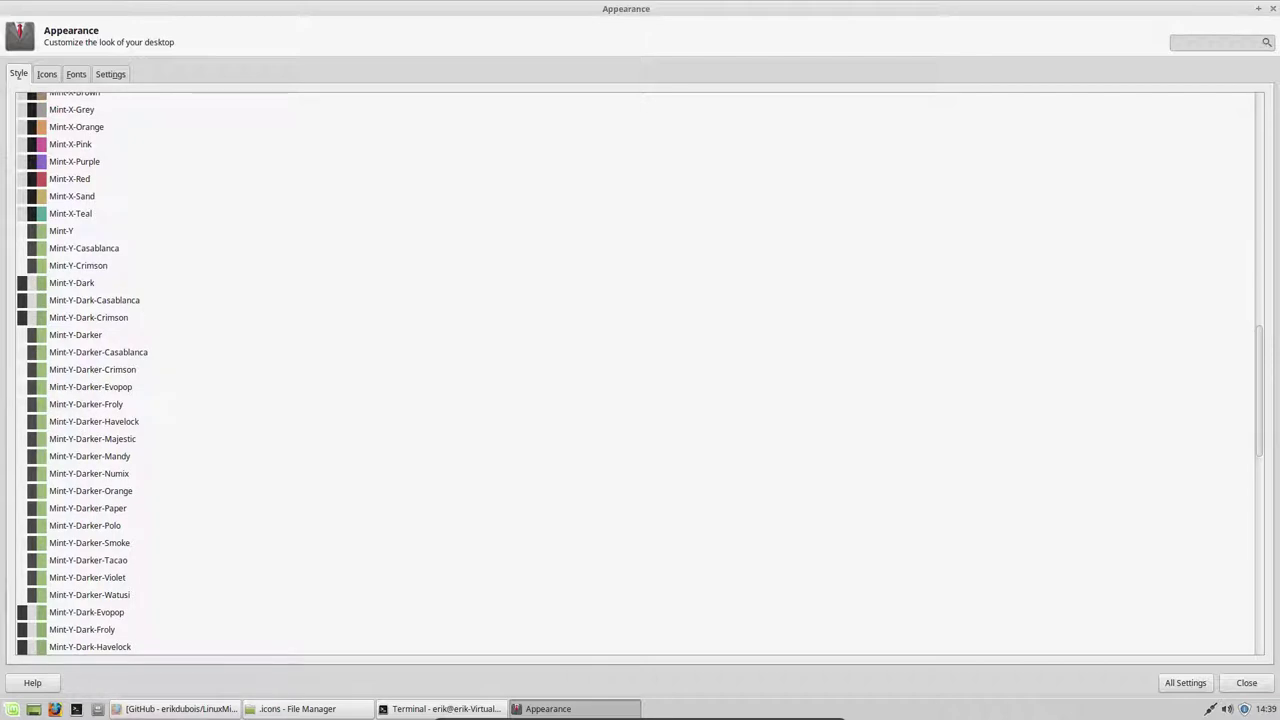
{"action": "scroll", "coordinate": [70, 430], "scroll_direction": "up", "scroll_amount": 1}
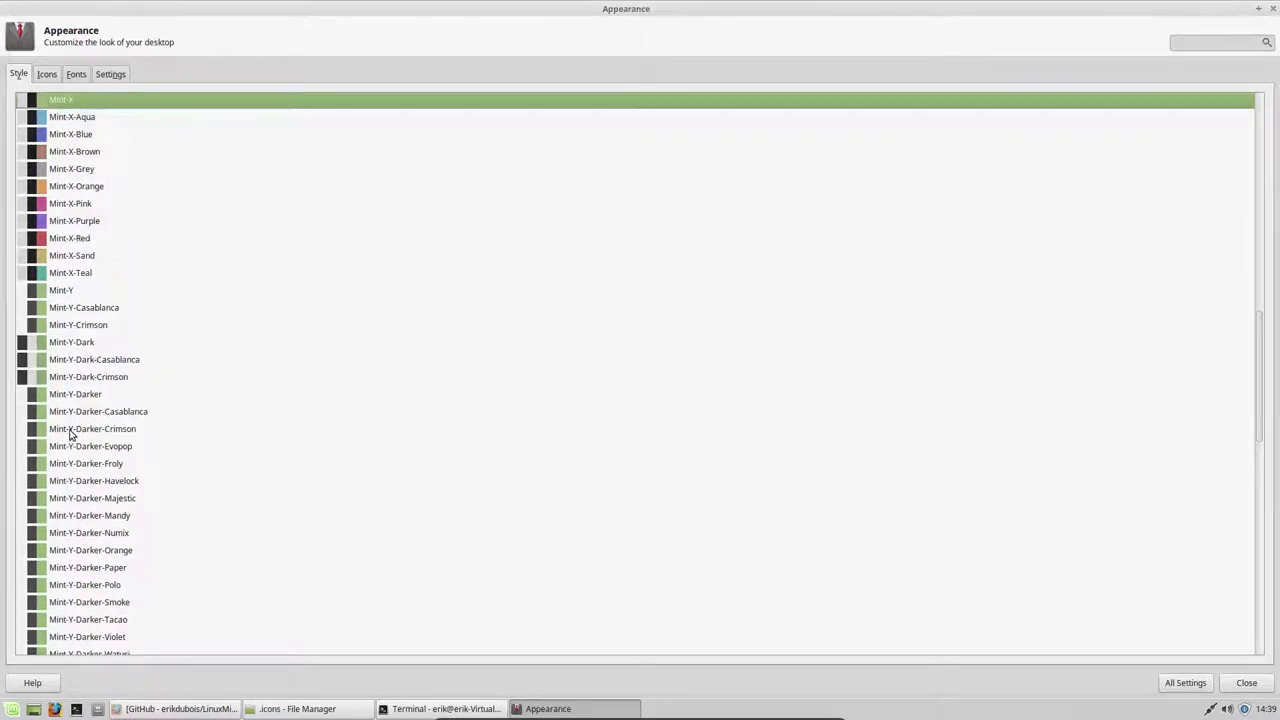
{"action": "left_click", "coordinate": [70, 430]}
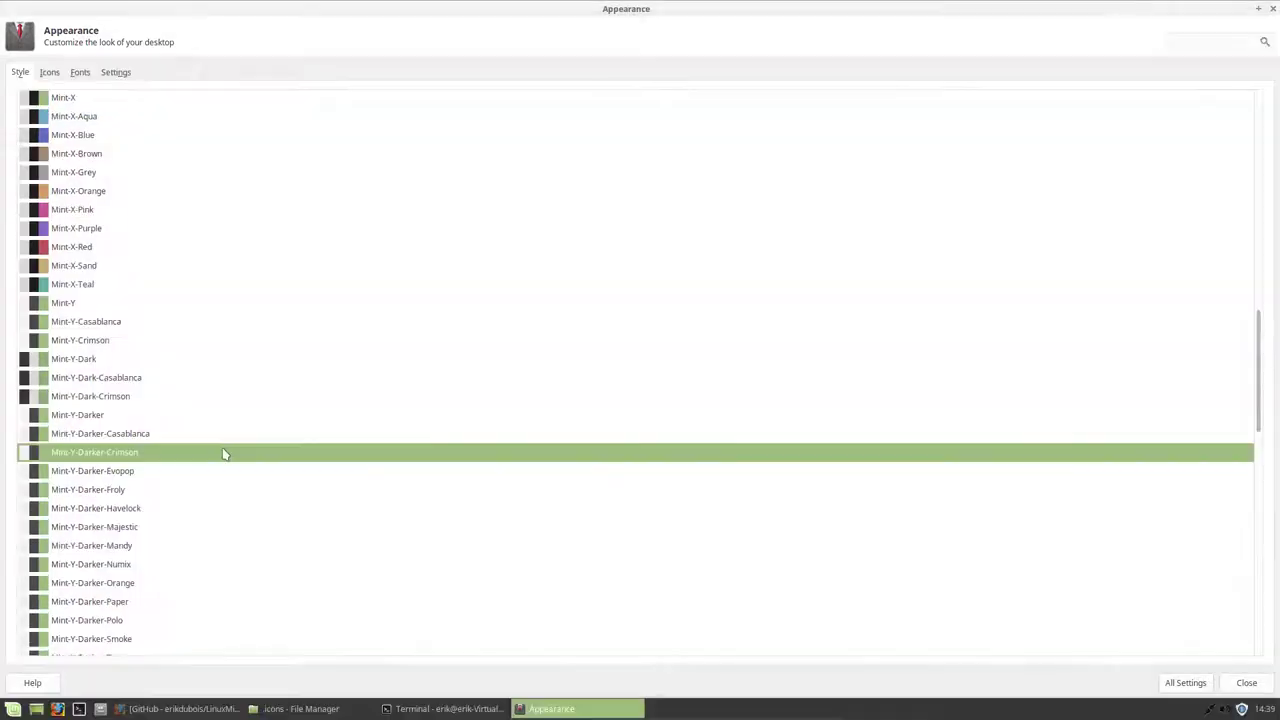
{"action": "left_click", "coordinate": [113, 473]}
{"action": "left_click", "coordinate": [105, 440]}
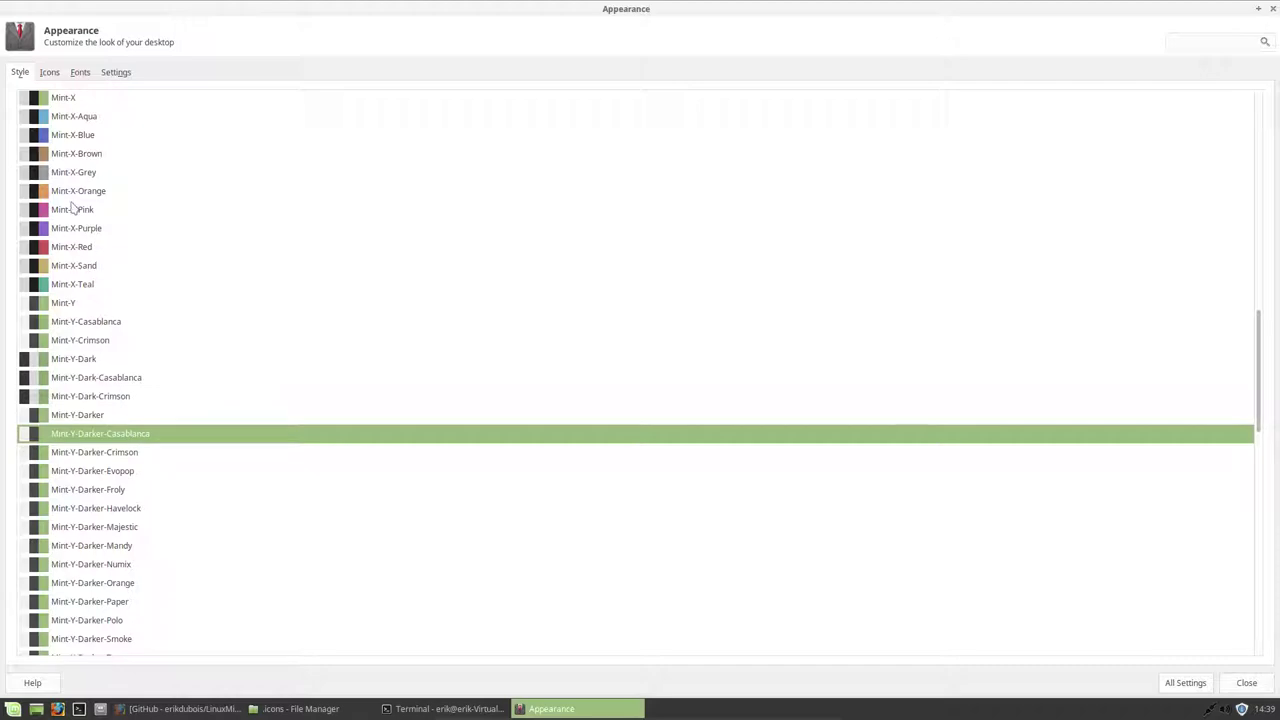
On the Icons tab, select the Sardi Mono Papirus Colora Casablanca icon theme
{"action": "left_click", "coordinate": [52, 73]}
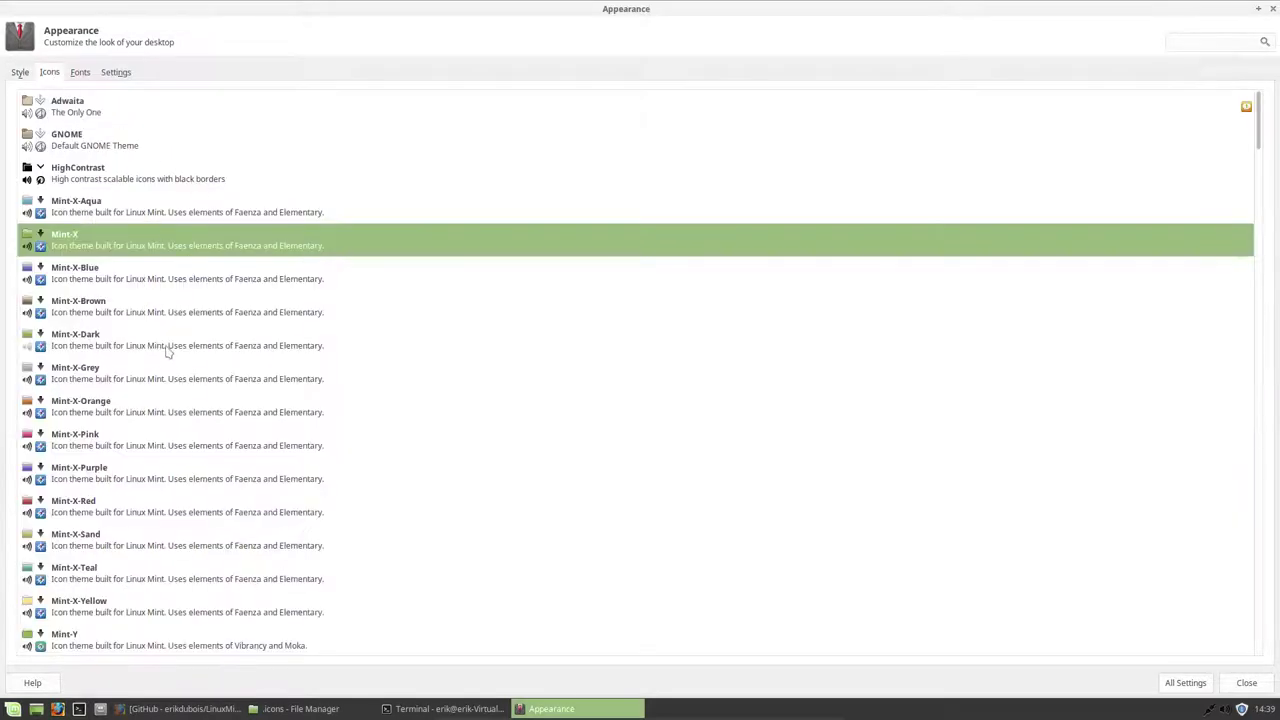
{"action": "scroll", "coordinate": [166, 349], "scroll_direction": "down", "scroll_amount": 10}
{"action": "scroll", "coordinate": [152, 380], "scroll_direction": "down", "scroll_amount": 3}
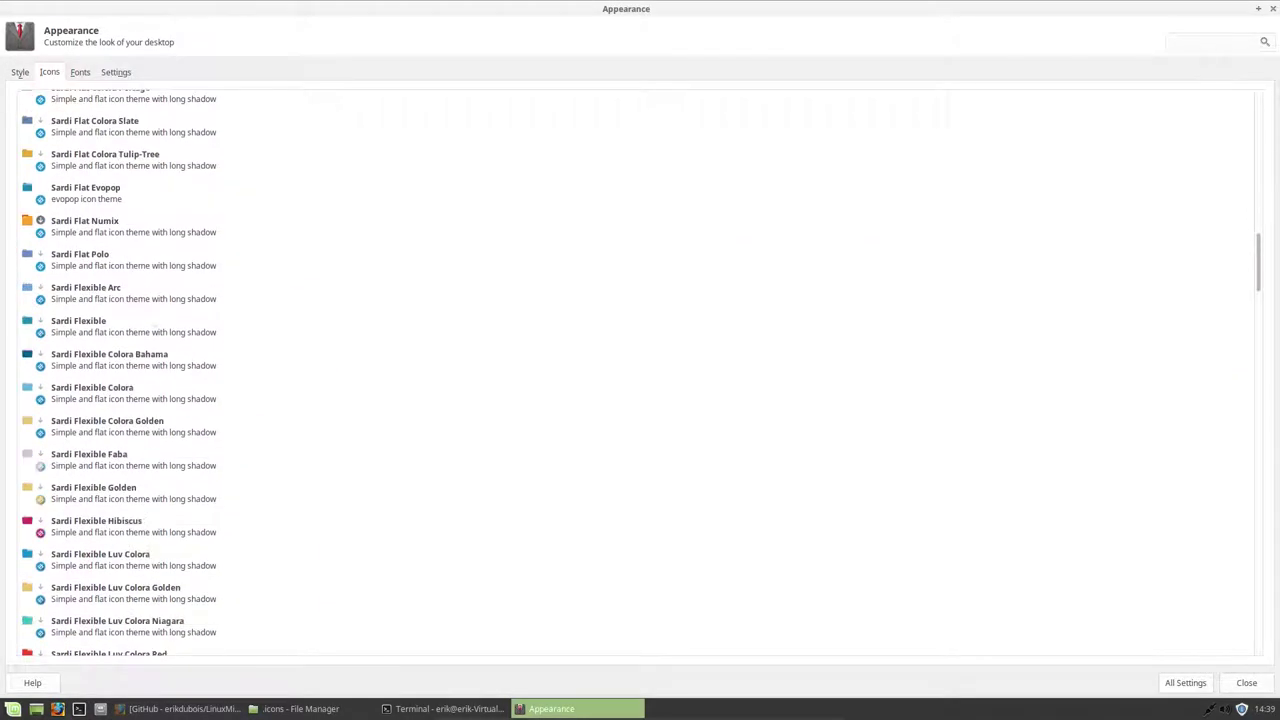
{"action": "scroll", "coordinate": [141, 363], "scroll_direction": "down", "scroll_amount": 15}
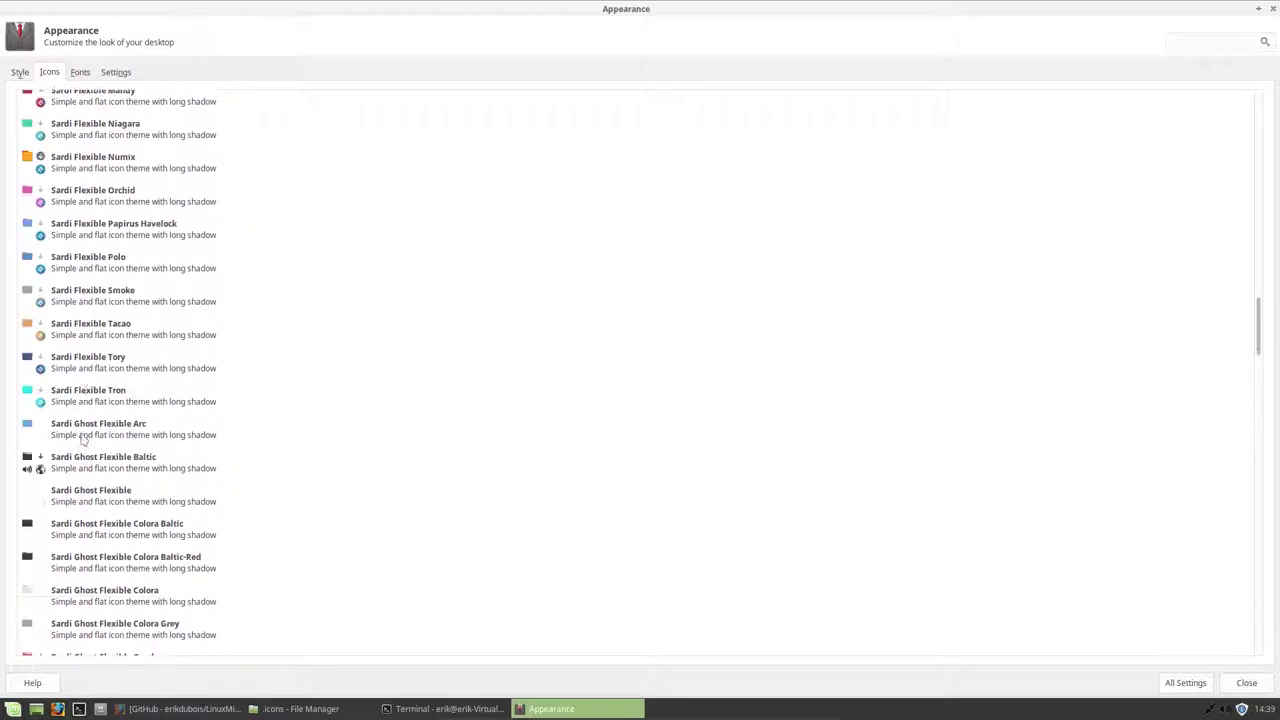
{"action": "scroll", "coordinate": [84, 437], "scroll_direction": "up", "scroll_amount": 20}
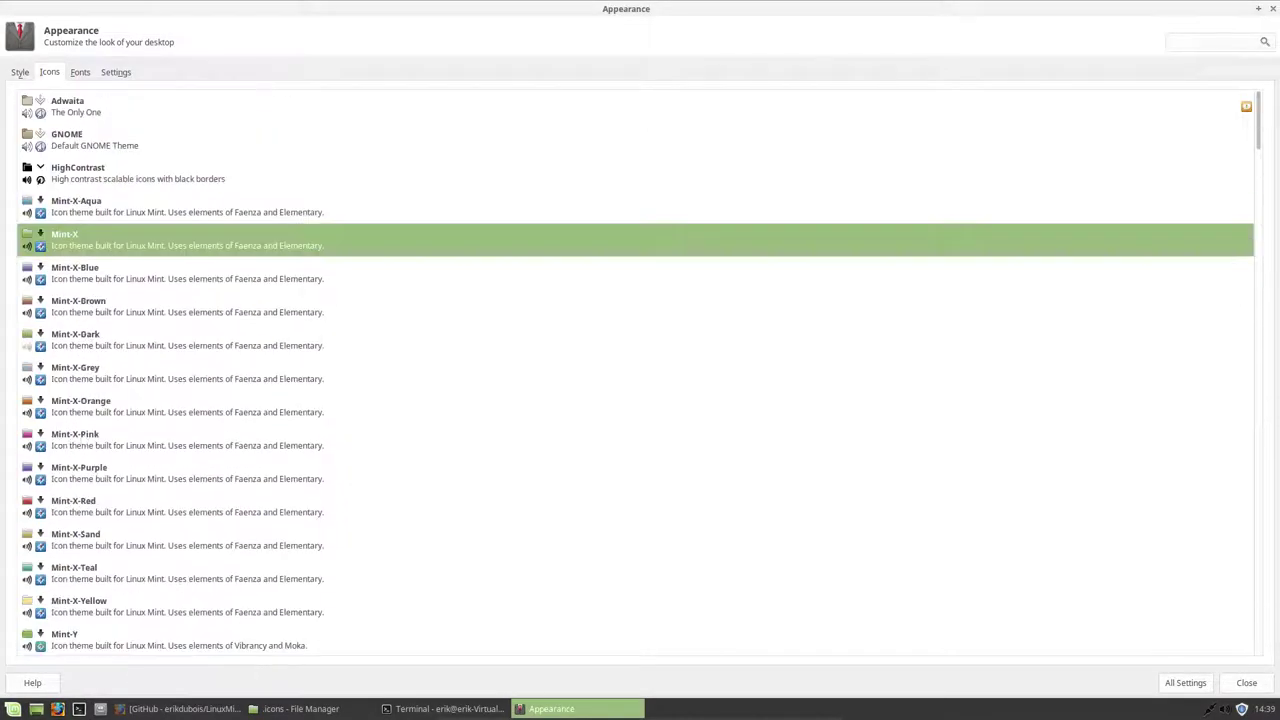
{"action": "scroll", "coordinate": [84, 440], "scroll_direction": "down", "scroll_amount": 20}
{"action": "scroll", "coordinate": [84, 446], "scroll_direction": "up", "scroll_amount": 20}
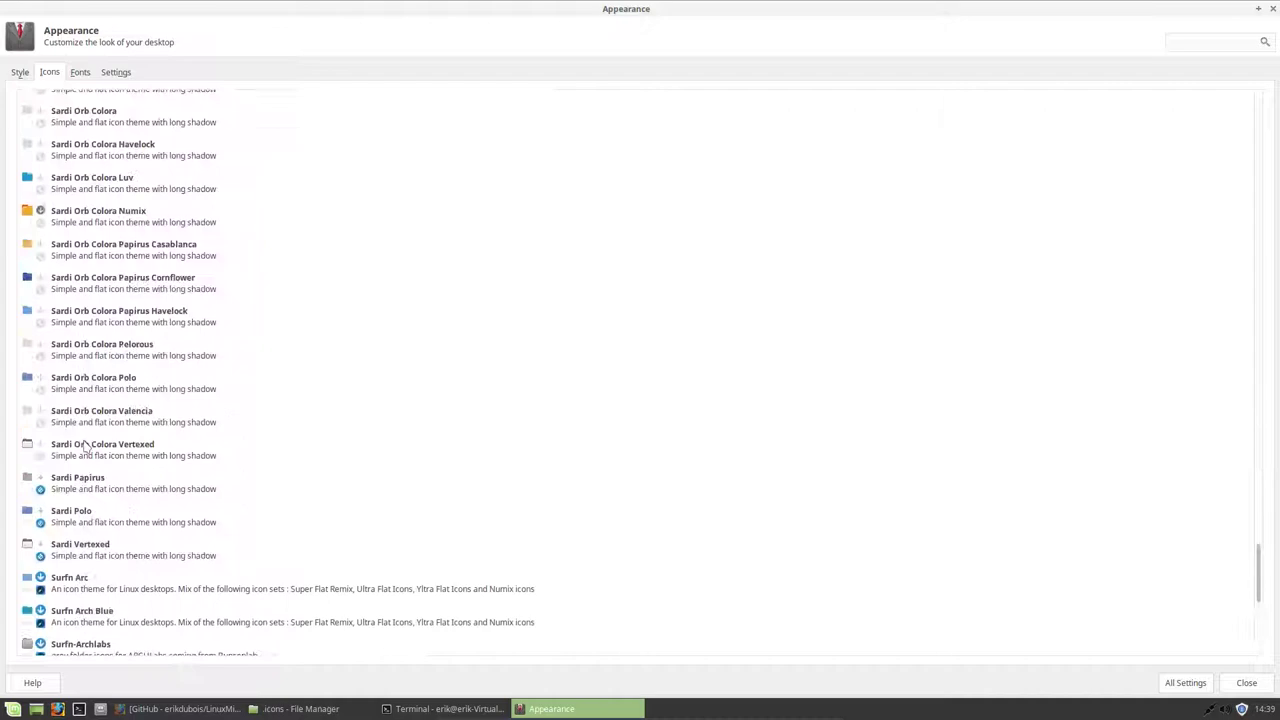
{"action": "scroll", "coordinate": [90, 447], "scroll_direction": "up", "scroll_amount": 20}
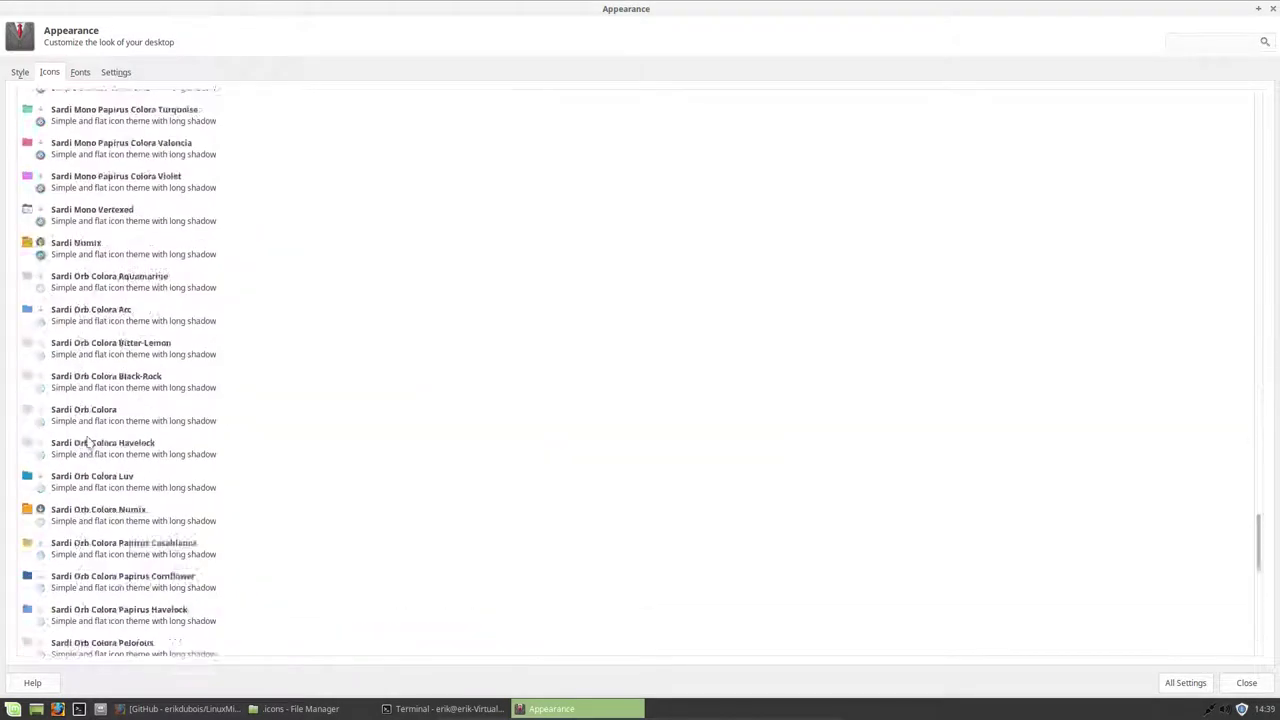
{"action": "scroll", "coordinate": [90, 441], "scroll_direction": "down", "scroll_amount": 20}
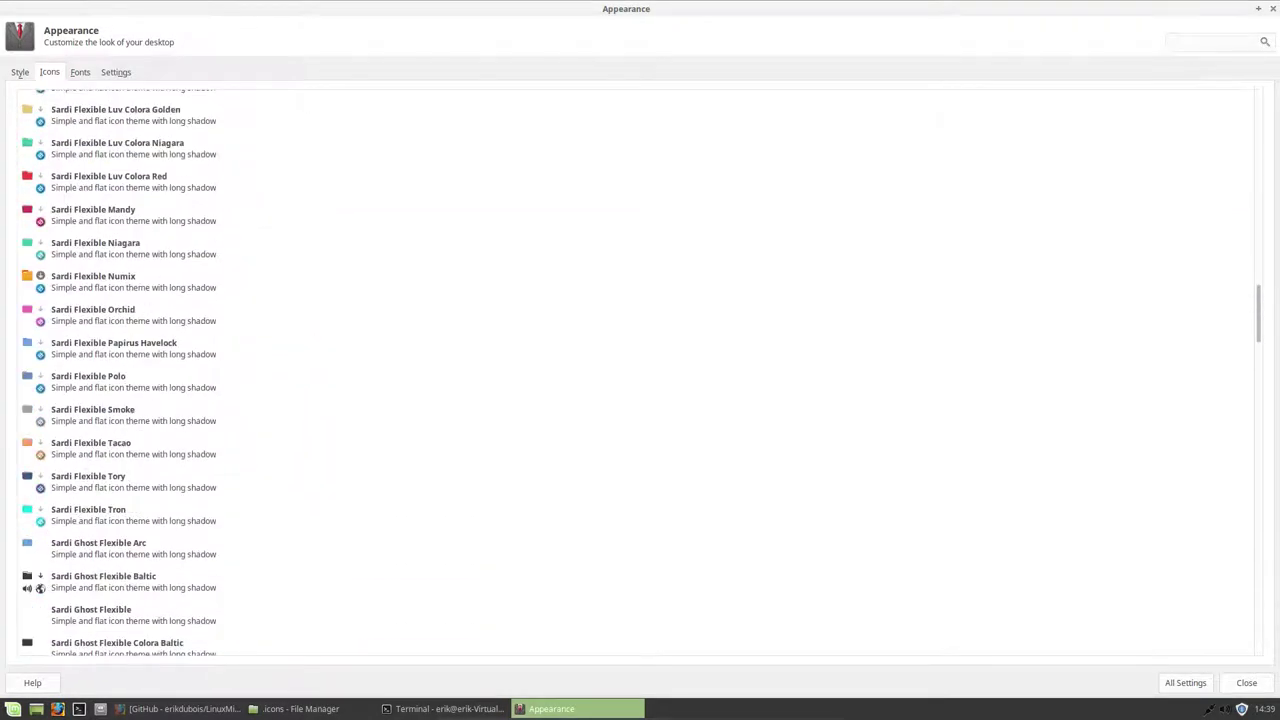
{"action": "scroll", "coordinate": [630, 372], "scroll_direction": "down", "scroll_amount": 5}
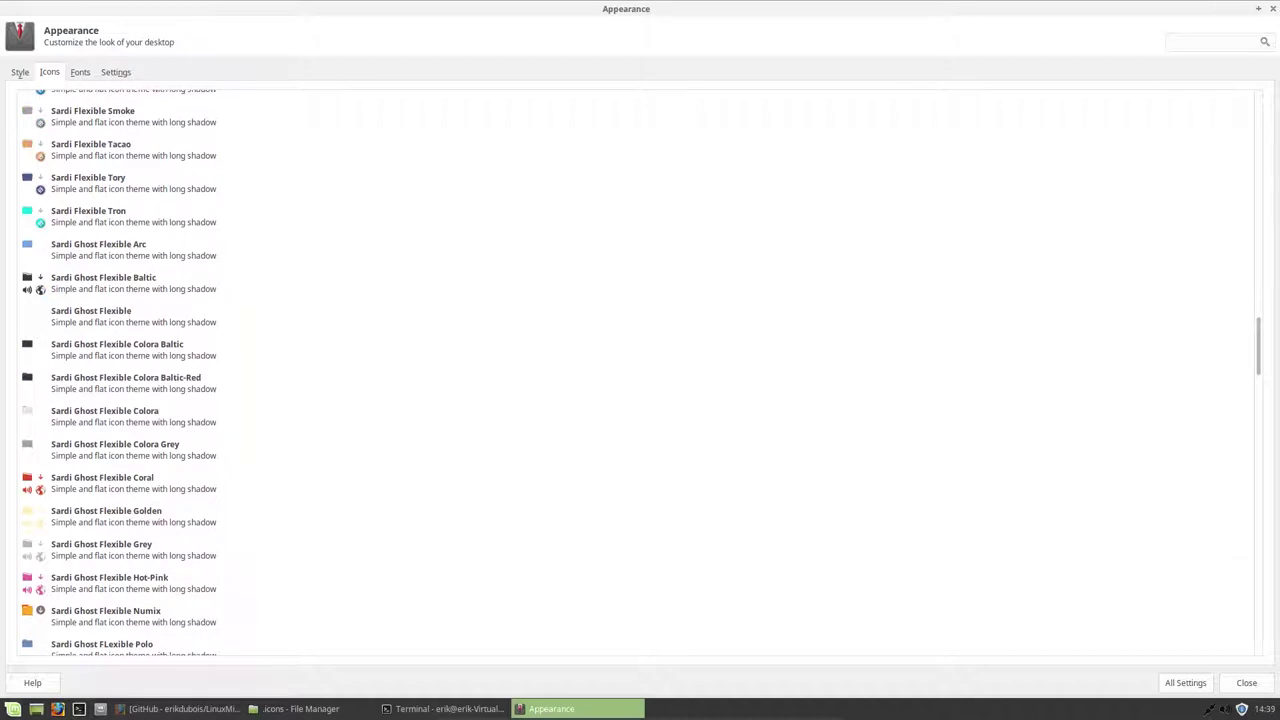
{"action": "scroll", "coordinate": [640, 373], "scroll_direction": "down", "scroll_amount": 15}
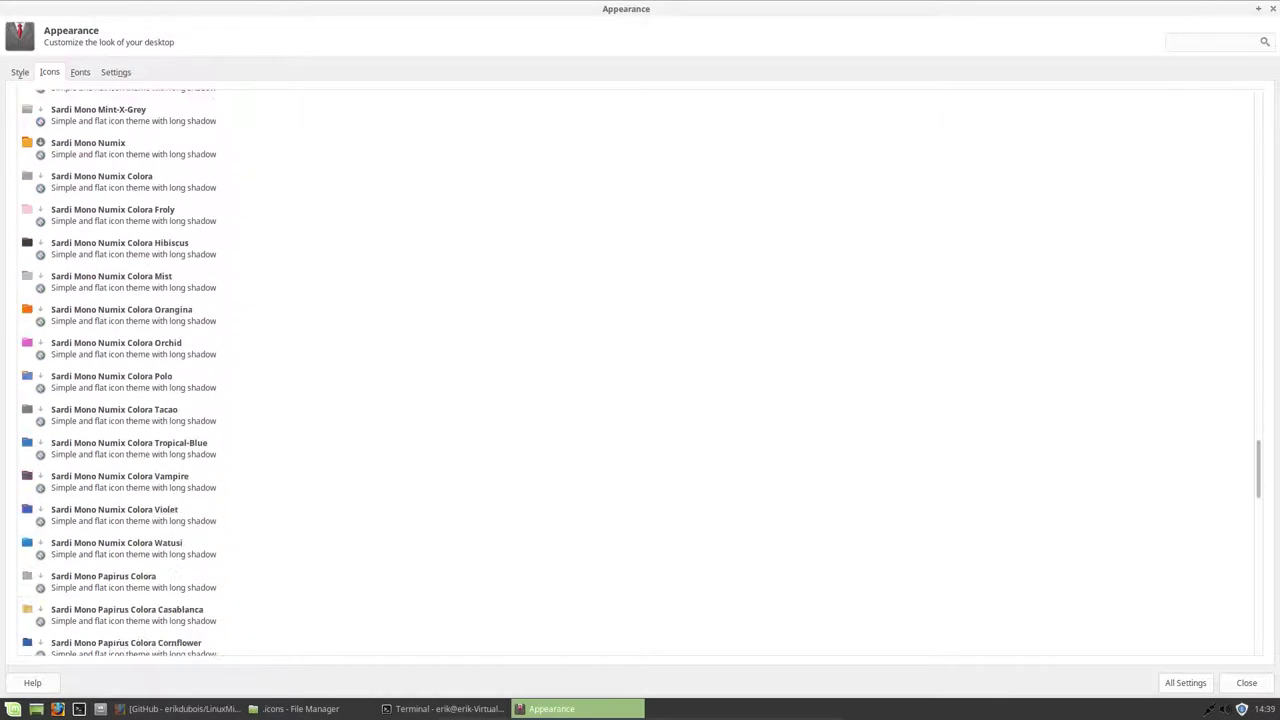
{"action": "scroll", "coordinate": [90, 440], "scroll_direction": "down", "scroll_amount": 5}
{"action": "left_click", "coordinate": [150, 388]}
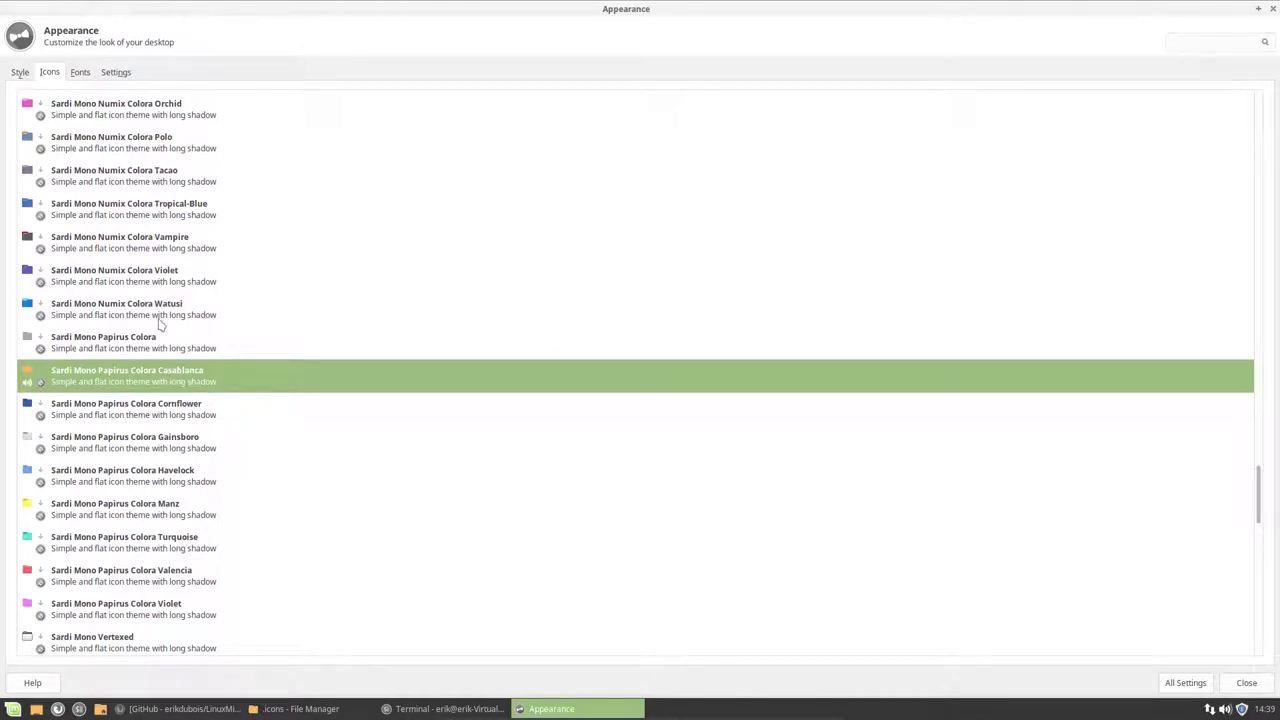
Set the default font to size 11 on the Fonts tab and close Appearance Settings
{"action": "left_click", "coordinate": [80, 74]}
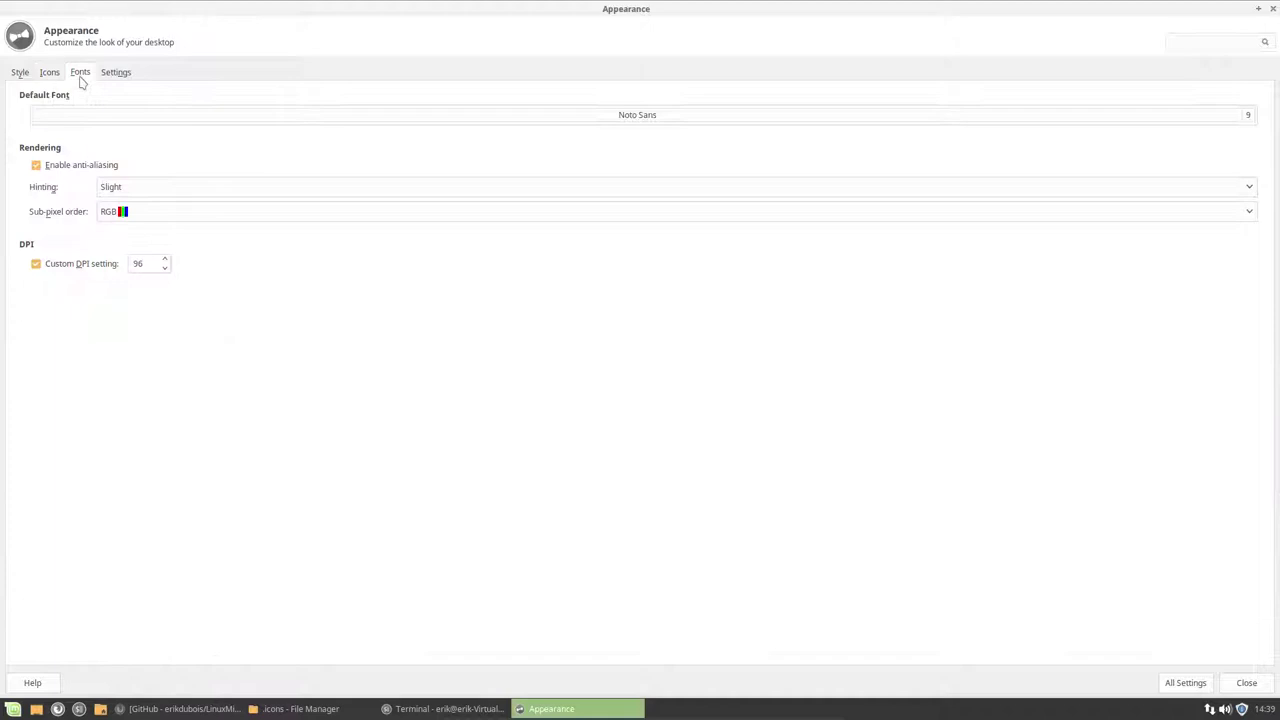
{"action": "left_click", "coordinate": [1258, 117]}
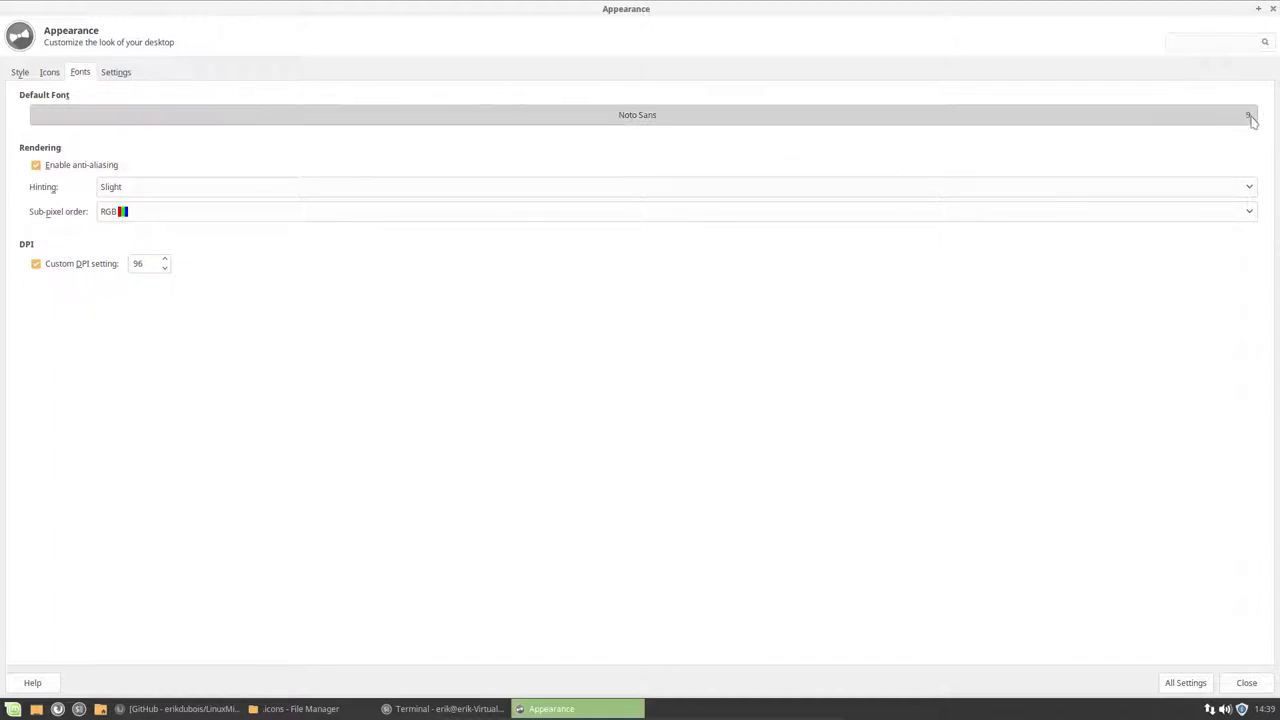
{"action": "left_click", "coordinate": [765, 394]}
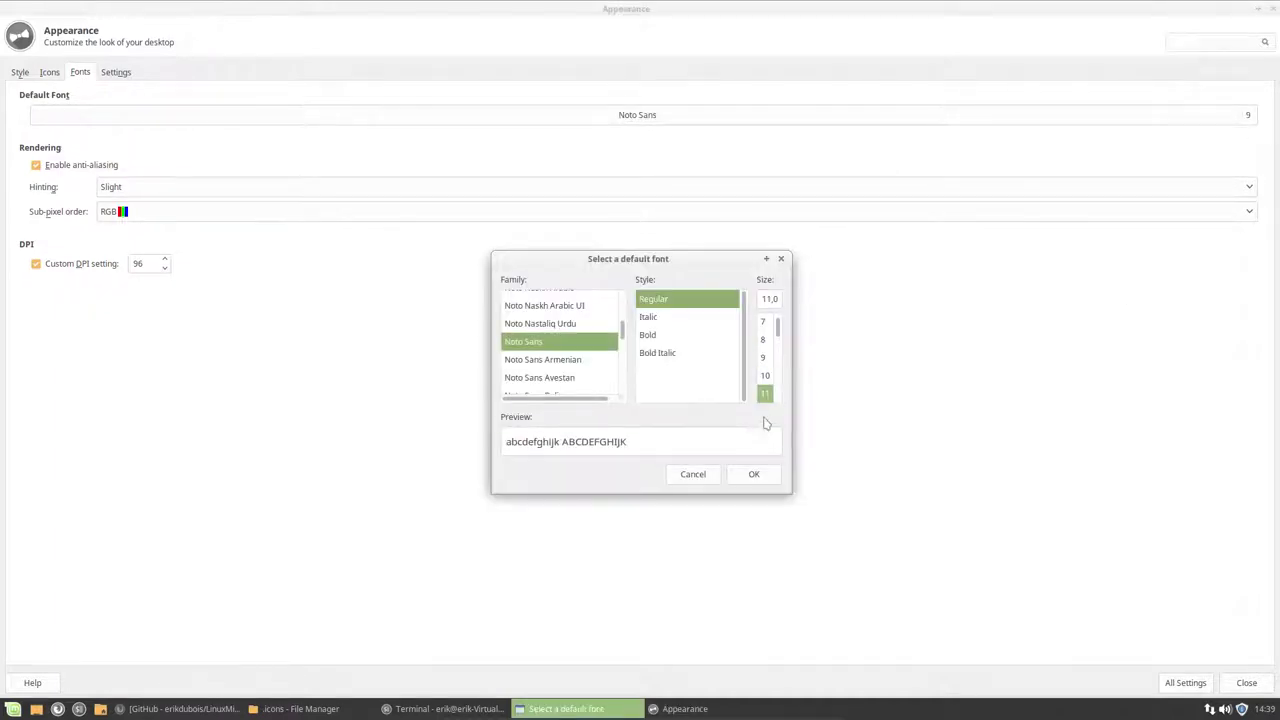
{"action": "left_click", "coordinate": [754, 474]}
{"action": "left_click", "coordinate": [1248, 683]}
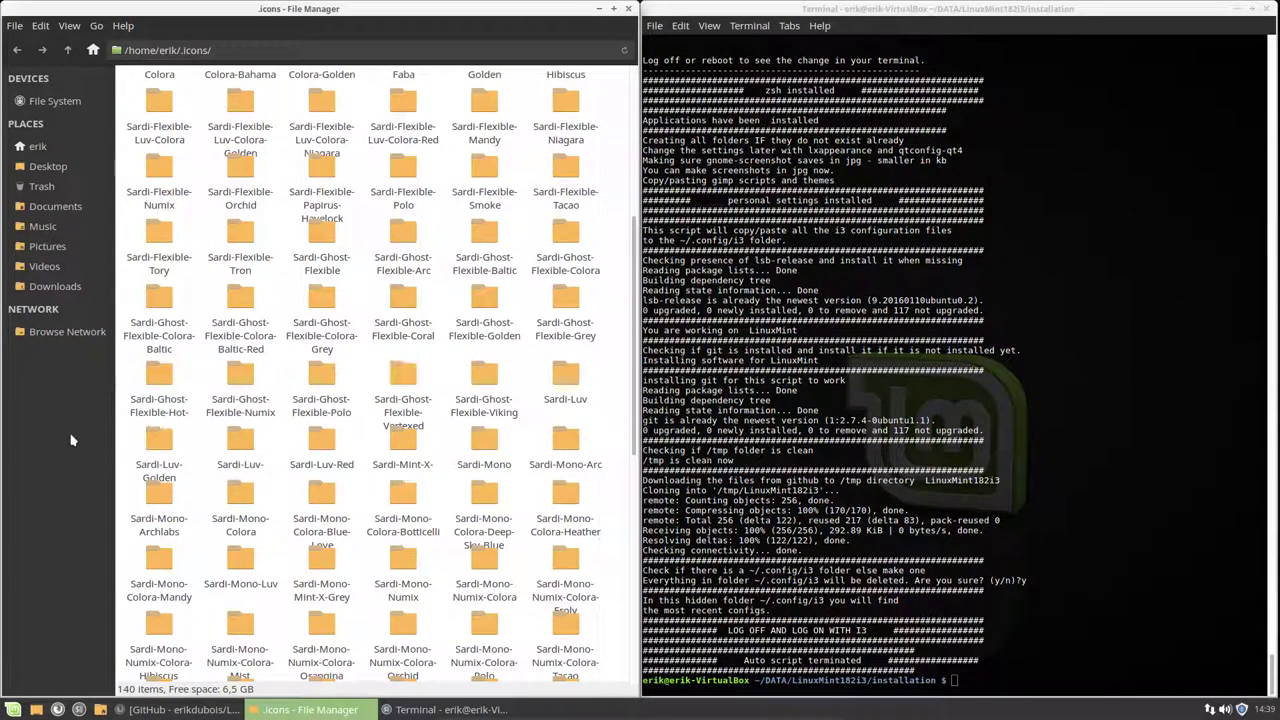
Reopen Appearance Settings, change the default font to Noto Sans 10, and close it
{"action": "left_click", "coordinate": [14, 709]}
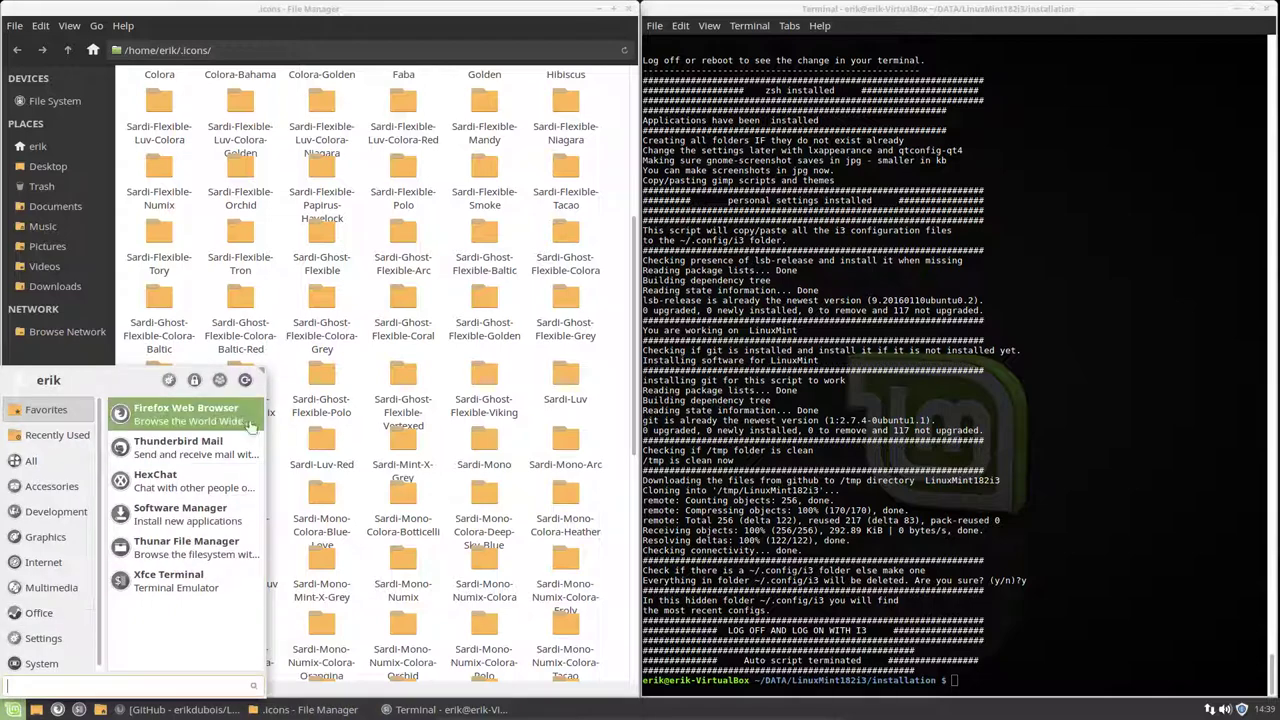
{"action": "left_click", "coordinate": [171, 381]}
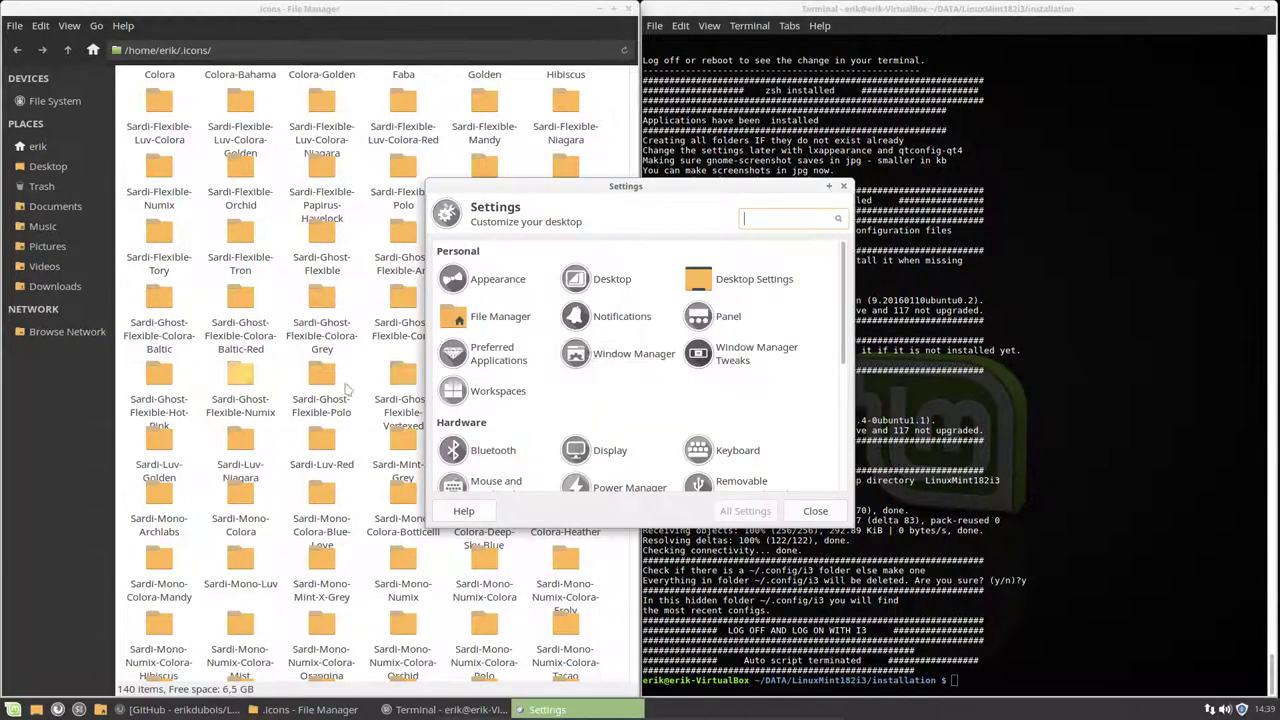
{"action": "left_click", "coordinate": [505, 282]}
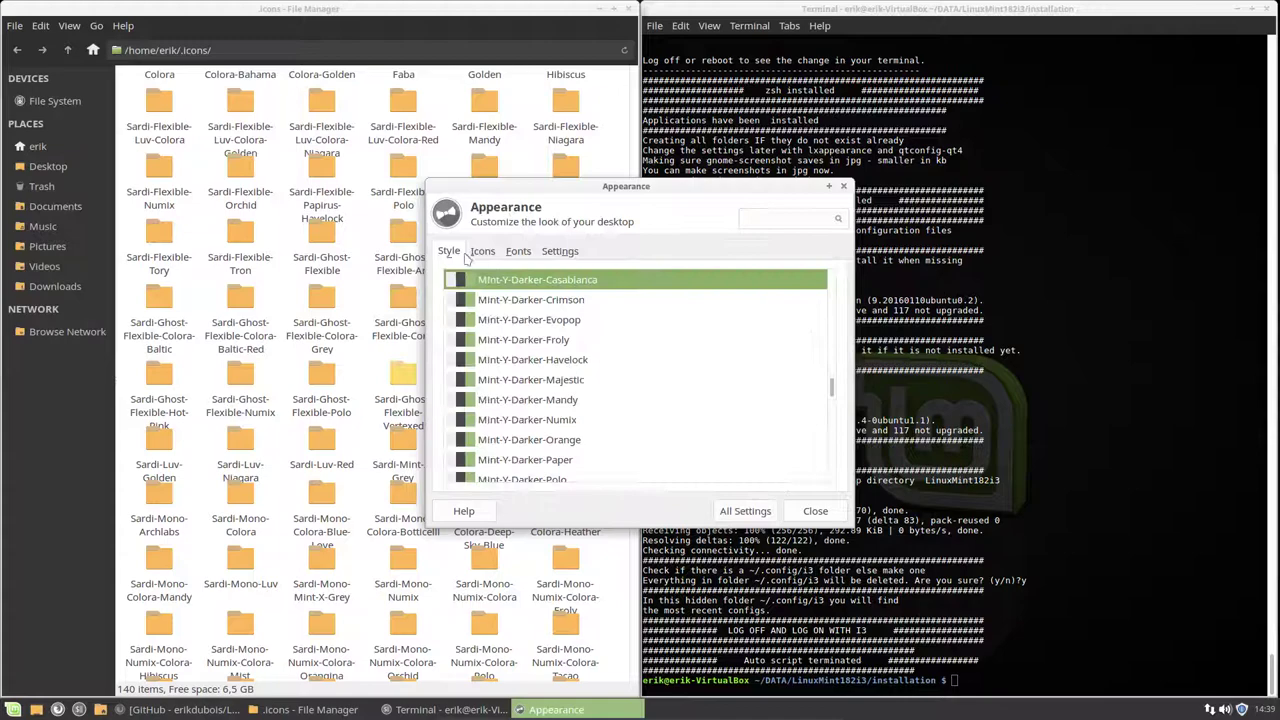
{"action": "left_click", "coordinate": [515, 252]}
{"action": "left_click", "coordinate": [820, 299]}
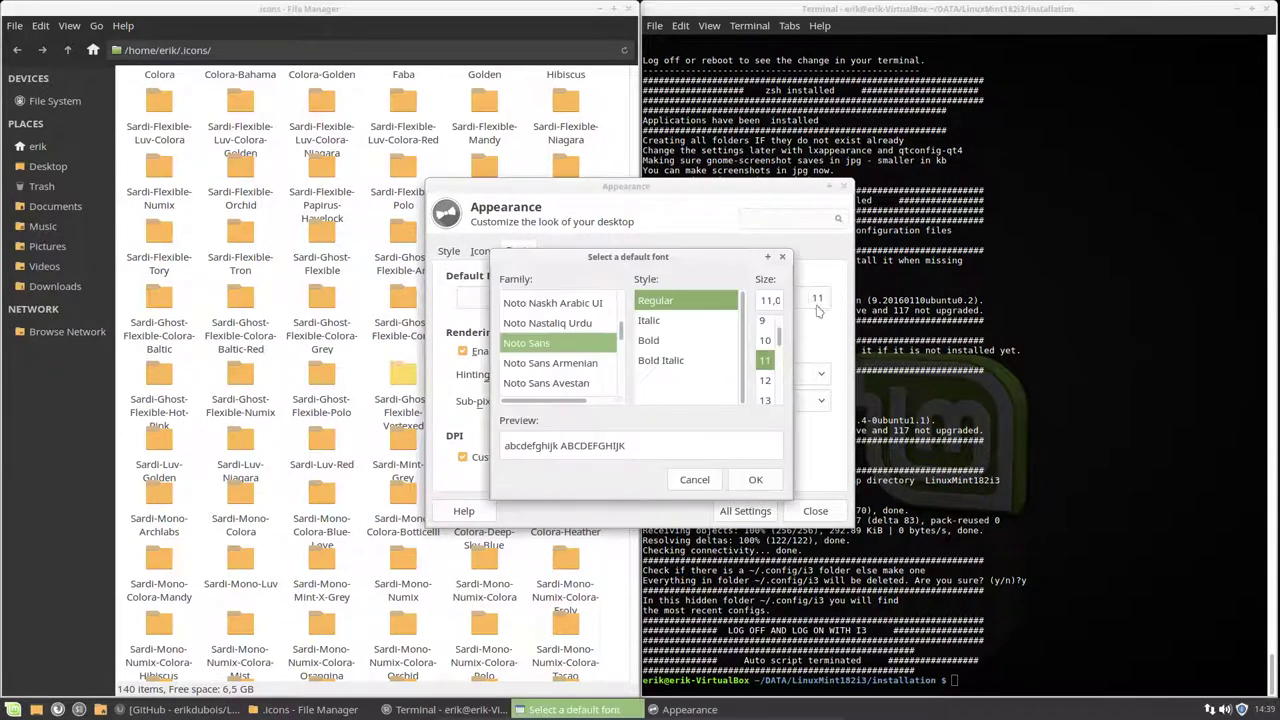
{"action": "left_click", "coordinate": [768, 341]}
{"action": "left_click", "coordinate": [755, 479]}
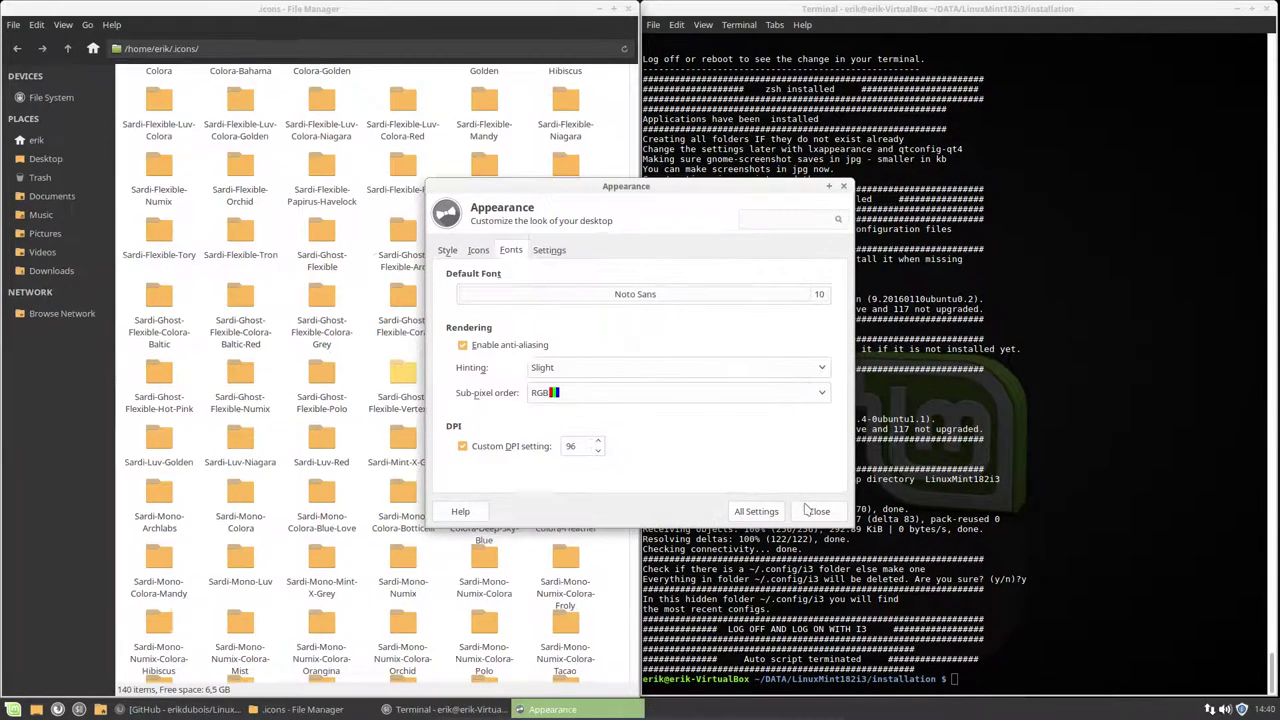
{"action": "left_click", "coordinate": [815, 511]}
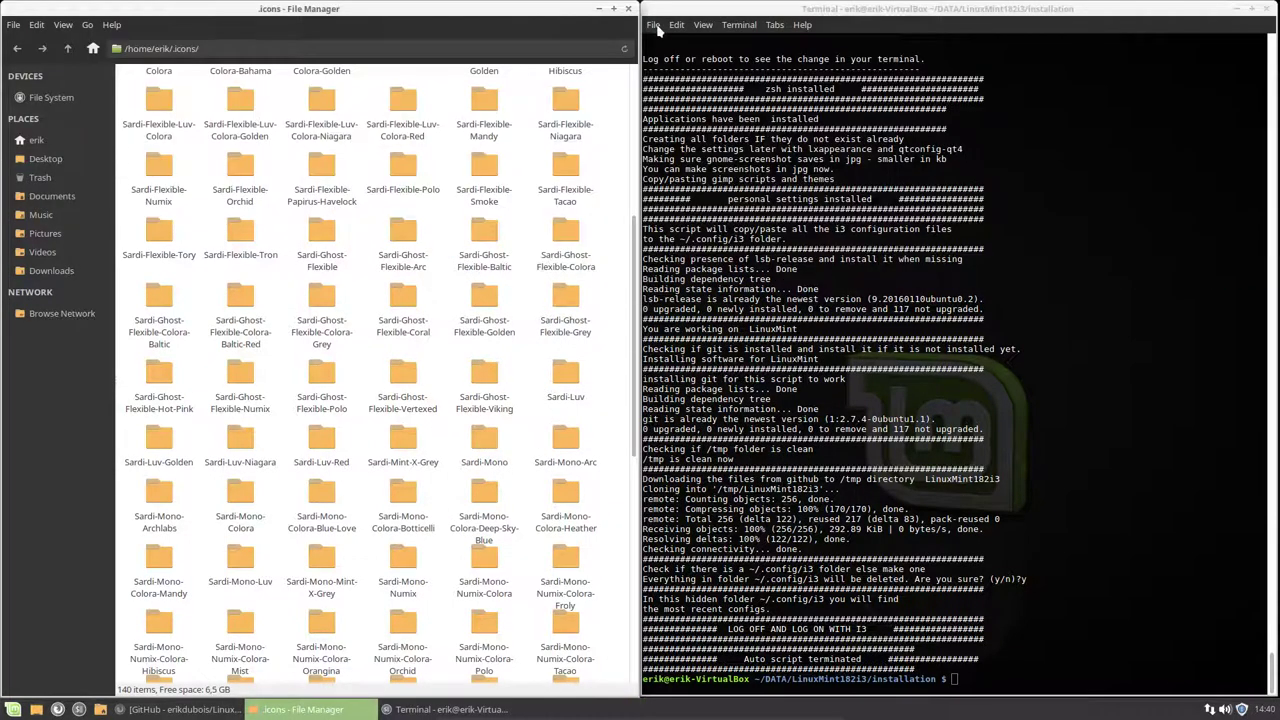
Change the terminal font from Monospace 10 to Monospace 13 in Preferences > Appearance
{"action": "left_click", "coordinate": [651, 24]}
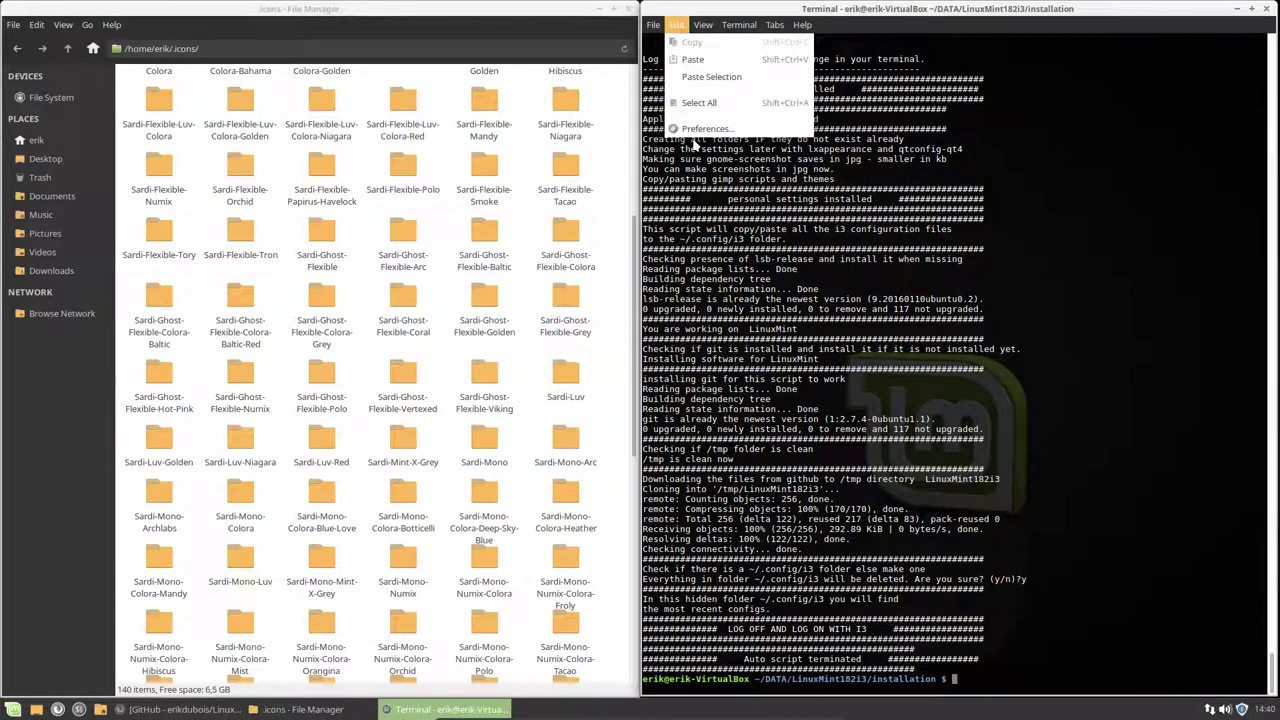
{"action": "left_click", "coordinate": [715, 137]}
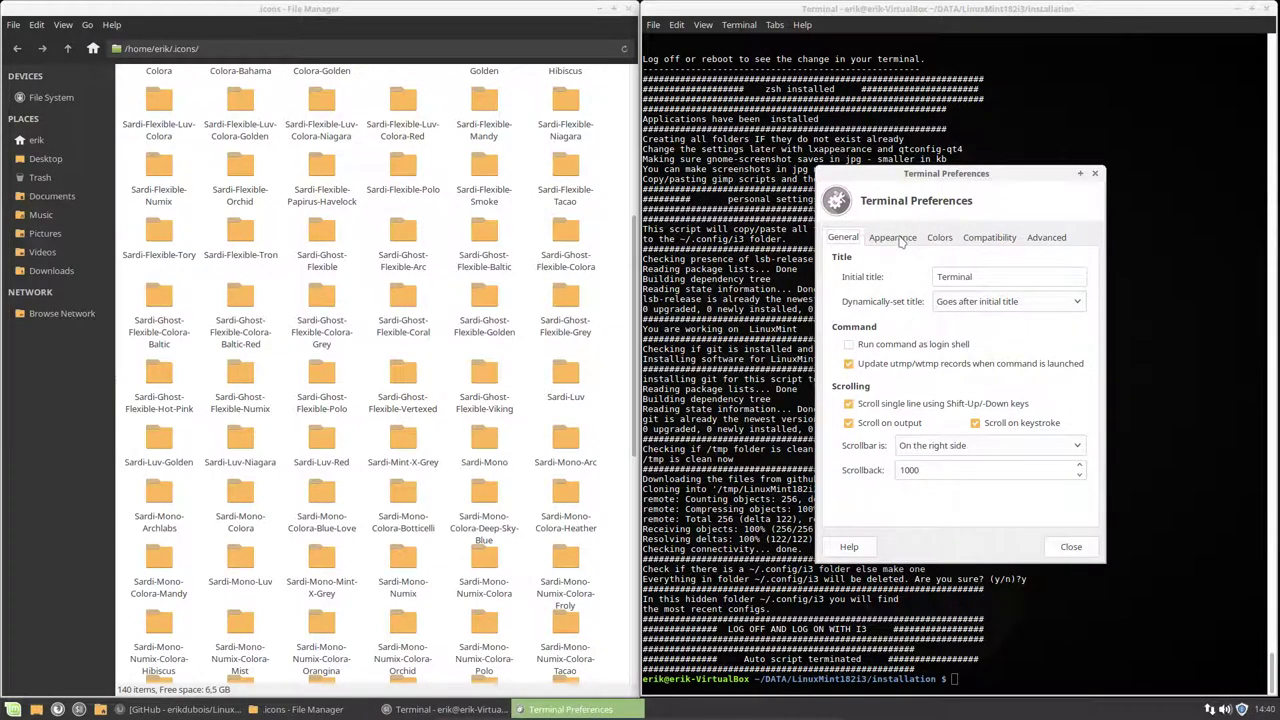
{"action": "left_click", "coordinate": [893, 238]}
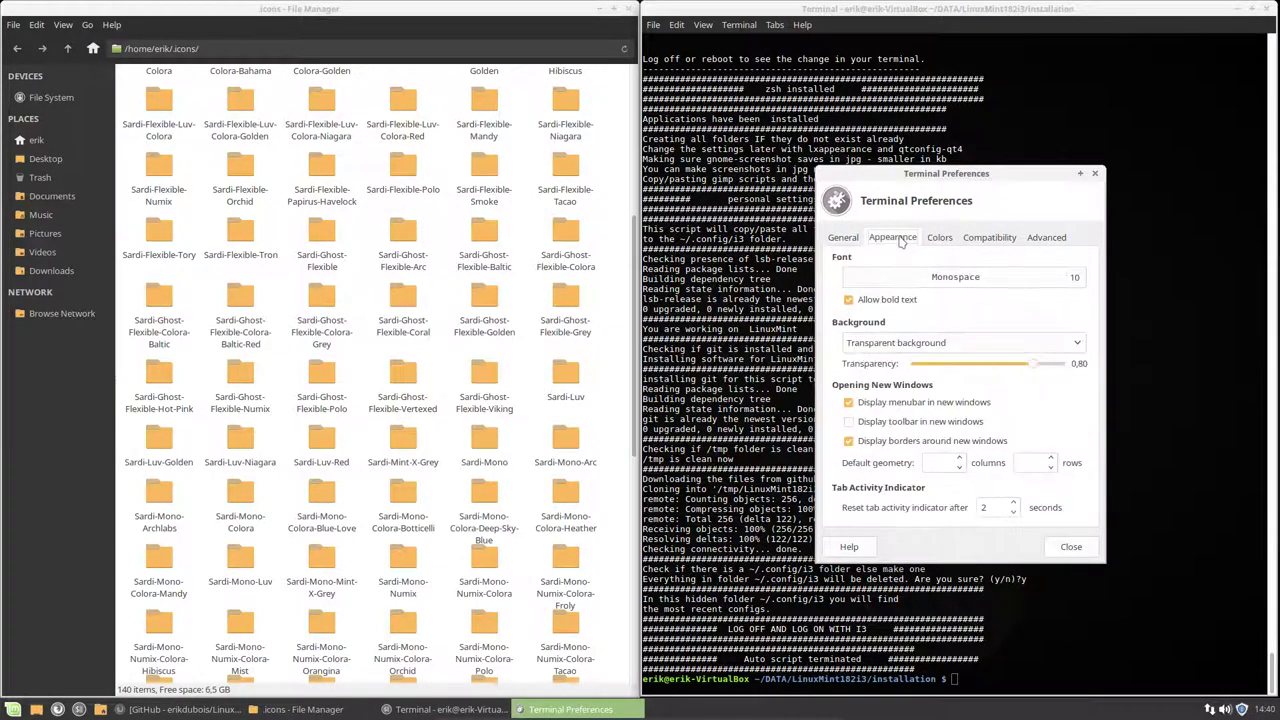
{"action": "left_click", "coordinate": [1070, 284]}
{"action": "left_click", "coordinate": [1086, 406]}
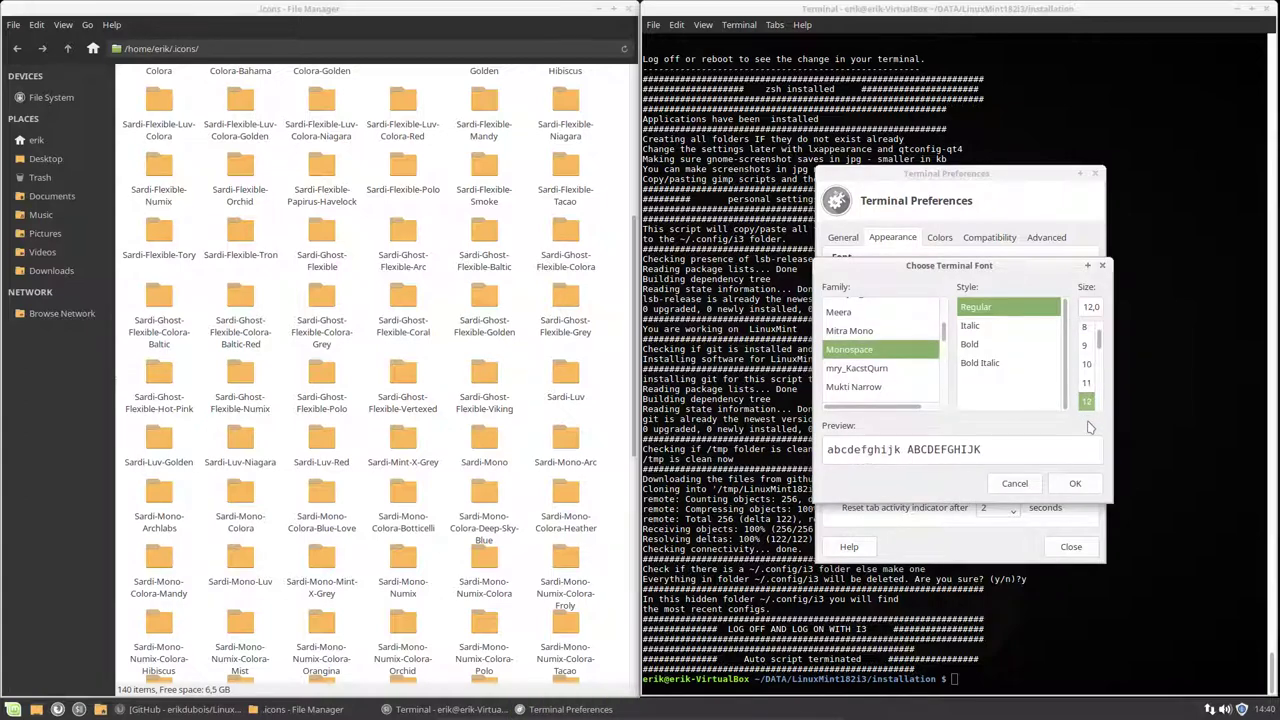
{"action": "left_click", "coordinate": [1087, 406]}
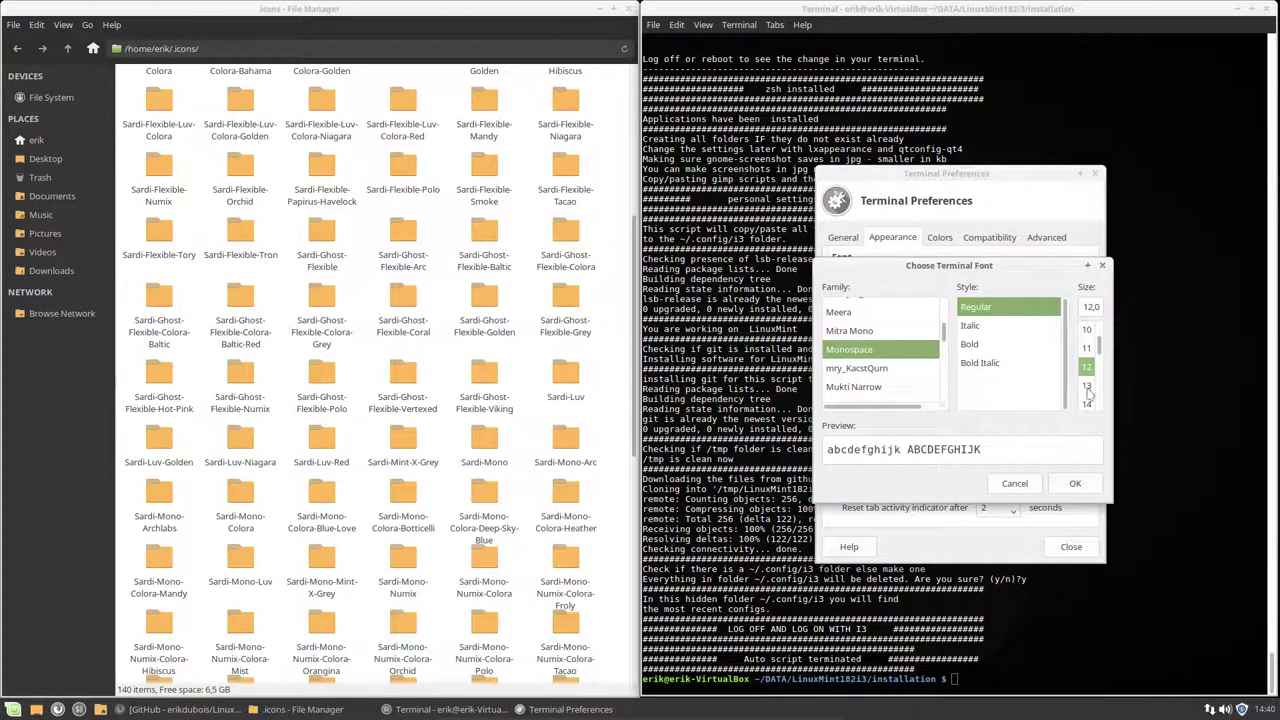
{"action": "left_click", "coordinate": [1076, 483]}
{"action": "left_click", "coordinate": [1071, 548]}
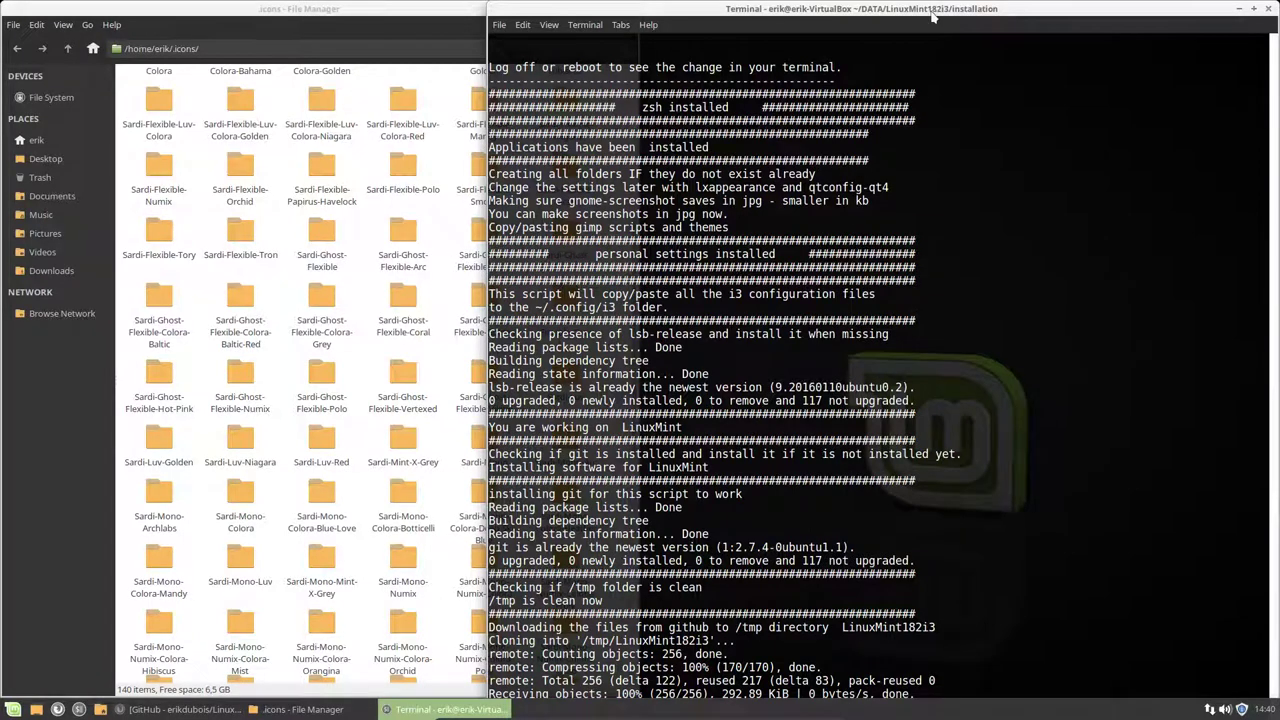
Tile the terminal to fill the right half of the screen and highlight the LOG OFF line
{"action": "left_click_drag", "start_coordinate": [933, 14], "coordinate": [1278, 2]}
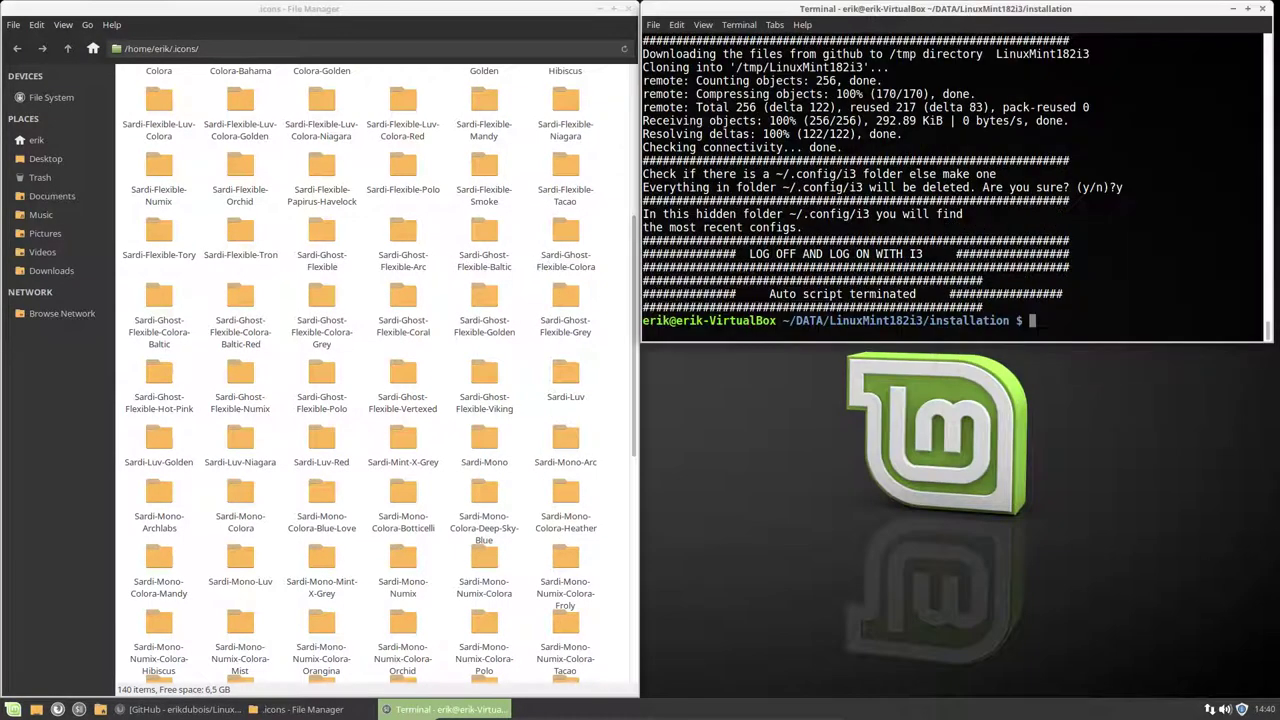
{"action": "left_click_drag", "start_coordinate": [1211, 38], "coordinate": [1279, 360]}
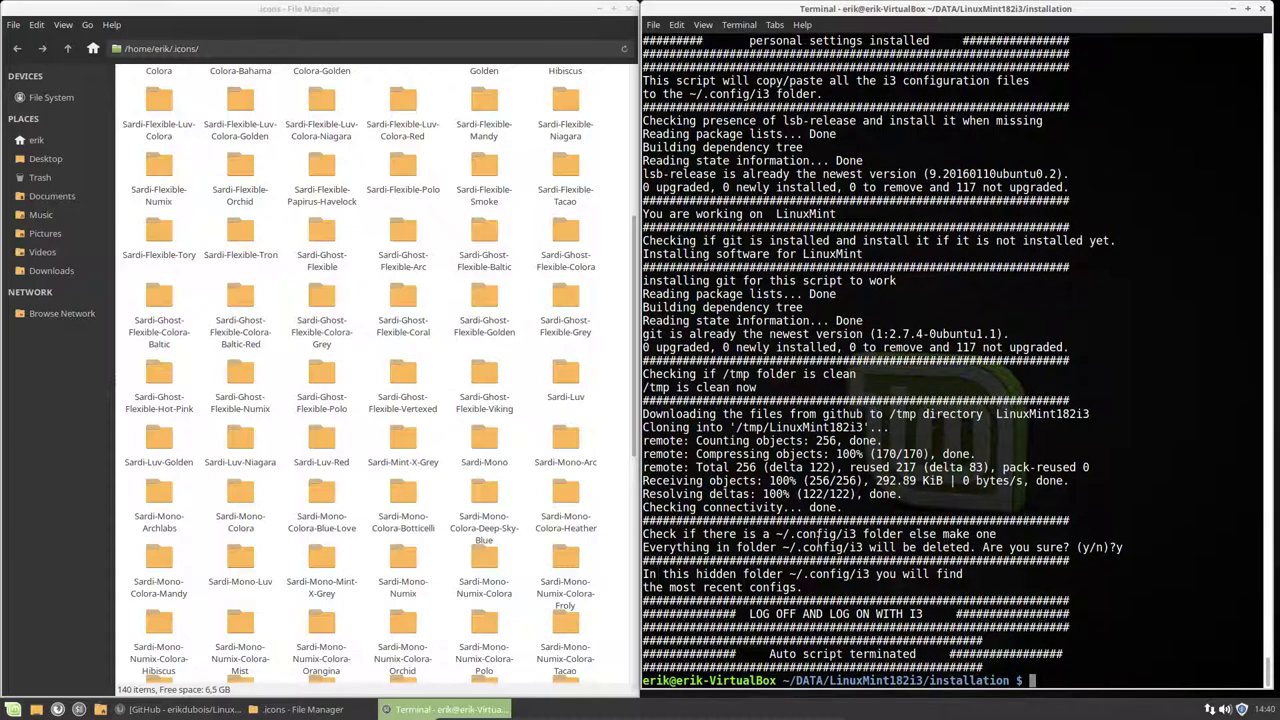
{"action": "left_click_drag", "start_coordinate": [740, 614], "coordinate": [962, 617]}
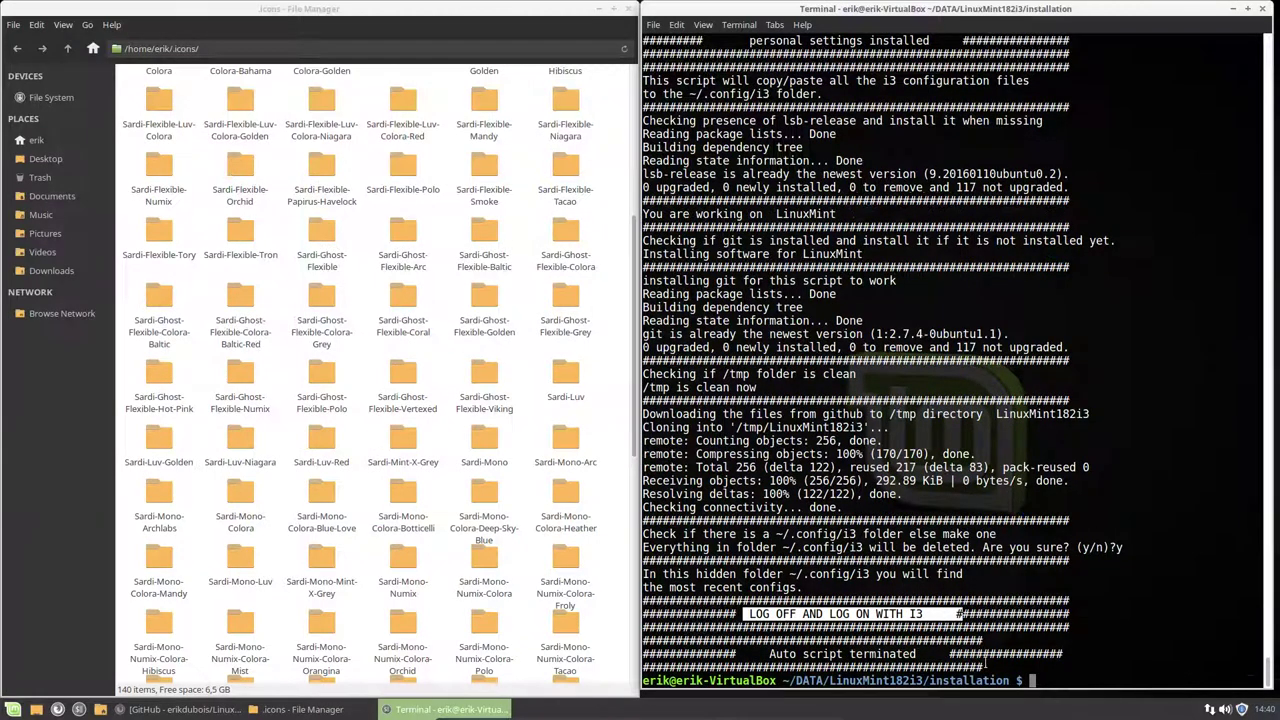
{"action": "left_click_drag", "start_coordinate": [768, 654], "coordinate": [736, 654]}
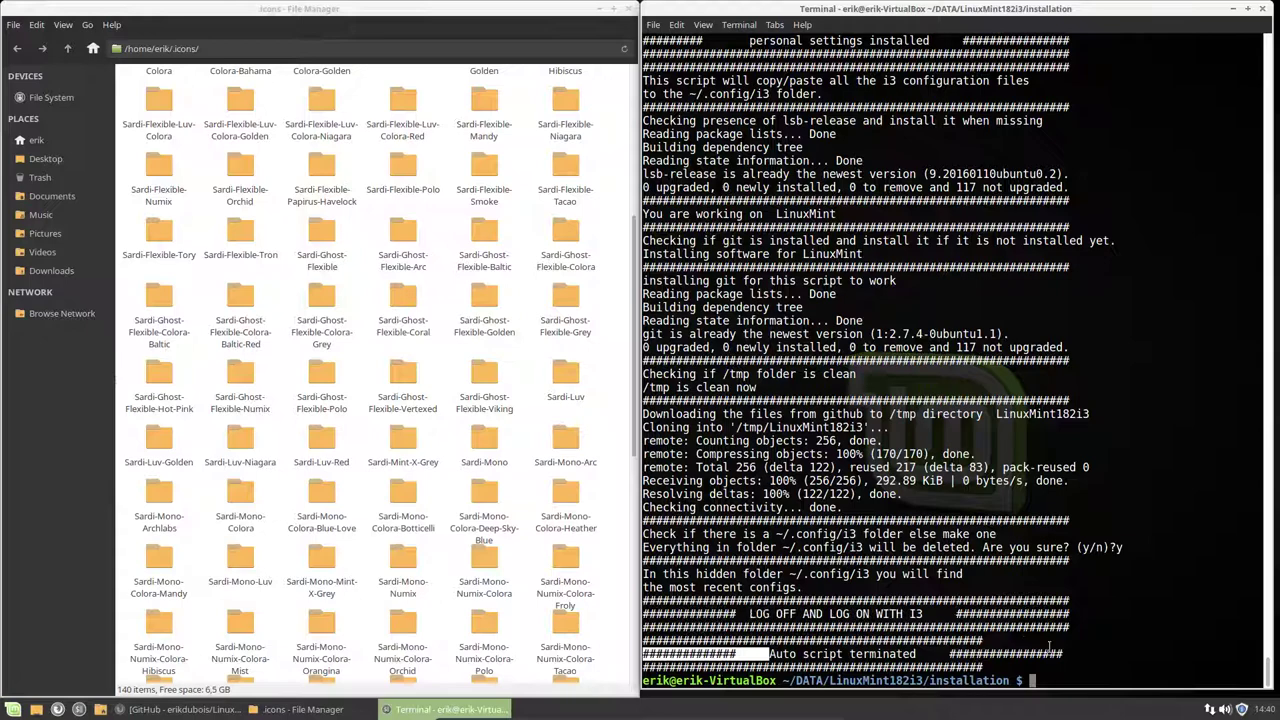
Scroll up the install log and highlight the sudo chsh command for zsh
{"action": "scroll", "coordinate": [877, 510], "scroll_direction": "up", "scroll_amount": 10}
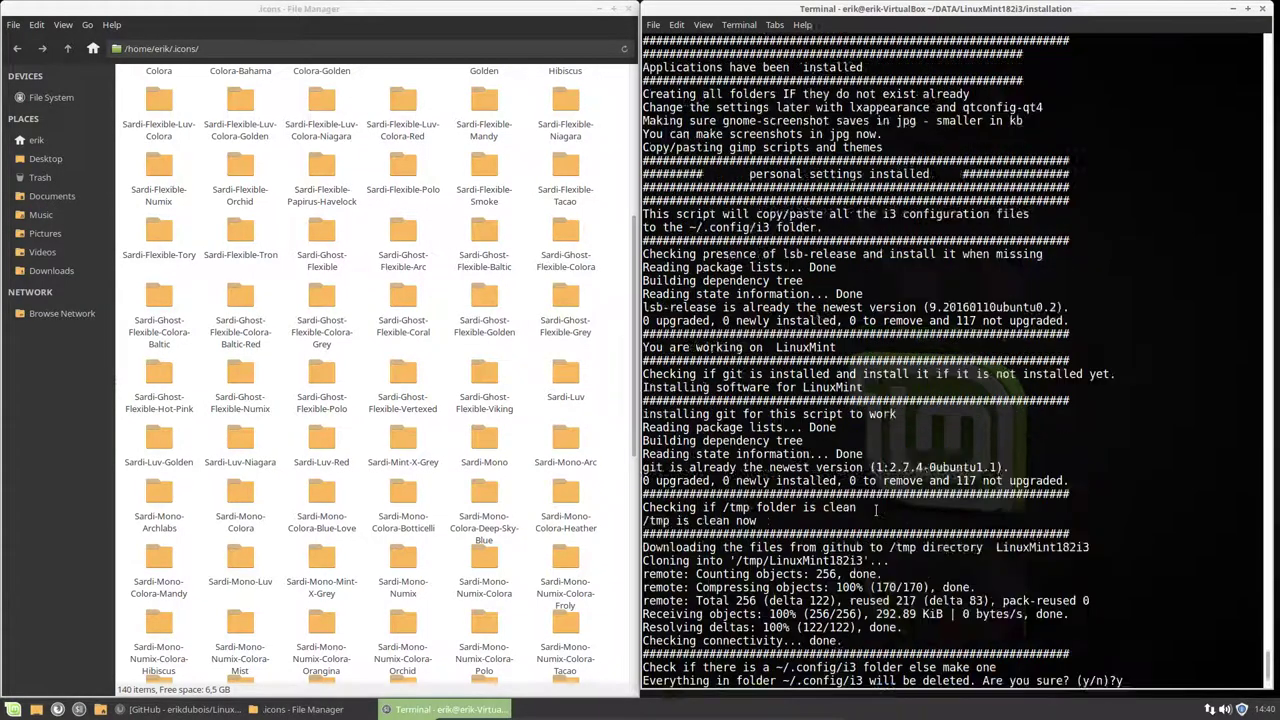
{"action": "scroll", "coordinate": [840, 458], "scroll_direction": "up", "scroll_amount": 5}
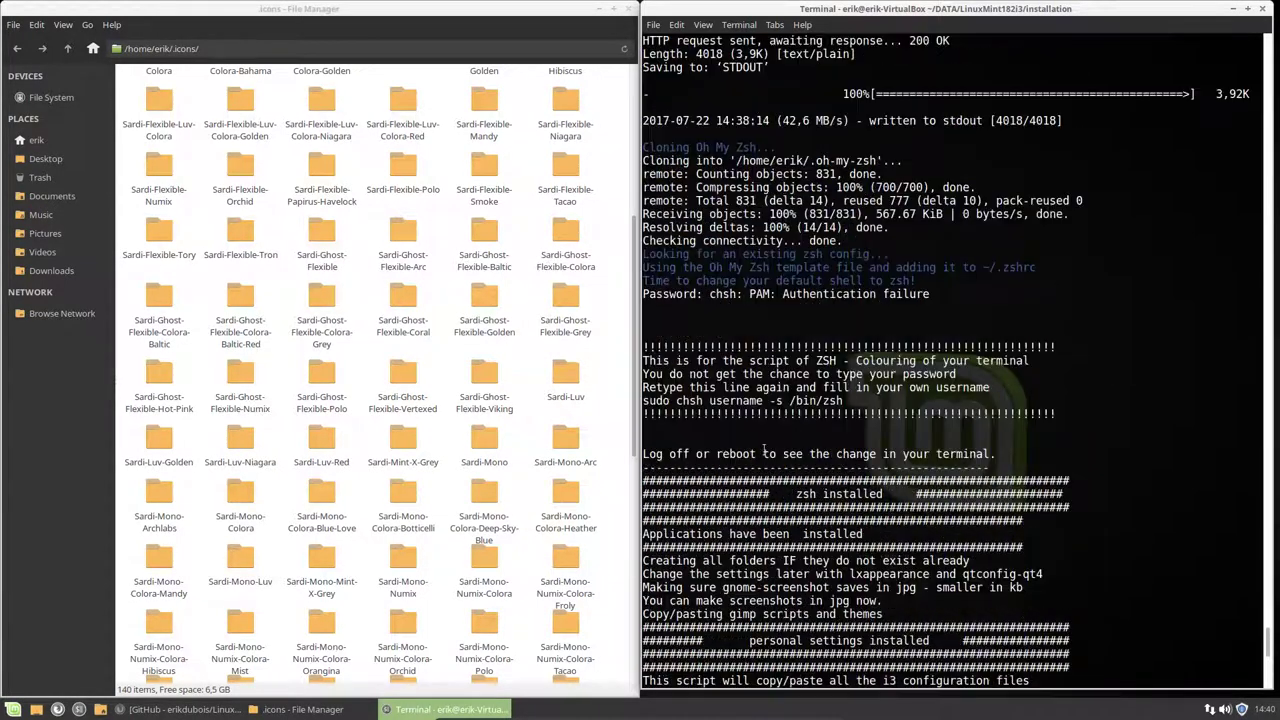
{"action": "left_click_drag", "start_coordinate": [645, 398], "coordinate": [861, 400]}
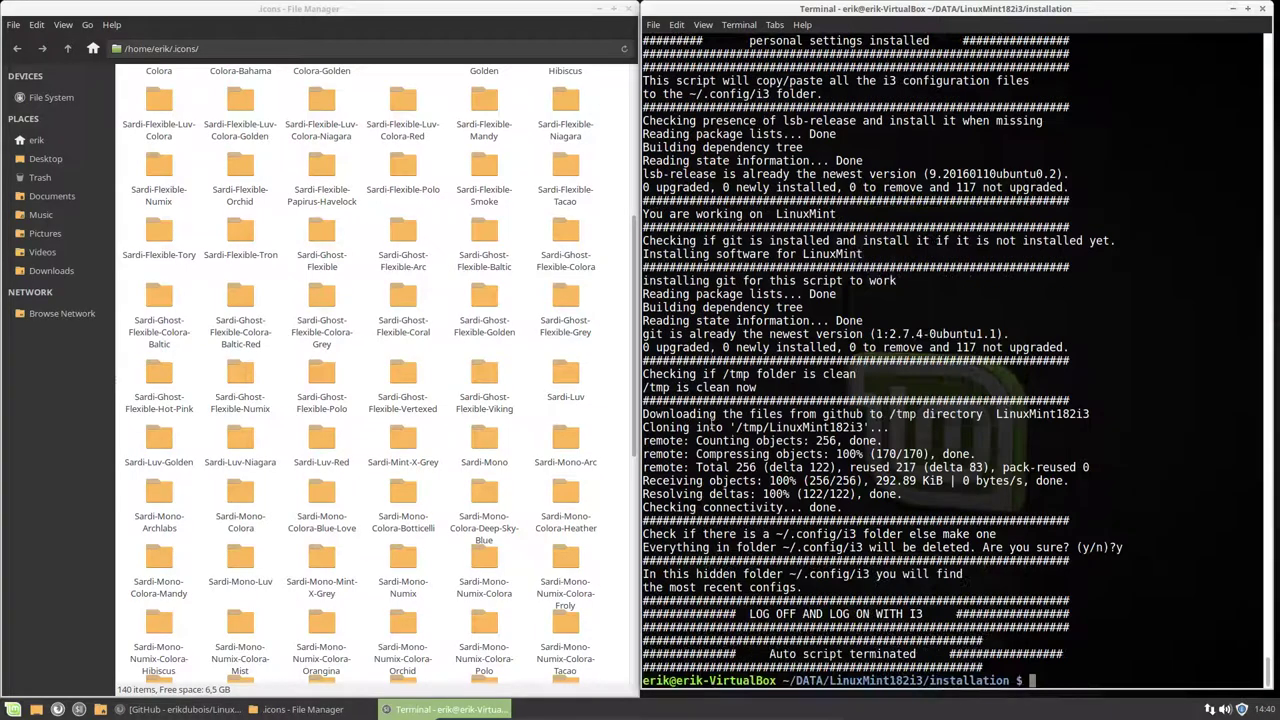
Run sudo chsh with the user's name and -s /bin/zsh to set zsh as the login shell
{"action": "type", "text": "sudo chsh erik -S"}
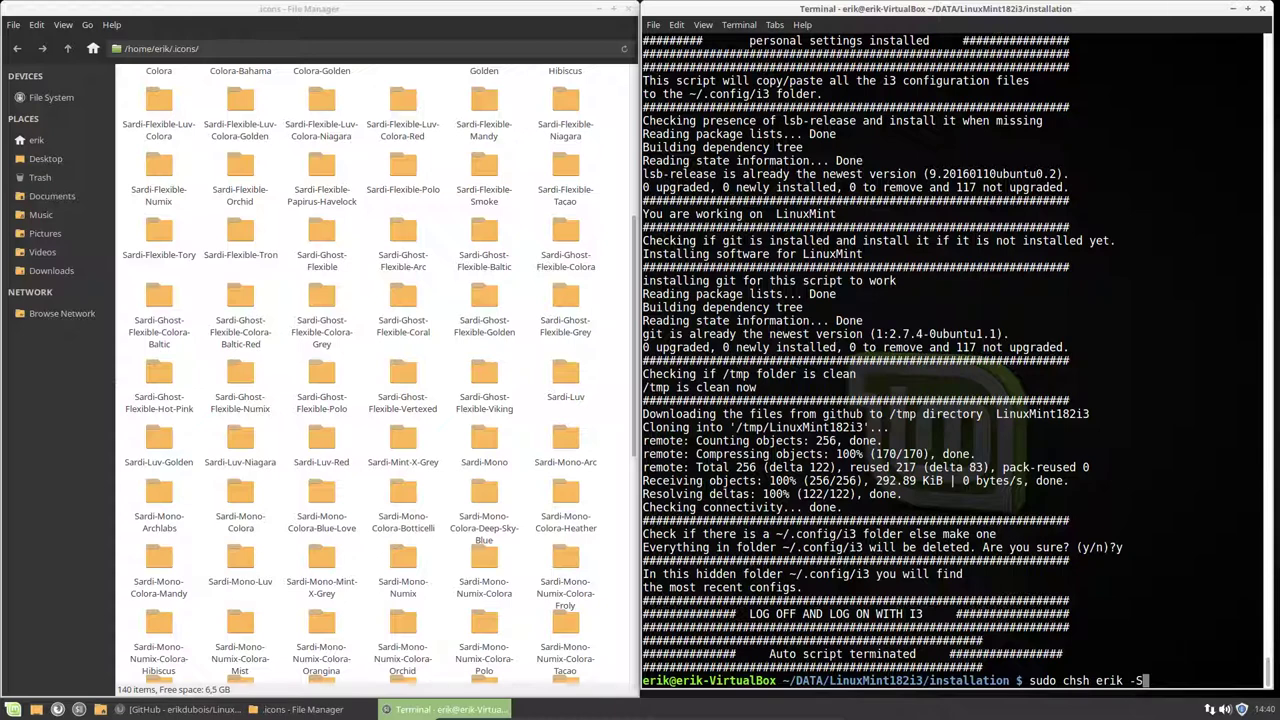
{"action": "key", "text": "BackSpace"}
{"action": "type", "text": "s /bin/zsh"}
{"action": "key", "text": "Return"}
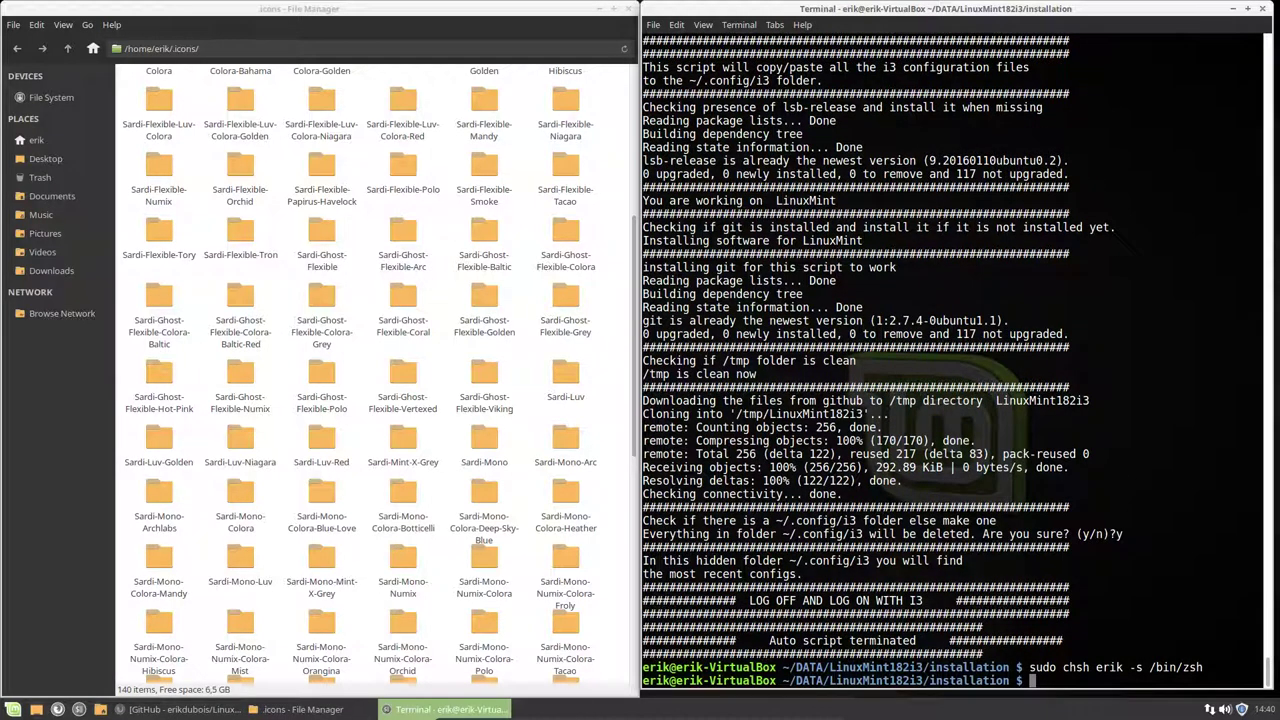
Close the terminal and the file manager windows
{"action": "left_click", "coordinate": [1262, 10]}
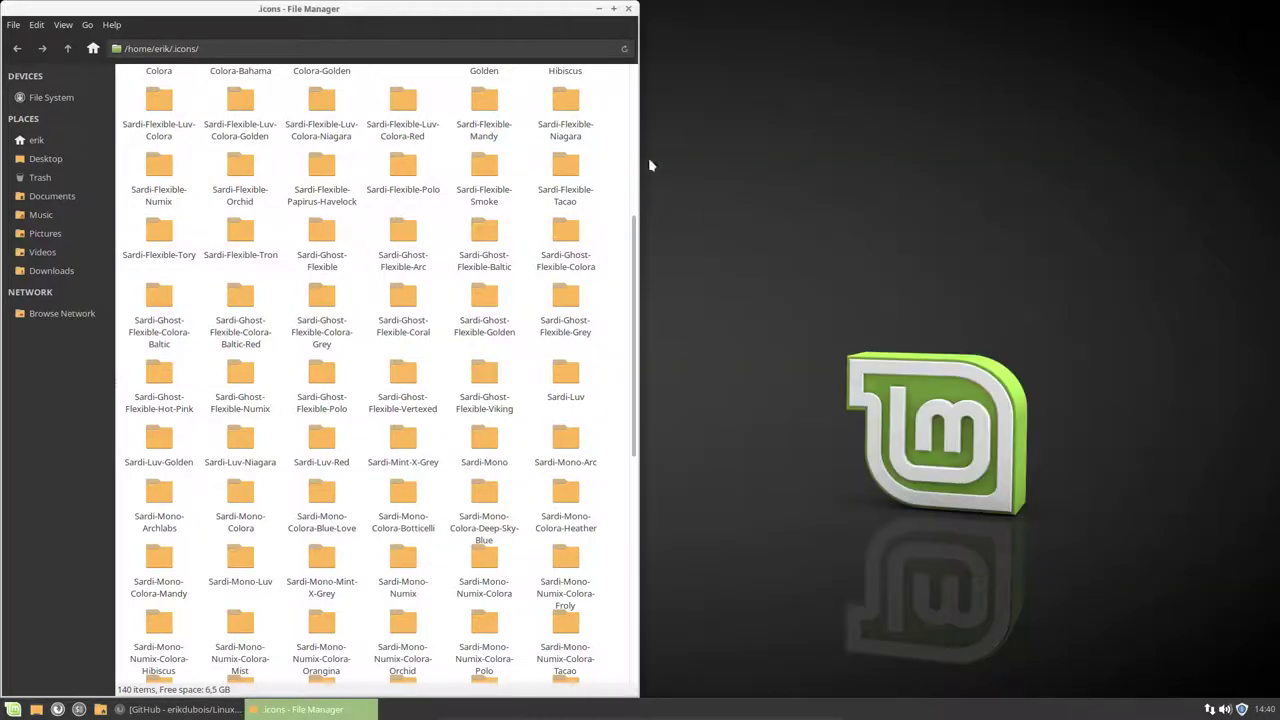
{"action": "left_click", "coordinate": [629, 9]}
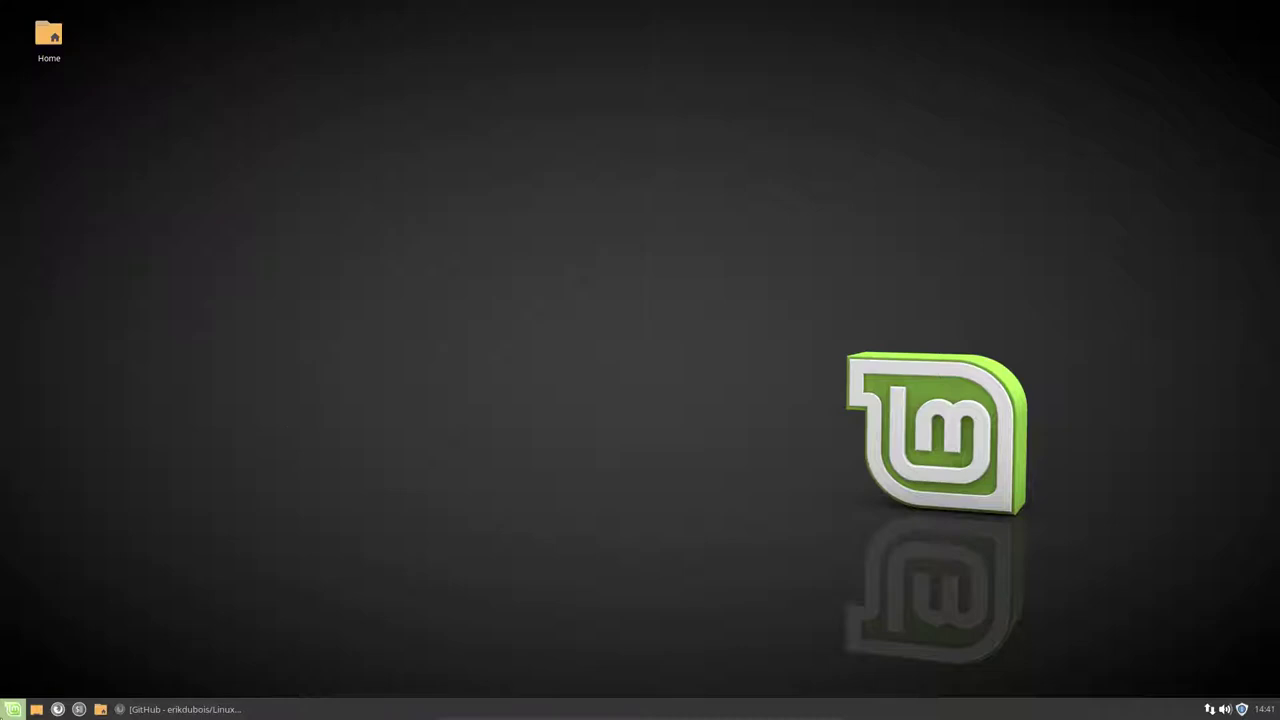
{"action": "left_click", "coordinate": [12, 709]}
{"action": "left_click", "coordinate": [12, 709]}
View and close the Whisker Menu Properties, then open the menu on Favorites
{"action": "right_click", "coordinate": [12, 709]}
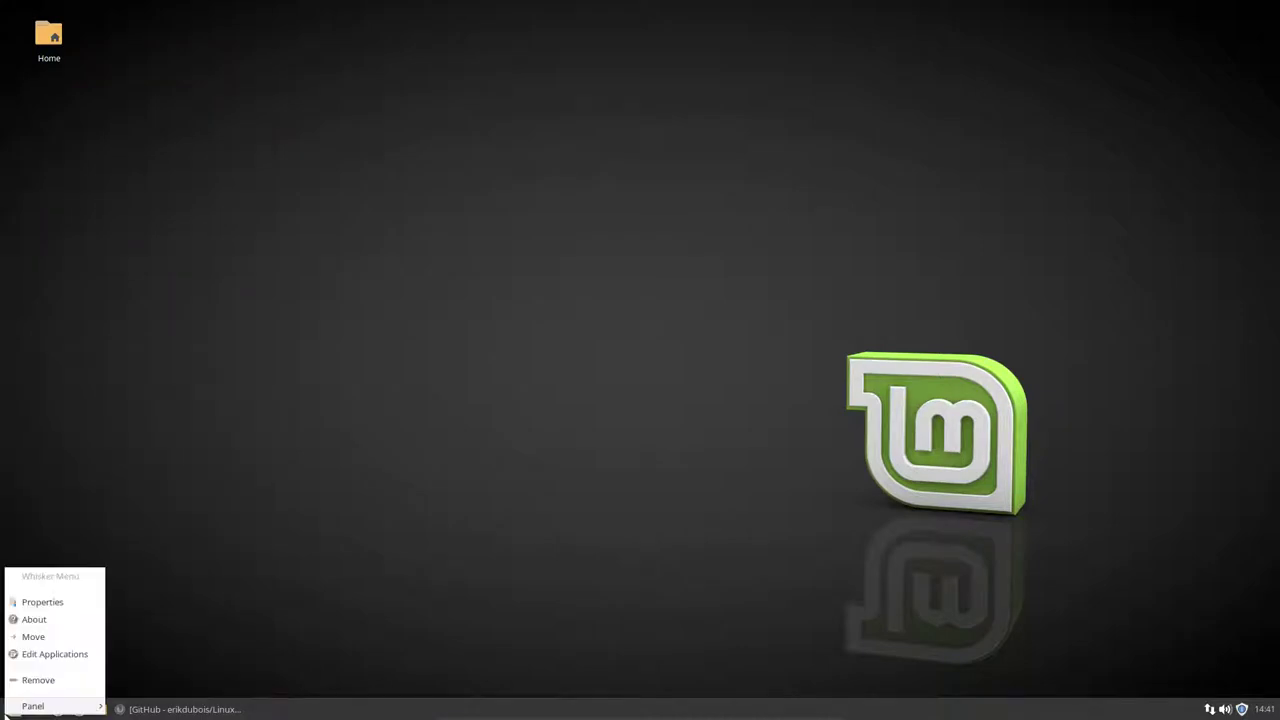
{"action": "left_click", "coordinate": [42, 602]}
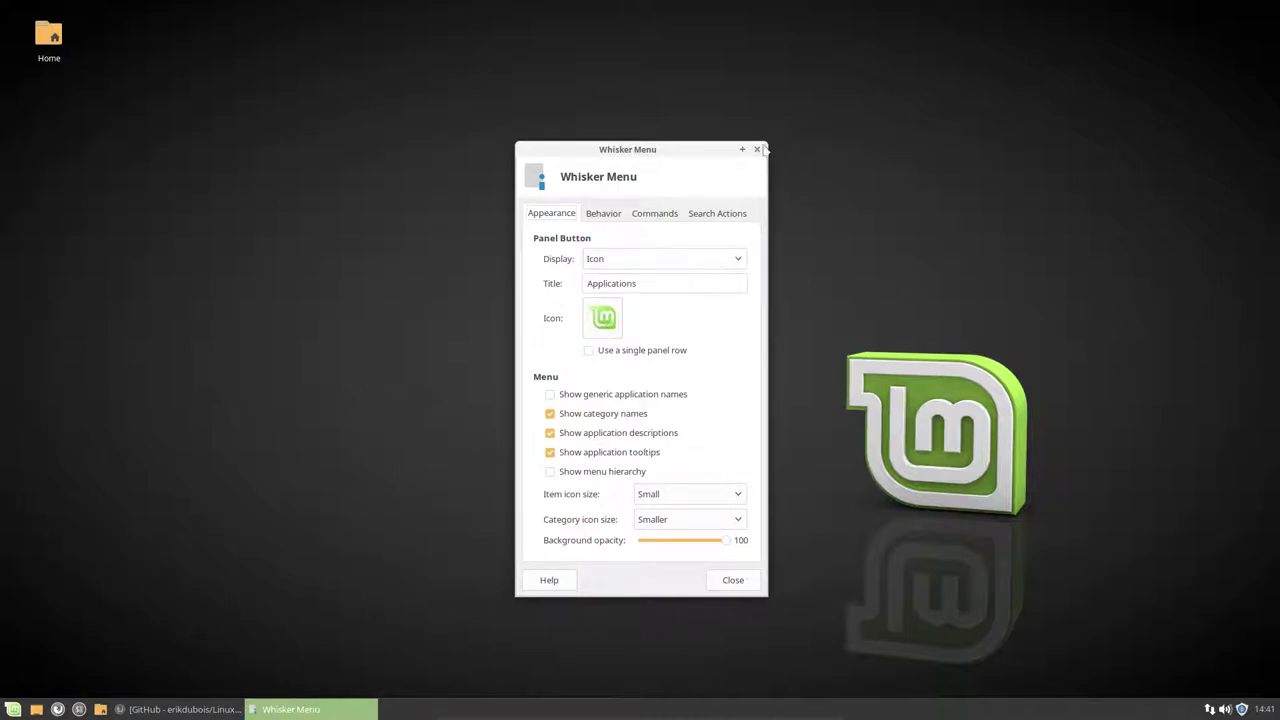
{"action": "left_click", "coordinate": [757, 149]}
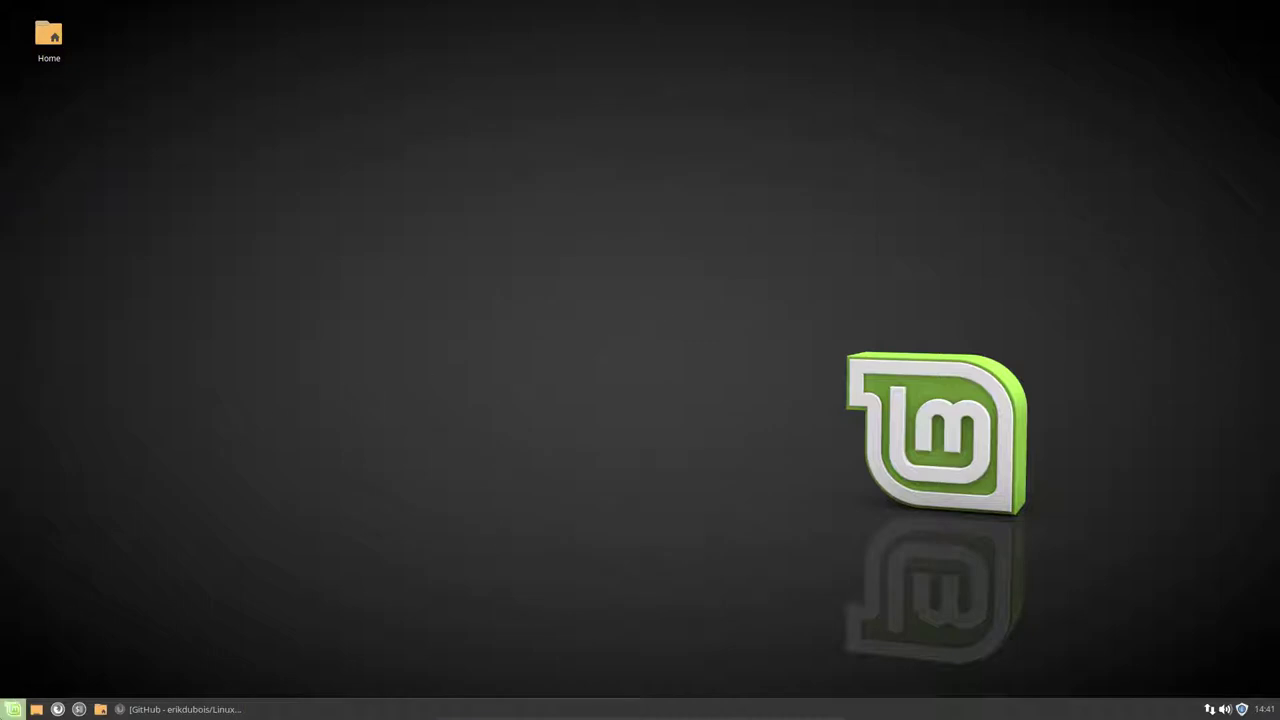
{"action": "left_click", "coordinate": [13, 709]}
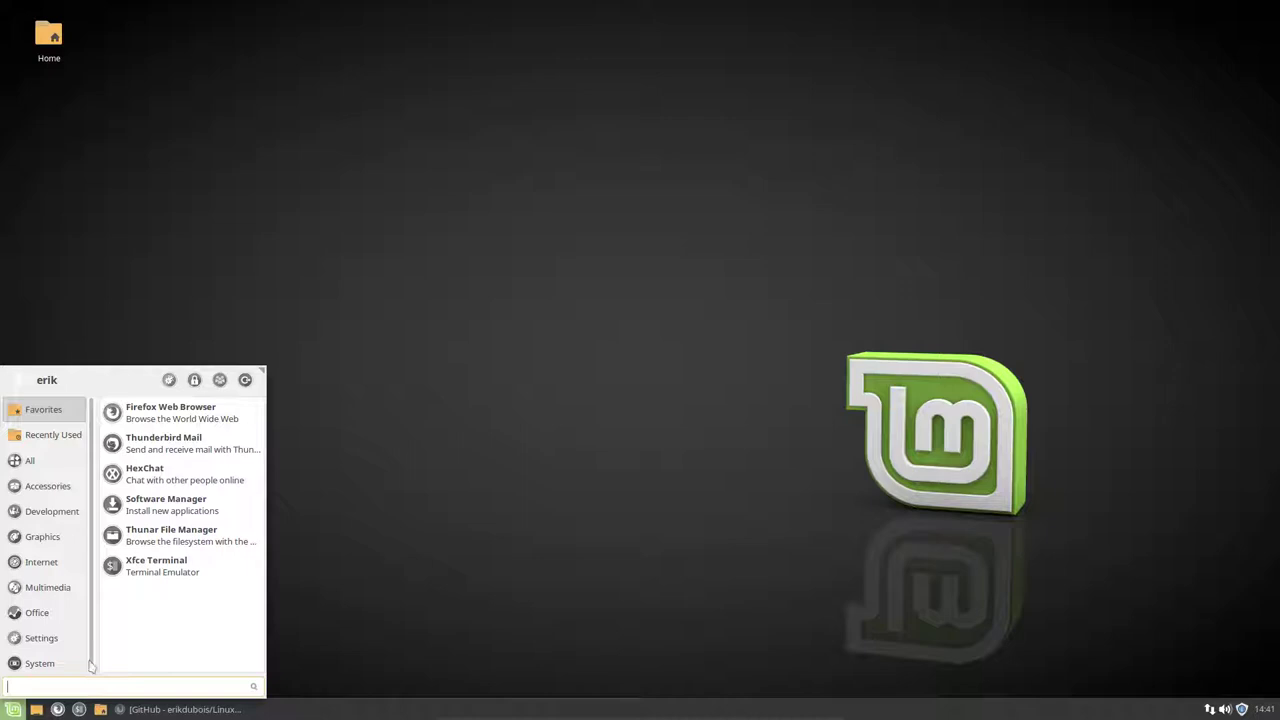
Log out of Xfce and pick the i3 session at the LightDM login screen
{"action": "left_click", "coordinate": [245, 380]}
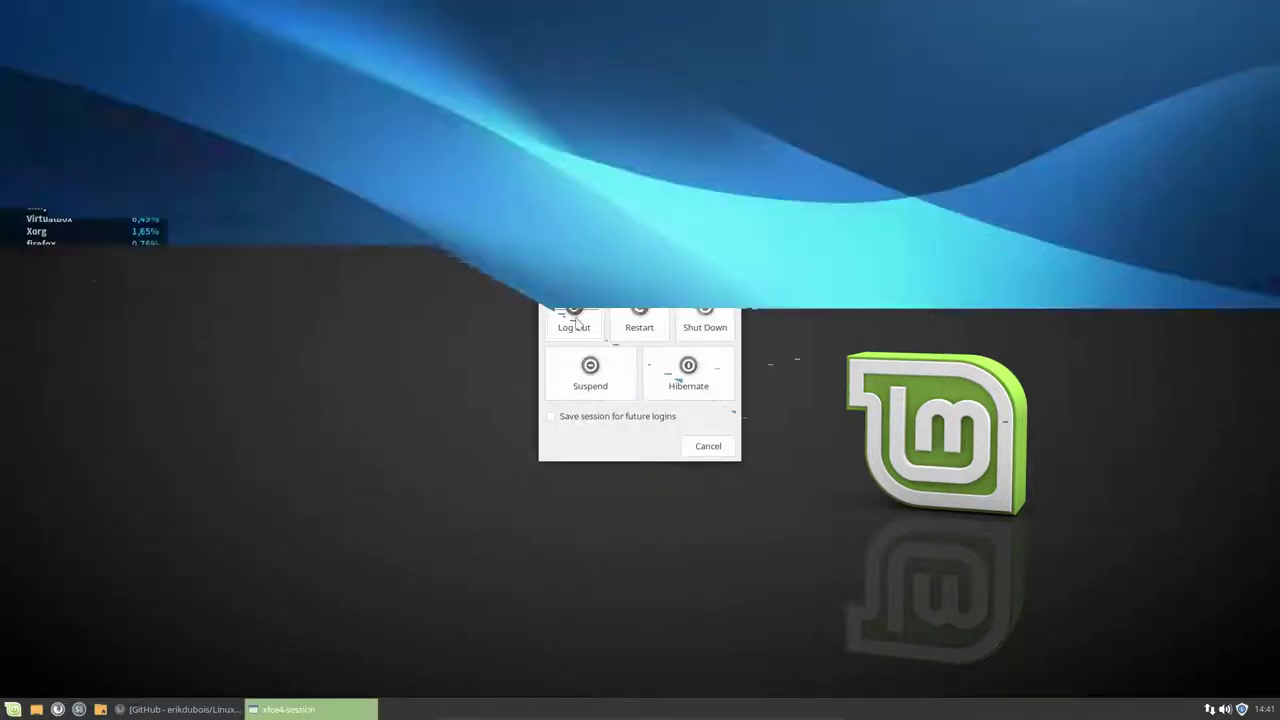
{"action": "left_click", "coordinate": [575, 322]}
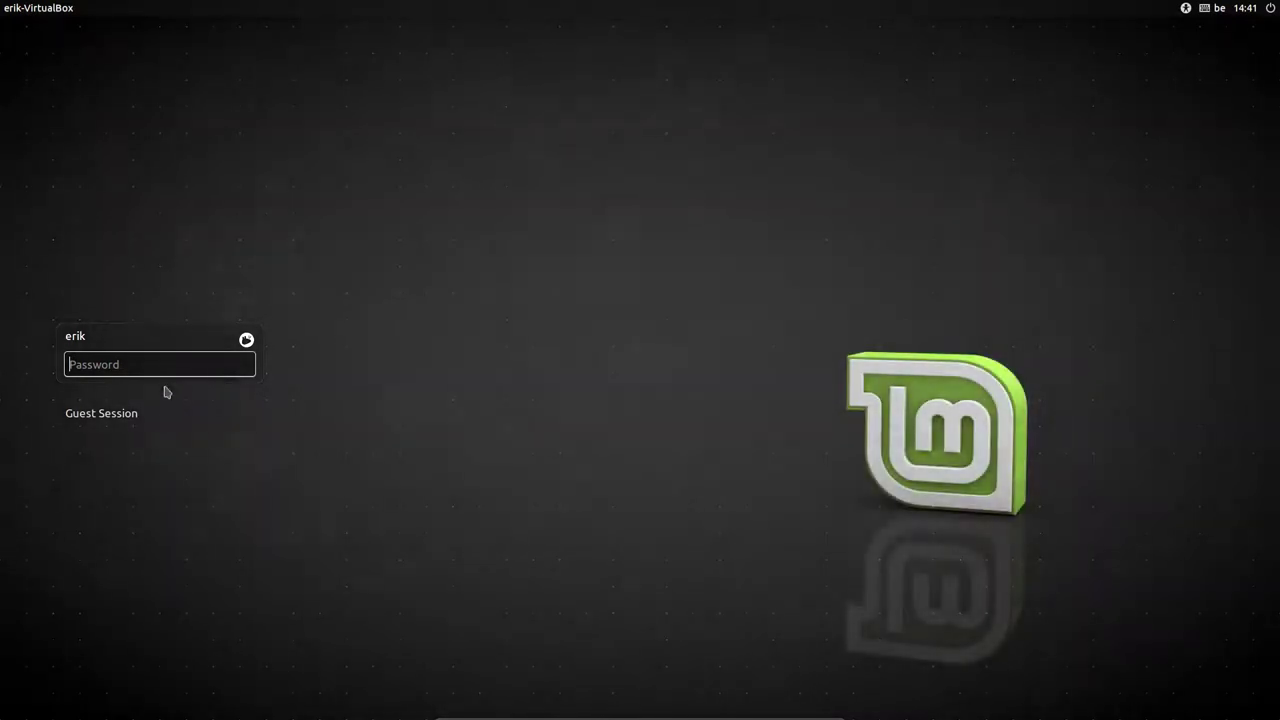
{"action": "left_click", "coordinate": [246, 340]}
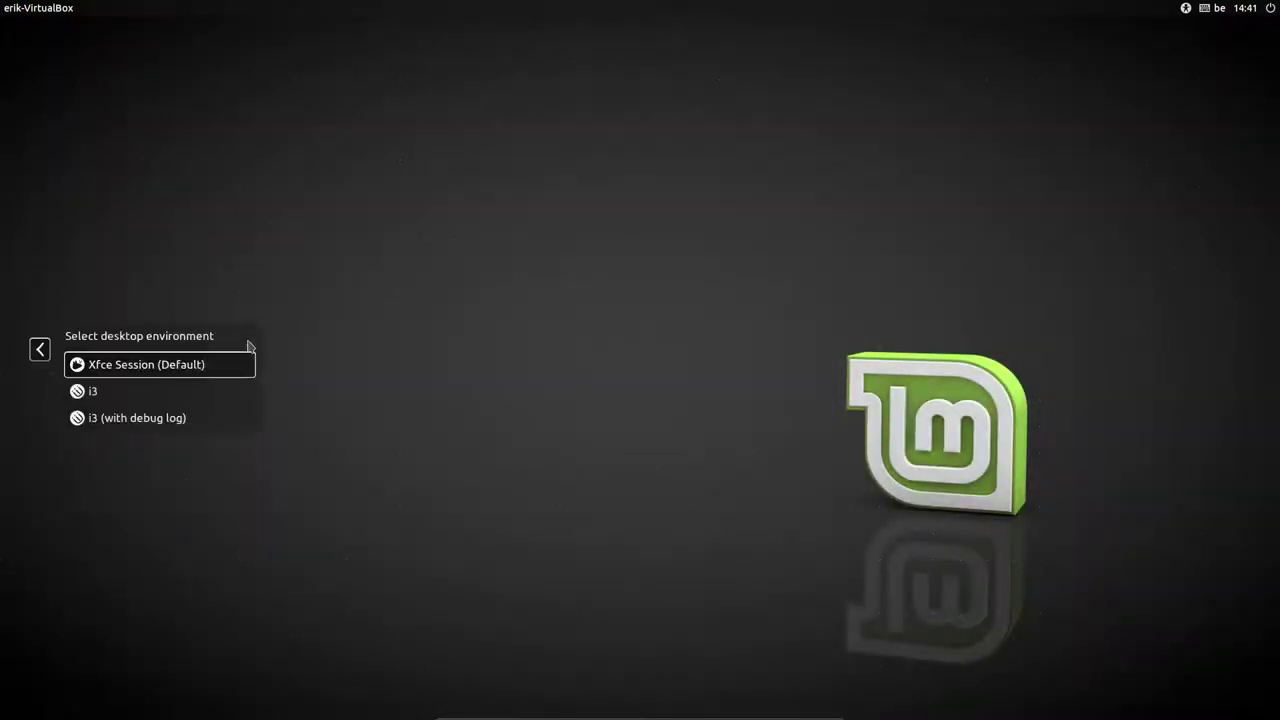
{"action": "left_click", "coordinate": [150, 396]}
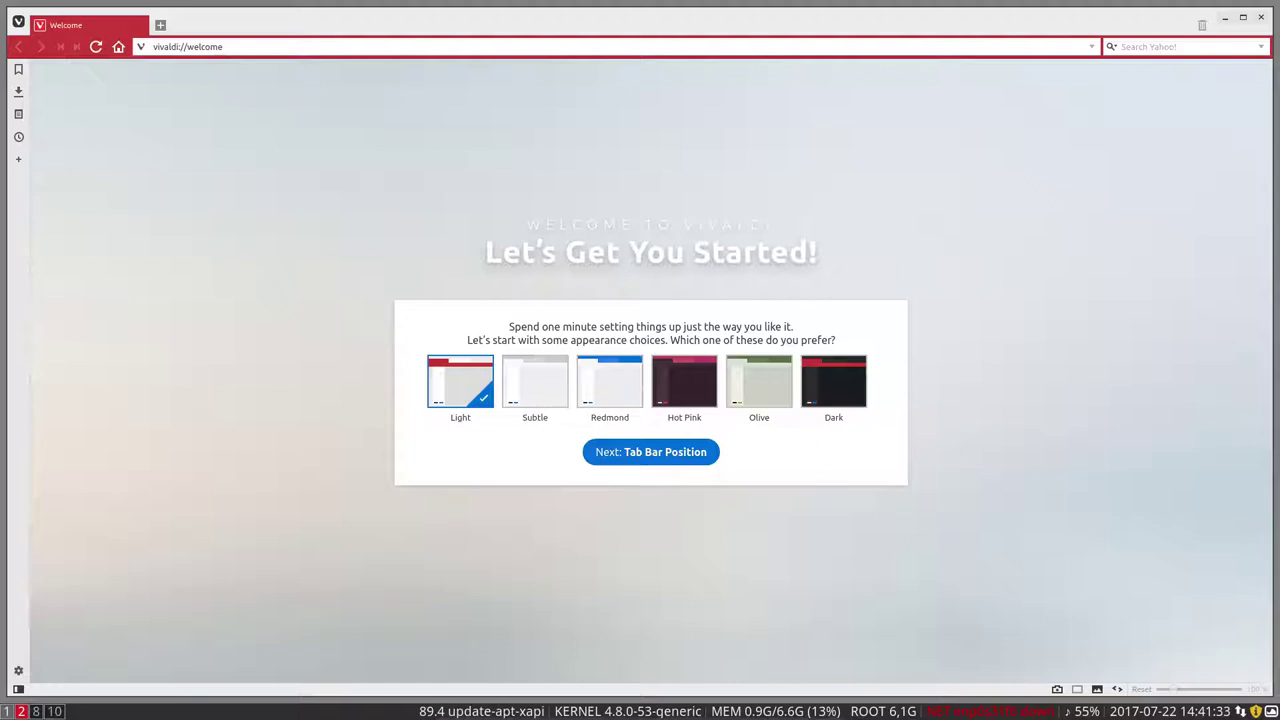
Launch screenkey from the i3 application launcher
{"action": "key", "text": "super+d"}
{"action": "type", "text": "screen"}
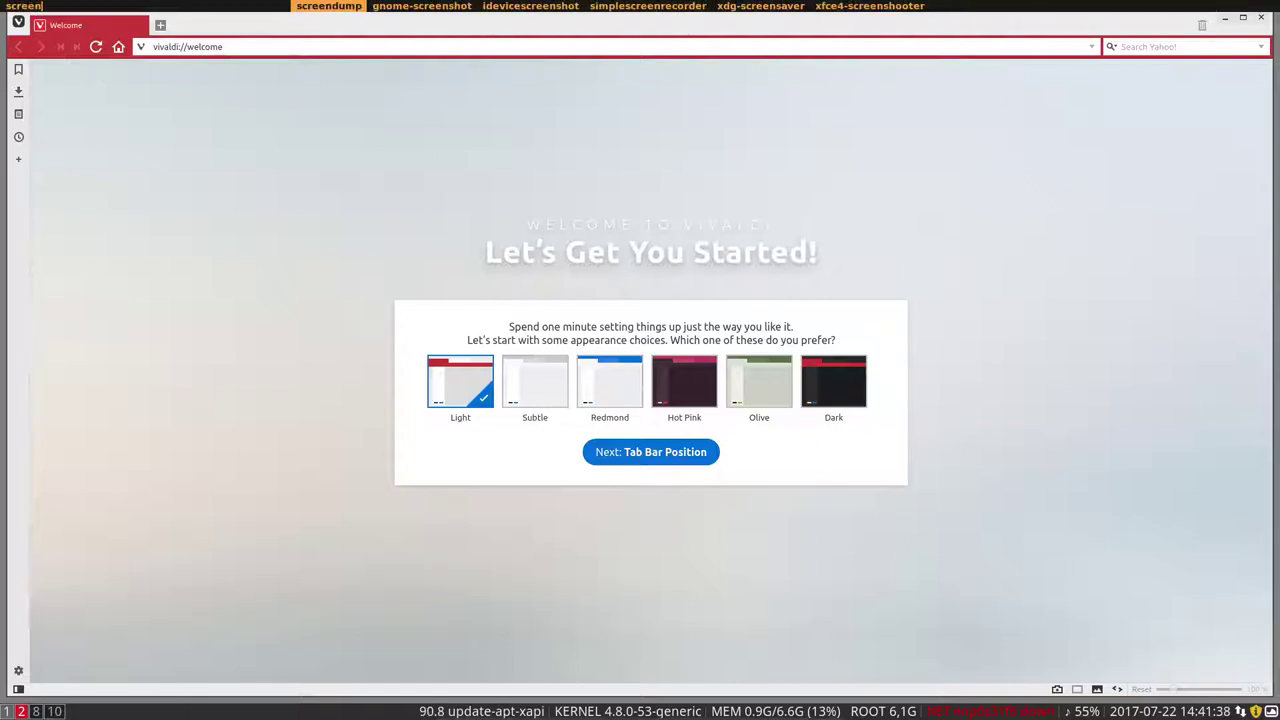
{"action": "type", "text": "k"}
{"action": "key", "text": "Return"}
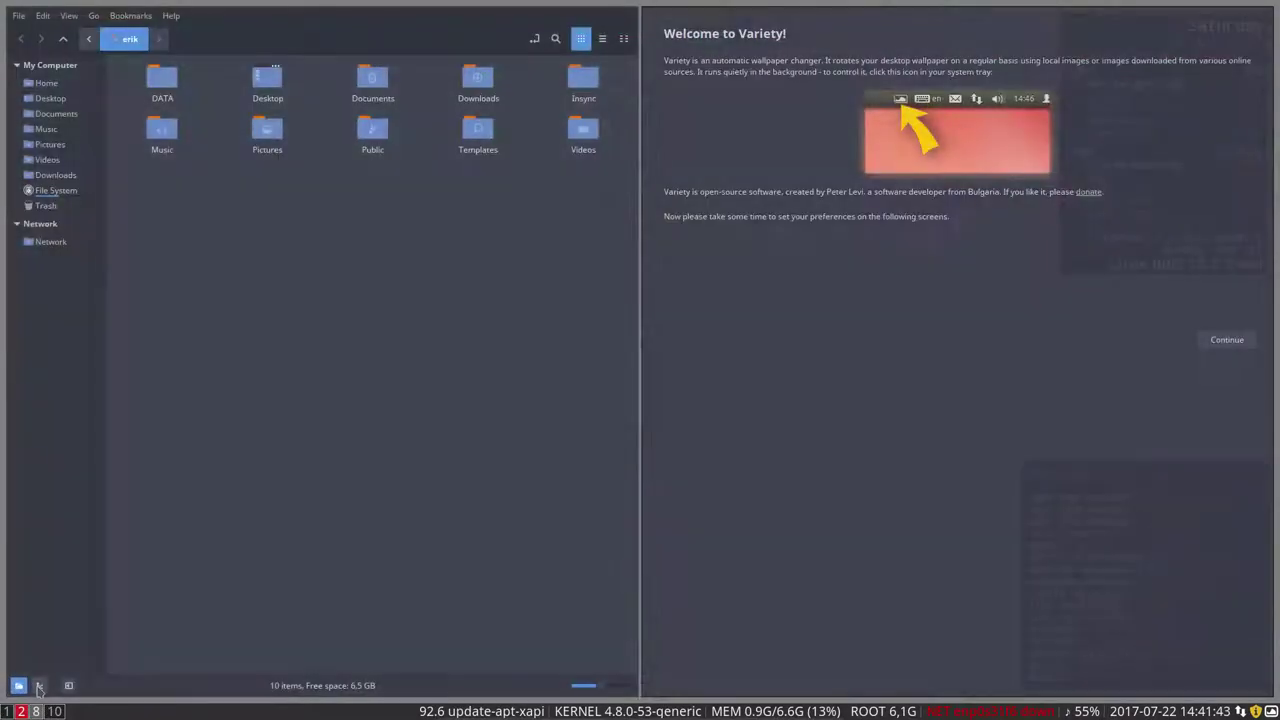
Open DATA > LinuxMint182i3 in Nemo and view its About credits
{"action": "double_click", "coordinate": [152, 80]}
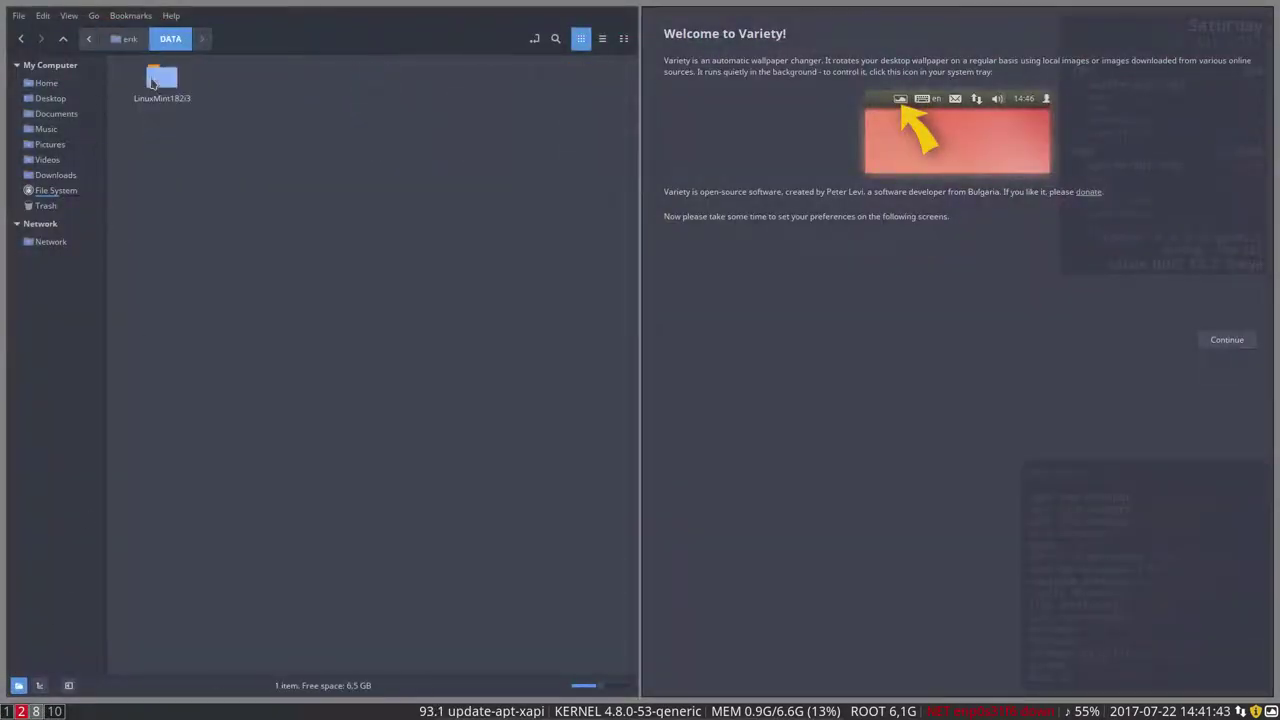
{"action": "double_click", "coordinate": [155, 80]}
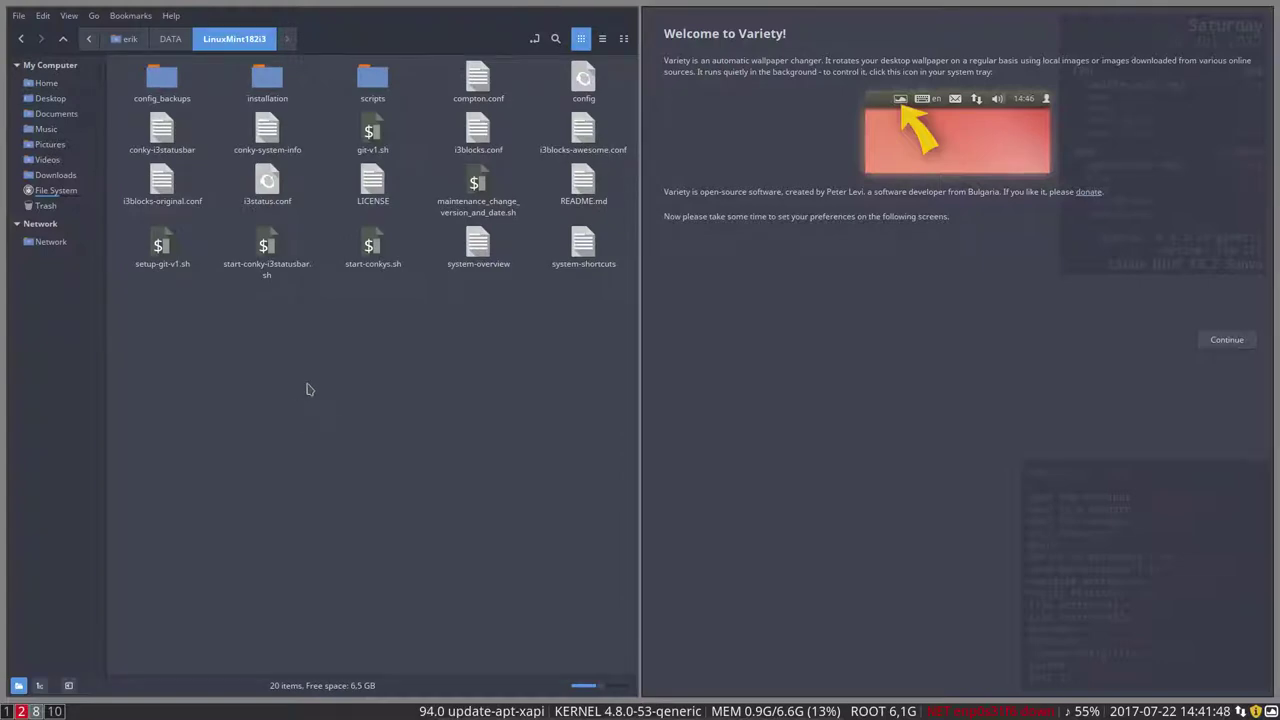
{"action": "left_click", "coordinate": [171, 15]}
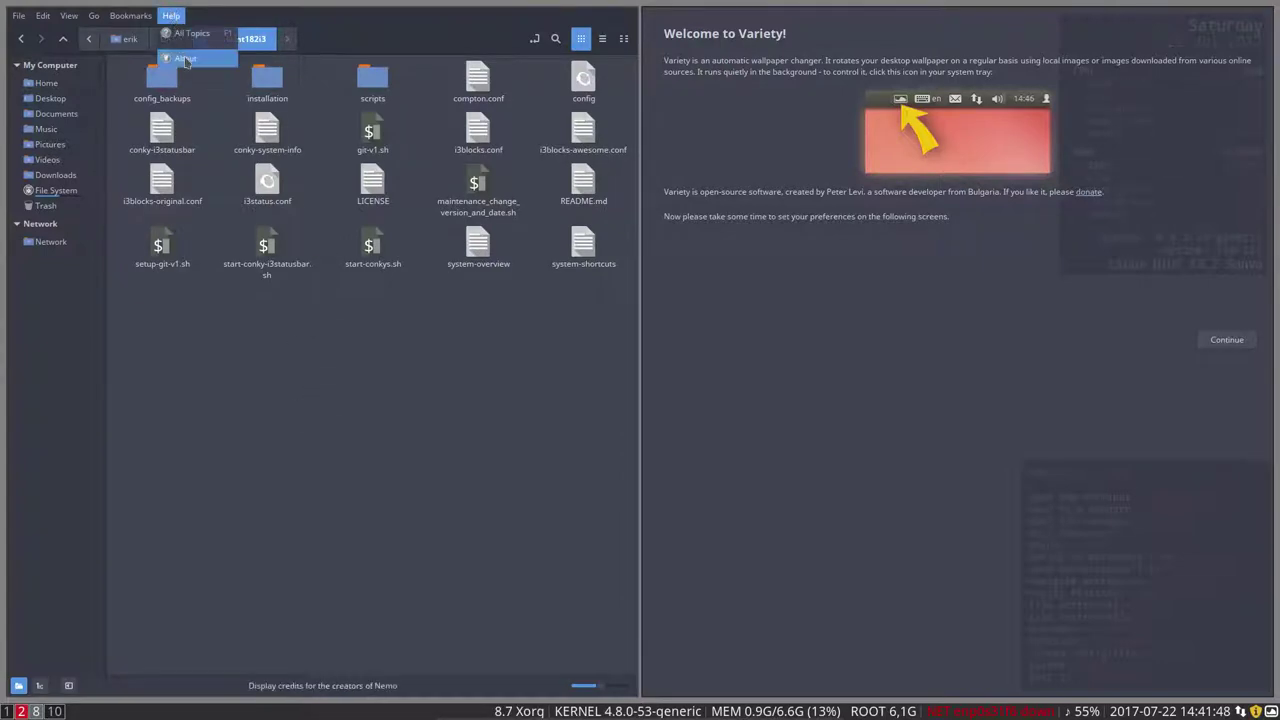
{"action": "left_click", "coordinate": [185, 60]}
{"action": "left_click", "coordinate": [421, 445]}
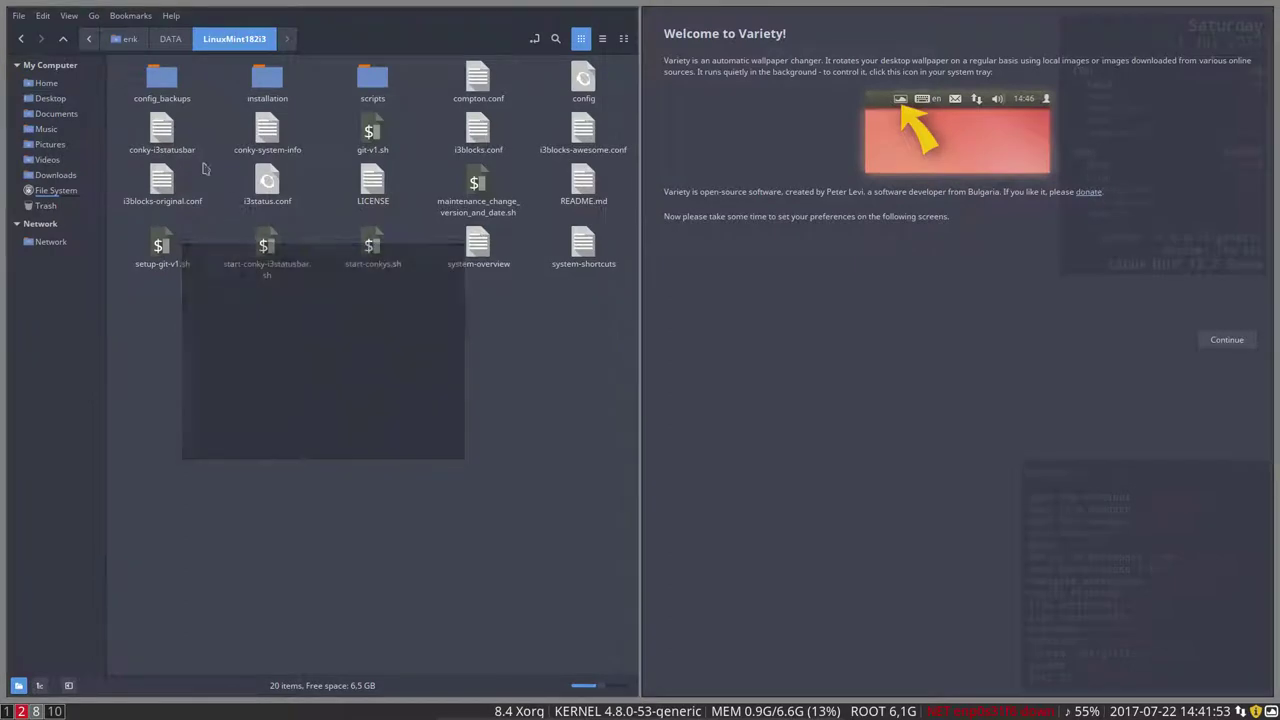
Add computer, refresh, home, open-in-terminal and new-folder buttons to Nemo's toolbar, then open a terminal here
{"action": "left_click", "coordinate": [46, 16]}
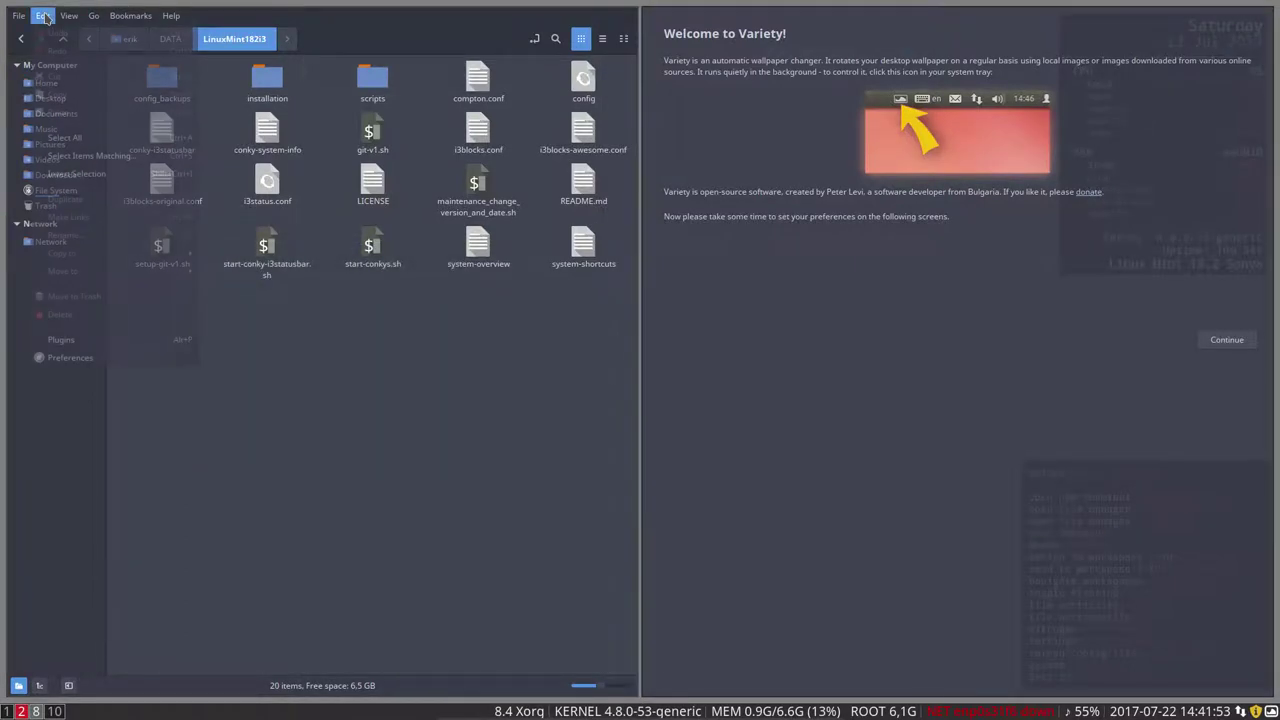
{"action": "left_click", "coordinate": [98, 361]}
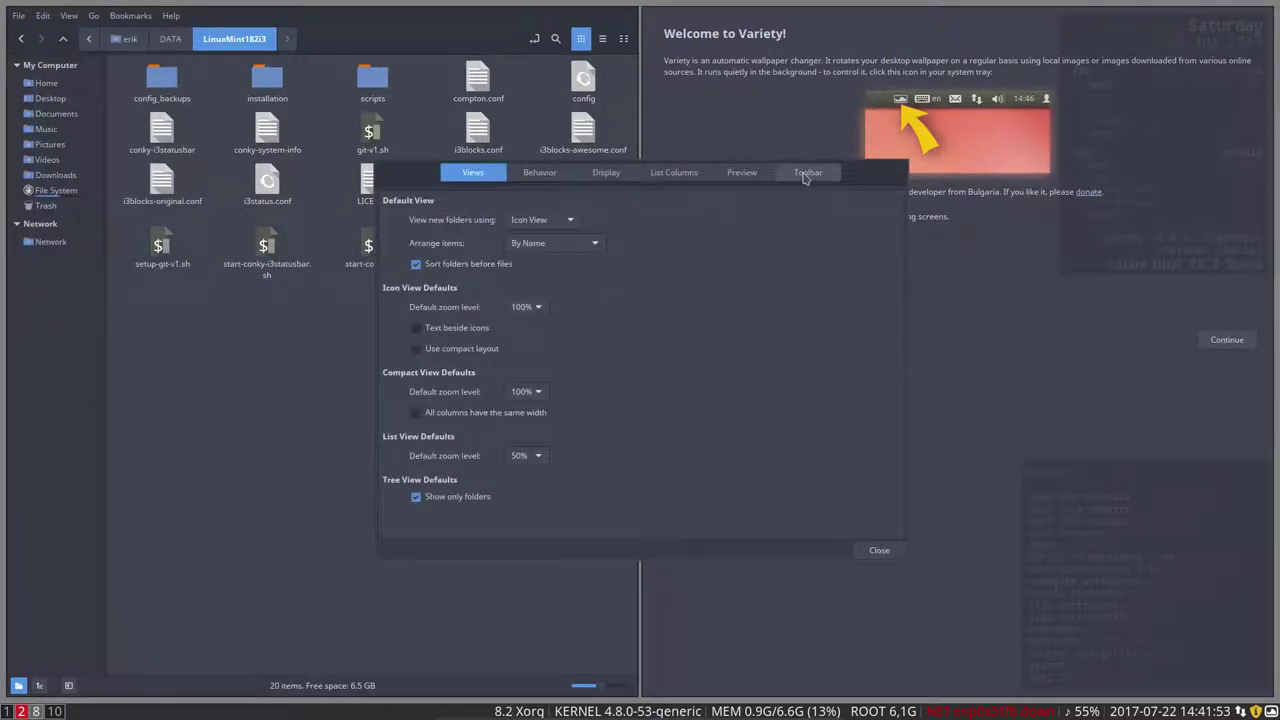
{"action": "left_click", "coordinate": [806, 174]}
{"action": "left_click", "coordinate": [466, 300]}
{"action": "left_click", "coordinate": [462, 280]}
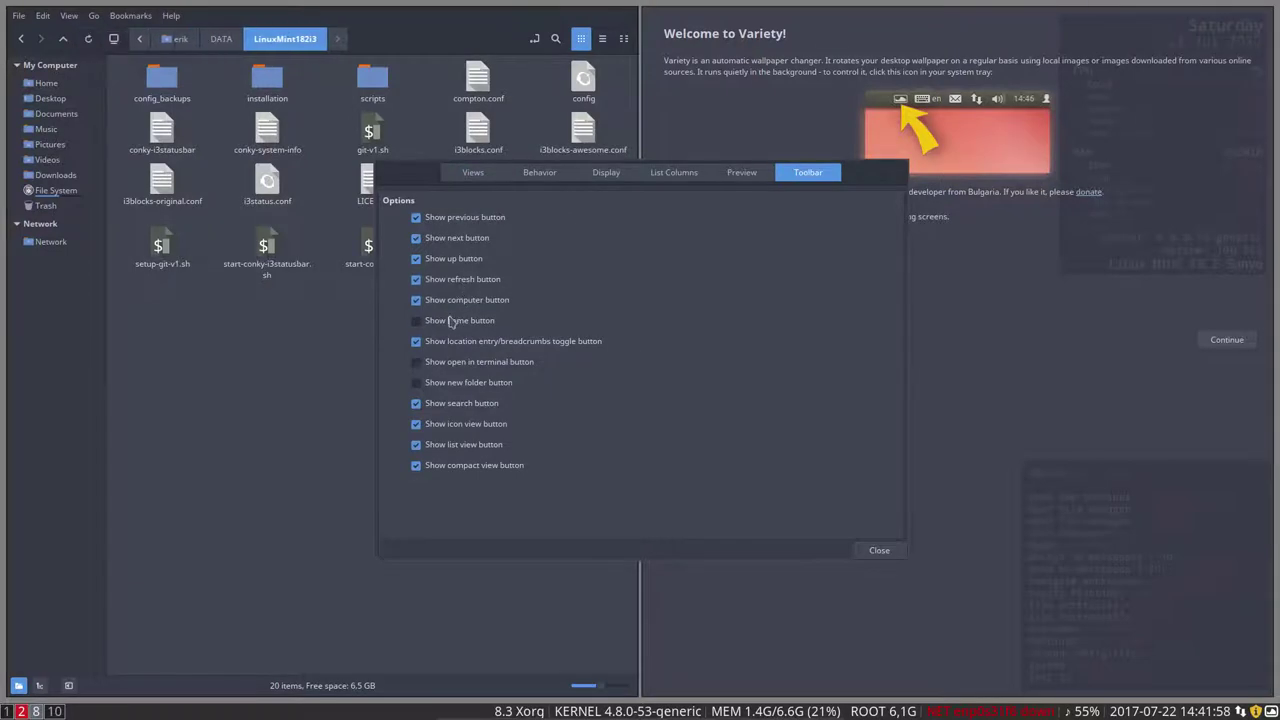
{"action": "left_click", "coordinate": [449, 320]}
{"action": "left_click", "coordinate": [448, 362]}
{"action": "left_click", "coordinate": [460, 382]}
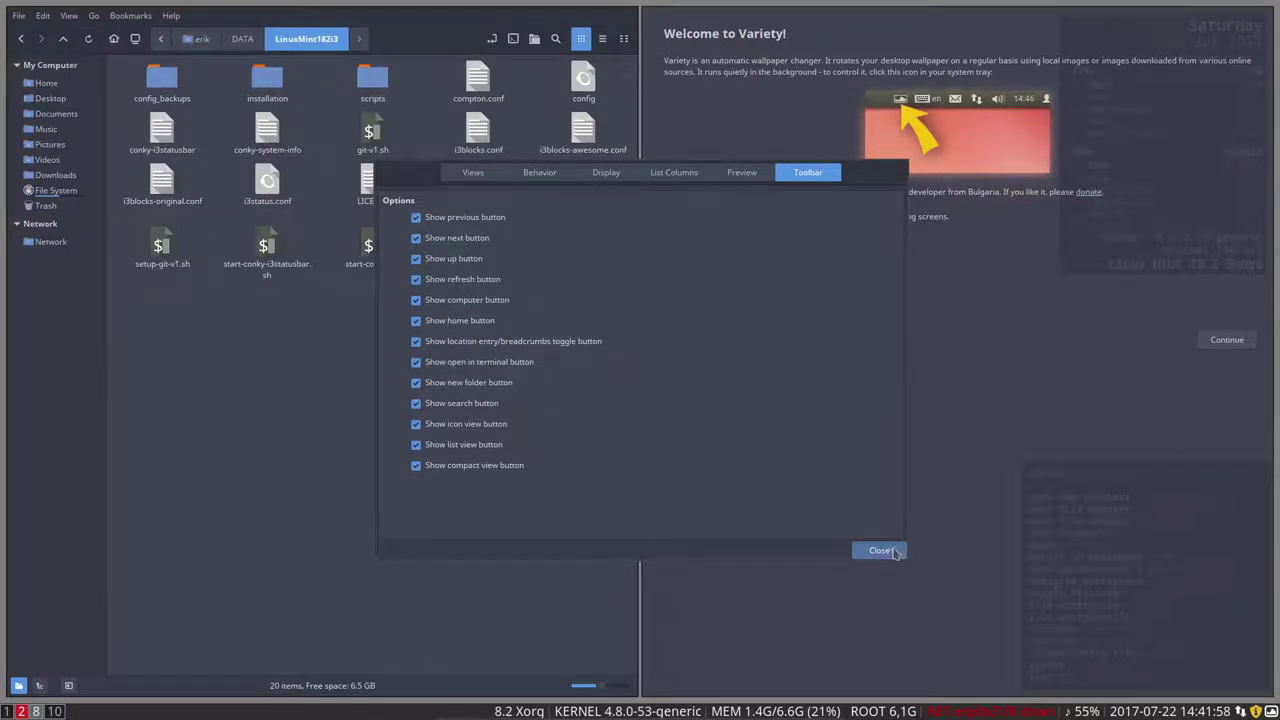
{"action": "left_click", "coordinate": [880, 550]}
{"action": "left_click", "coordinate": [513, 40]}
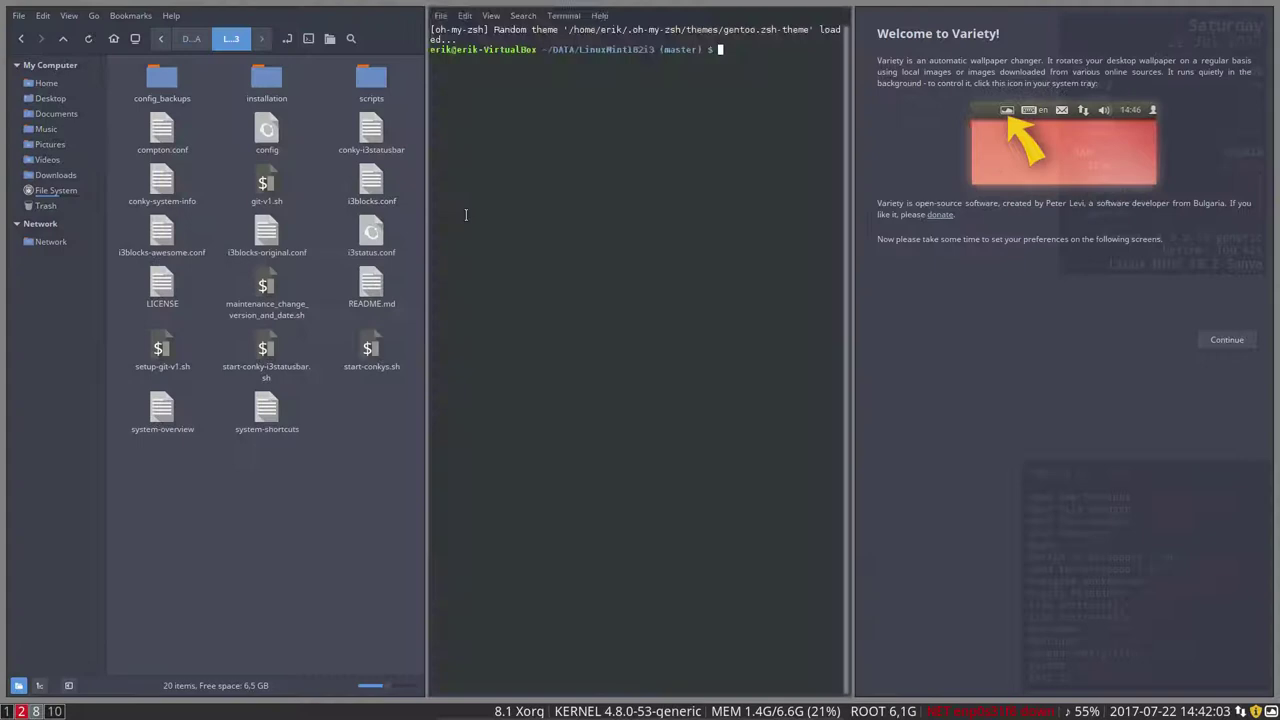
Close the test terminal and open a terminal in installation/applications with install-screenkey-v1.sh selected
{"action": "key", "text": "super+shift+q"}
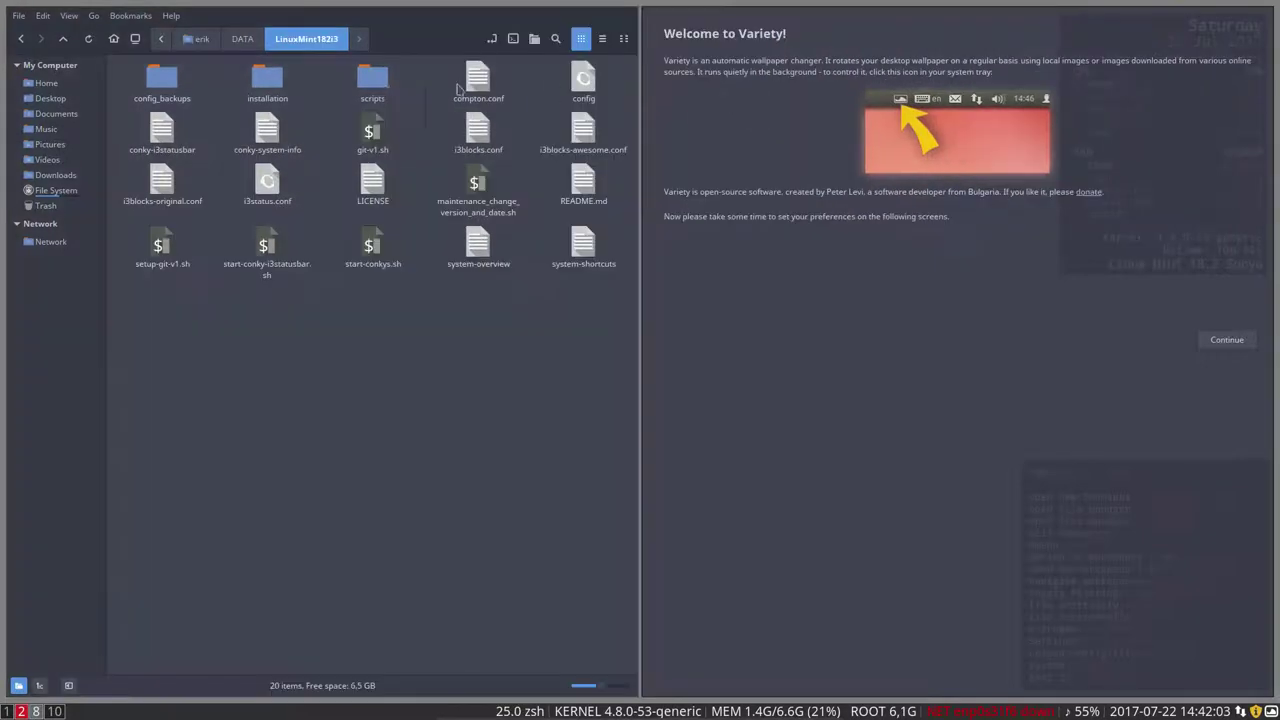
{"action": "double_click", "coordinate": [267, 80]}
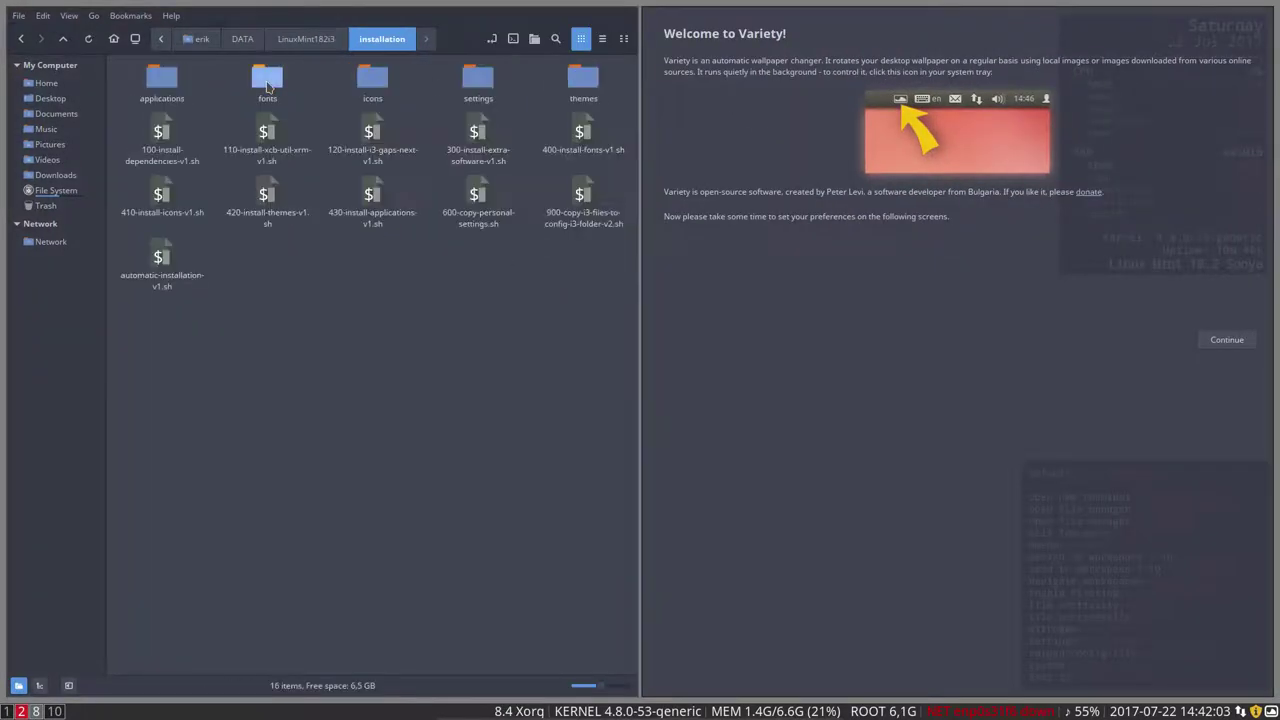
{"action": "double_click", "coordinate": [162, 82]}
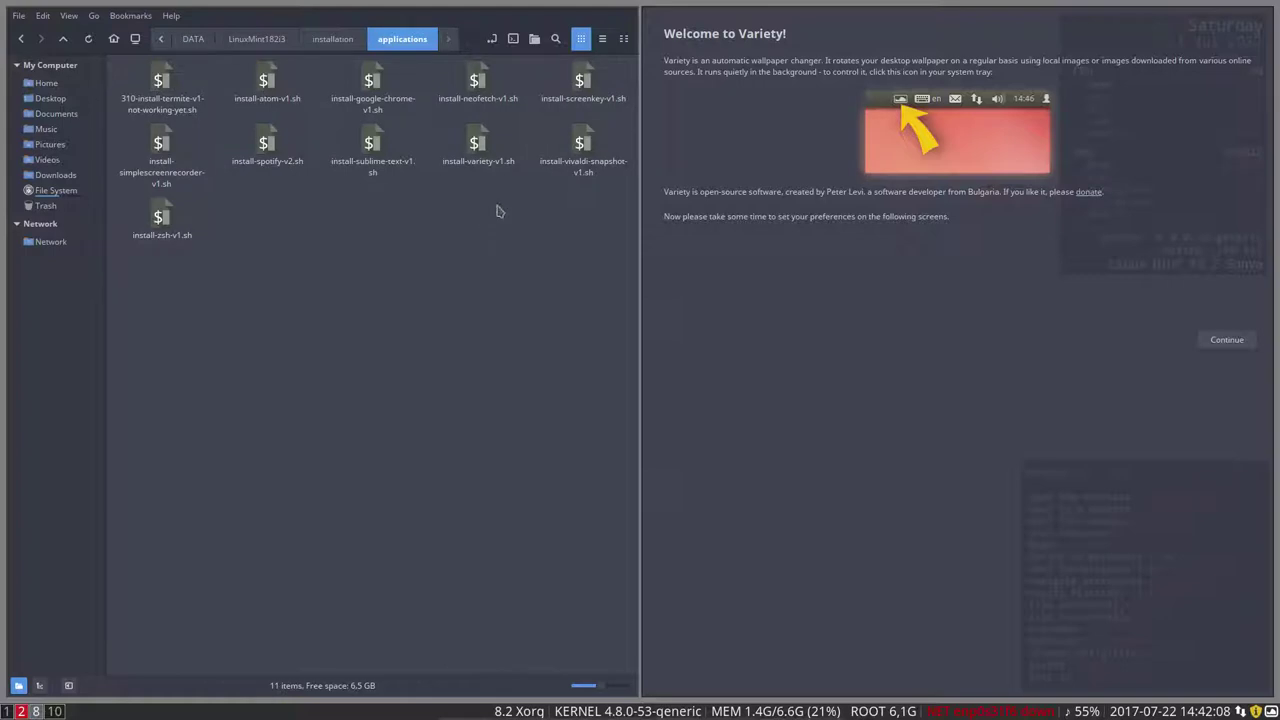
{"action": "left_click", "coordinate": [583, 80]}
{"action": "left_click", "coordinate": [514, 42]}
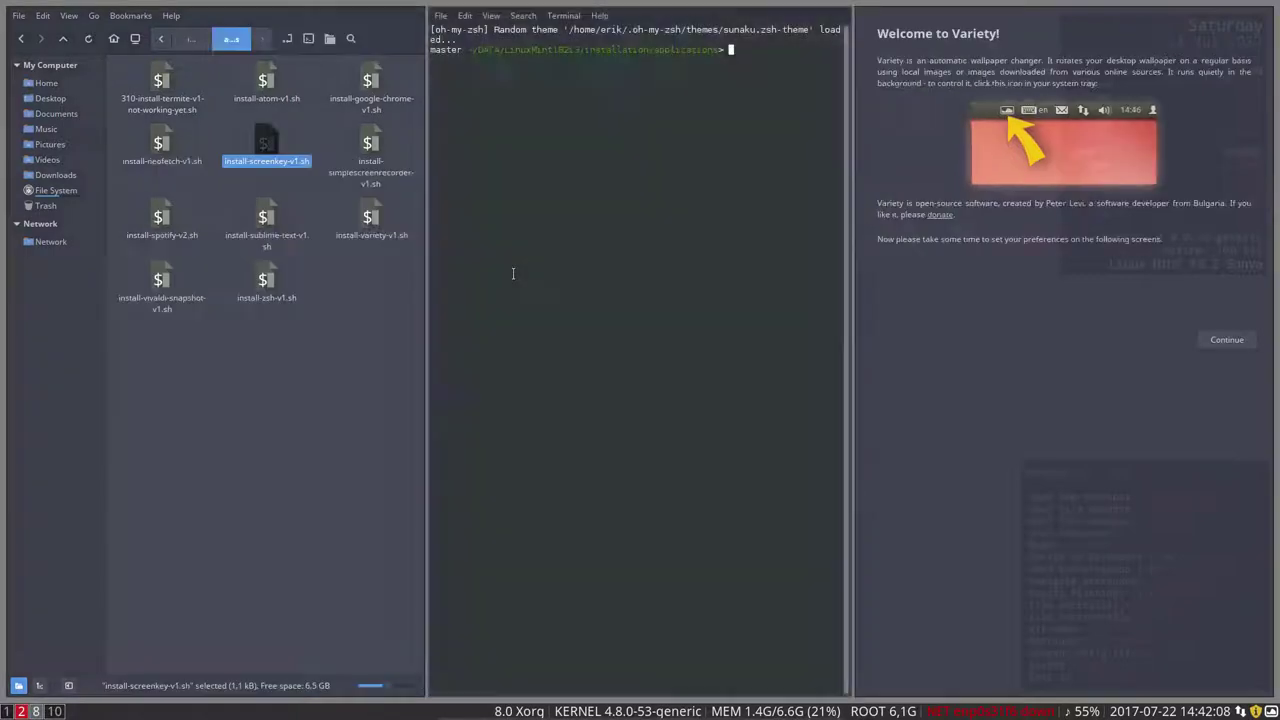
Run ./install-screenkey-v1.sh and confirm the administrator password to install Screenkey
{"action": "type", "text": "./install-scr"}
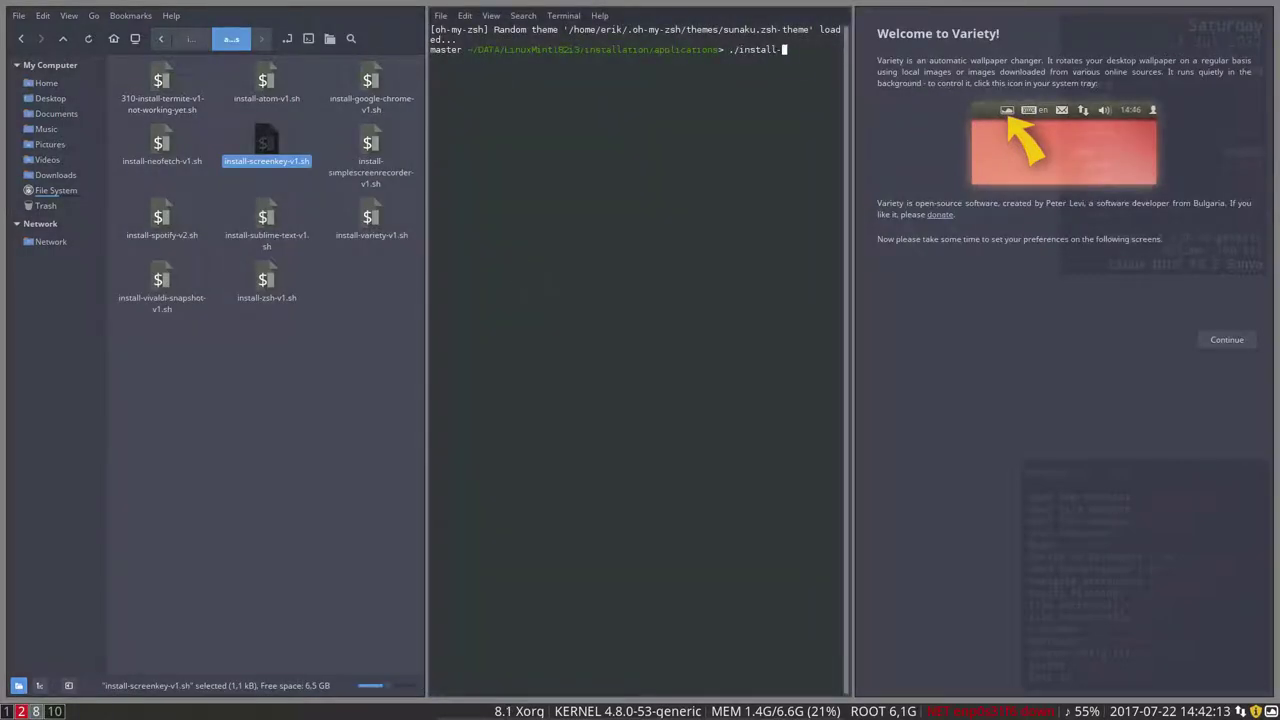
{"action": "key", "text": "Tab"}
{"action": "key", "text": "Return"}
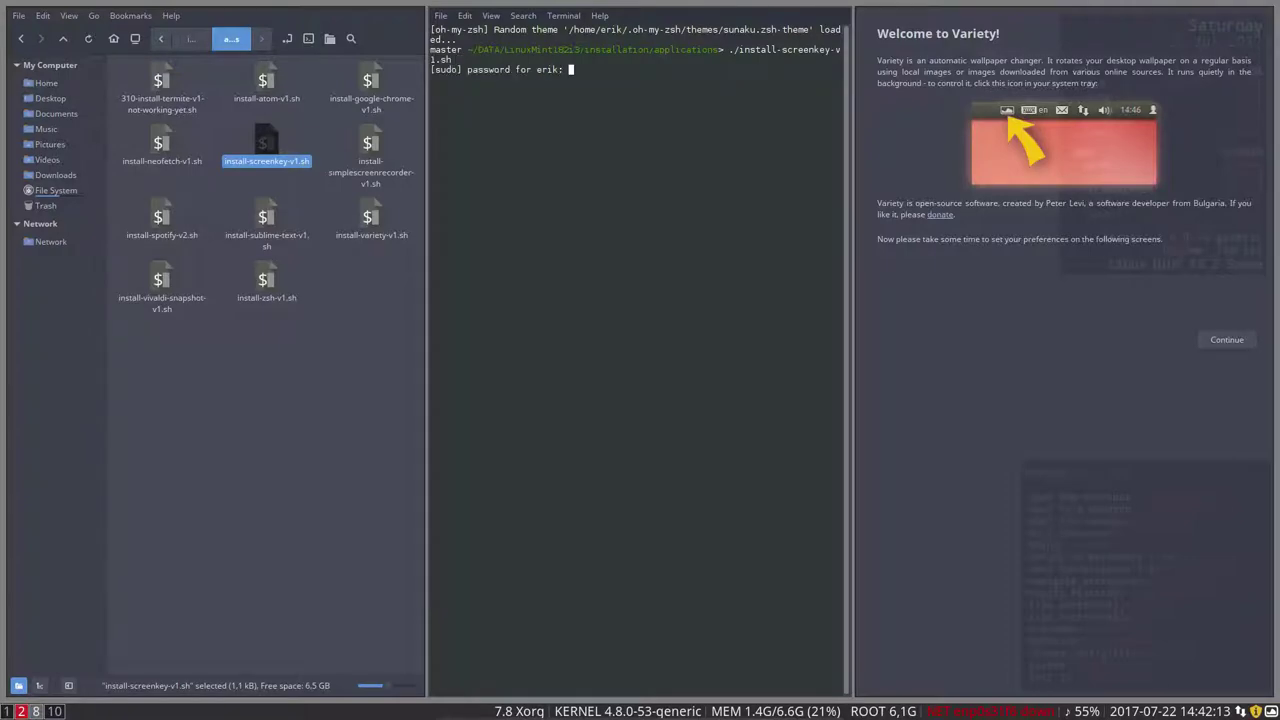
{"action": "key", "text": "Return"}
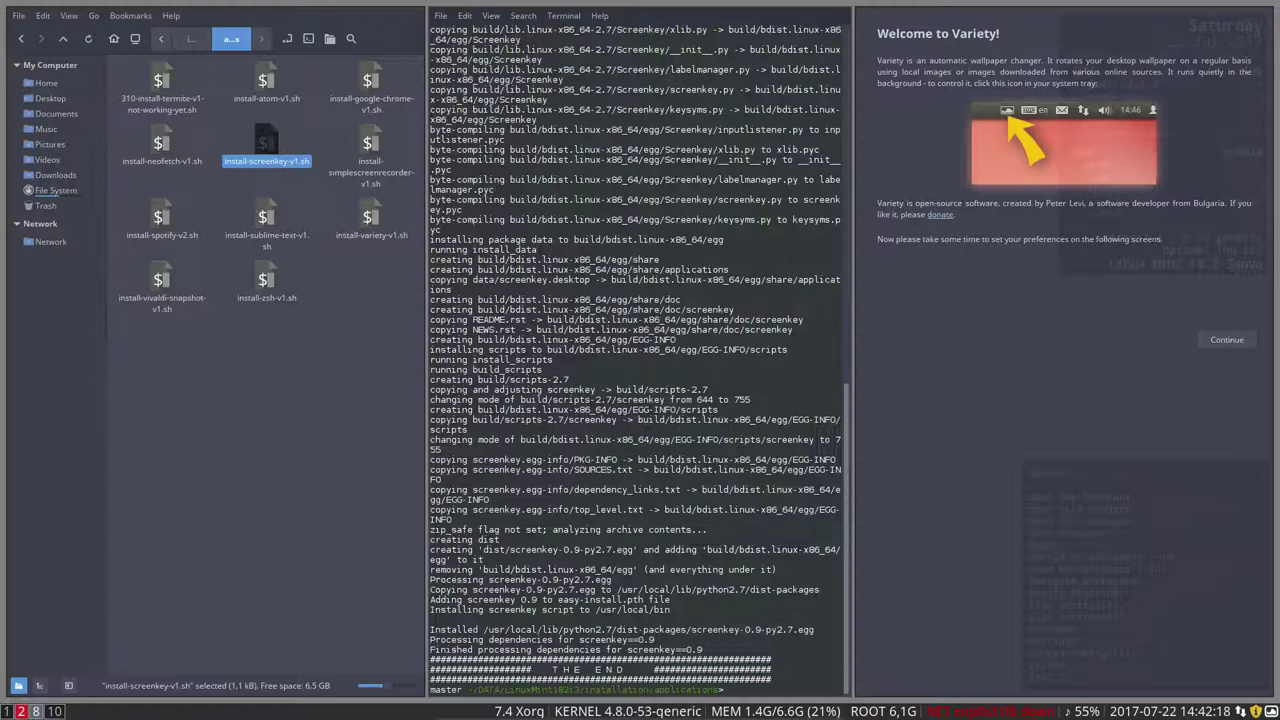
Launch screenkey from the dmenu launcher
{"action": "key", "text": "super+d"}
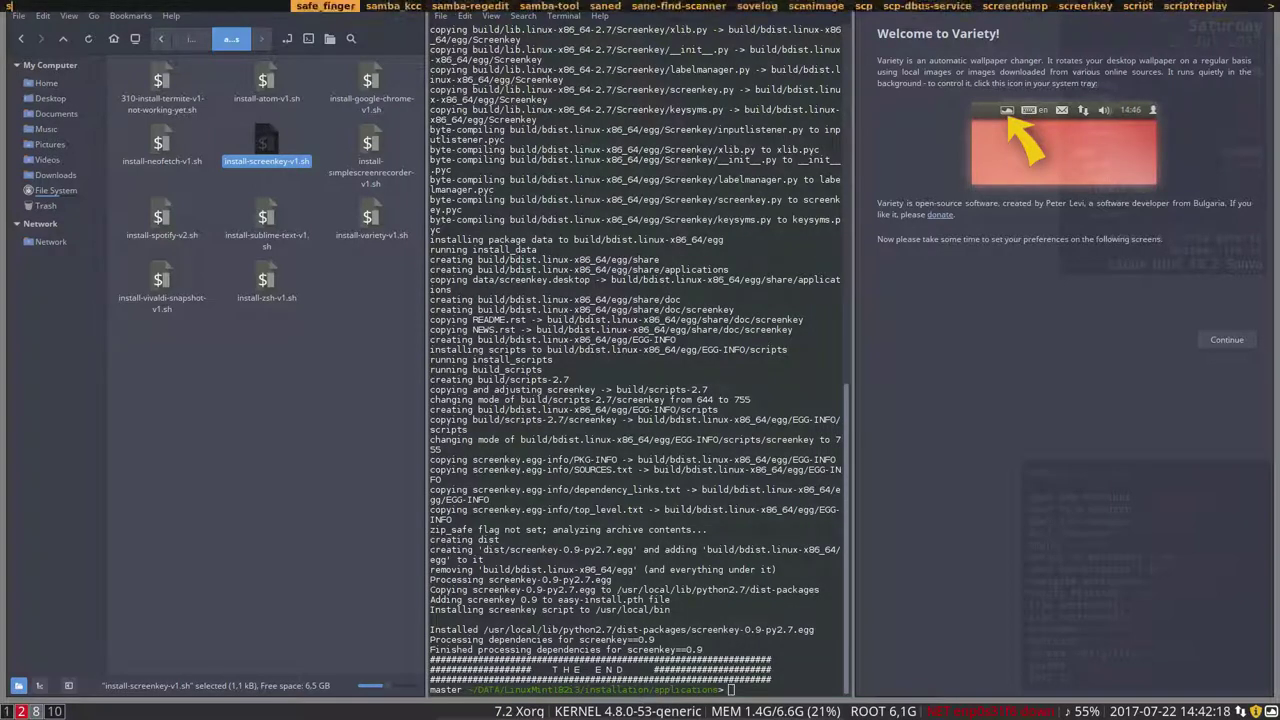
{"action": "type", "text": "scree"}
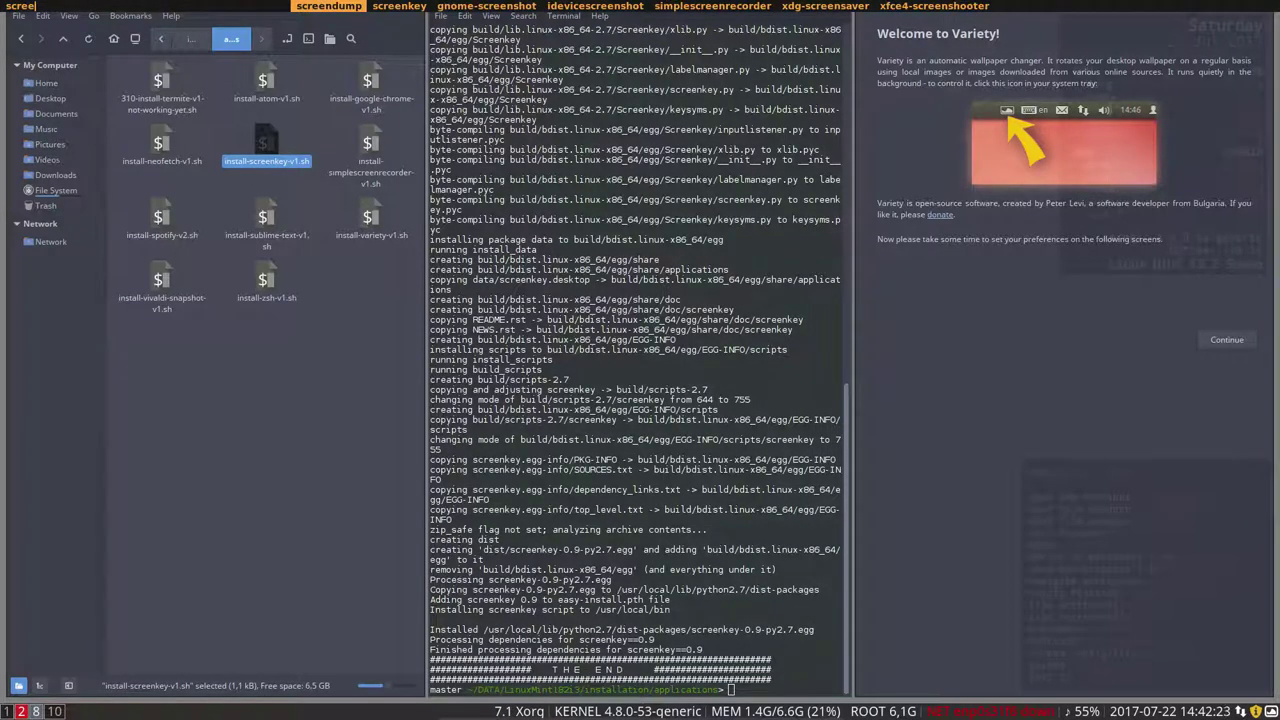
{"action": "type", "text": "nkey"}
{"action": "key", "text": "Return"}
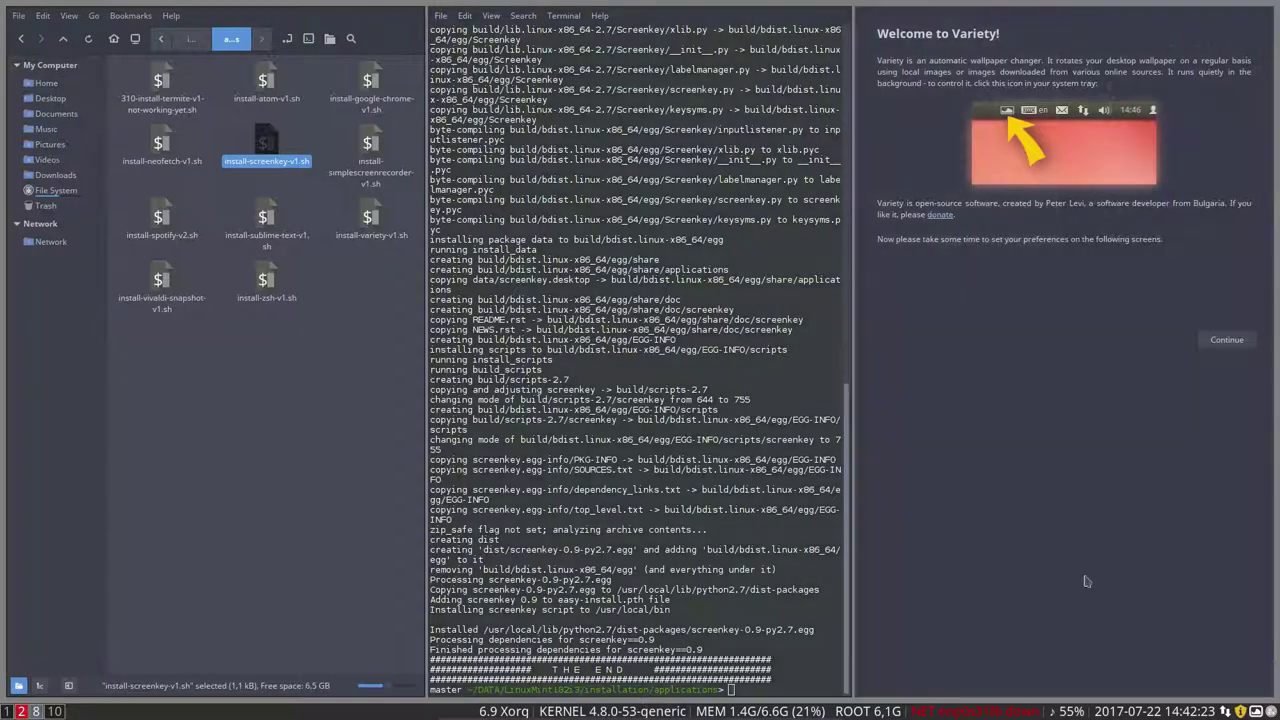
Set Screenkey preferences to display keys for 1,5 seconds and always show Shift
{"action": "left_click", "coordinate": [1267, 705]}
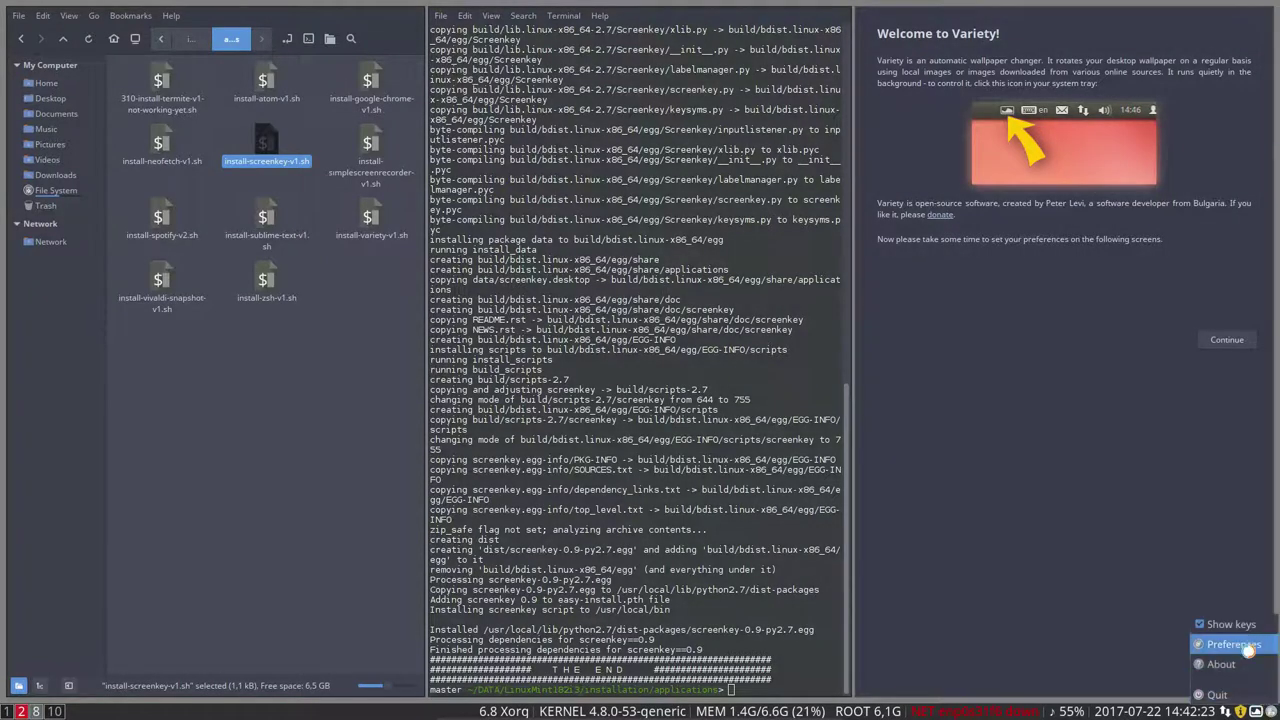
{"action": "left_click", "coordinate": [1245, 646]}
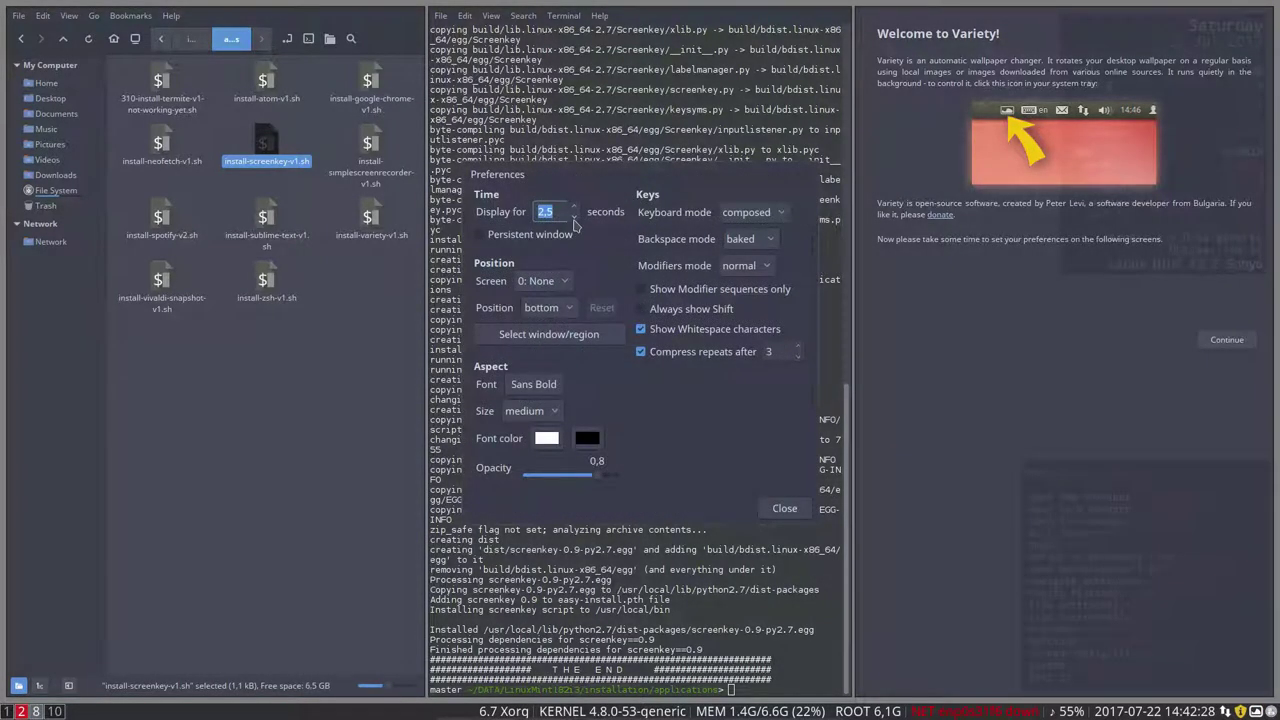
{"action": "left_click", "coordinate": [575, 220]}
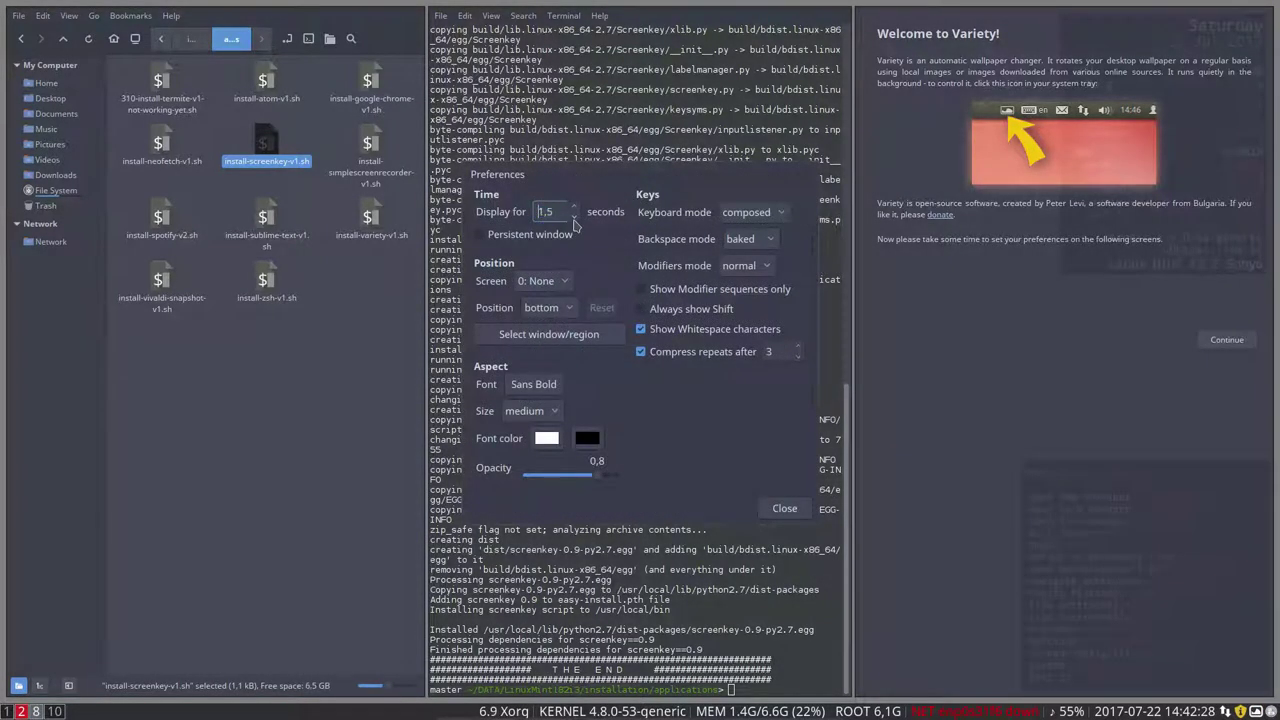
{"action": "left_click", "coordinate": [690, 309]}
{"action": "left_click", "coordinate": [784, 508]}
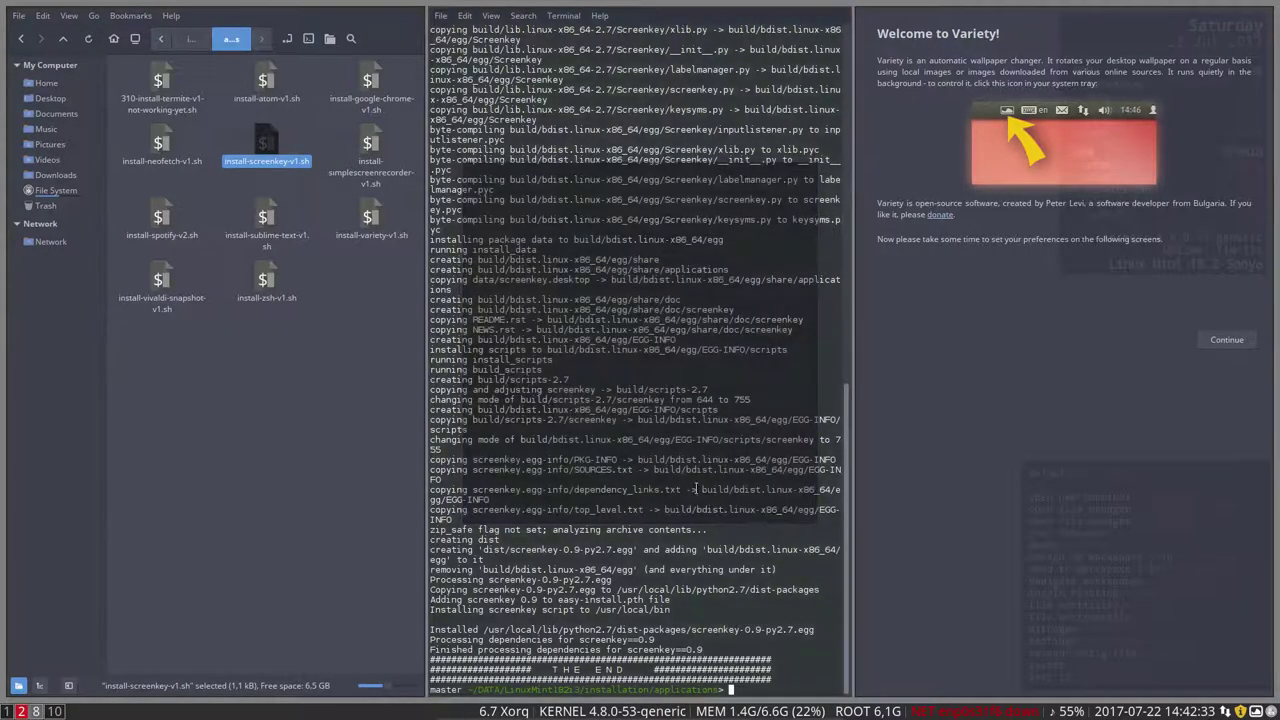
Close the terminal and finish Variety's welcome, declining to join VRTY.ORG
{"action": "key", "text": "super+shift+q"}
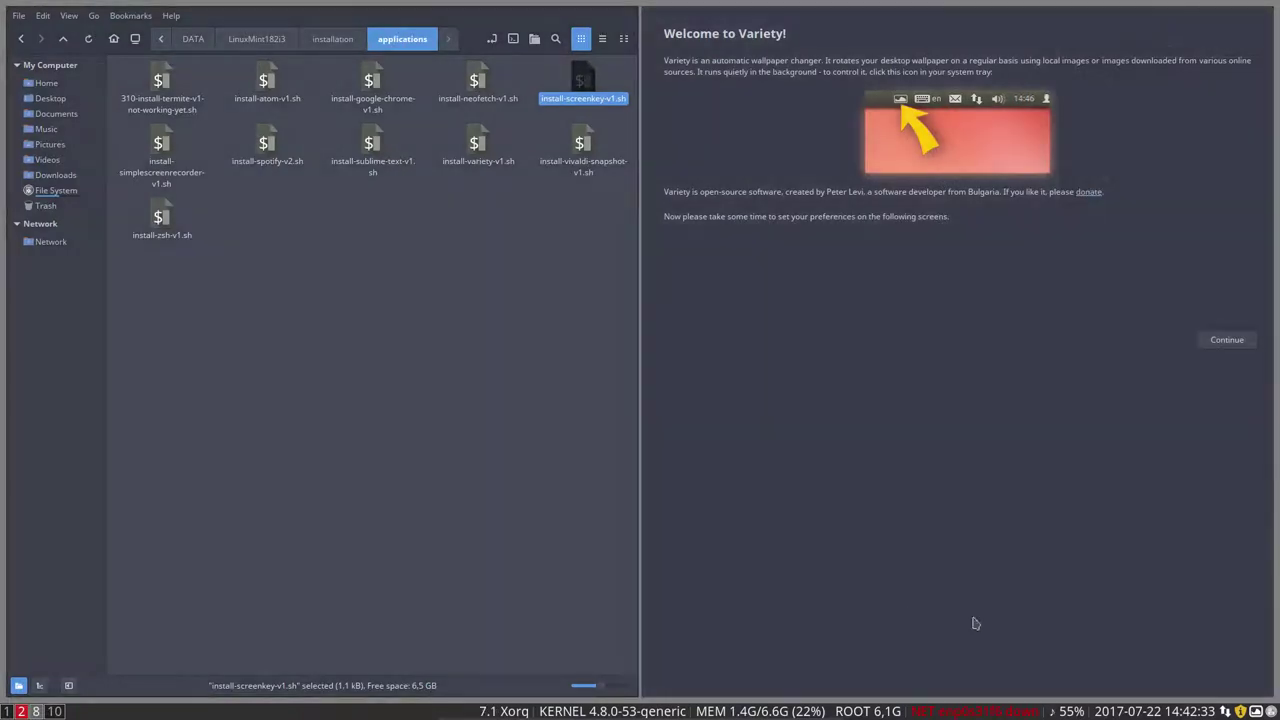
{"action": "left_click", "coordinate": [1227, 339]}
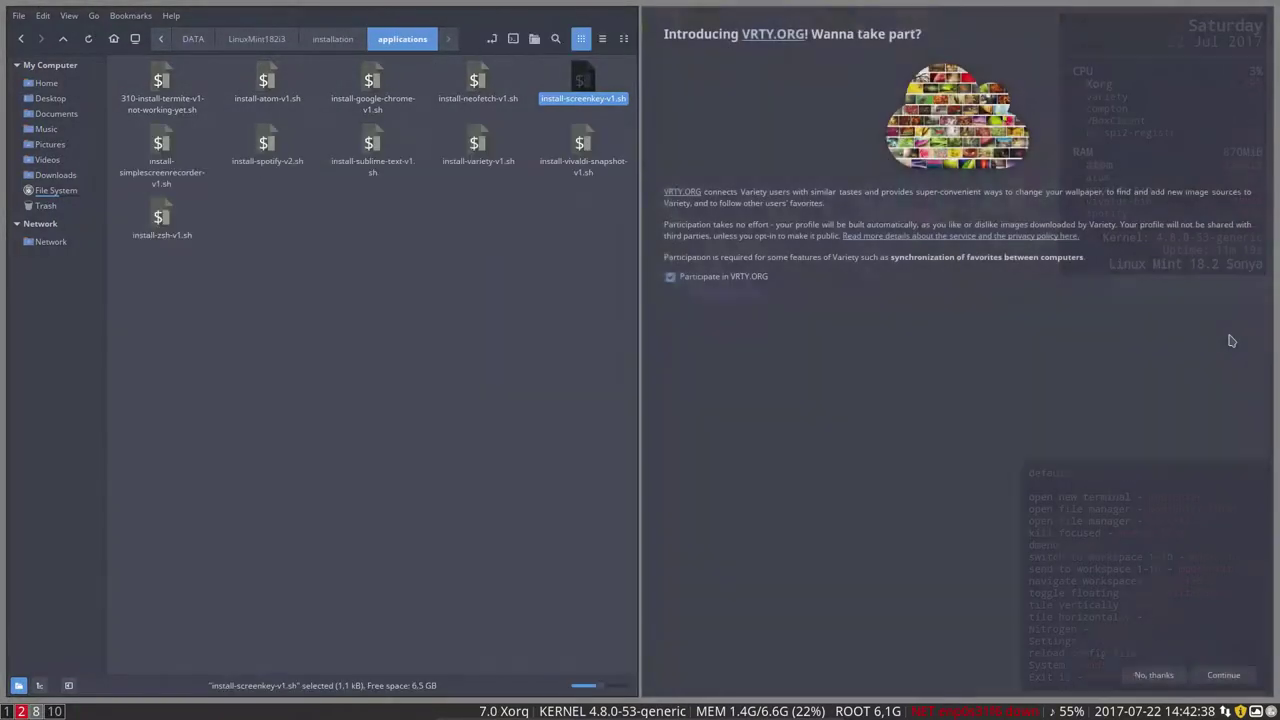
{"action": "left_click", "coordinate": [1154, 675]}
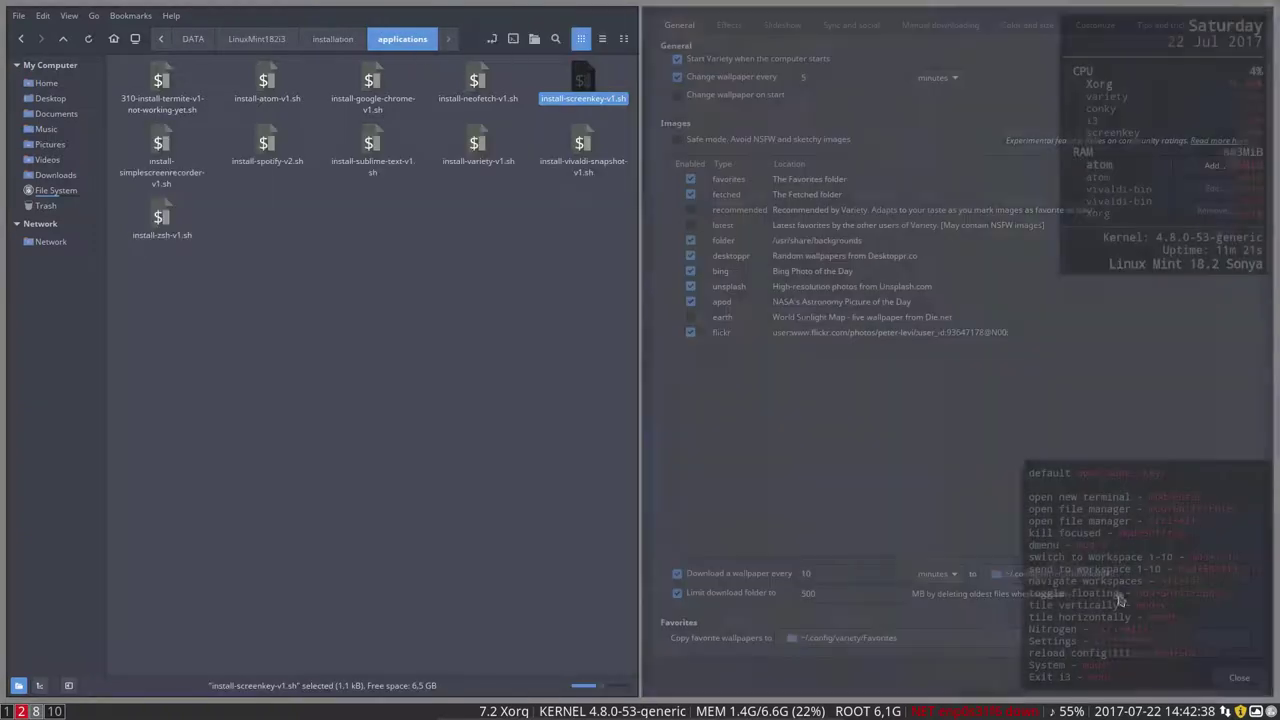
{"action": "left_click", "coordinate": [1236, 688]}
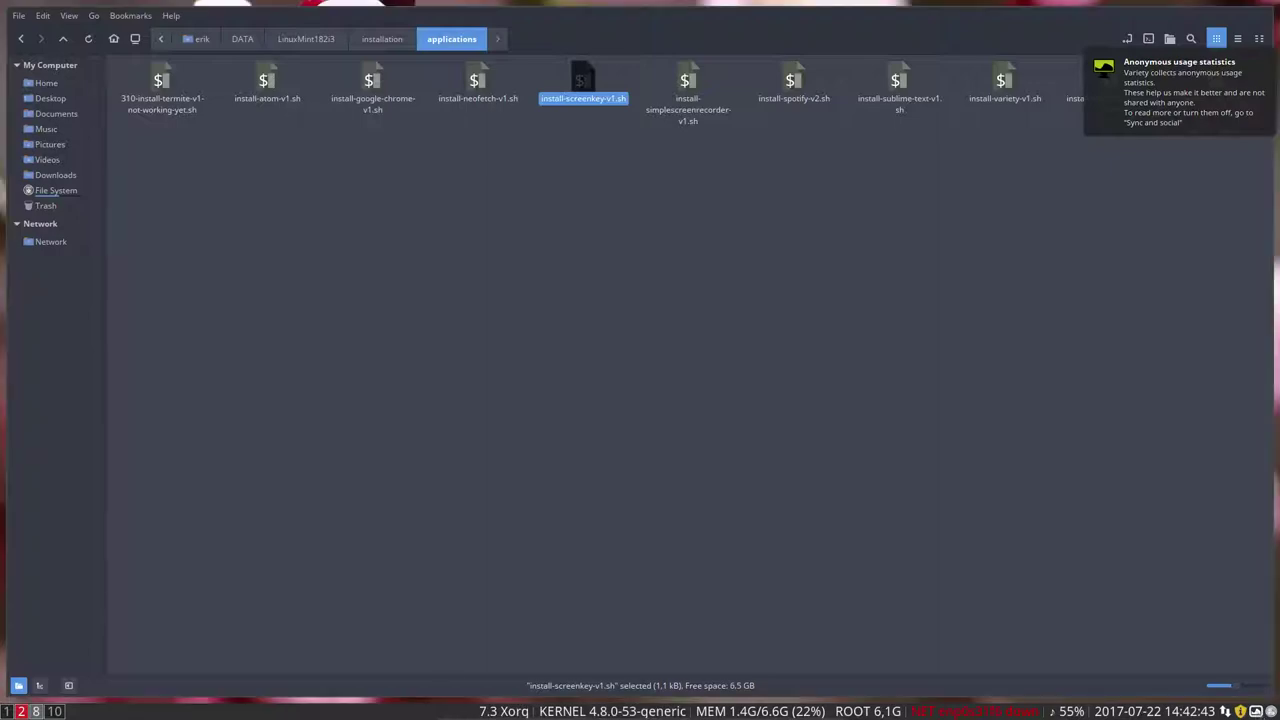
Switch to empty workspace 4 showing the white-flower wallpaper and keybinding list
{"action": "key", "text": "super+apostrophe"}
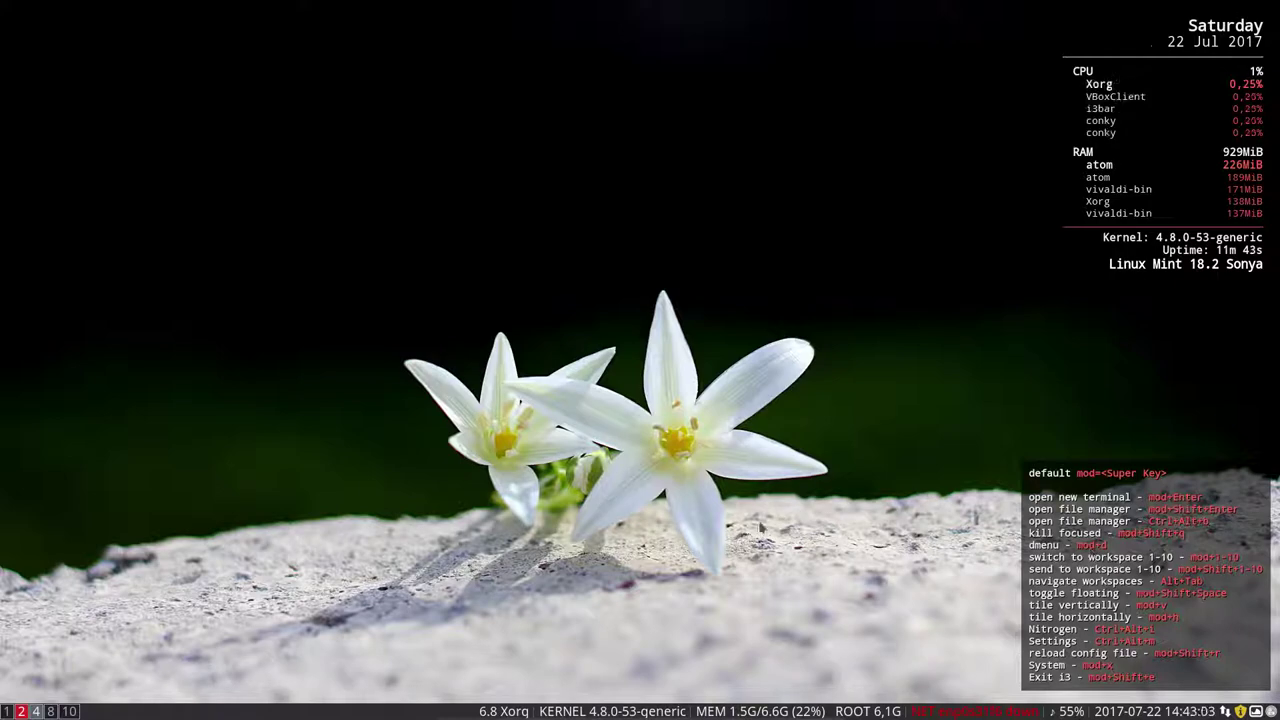
Return to Atom on workspace 2, dismiss its Welcome pages and allow anonymous usage stats
{"action": "left_click", "coordinate": [20, 711]}
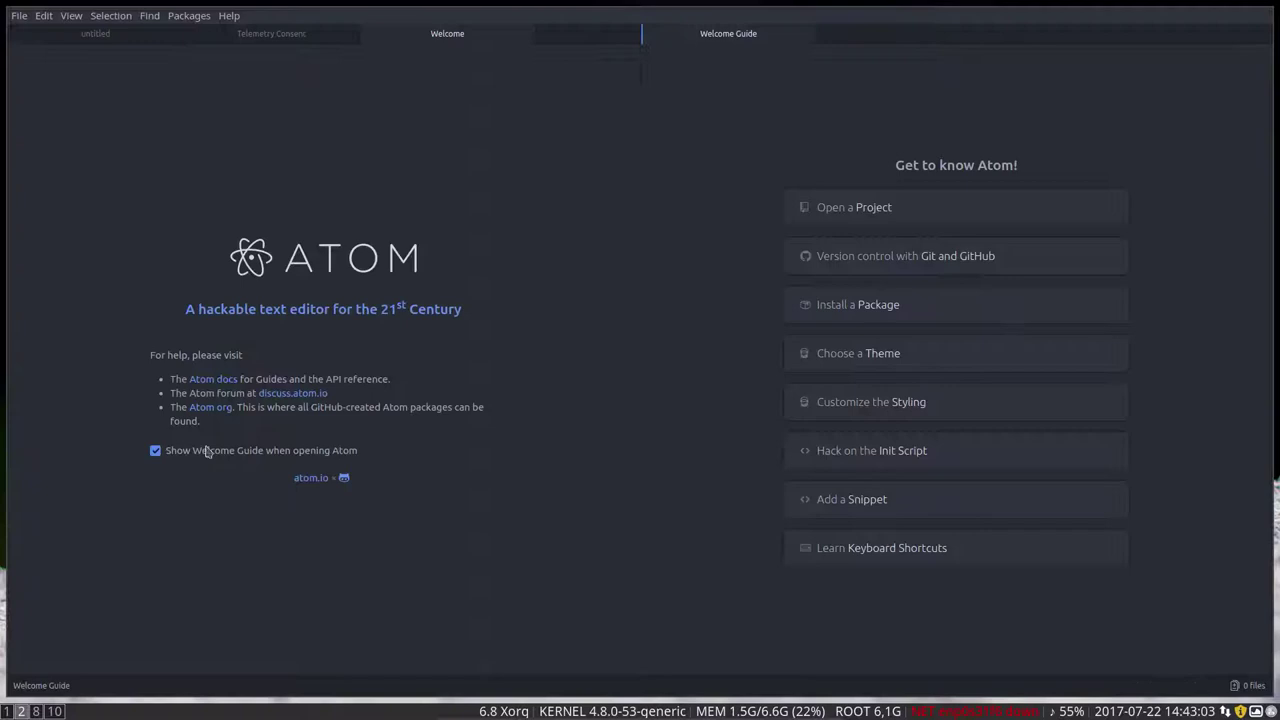
{"action": "left_click", "coordinate": [156, 454]}
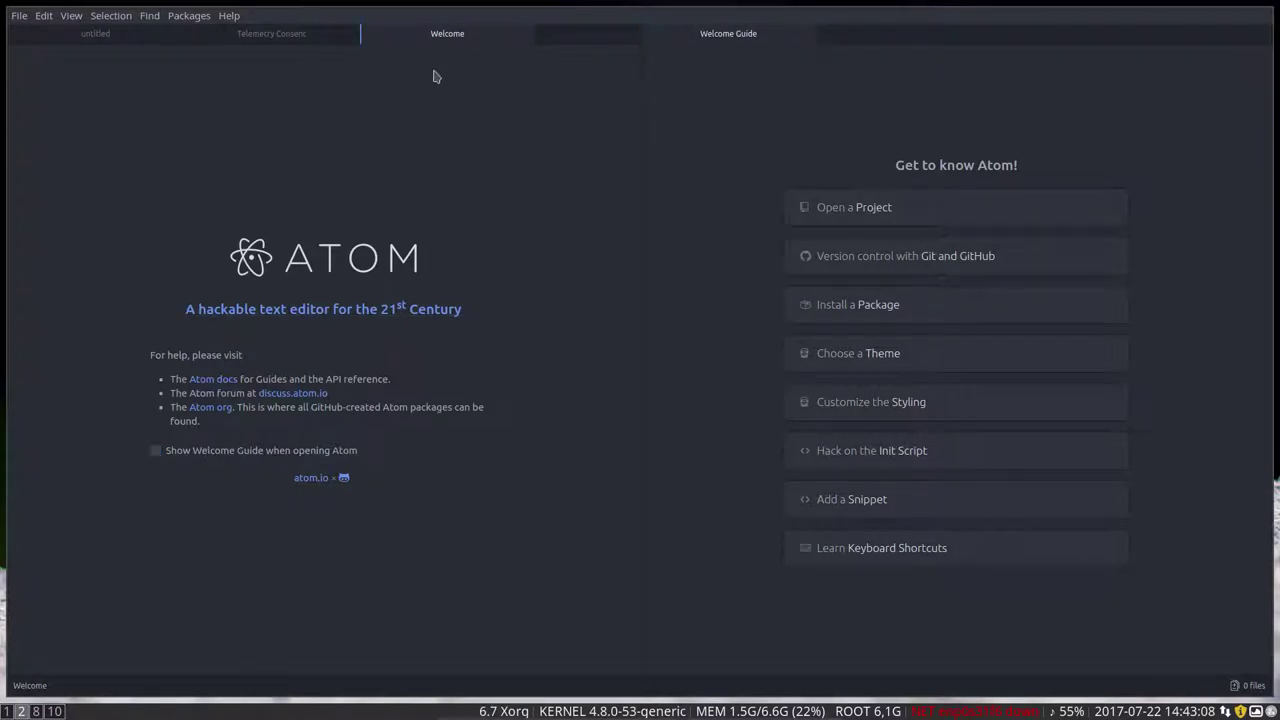
{"action": "left_click", "coordinate": [524, 33]}
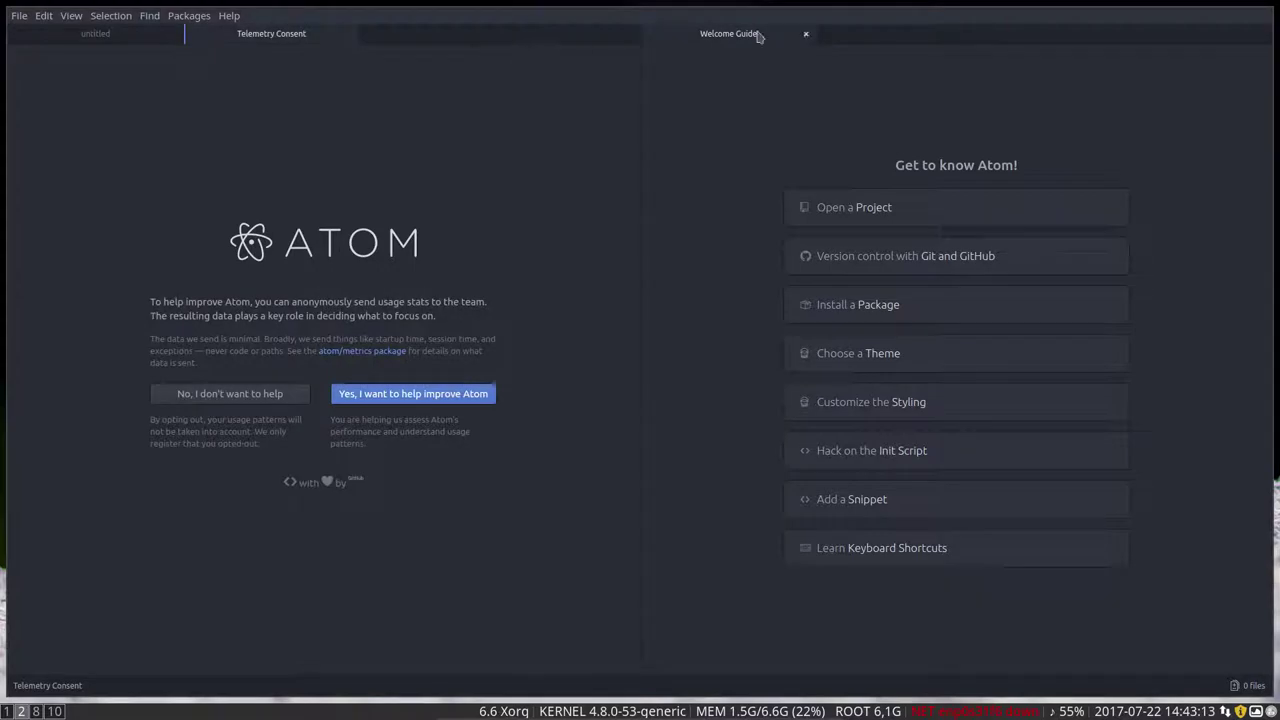
{"action": "left_click", "coordinate": [805, 33]}
{"action": "left_click", "coordinate": [672, 395]}
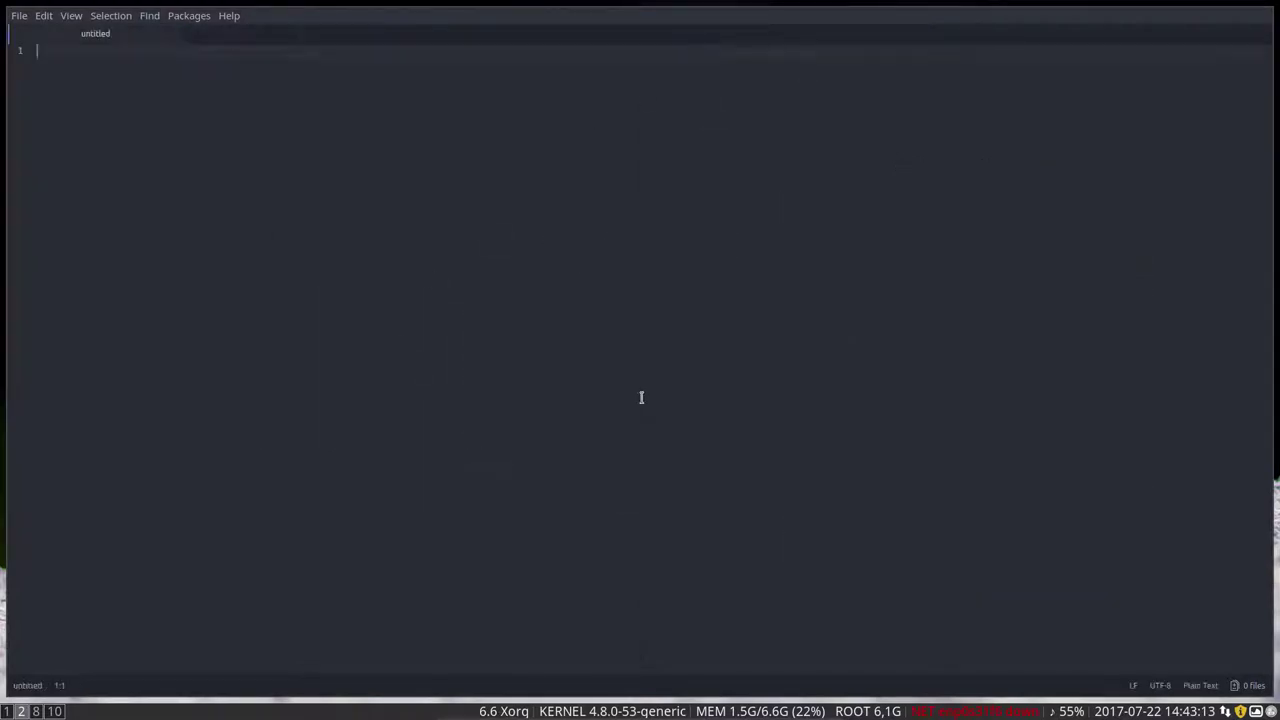
Add the hidden ~/.config/i3 folder to Atom as a project folder
{"action": "left_click", "coordinate": [24, 14]}
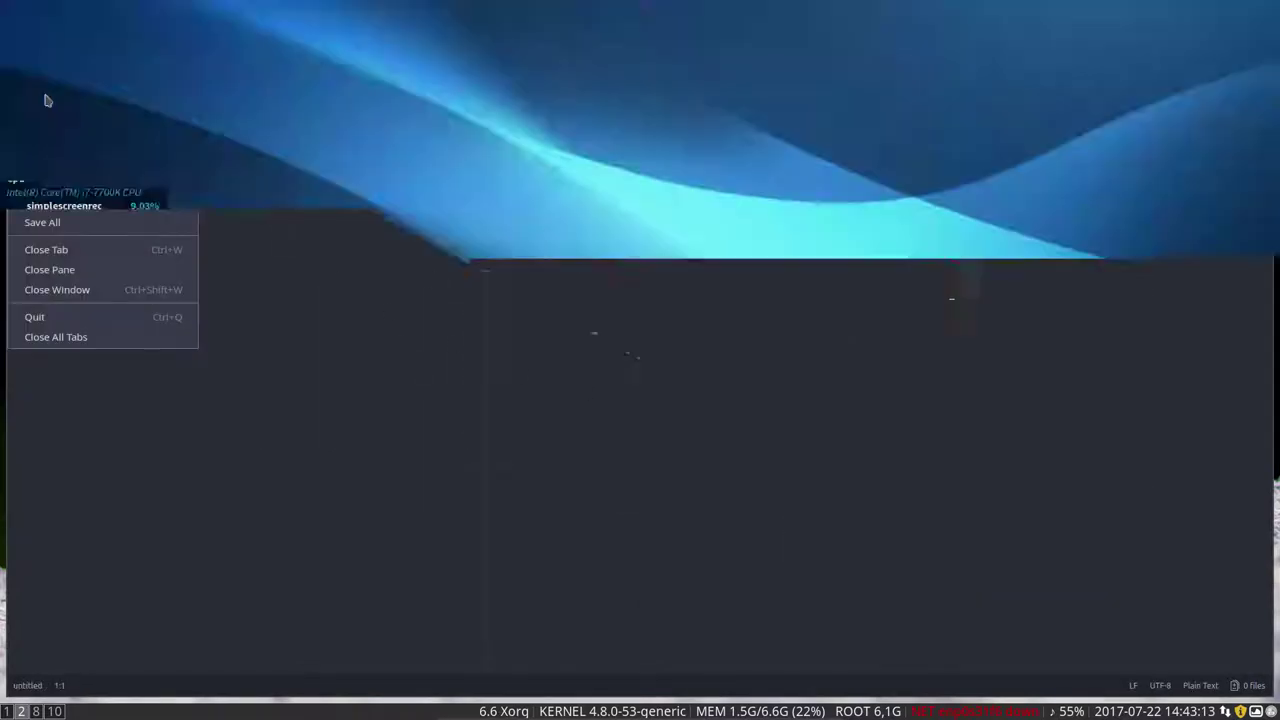
{"action": "left_click", "coordinate": [45, 100]}
{"action": "left_click", "coordinate": [410, 245]}
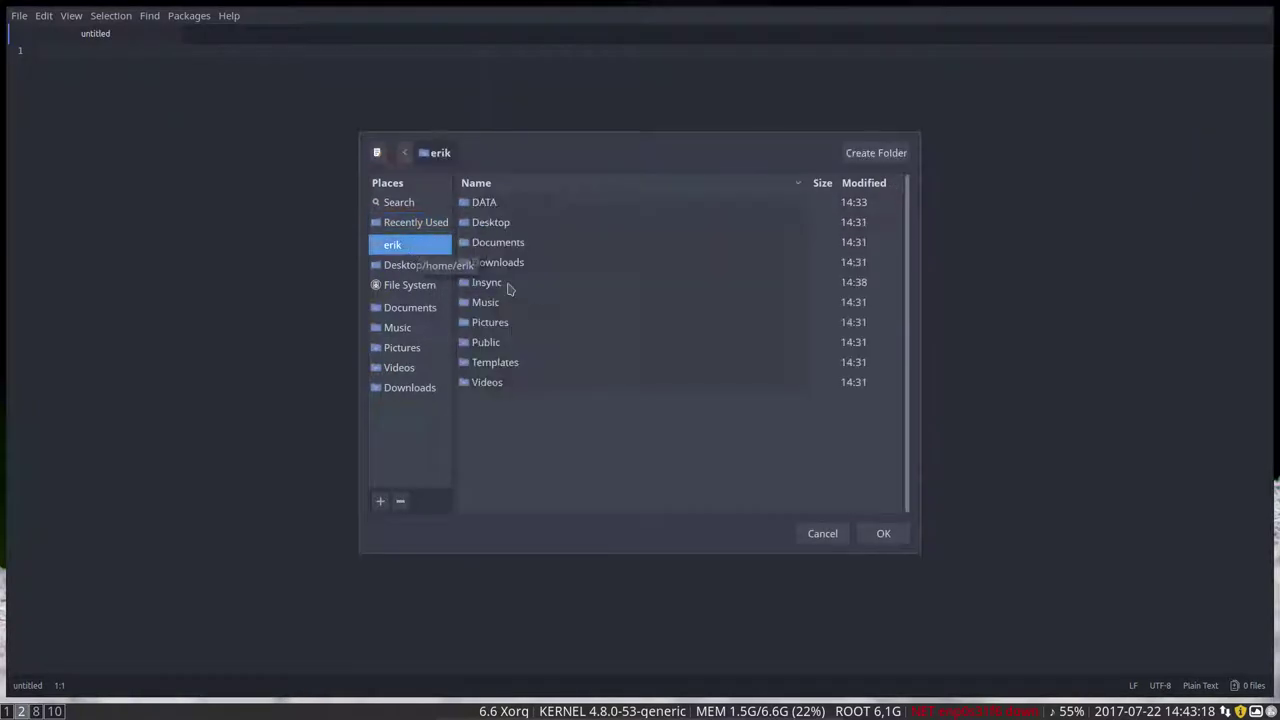
{"action": "key", "text": "ctrl+h"}
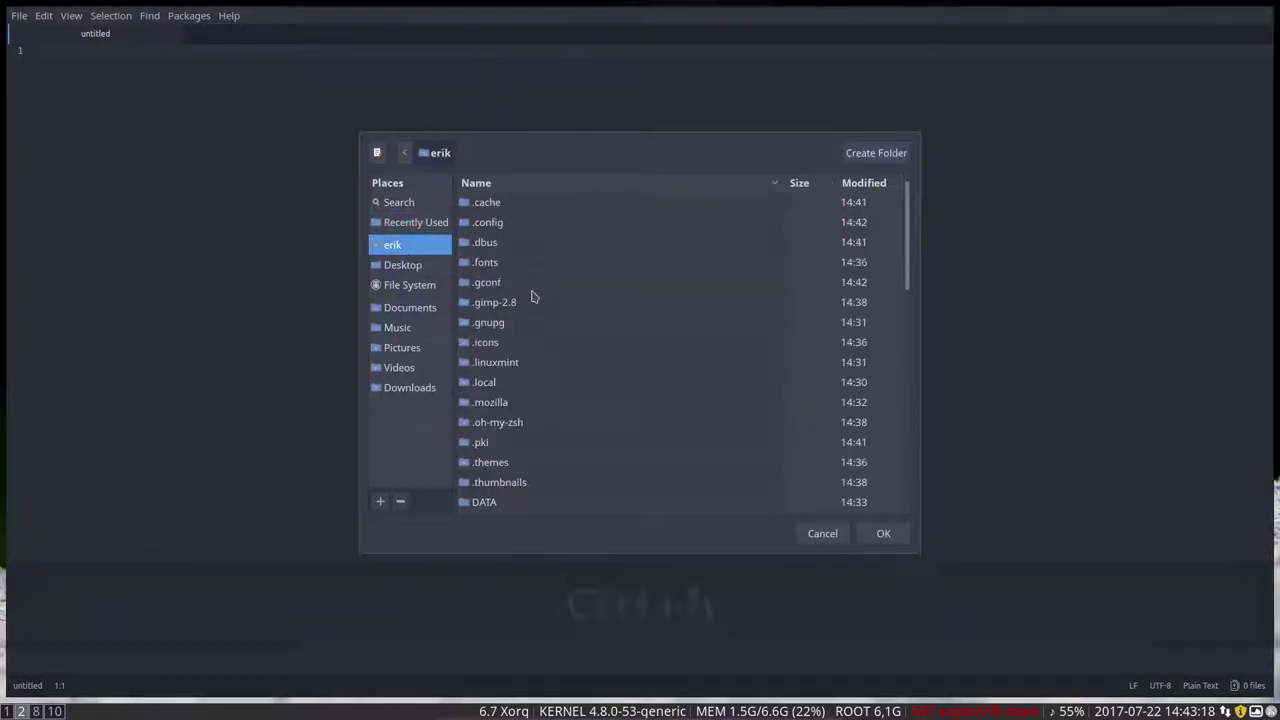
{"action": "double_click", "coordinate": [497, 222]}
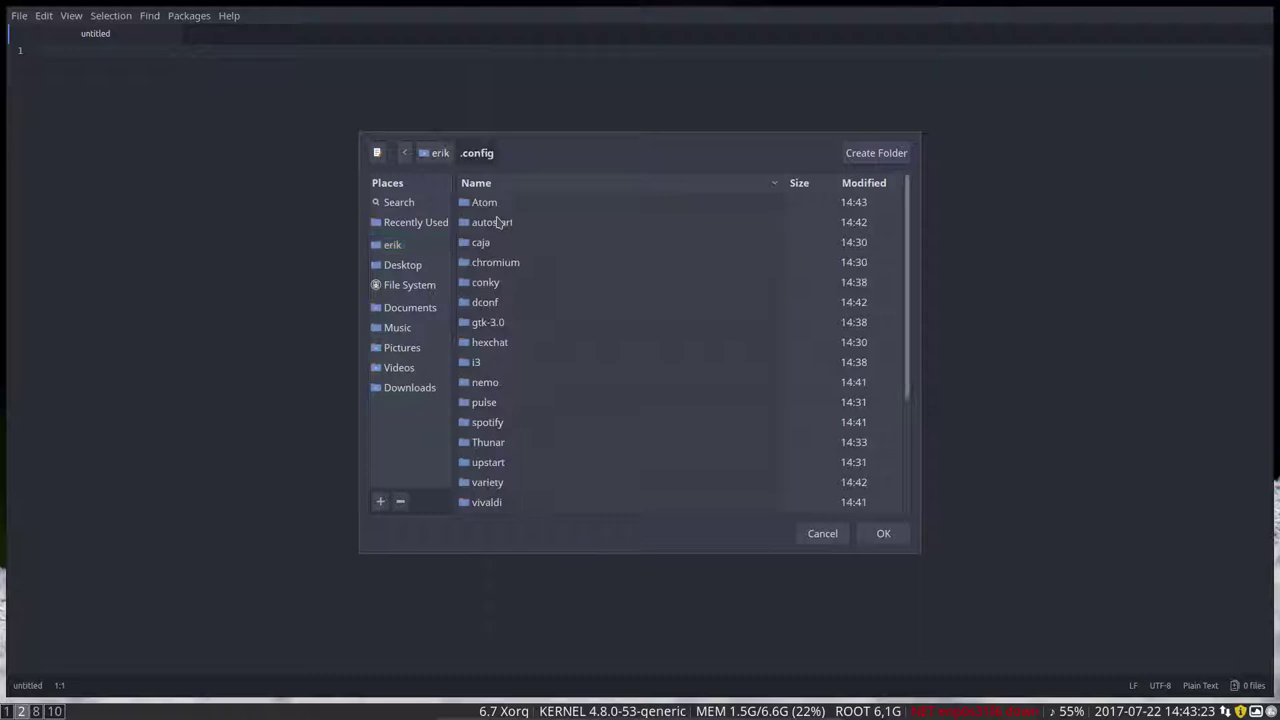
{"action": "left_click", "coordinate": [477, 366]}
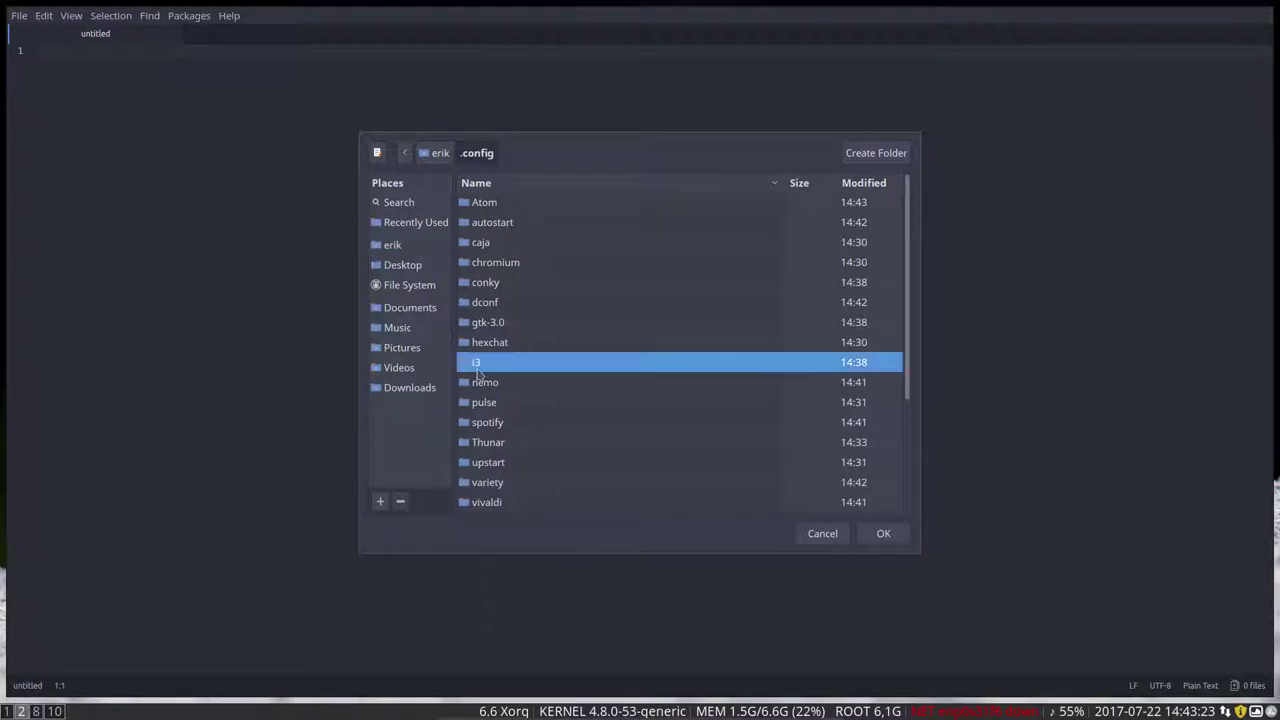
{"action": "left_click", "coordinate": [877, 534]}
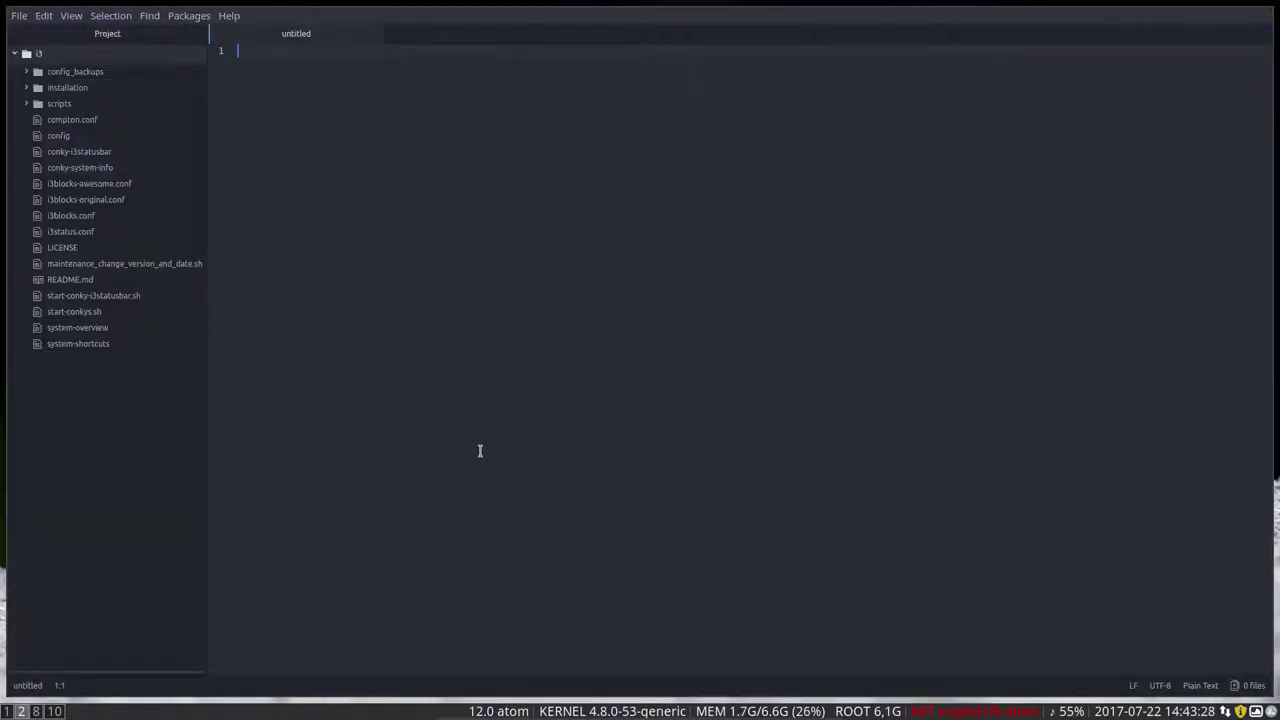
Open the i3 config file and select the mod1+F3 xfce4-appfinder binding on line 131
{"action": "left_click", "coordinate": [55, 136]}
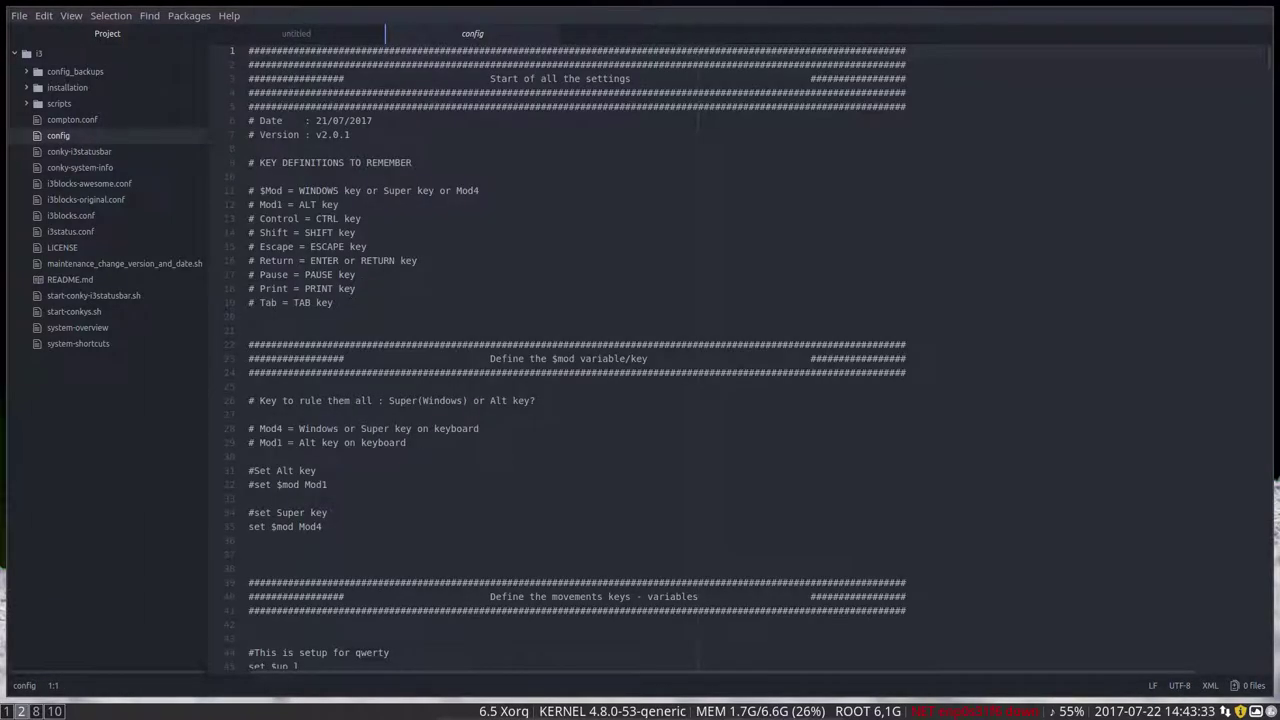
{"action": "scroll", "coordinate": [577, 360], "scroll_direction": "down", "scroll_amount": 3}
{"action": "scroll", "coordinate": [577, 360], "scroll_direction": "down", "scroll_amount": 3}
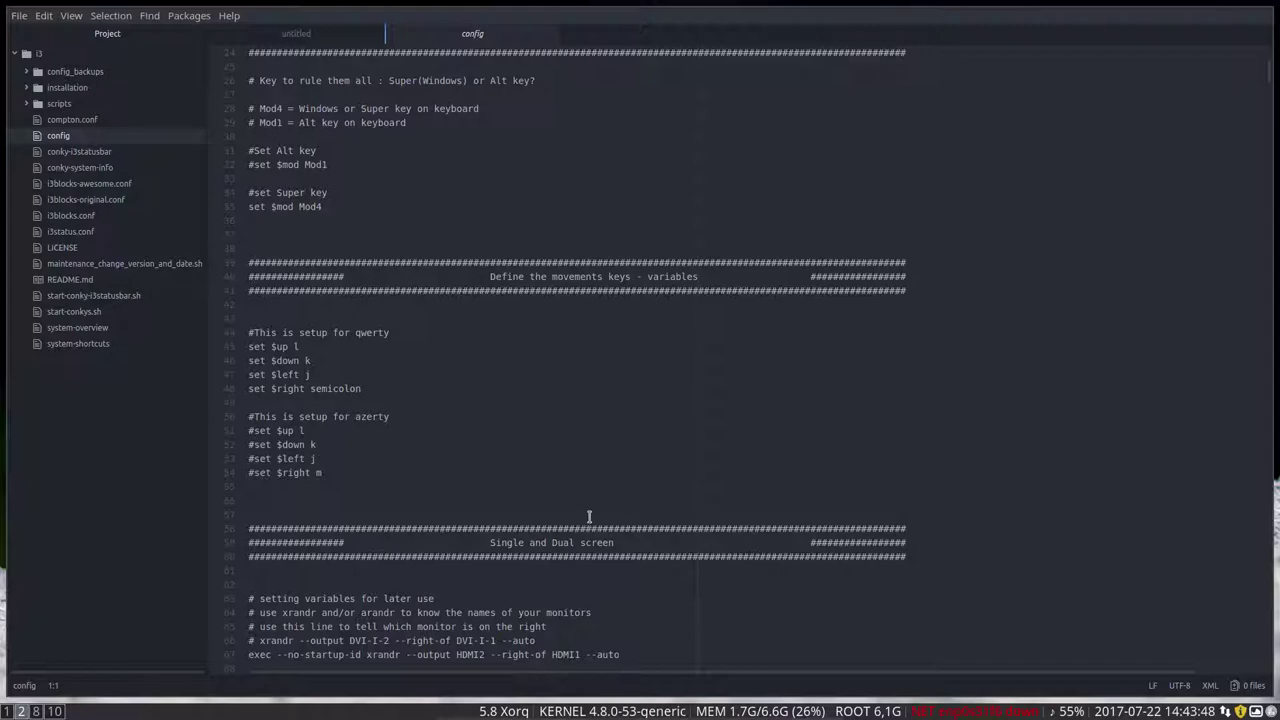
{"action": "scroll", "coordinate": [589, 517], "scroll_direction": "down", "scroll_amount": 5}
{"action": "scroll", "coordinate": [575, 507], "scroll_direction": "down", "scroll_amount": 10}
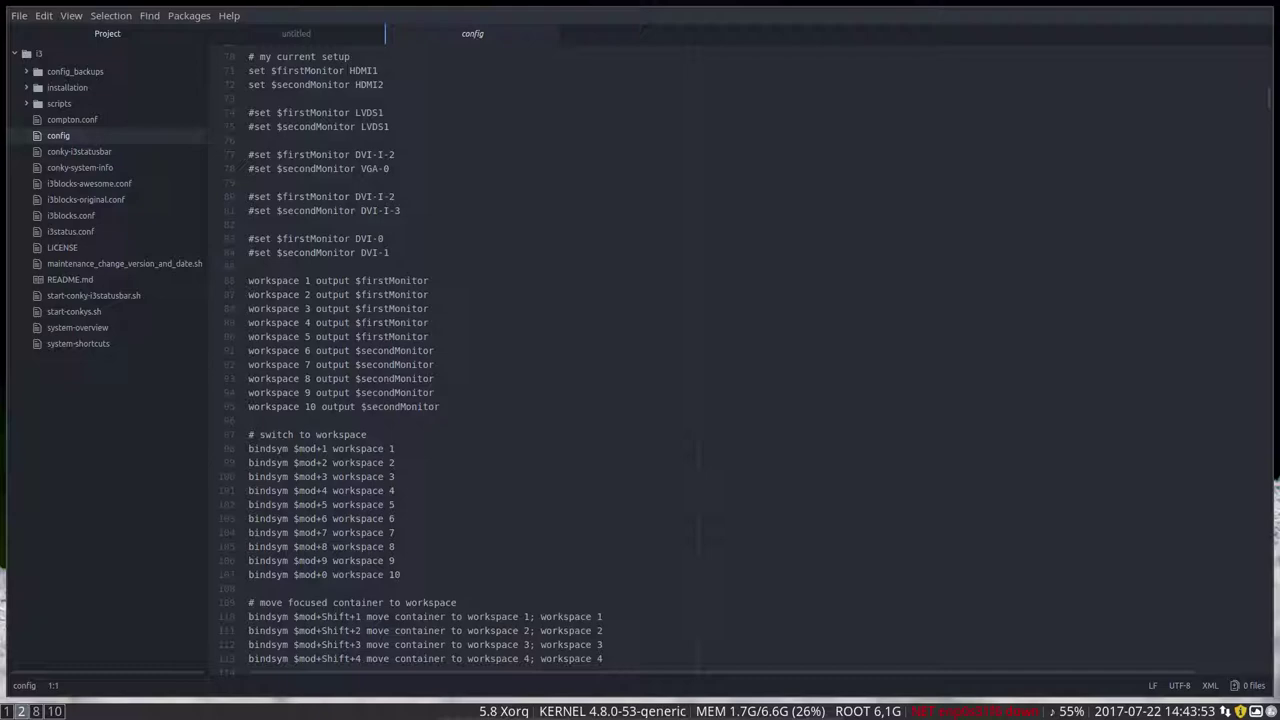
{"action": "scroll", "coordinate": [740, 360], "scroll_direction": "down", "scroll_amount": 5}
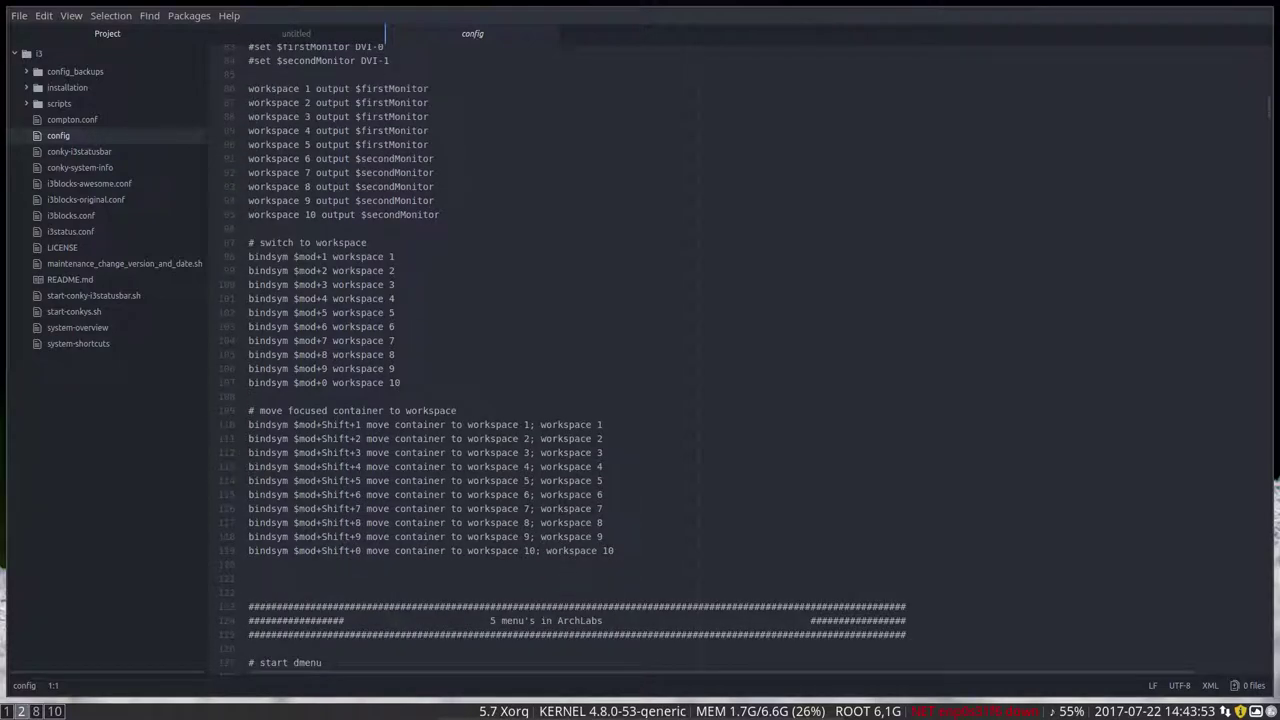
{"action": "scroll", "coordinate": [571, 508], "scroll_direction": "down", "scroll_amount": 12}
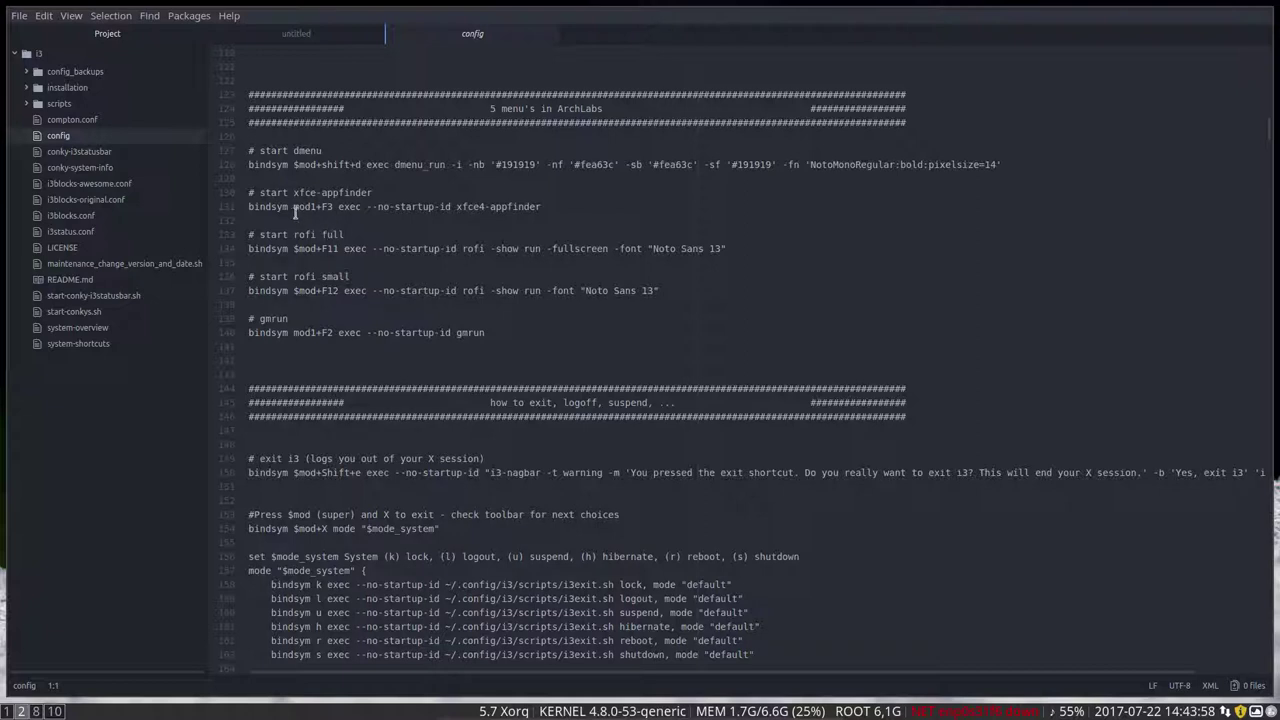
{"action": "left_click_drag", "start_coordinate": [293, 207], "coordinate": [545, 207]}
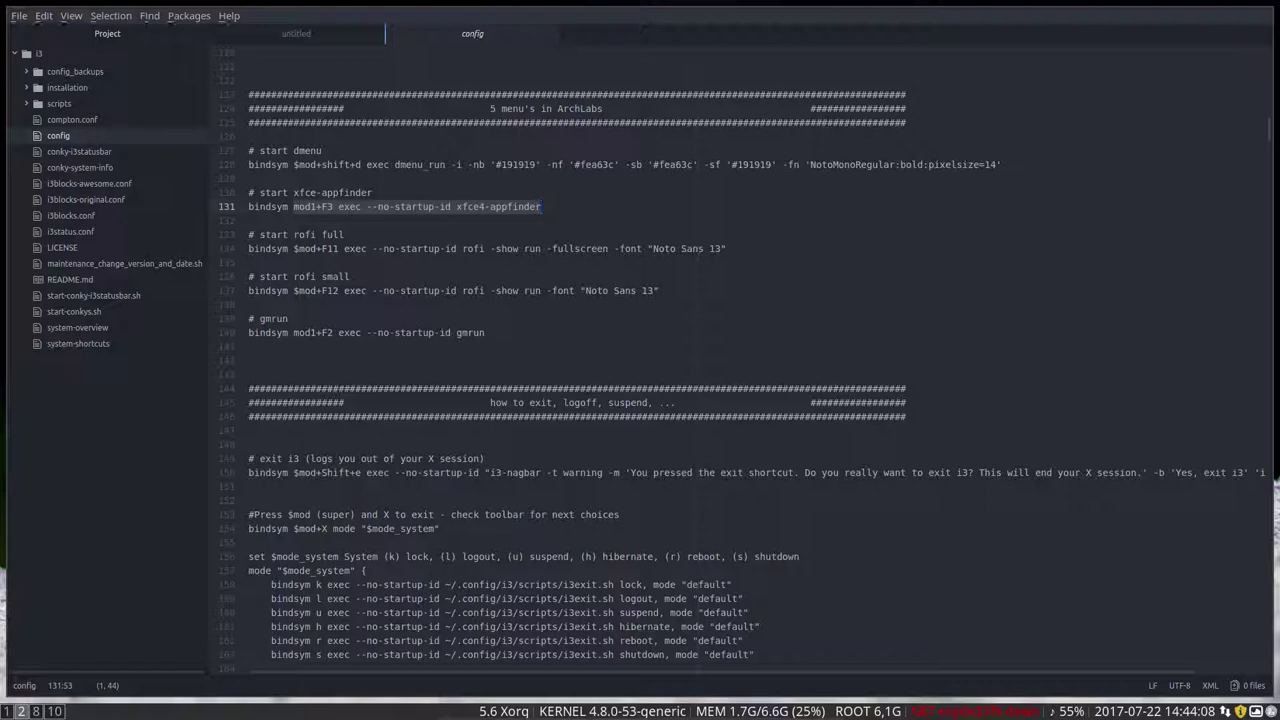
{"action": "key", "text": "alt+F3"}
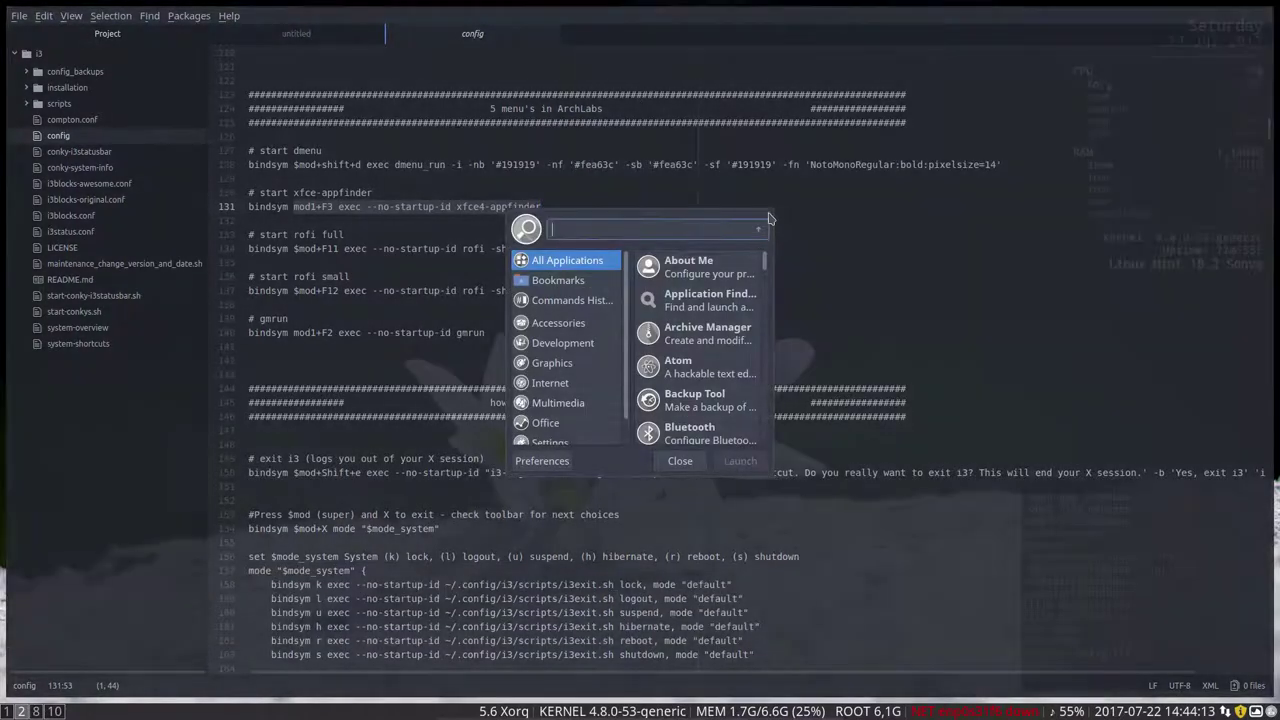
{"action": "left_click_drag", "start_coordinate": [773, 215], "coordinate": [791, 193]}
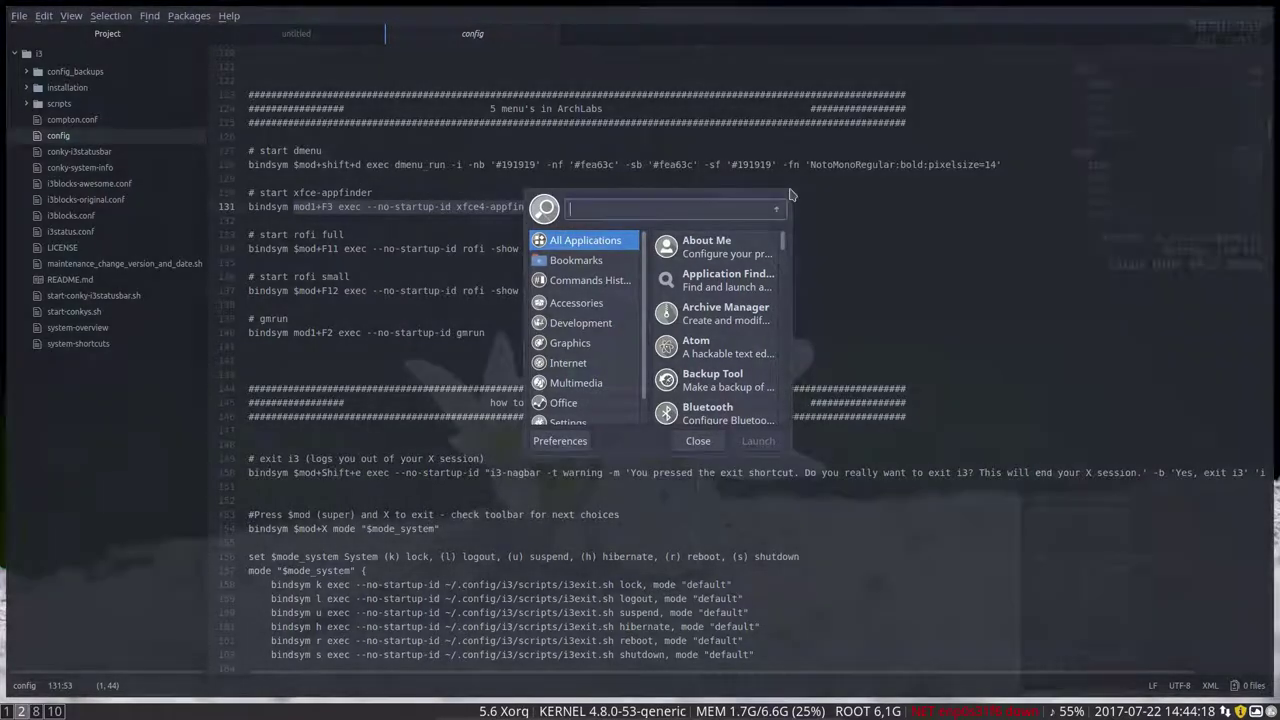
{"action": "left_click_drag", "start_coordinate": [791, 195], "coordinate": [992, 13]}
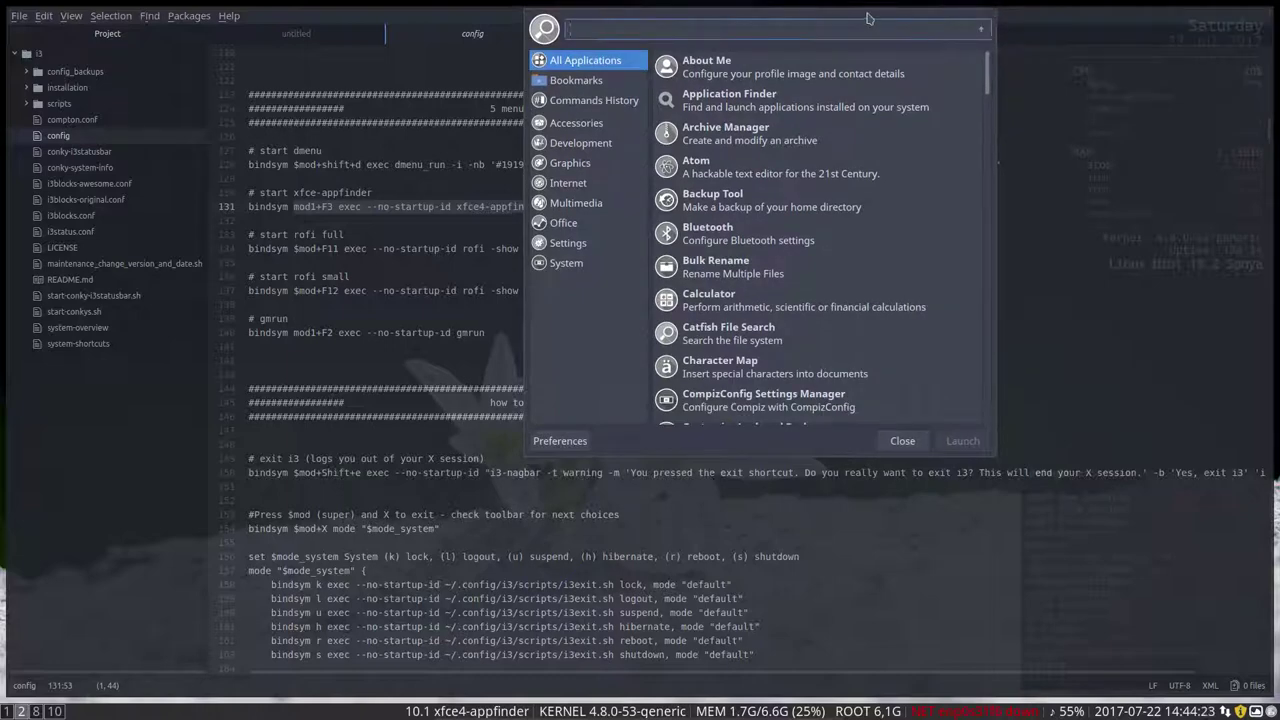
{"action": "left_click_drag", "start_coordinate": [868, 18], "coordinate": [775, 166]}
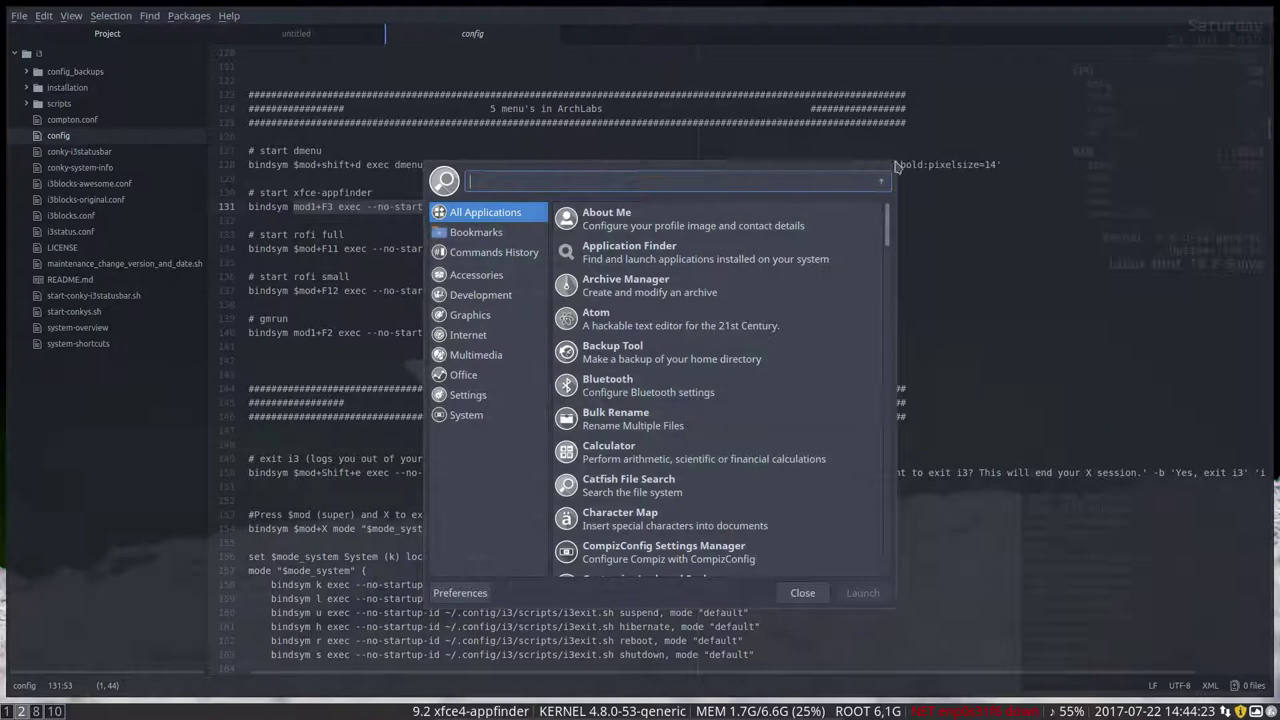
{"action": "mouse_move", "coordinate": [588, 323]}
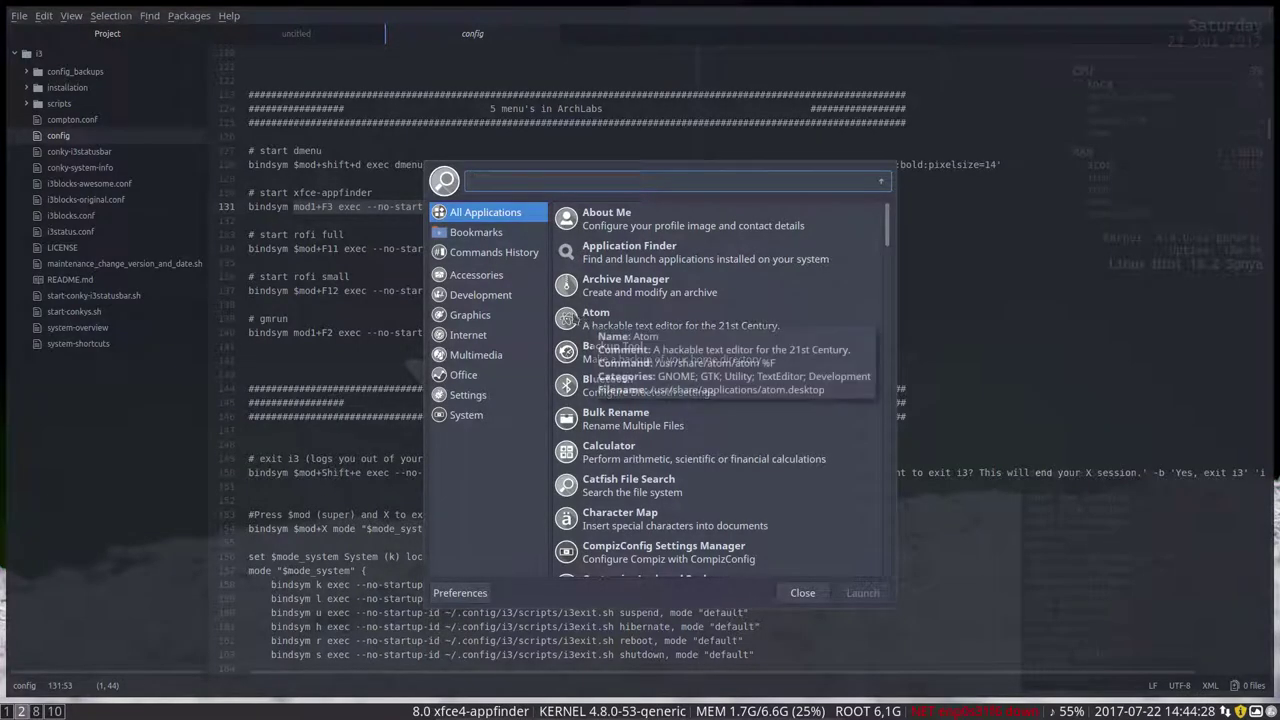
{"action": "left_click_drag", "start_coordinate": [764, 123], "coordinate": [775, 70]}
{"action": "key", "text": "super+shift+space"}
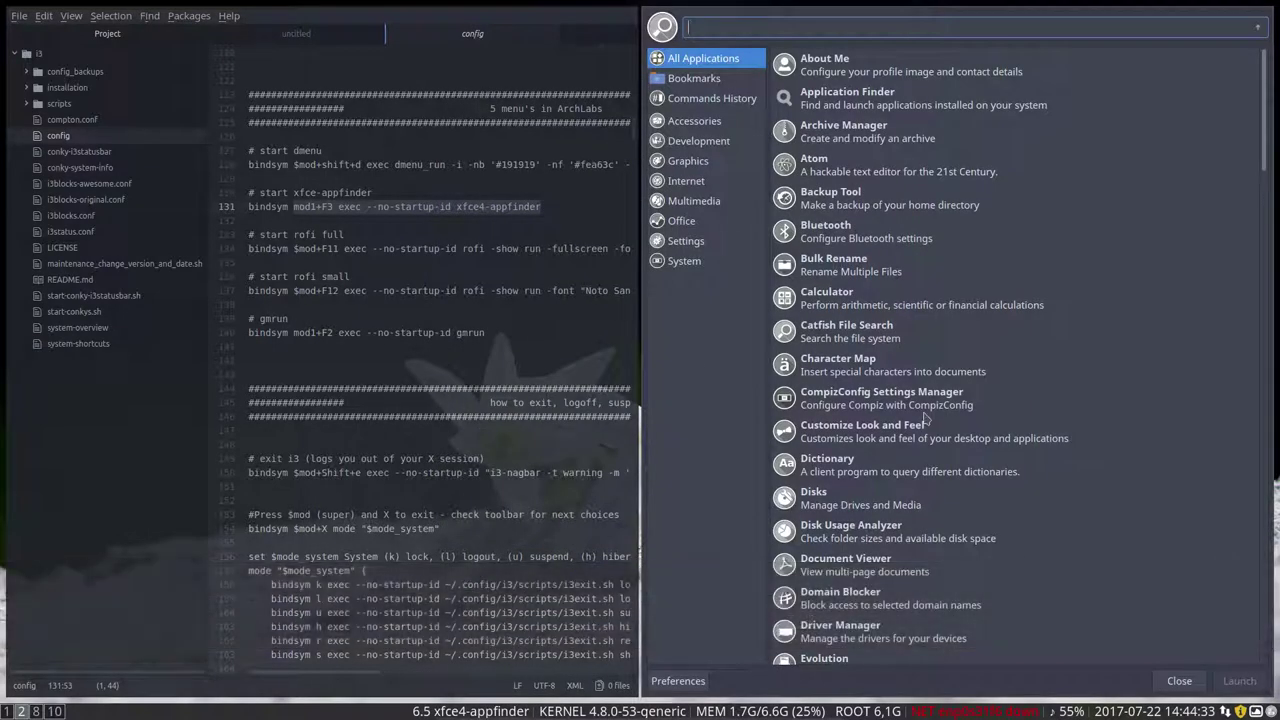
{"action": "key", "text": "super+shift+space"}
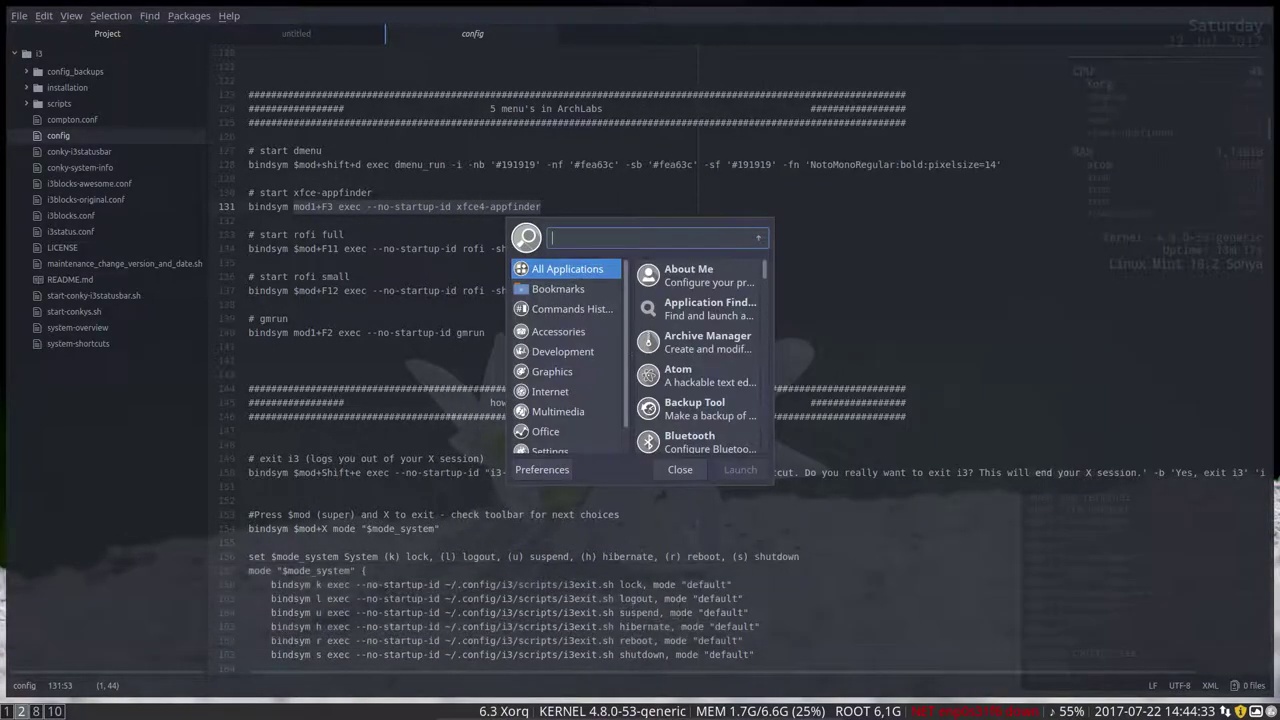
{"action": "key", "text": "super+shift+space"}
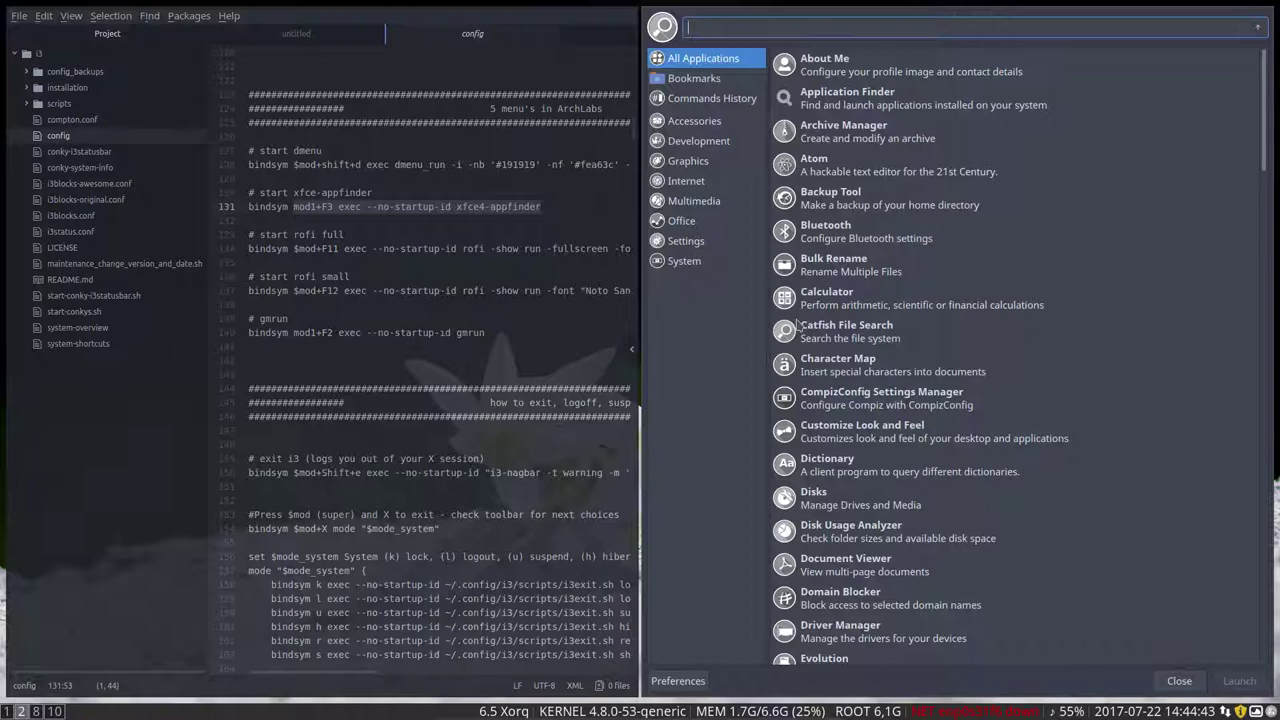
{"action": "key", "text": "super+shift+q"}
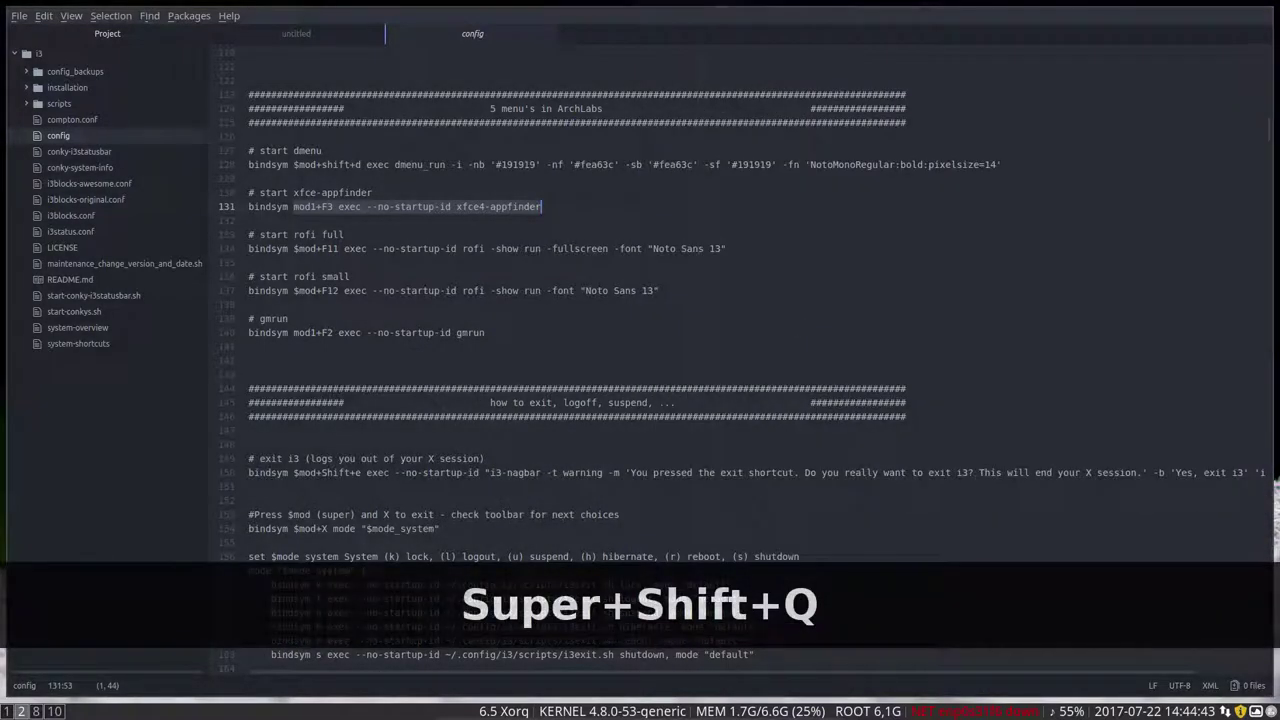
Reselect the appfinder binding and try the Super+F12 and Super+F11 rofi launchers
{"action": "left_click_drag", "start_coordinate": [541, 206], "coordinate": [243, 207]}
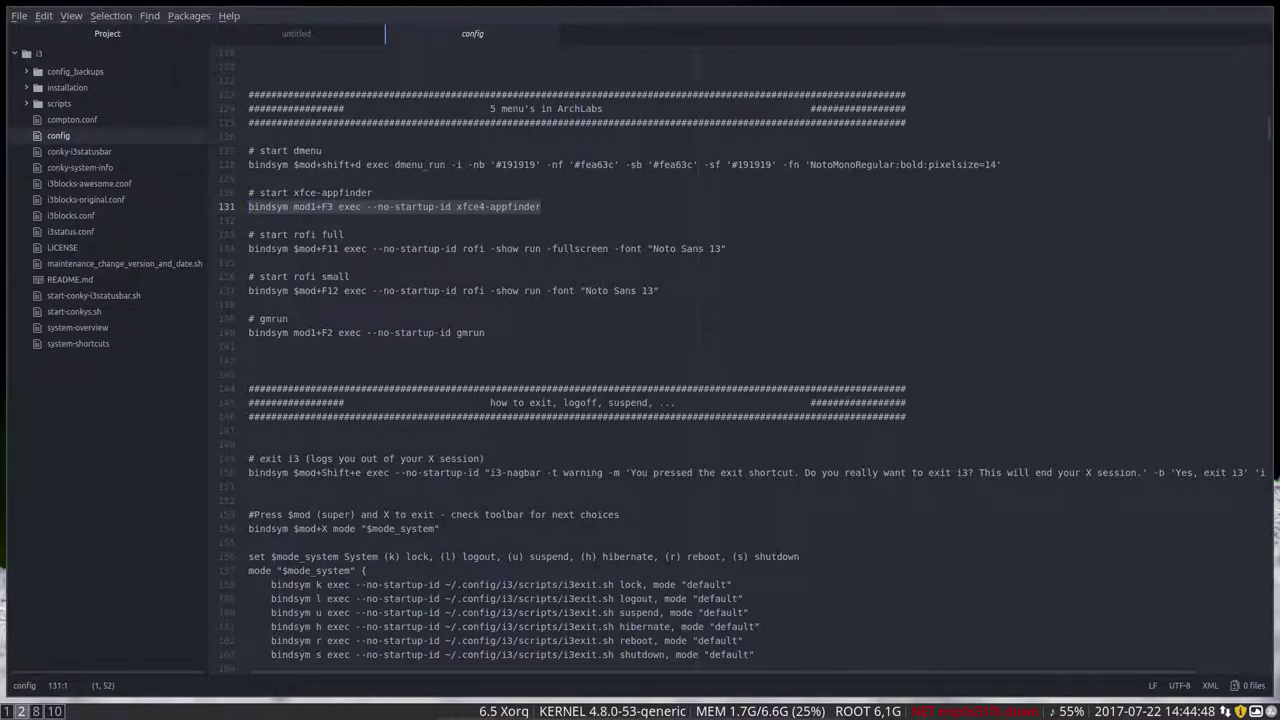
{"action": "key", "text": "super+F12"}
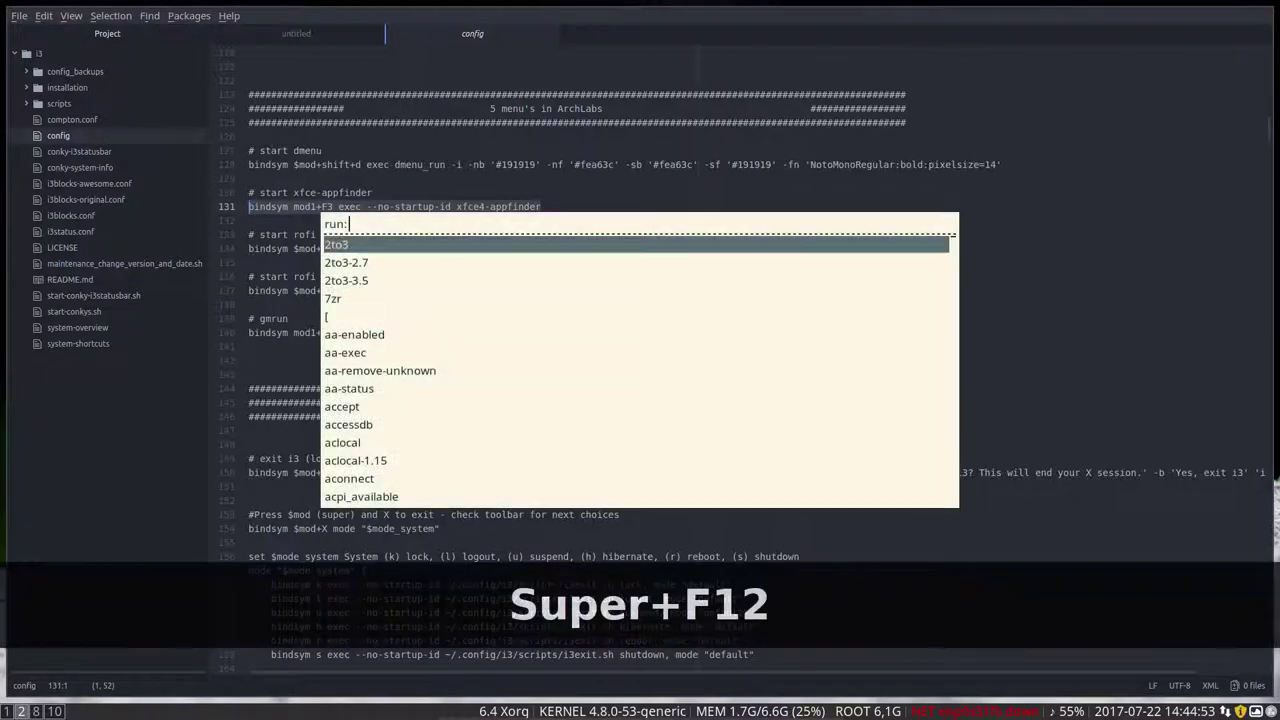
{"action": "key", "text": "Escape"}
{"action": "key", "text": "super+F11"}
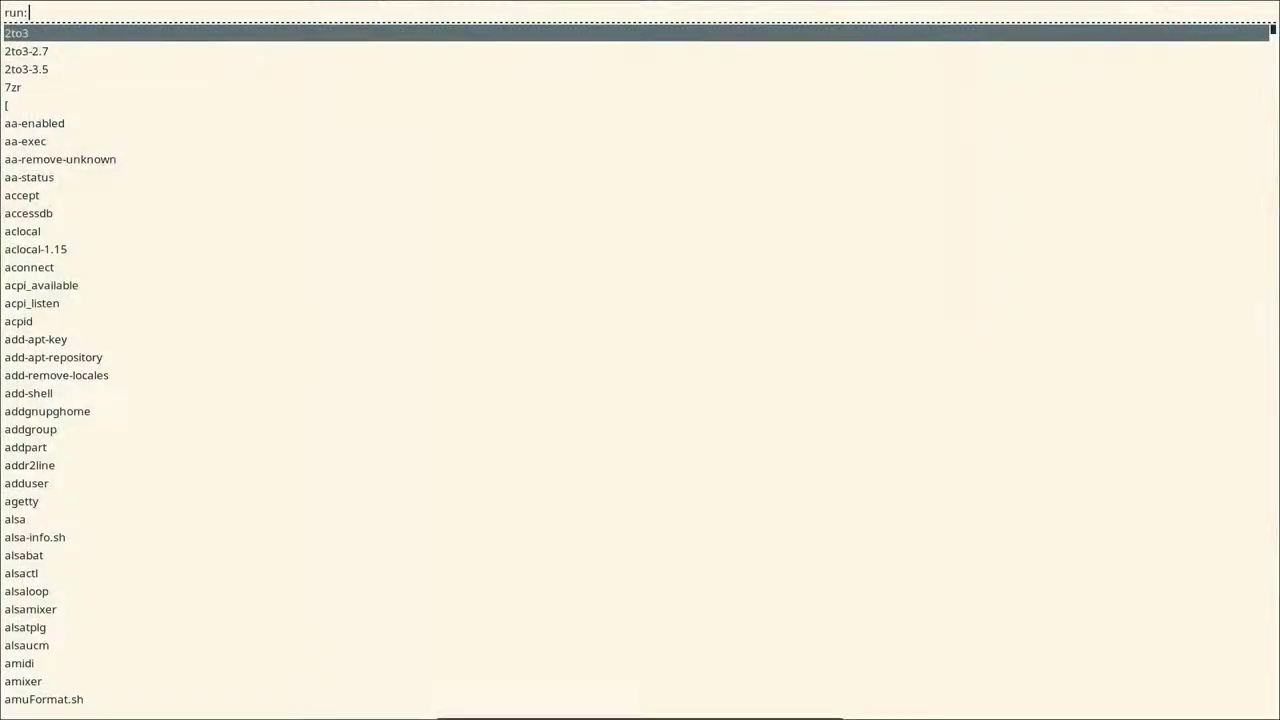
{"action": "key", "text": "Escape"}
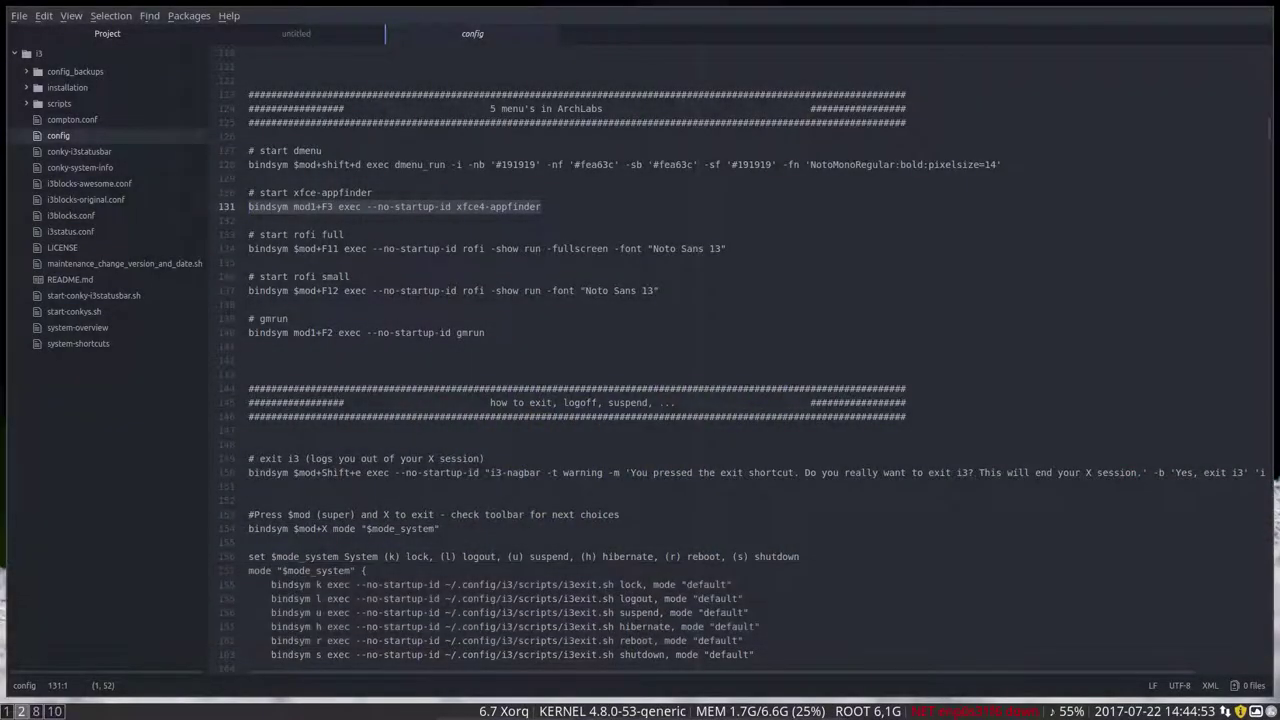
Visit workspace 4, return to the config on workspace 2 and scroll to the reload section
{"action": "left_click", "coordinate": [368, 303]}
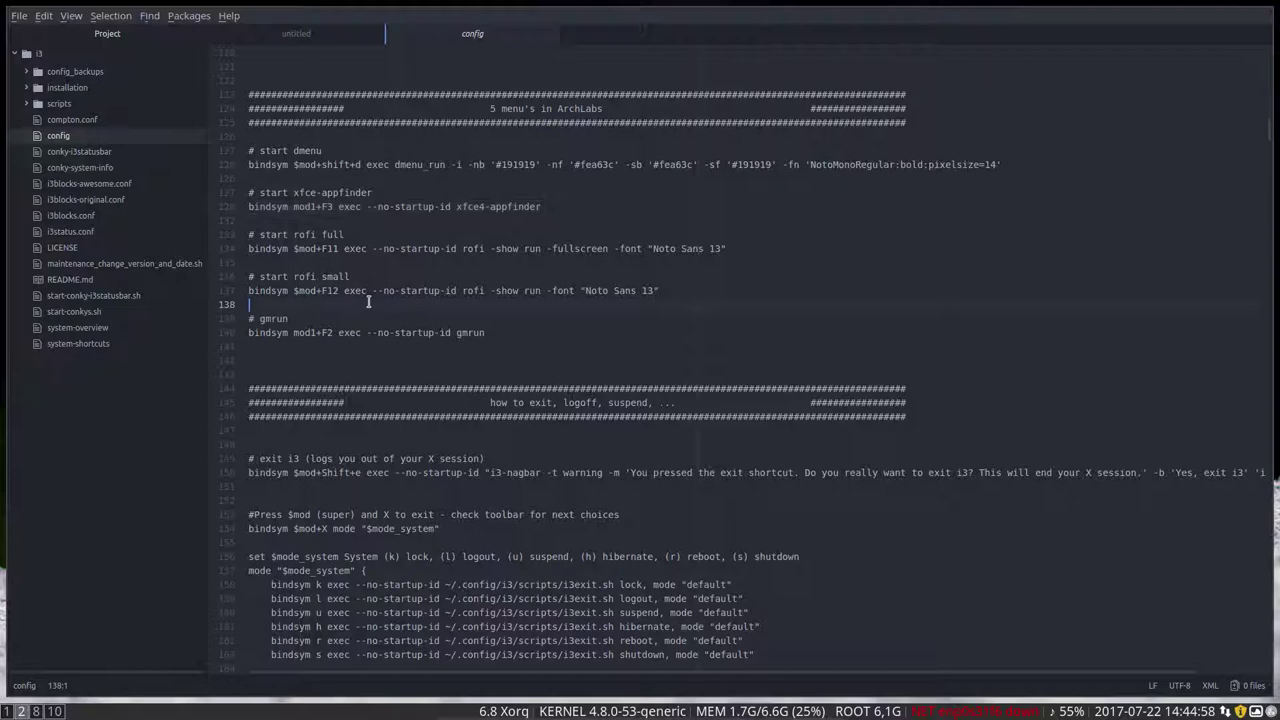
{"action": "key", "text": "super+4"}
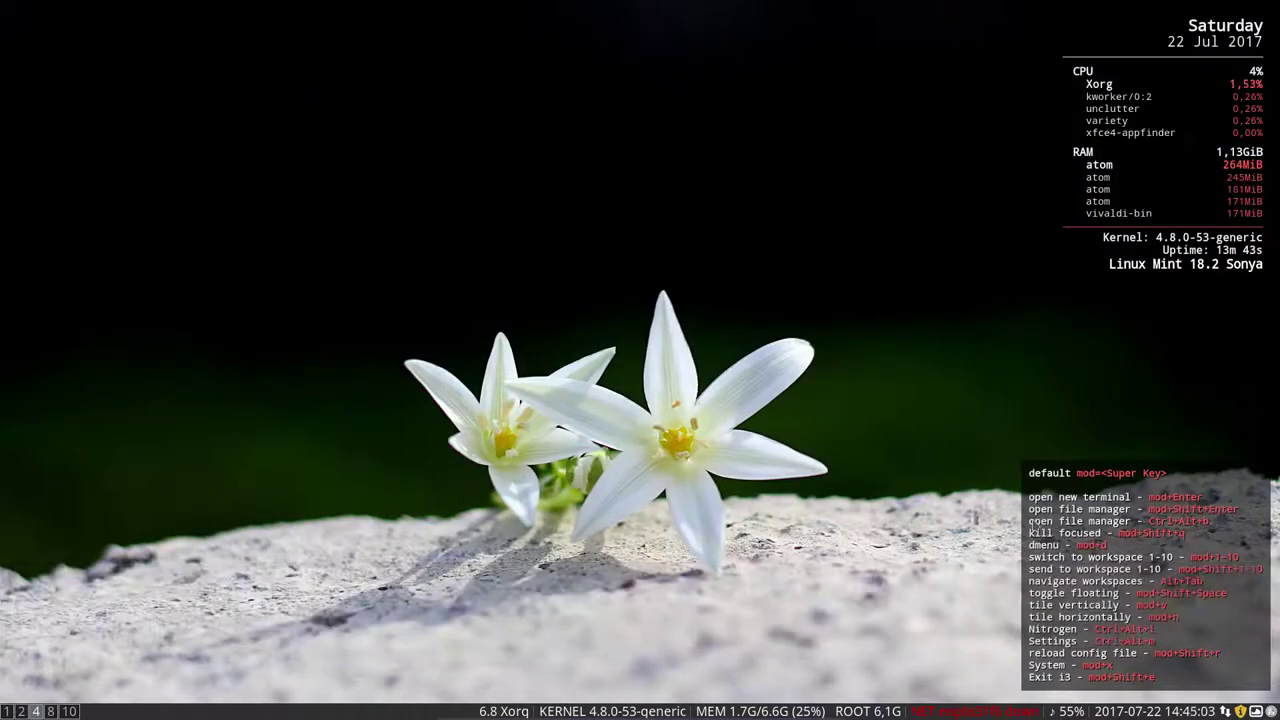
{"action": "left_click", "coordinate": [20, 711]}
{"action": "scroll", "coordinate": [412, 370], "scroll_direction": "down", "scroll_amount": 10}
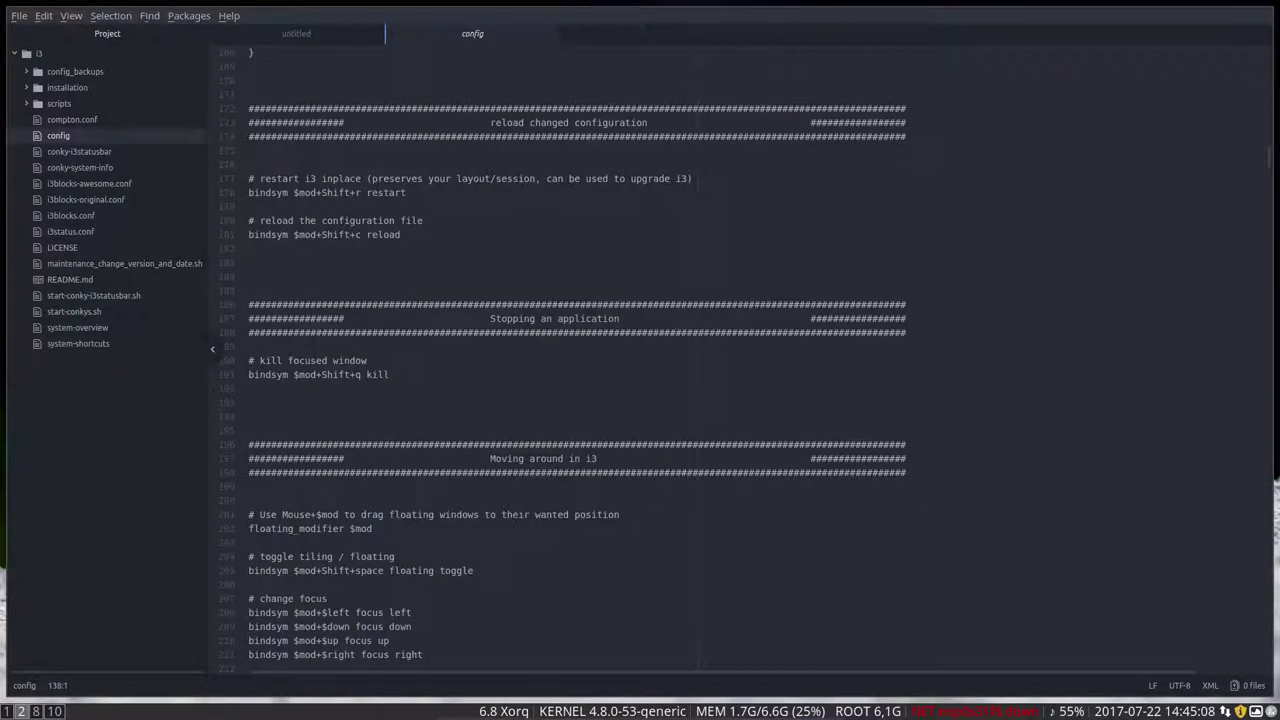
{"action": "scroll", "coordinate": [375, 403], "scroll_direction": "down", "scroll_amount": 1}
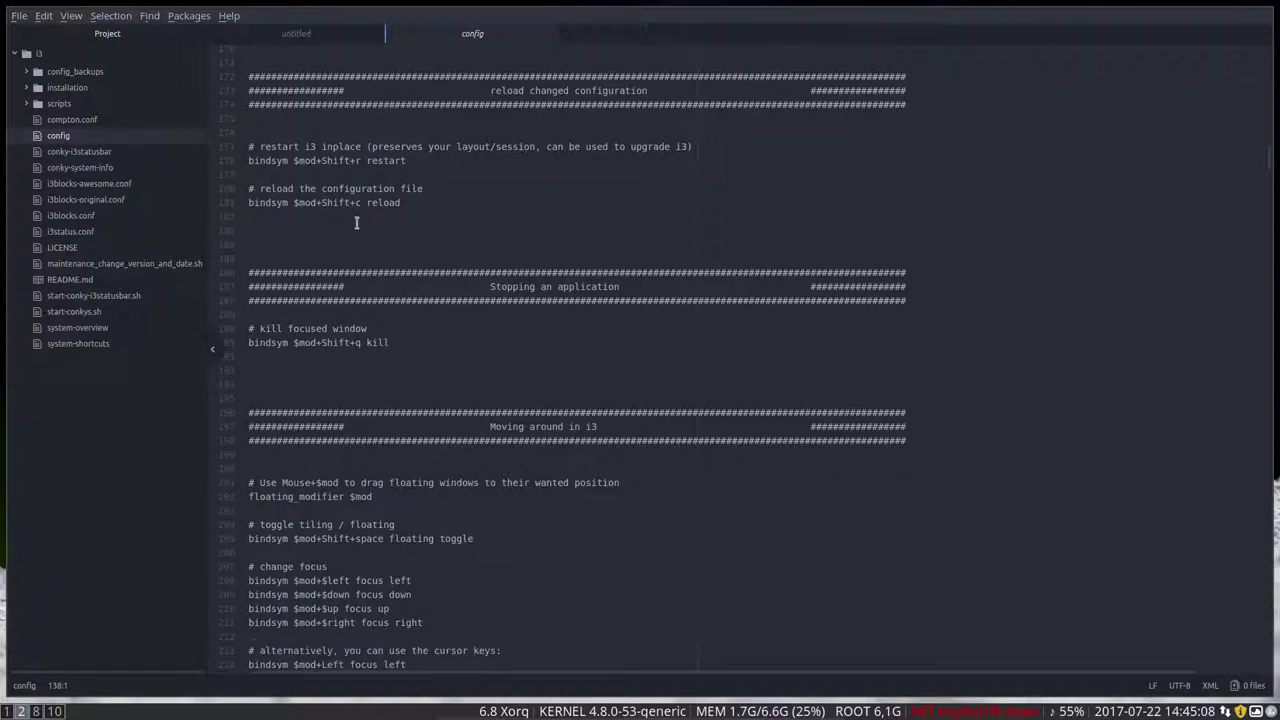
{"action": "scroll", "coordinate": [357, 222], "scroll_direction": "up", "scroll_amount": 1}
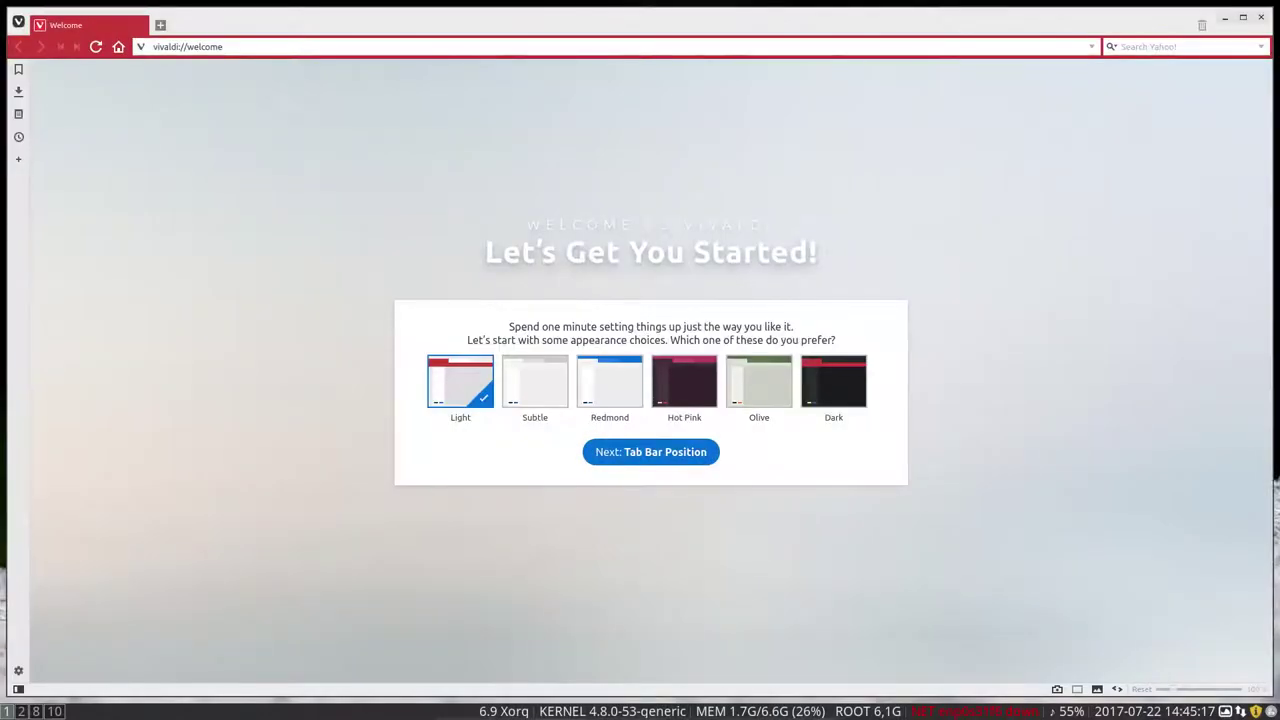
Show workspace 3, cycle the wallpaper three times, then visit workspaces 1, 2 and 8
{"action": "key", "text": "super+3"}
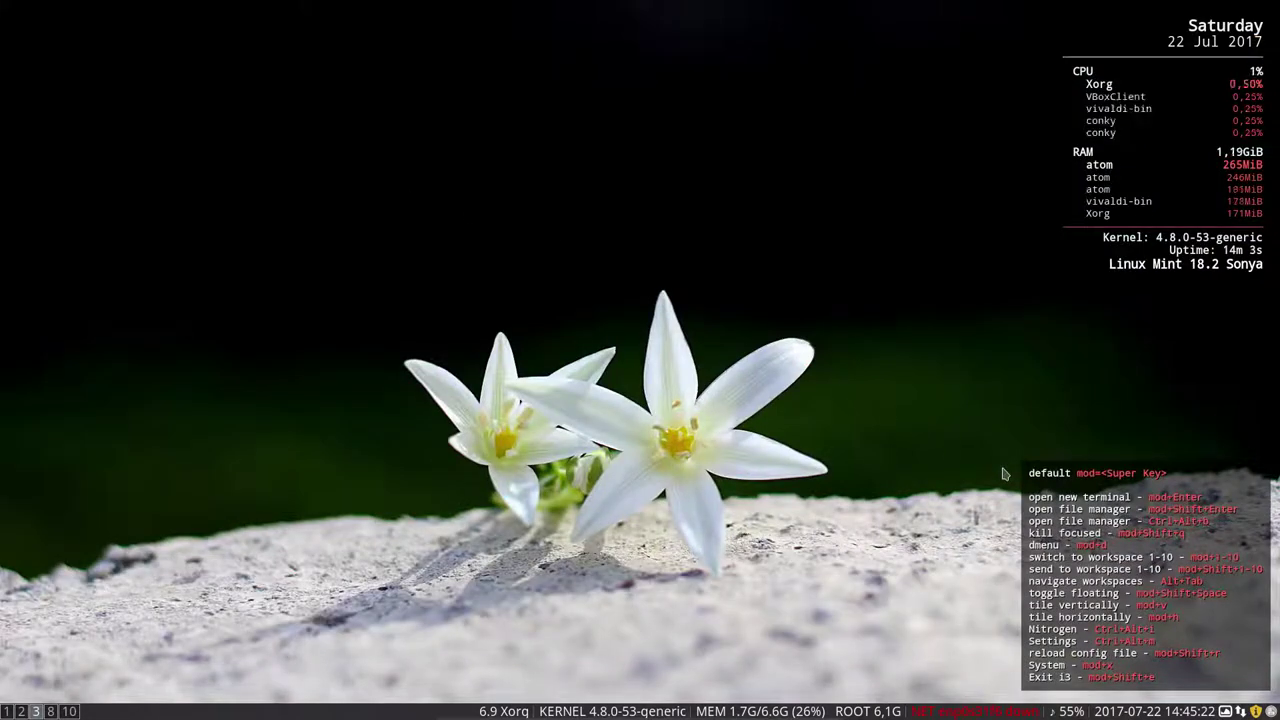
{"action": "key", "text": "alt+Right"}
{"action": "key", "text": "alt+Right"}
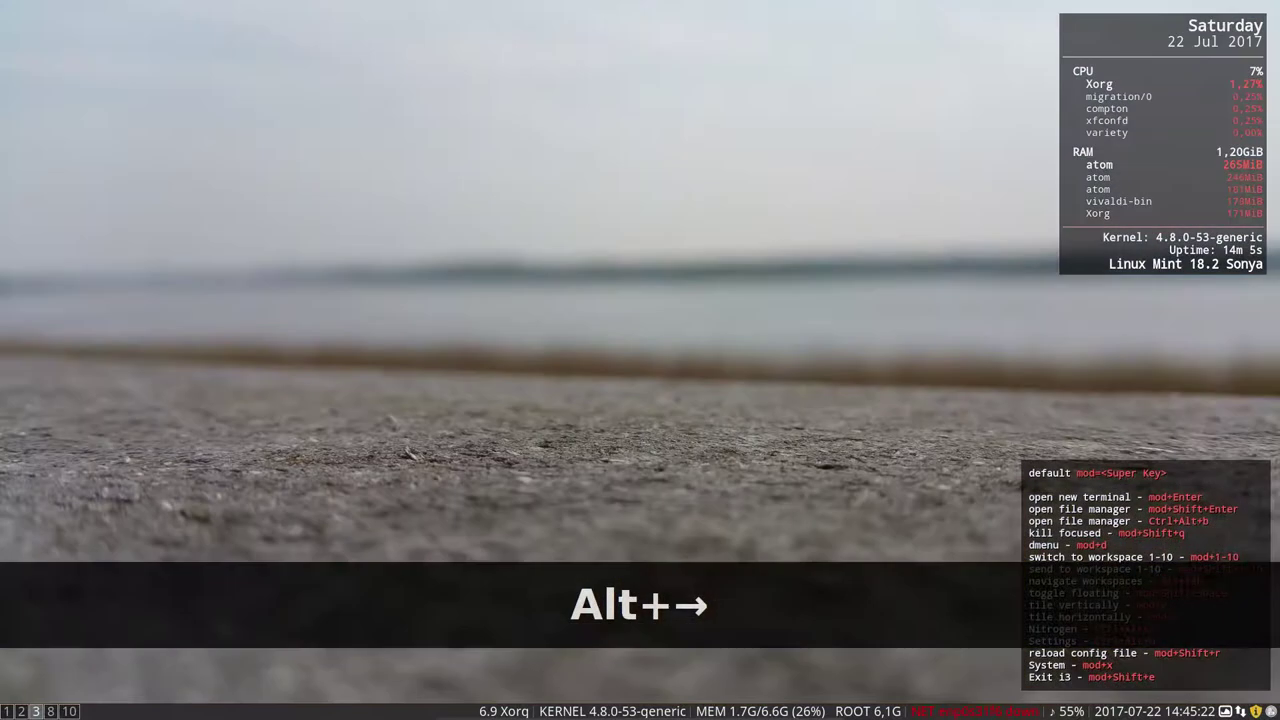
{"action": "key", "text": "alt+Right"}
{"action": "key", "text": "alt+Right"}
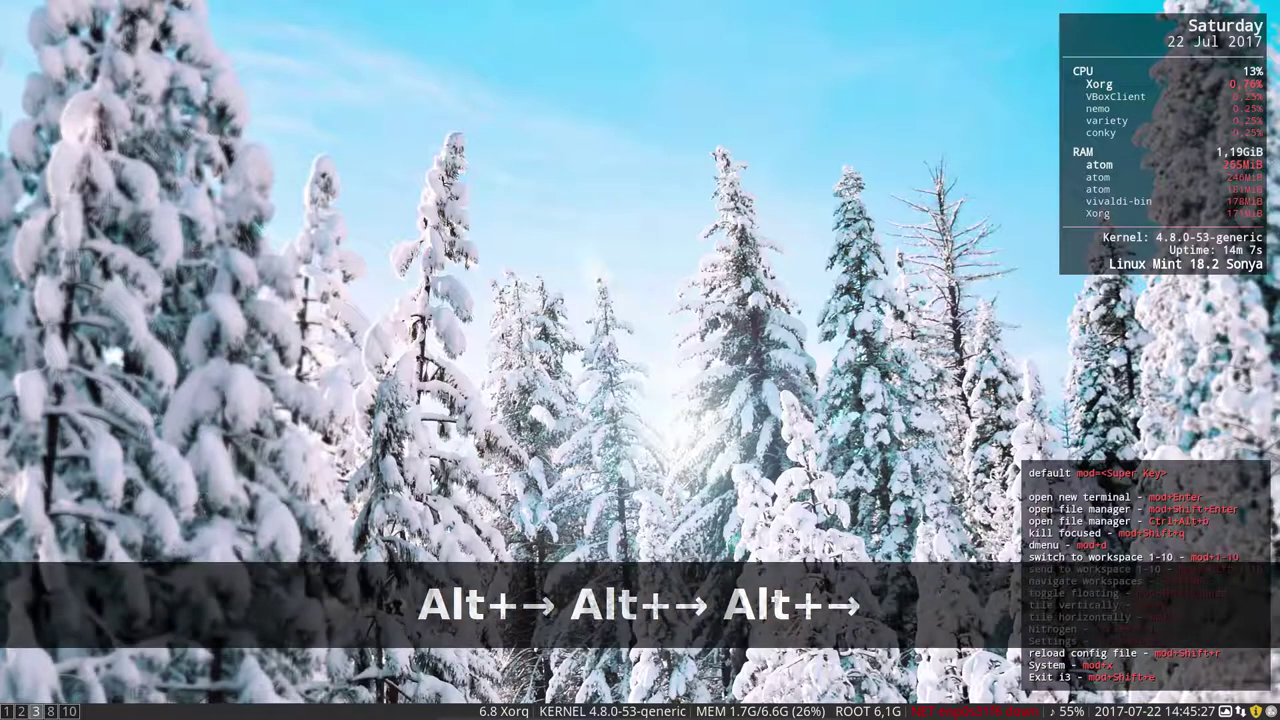
{"action": "key", "text": "alt+Right"}
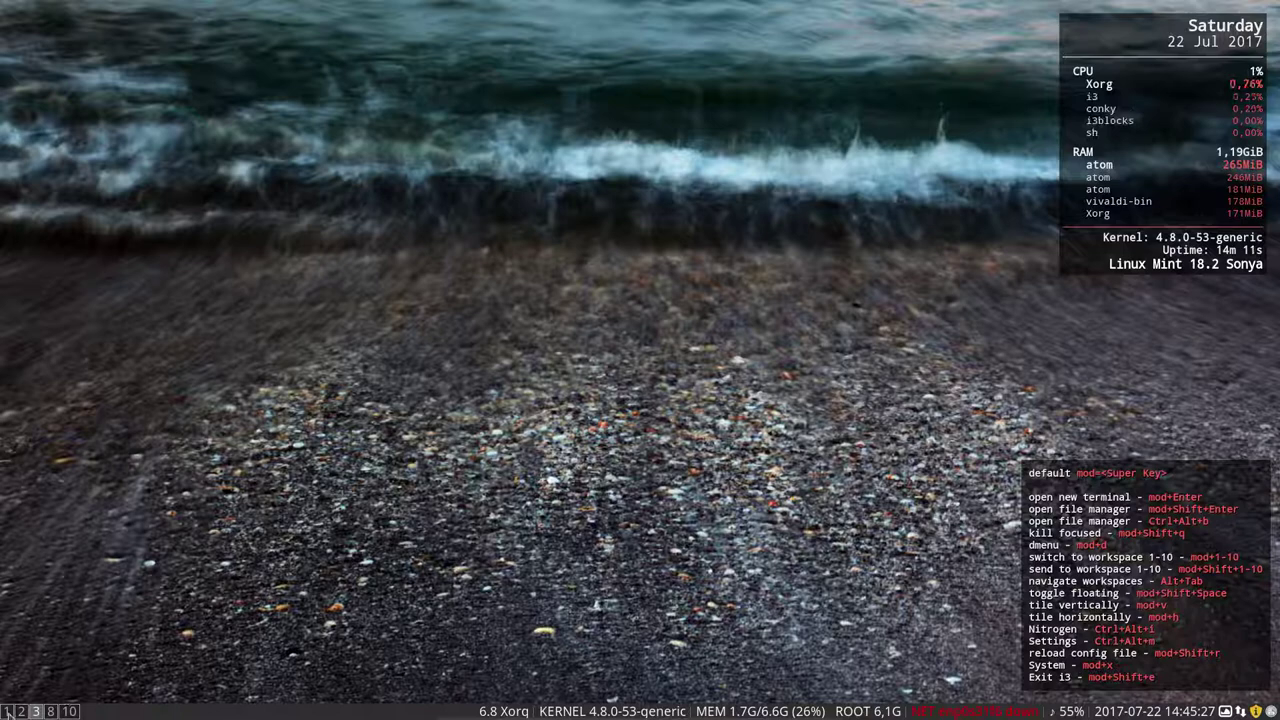
{"action": "key", "text": "super+1"}
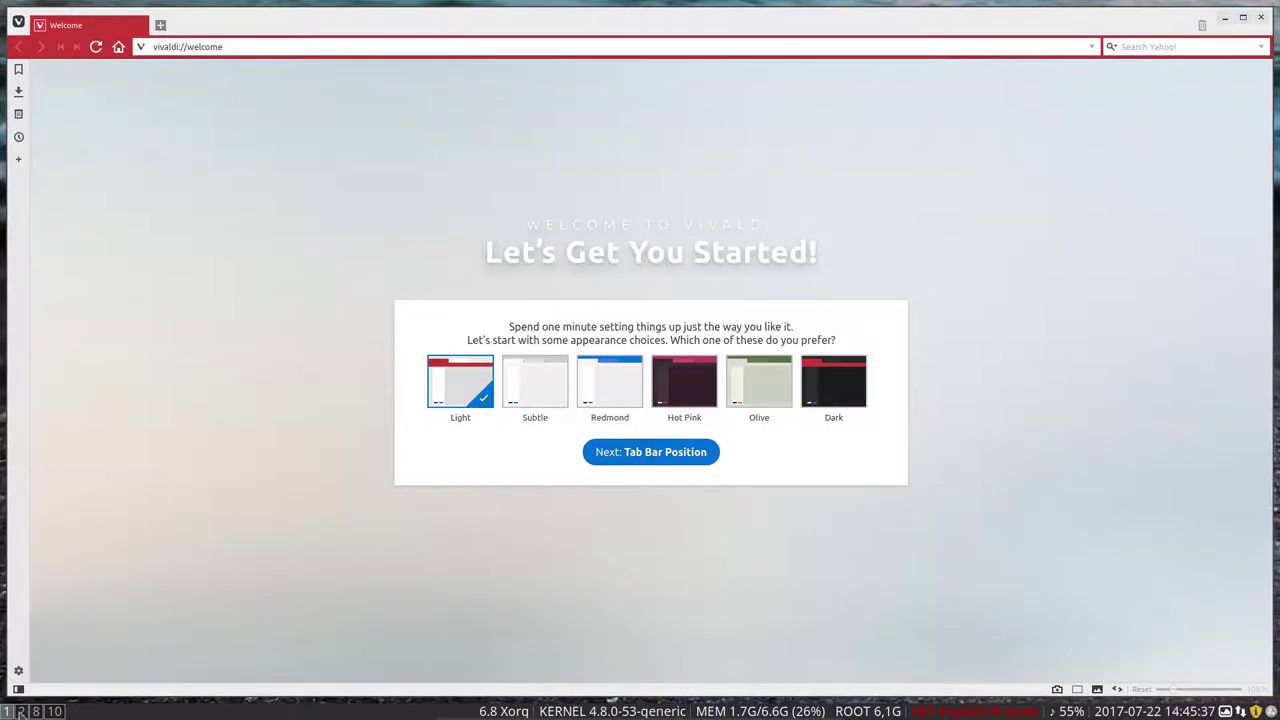
{"action": "left_click", "coordinate": [20, 711]}
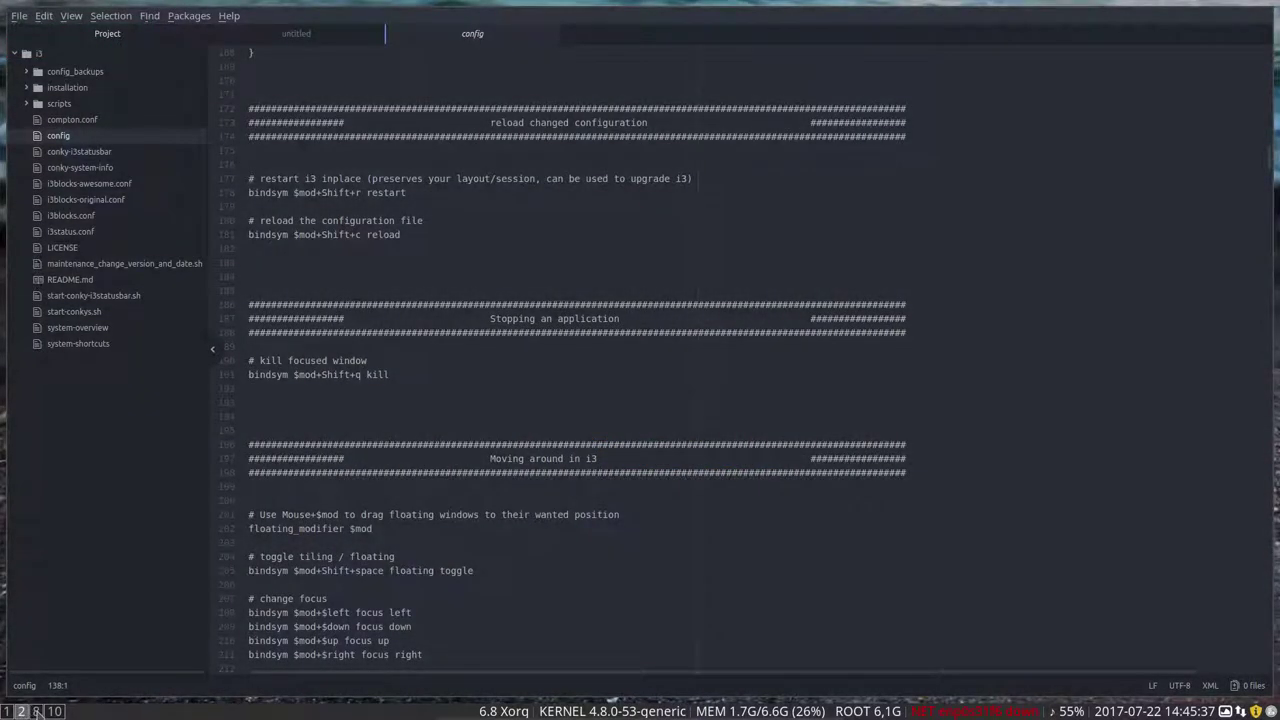
{"action": "left_click", "coordinate": [35, 711]}
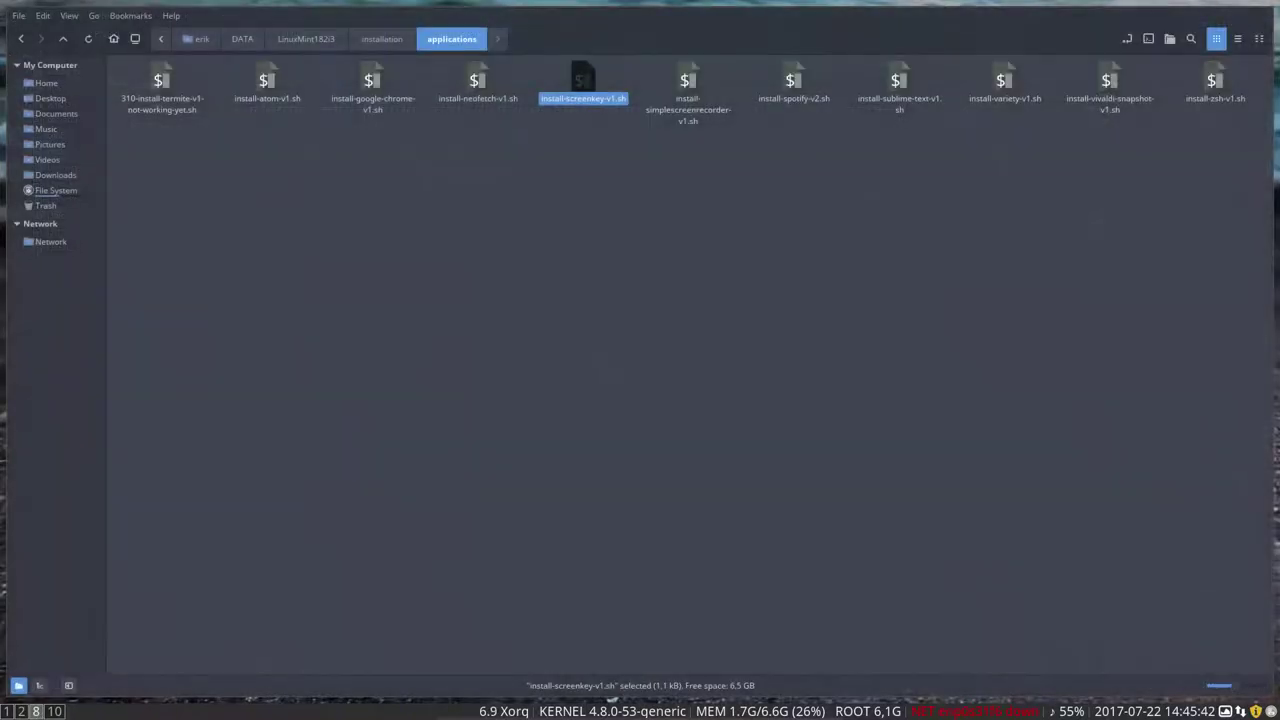
Launch and close Inkscape on workspace 3, open GIMP on workspace 4, then visit workspaces 8 and 10
{"action": "key", "text": "super+F3"}
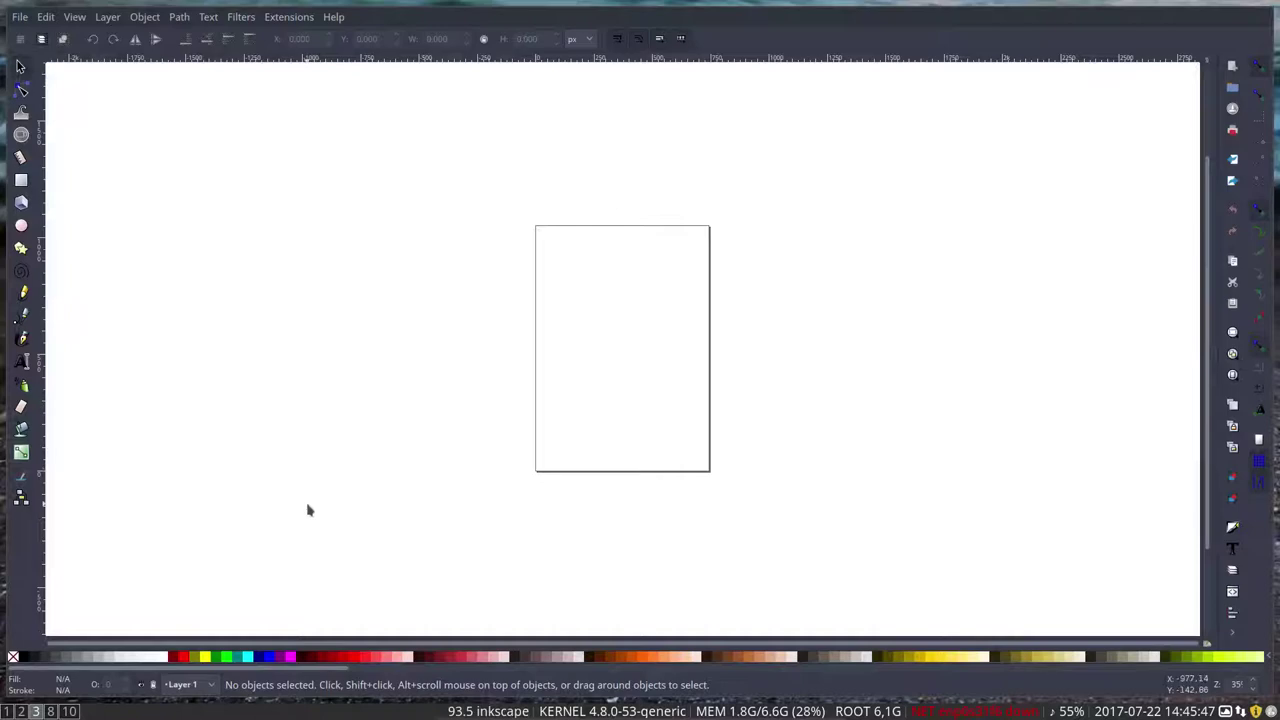
{"action": "key", "text": "super+shift+q"}
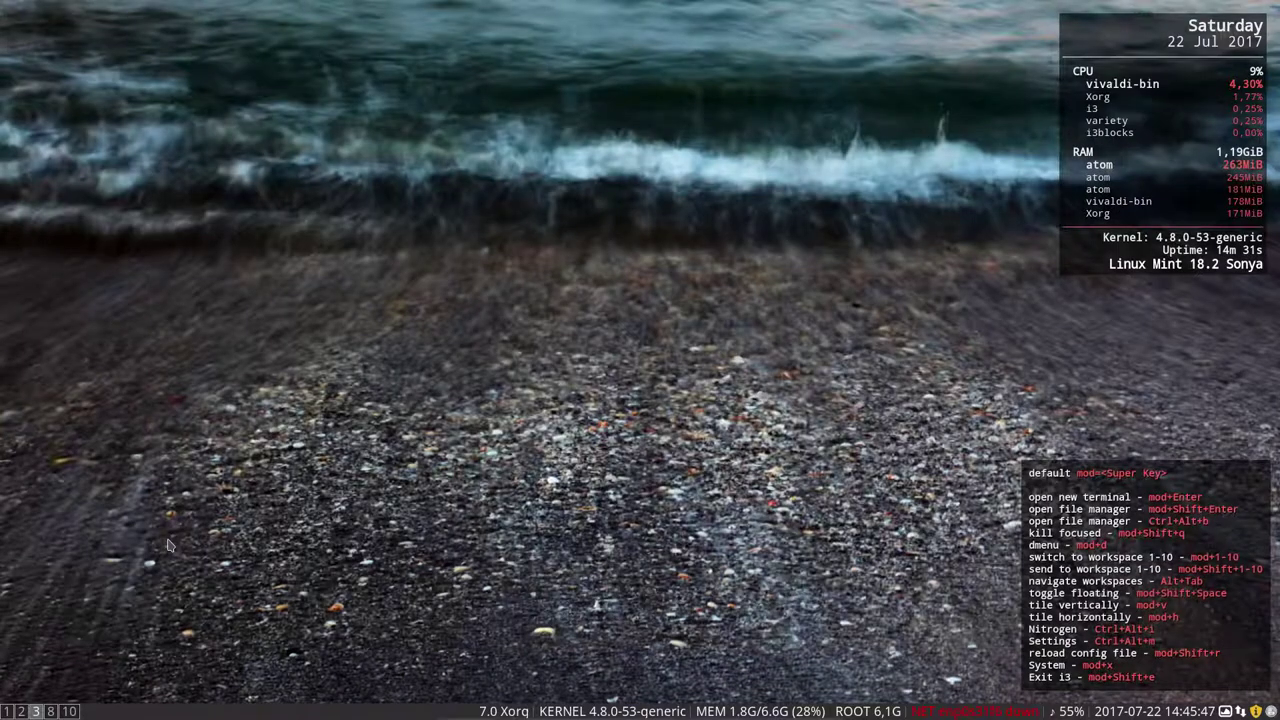
{"action": "key", "text": "super+F4"}
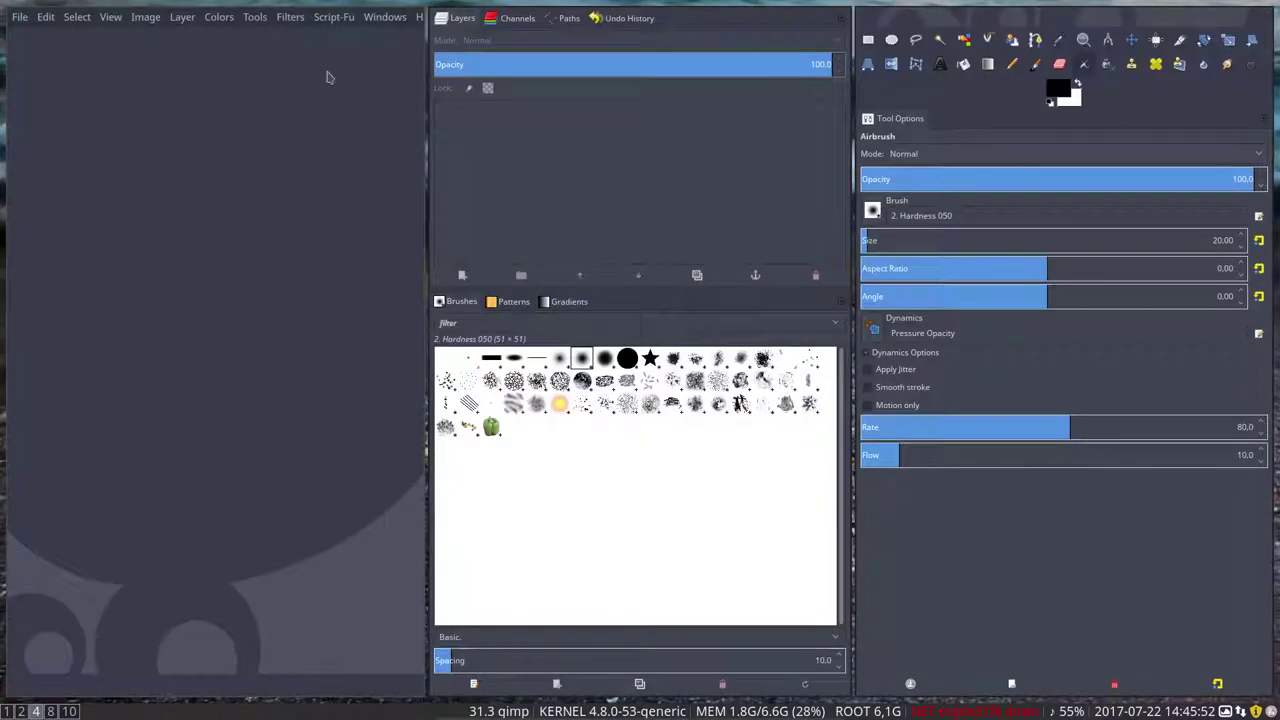
{"action": "left_click", "coordinate": [382, 15]}
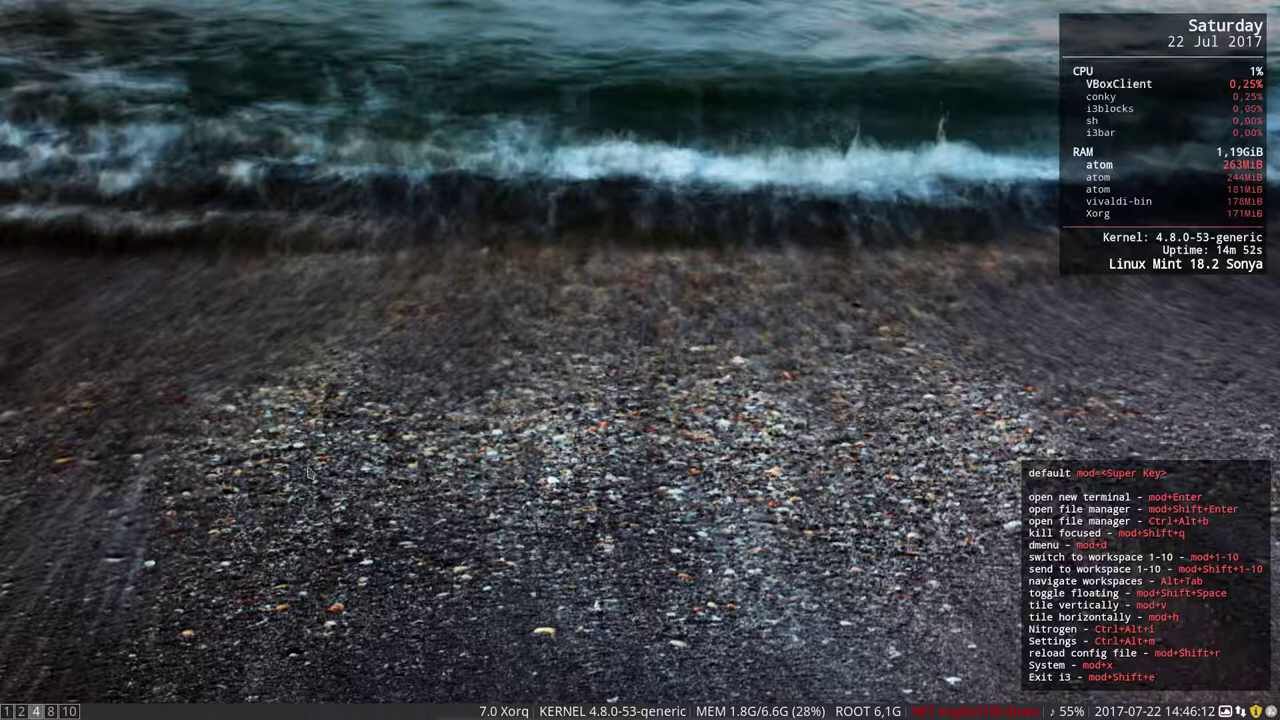
{"action": "left_click", "coordinate": [51, 711]}
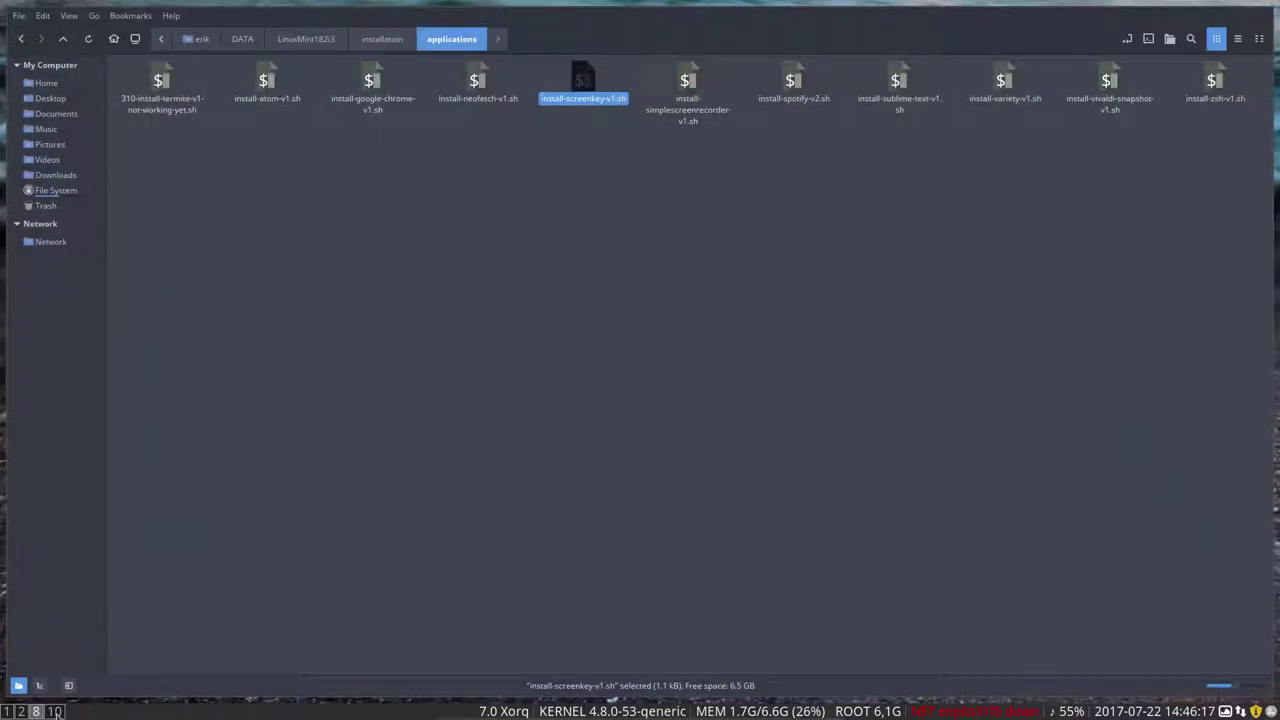
{"action": "key", "text": "super+0"}
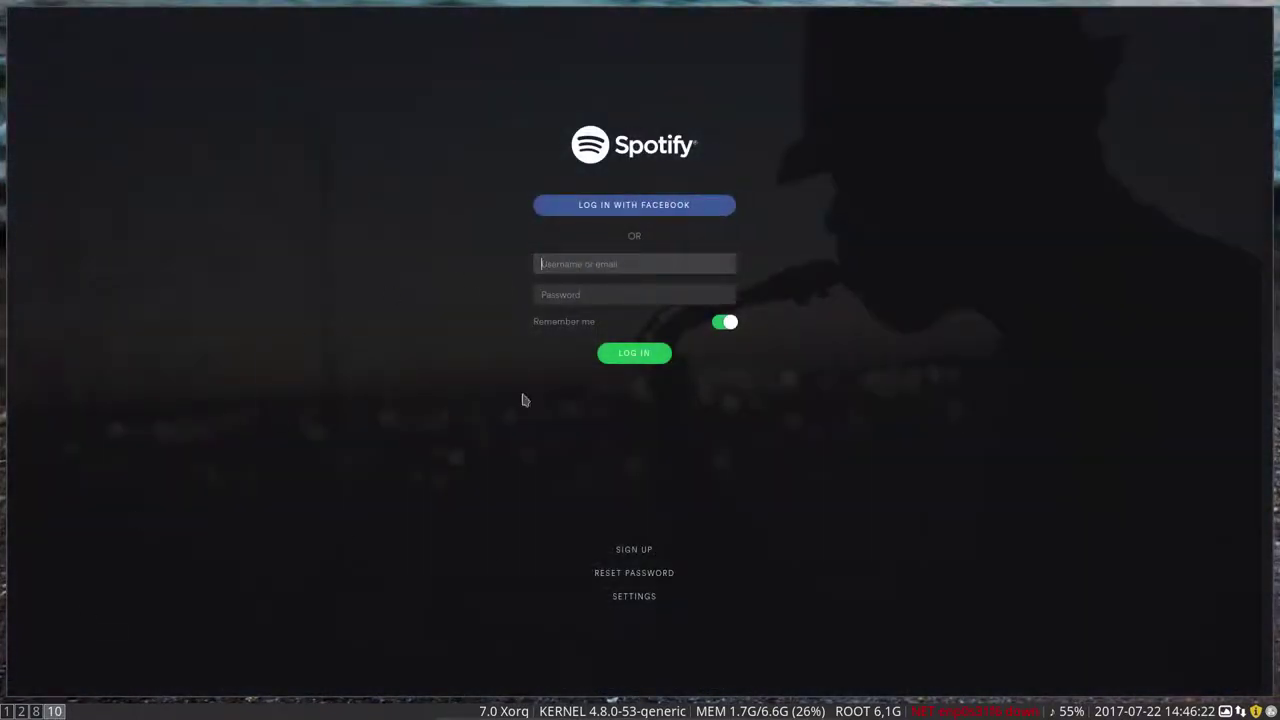
Search the i3 config for 'spotify' and step through matches to the autostart lines
{"action": "left_click", "coordinate": [21, 711]}
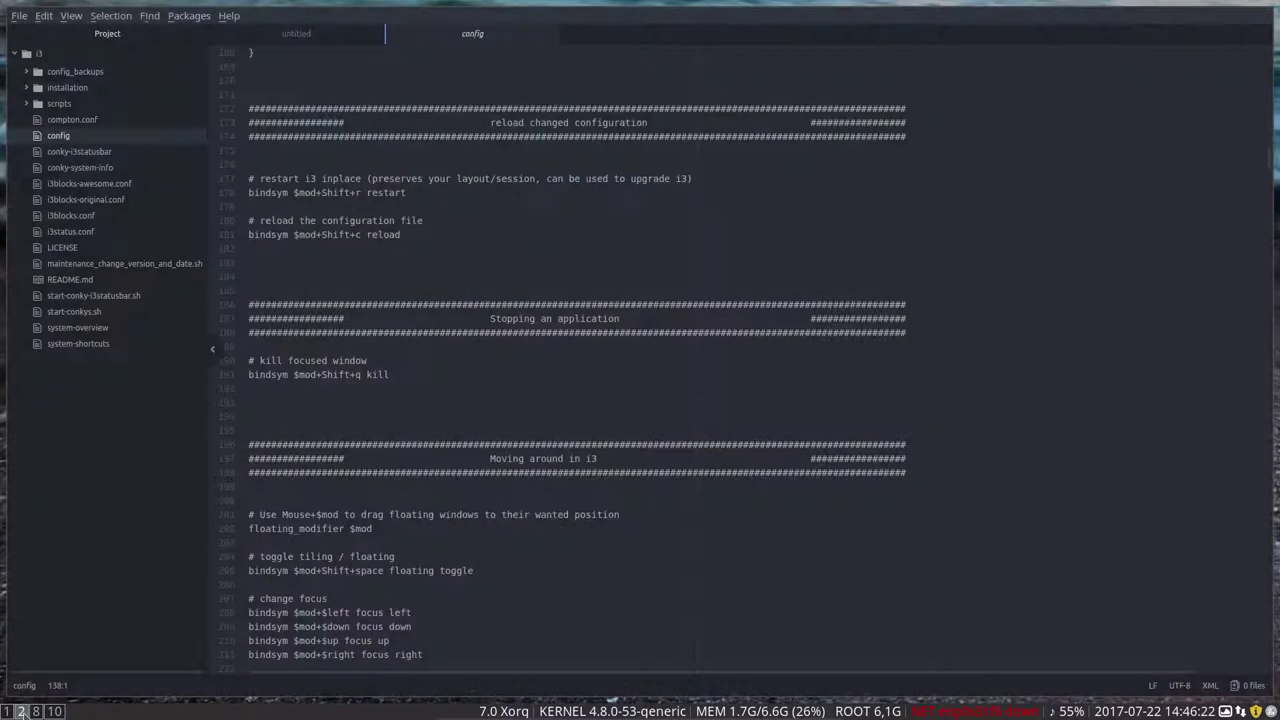
{"action": "left_click", "coordinate": [366, 252]}
{"action": "key", "text": "ctrl+f"}
{"action": "type", "text": "spotify"}
{"action": "key", "text": "Return"}
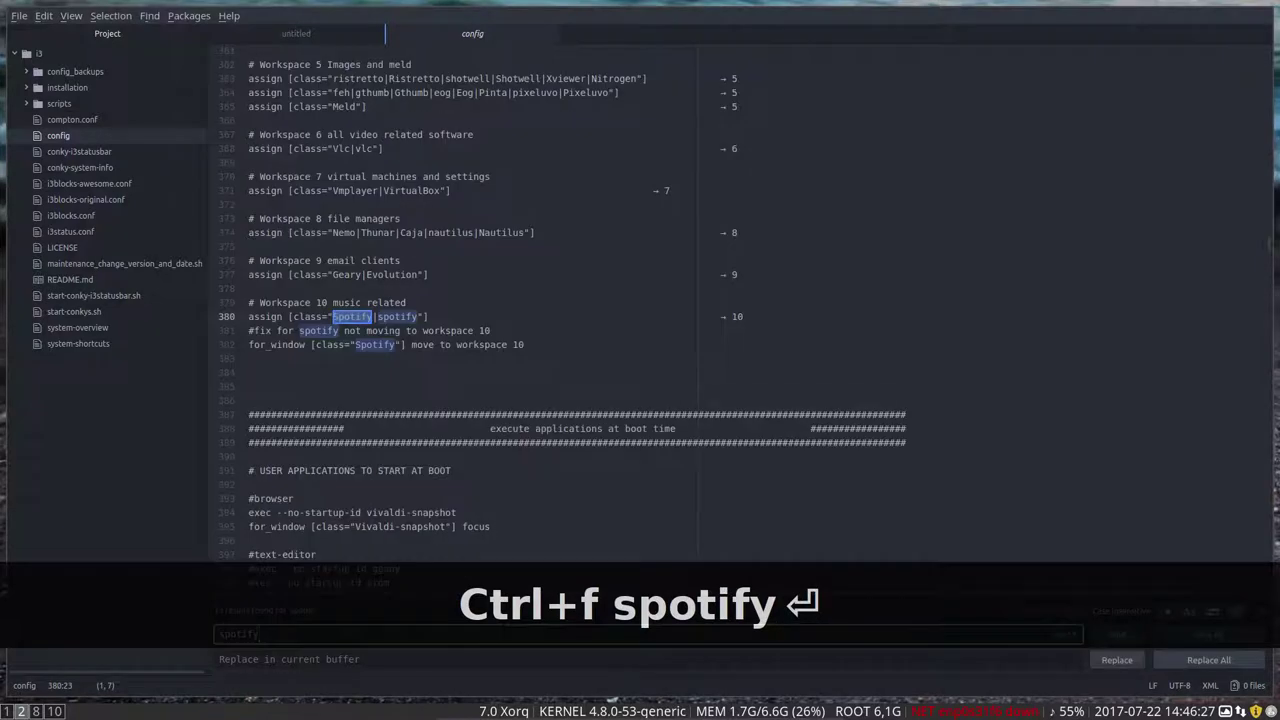
{"action": "left_click", "coordinate": [1116, 635]}
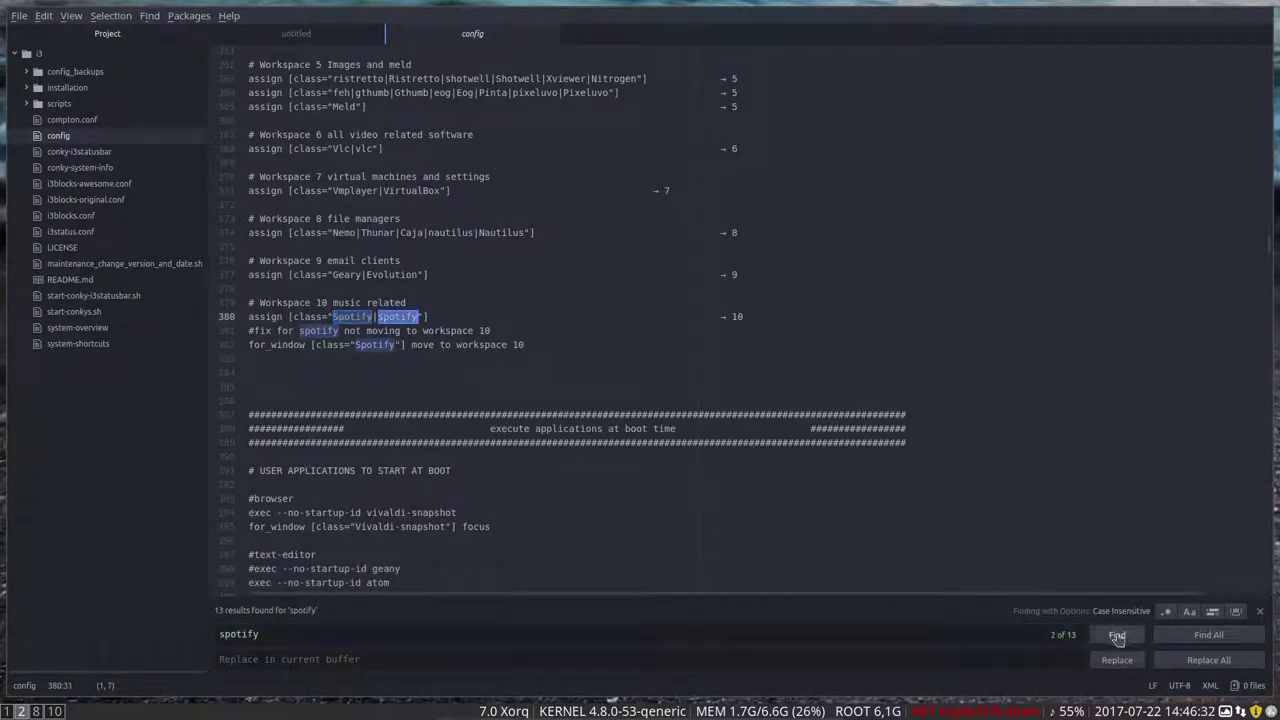
{"action": "left_click", "coordinate": [1116, 635]}
{"action": "left_click", "coordinate": [1116, 635]}
{"action": "left_click", "coordinate": [1116, 635]}
{"action": "left_click", "coordinate": [1116, 635]}
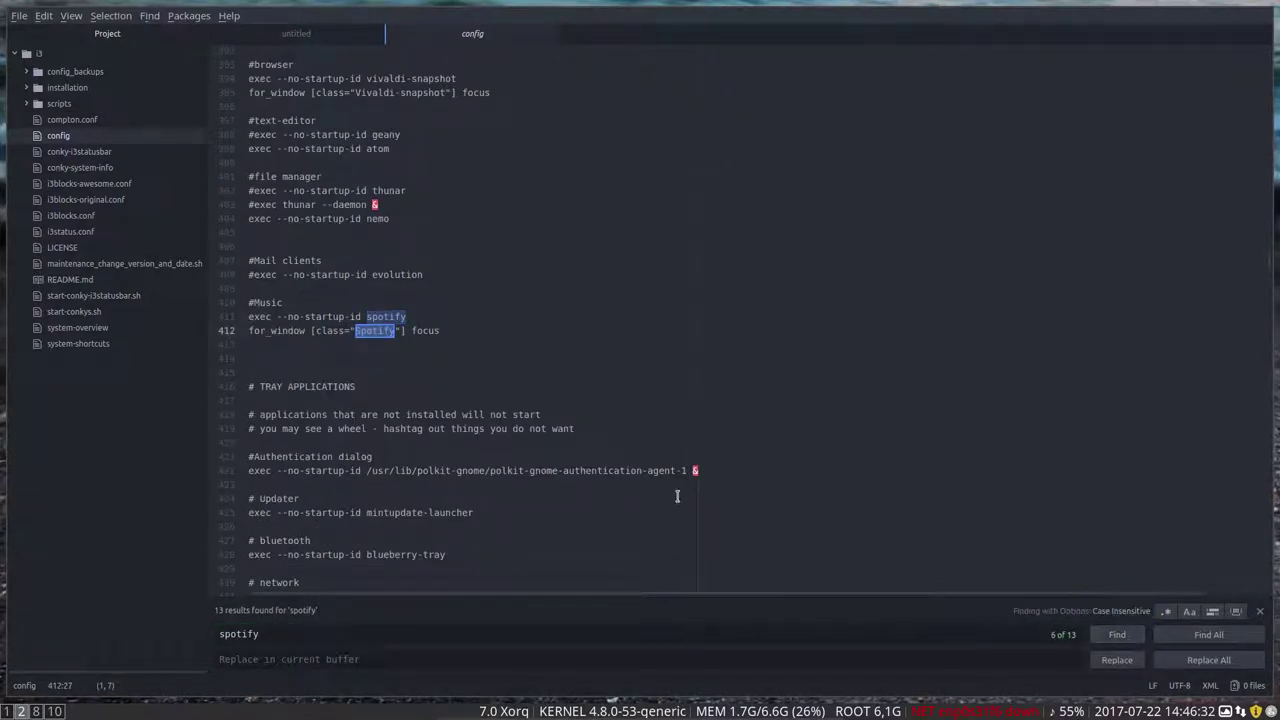
Comment out Spotify's autostart line 411 with '#', then remove the mark again
{"action": "left_click_drag", "start_coordinate": [410, 316], "coordinate": [247, 316]}
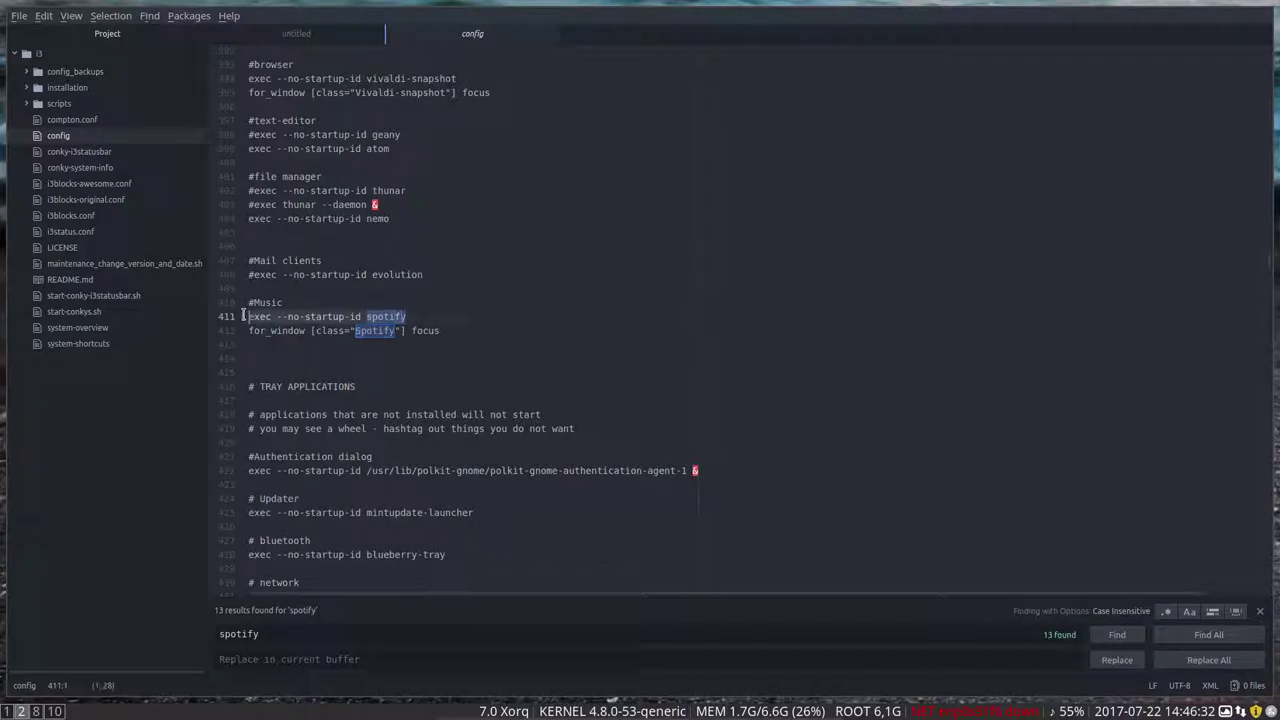
{"action": "left_click", "coordinate": [372, 316]}
{"action": "left_click_drag", "start_coordinate": [366, 316], "coordinate": [407, 316]}
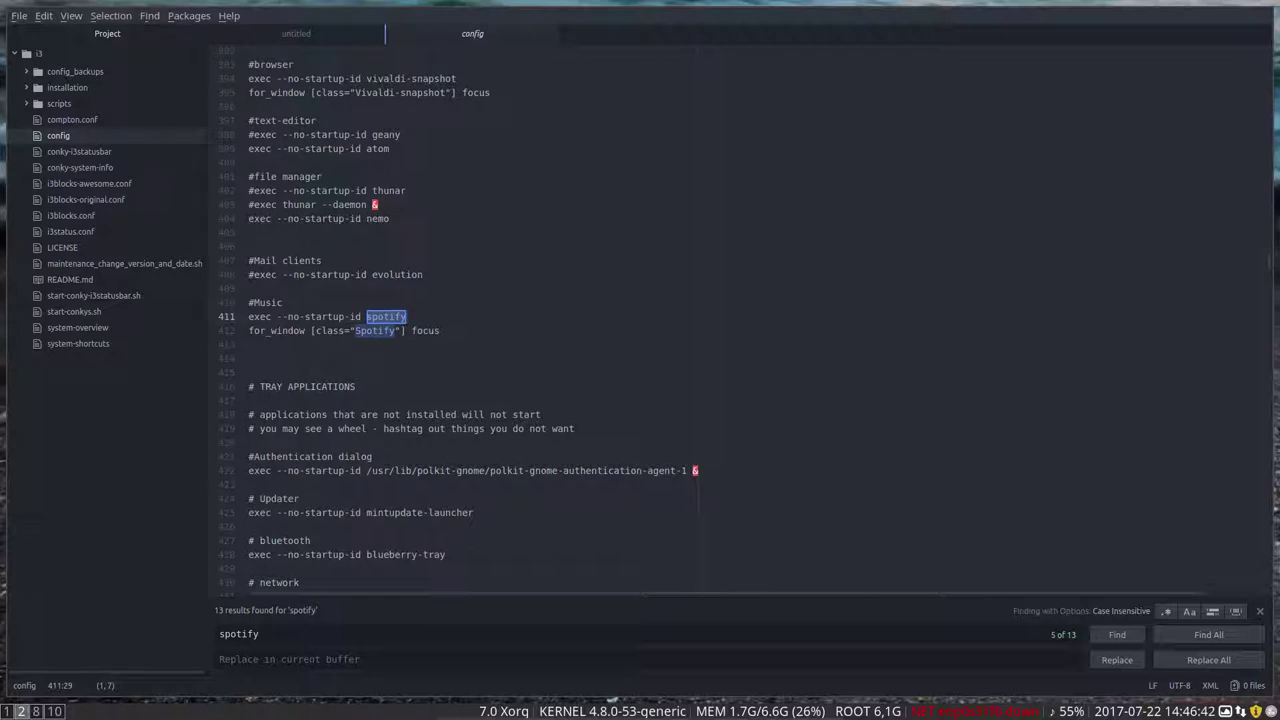
{"action": "left_click", "coordinate": [250, 316]}
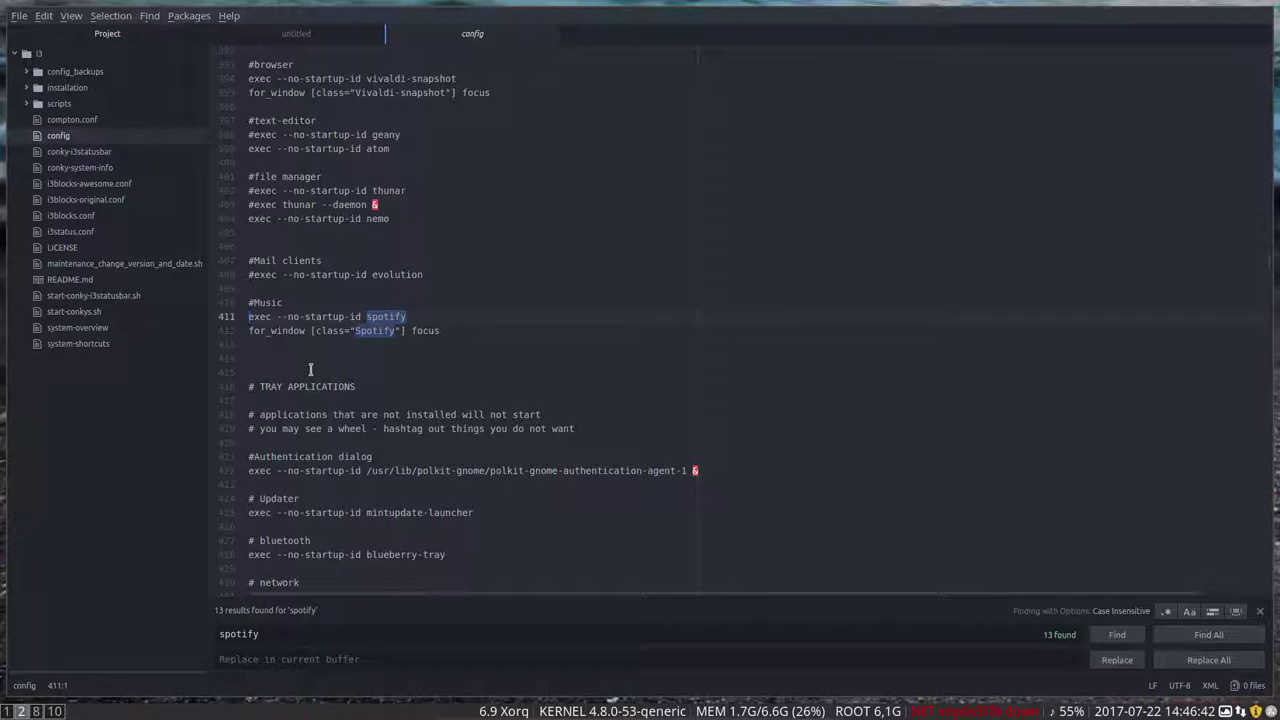
{"action": "type", "text": "#"}
{"action": "key", "text": "BackSpace"}
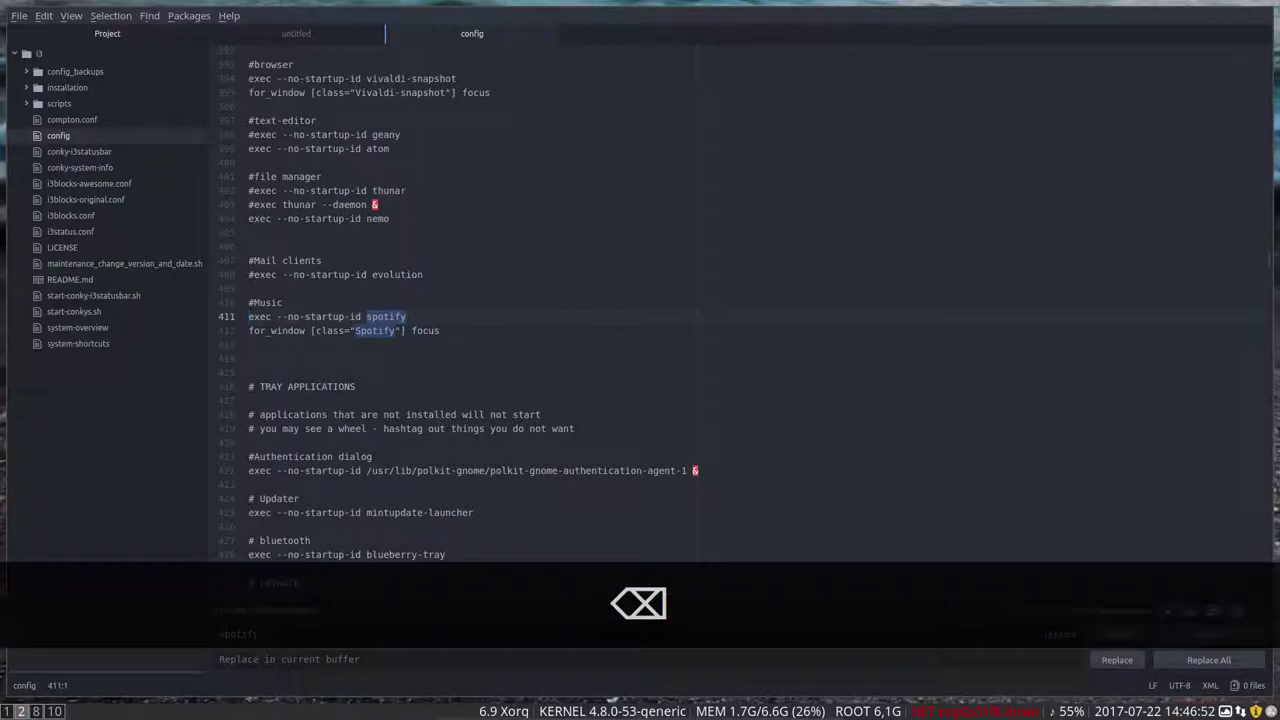
Save the i3 config and switch through workspaces 2, 8 and 10
{"action": "key", "text": "ctrl+s"}
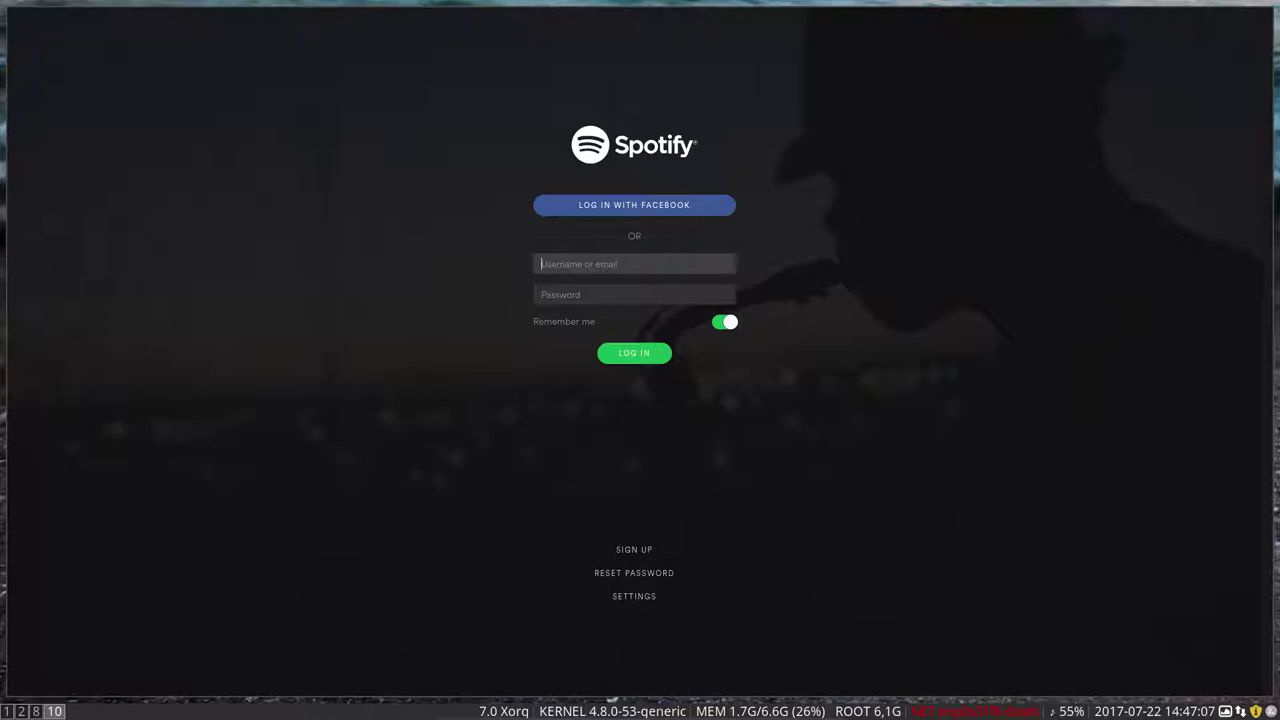
{"action": "left_click", "coordinate": [20, 712]}
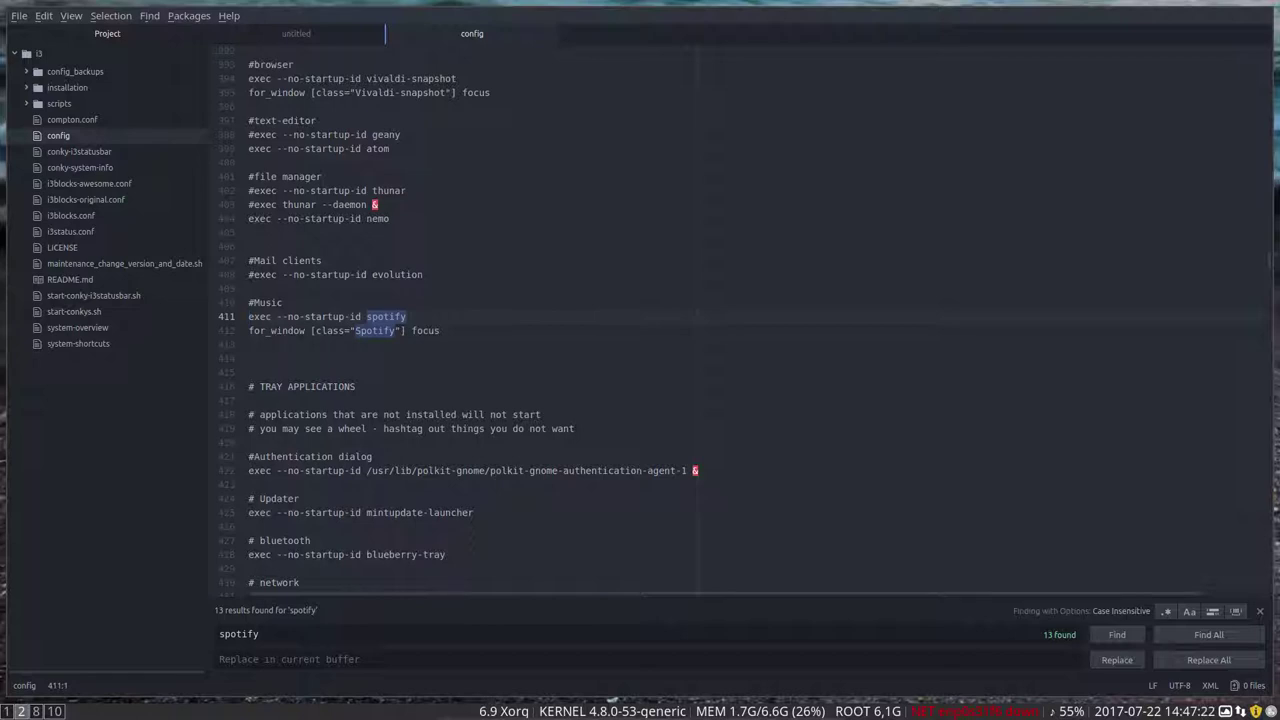
{"action": "left_click", "coordinate": [21, 711]}
{"action": "left_click", "coordinate": [35, 711]}
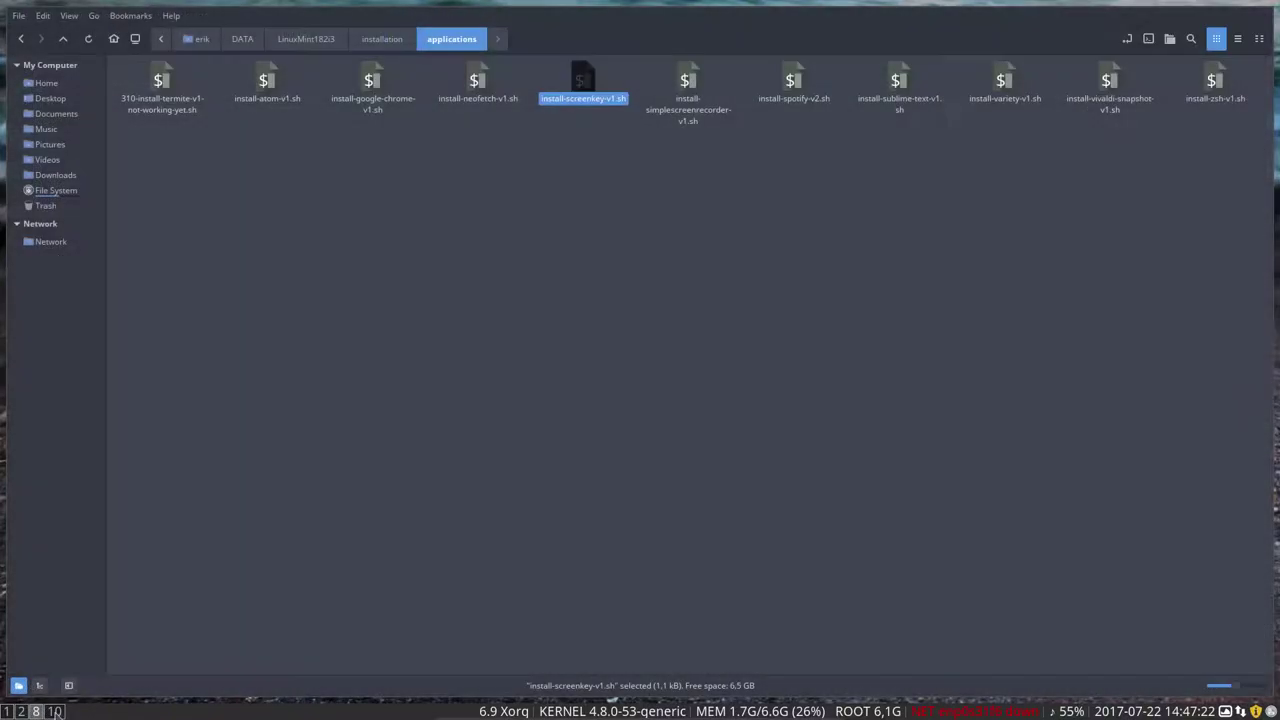
{"action": "left_click", "coordinate": [55, 711]}
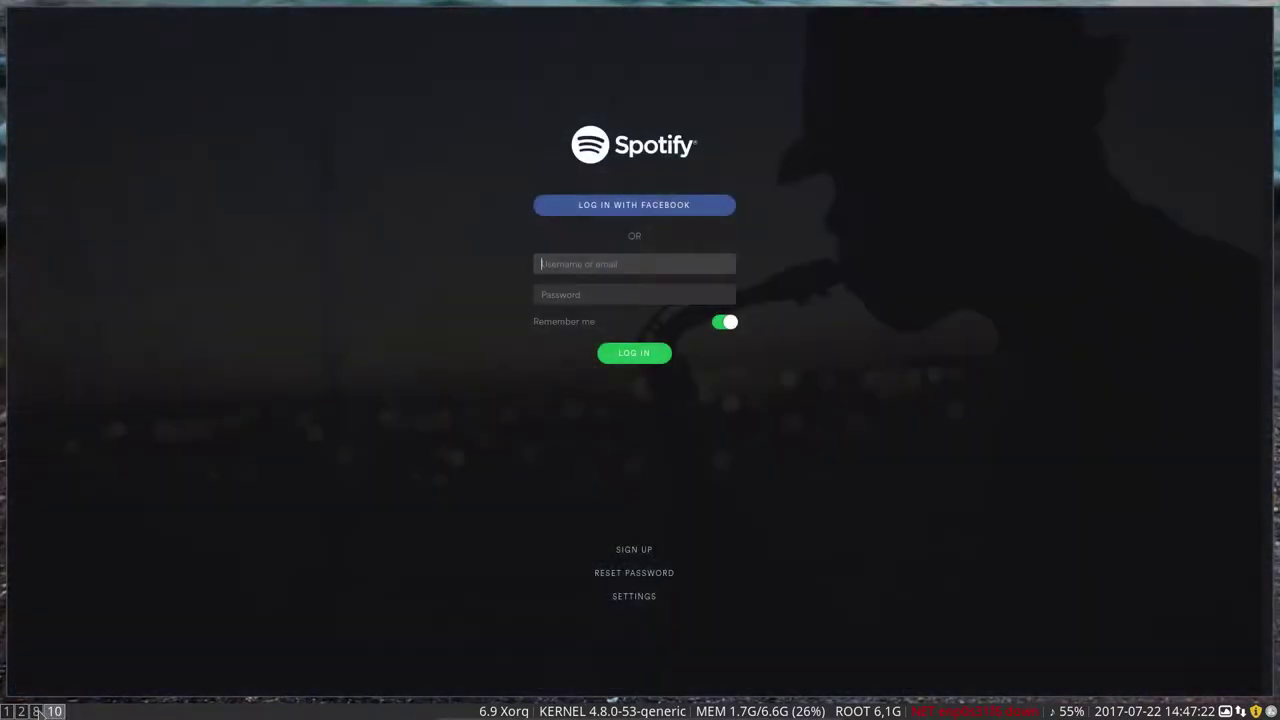
Cycle back through workspaces 8, 2, 1, 2, 8 and 10, ending on workspace 1
{"action": "left_click", "coordinate": [35, 711]}
{"action": "left_click", "coordinate": [21, 711]}
{"action": "key", "text": "super+1"}
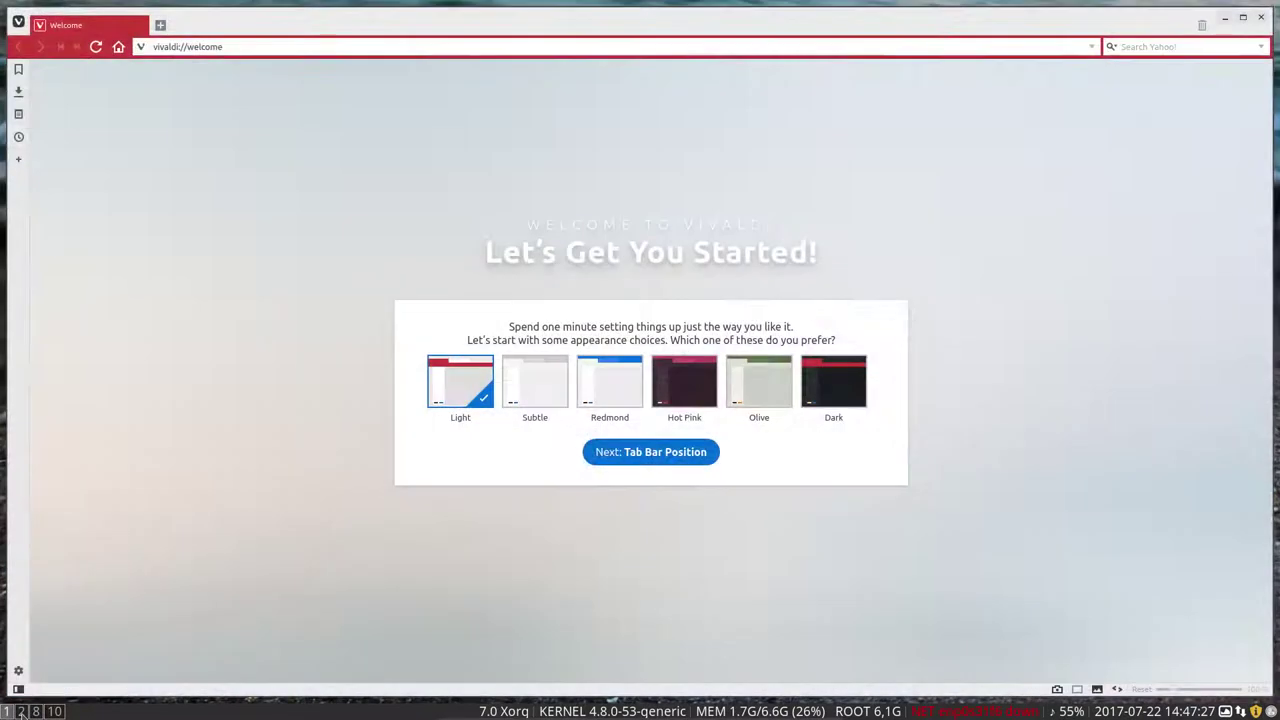
{"action": "key", "text": "super+2"}
{"action": "key", "text": "super+8"}
{"action": "key", "text": "super+0"}
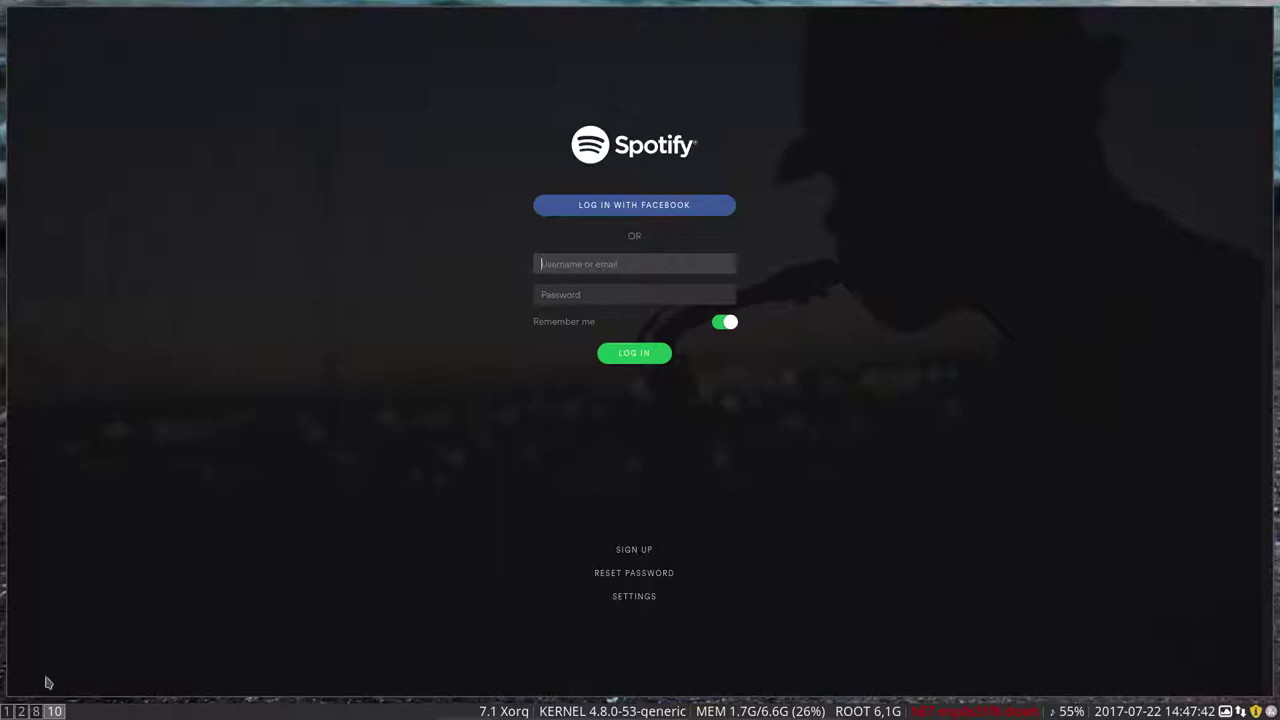
{"action": "left_click", "coordinate": [6, 710]}
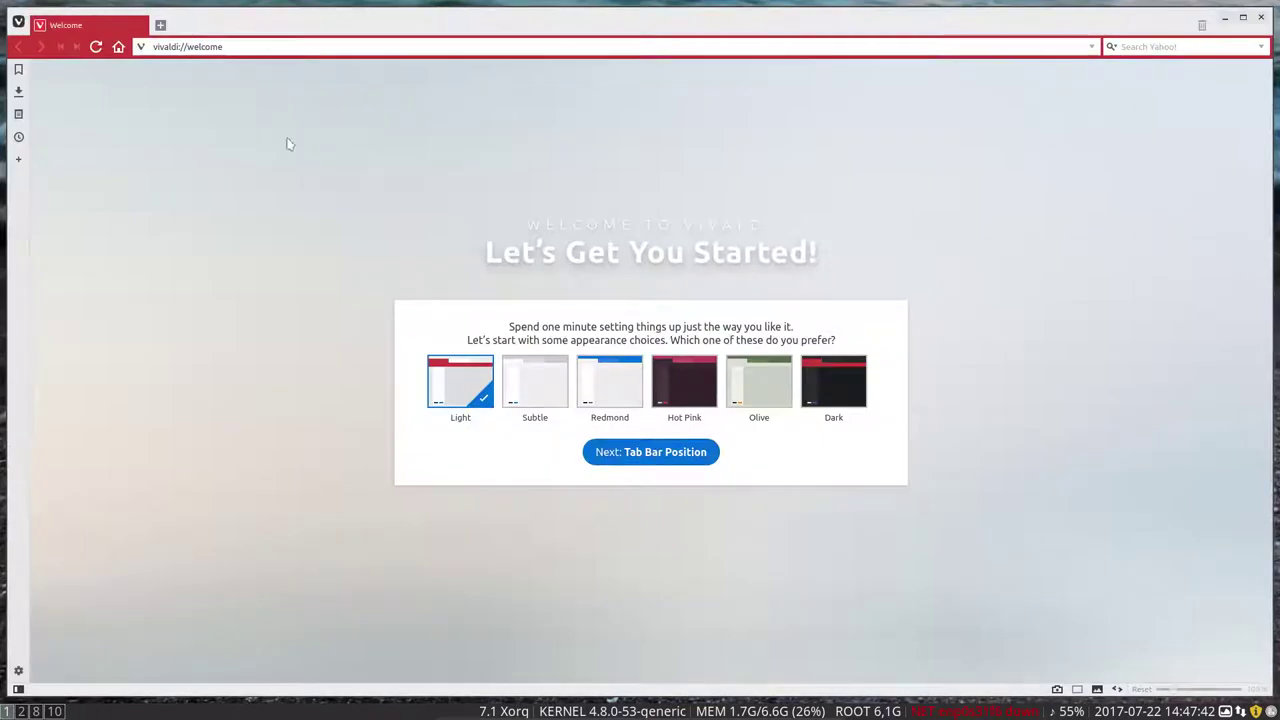
Load erikdubois.be in Vivaldi to show the ArchLabs R2-D2 release page
{"action": "left_click", "coordinate": [289, 46]}
{"action": "type", "text": "er"}
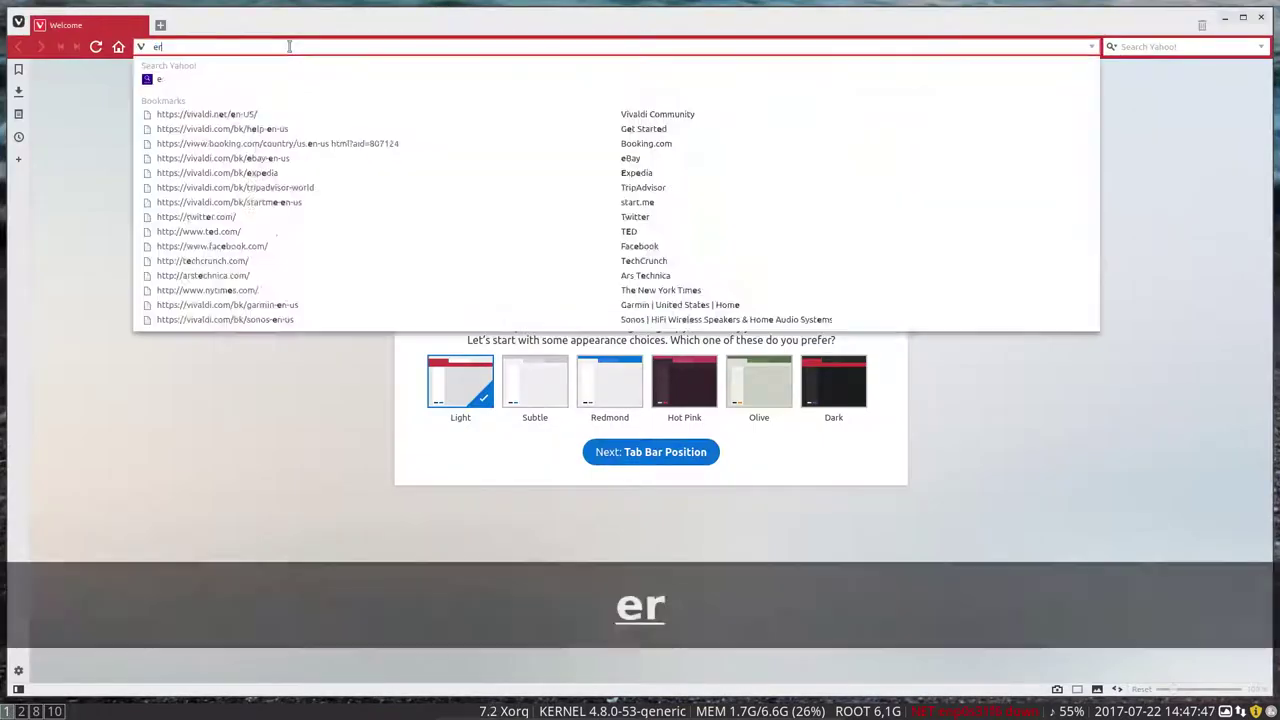
{"action": "type", "text": "ikdubois.be"}
{"action": "key", "text": "Return"}
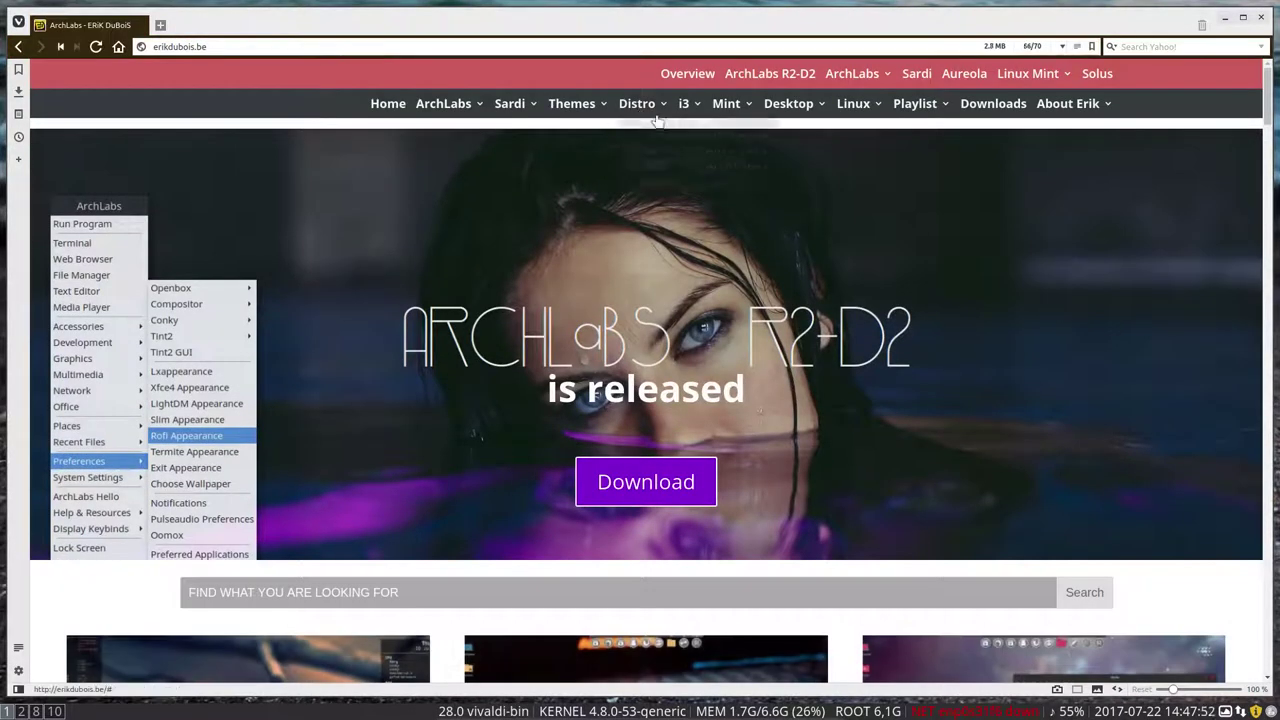
{"action": "mouse_move", "coordinate": [697, 108]}
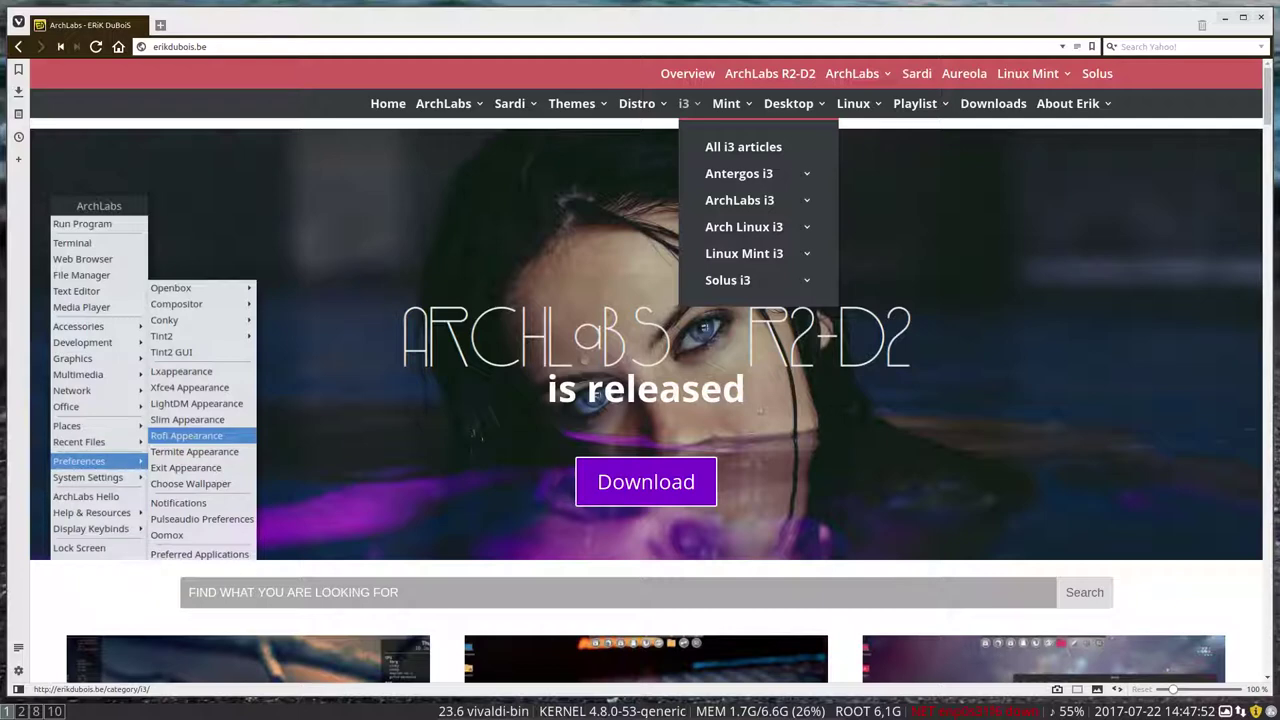
Load i3wm.org in a new Vivaldi tab
{"action": "left_click", "coordinate": [160, 25]}
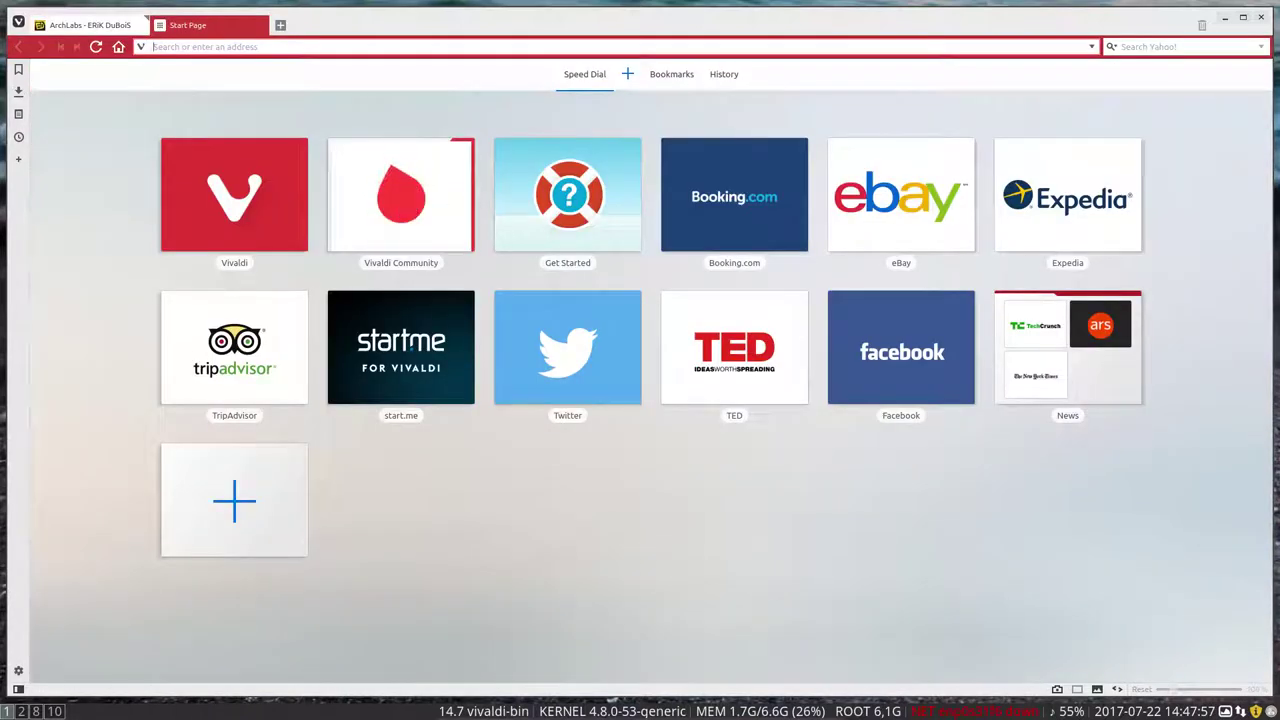
{"action": "type", "text": "i3w"}
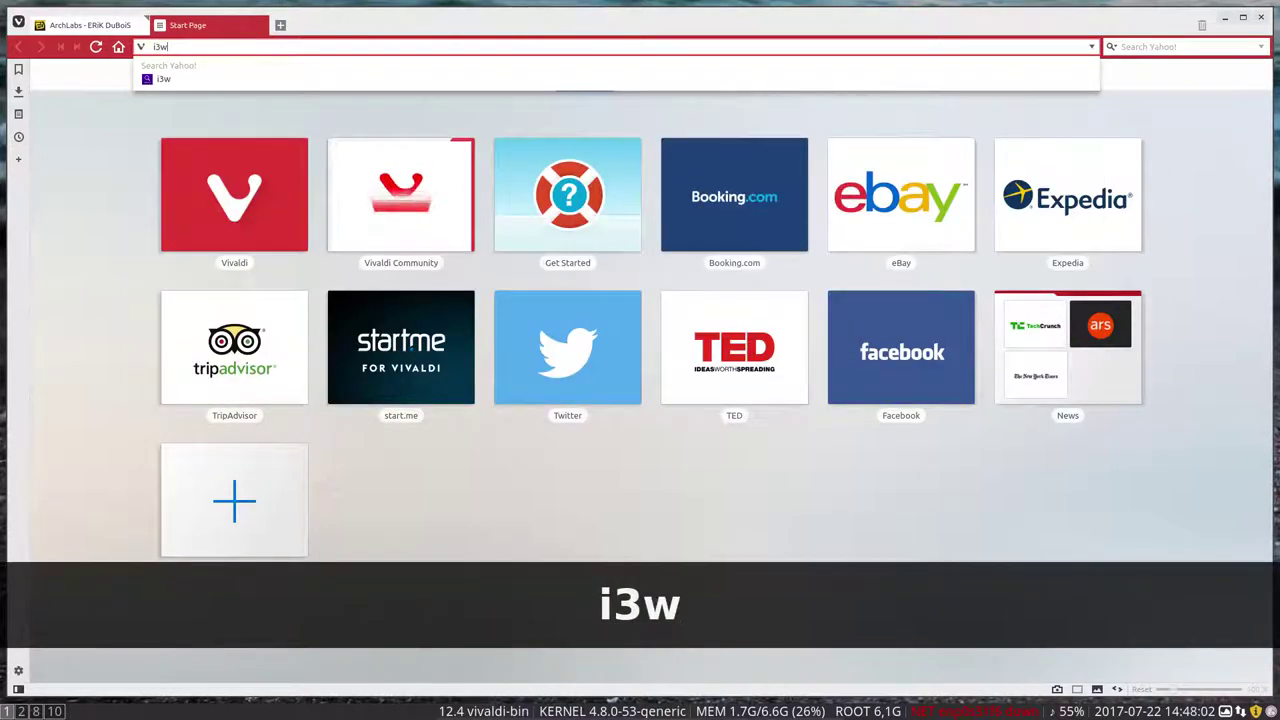
{"action": "type", "text": "m.org"}
{"action": "key", "text": "Return"}
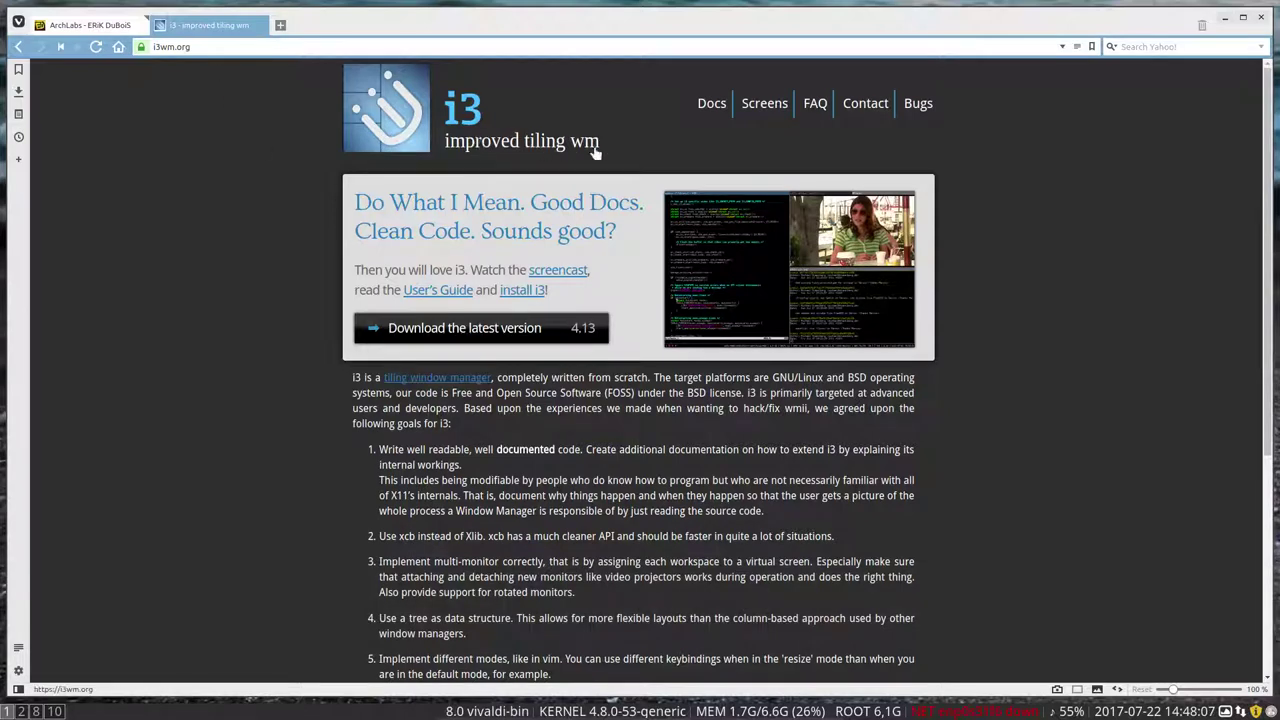
Open the i3 User's Guide from Docs, scroll through it, then close its tab
{"action": "left_click", "coordinate": [712, 108]}
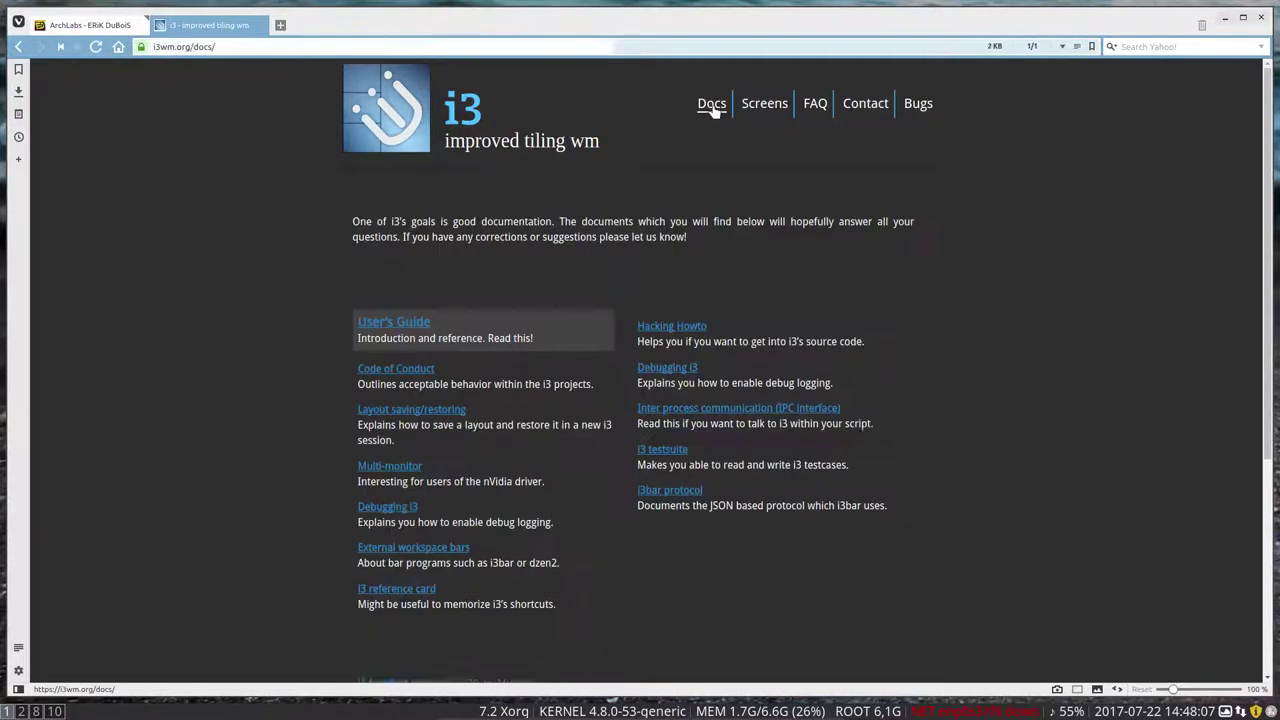
{"action": "left_click", "coordinate": [416, 328]}
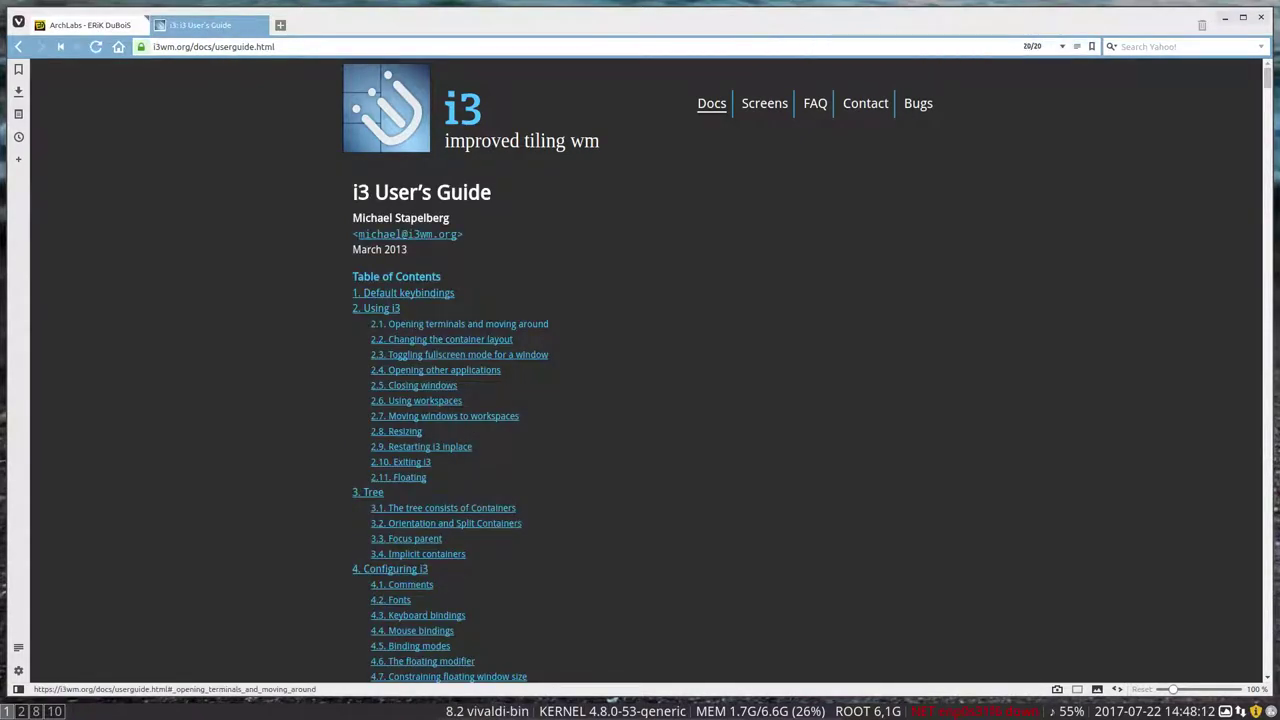
{"action": "scroll", "coordinate": [305, 345], "scroll_direction": "down", "scroll_amount": 15}
{"action": "scroll", "coordinate": [304, 346], "scroll_direction": "down", "scroll_amount": 5}
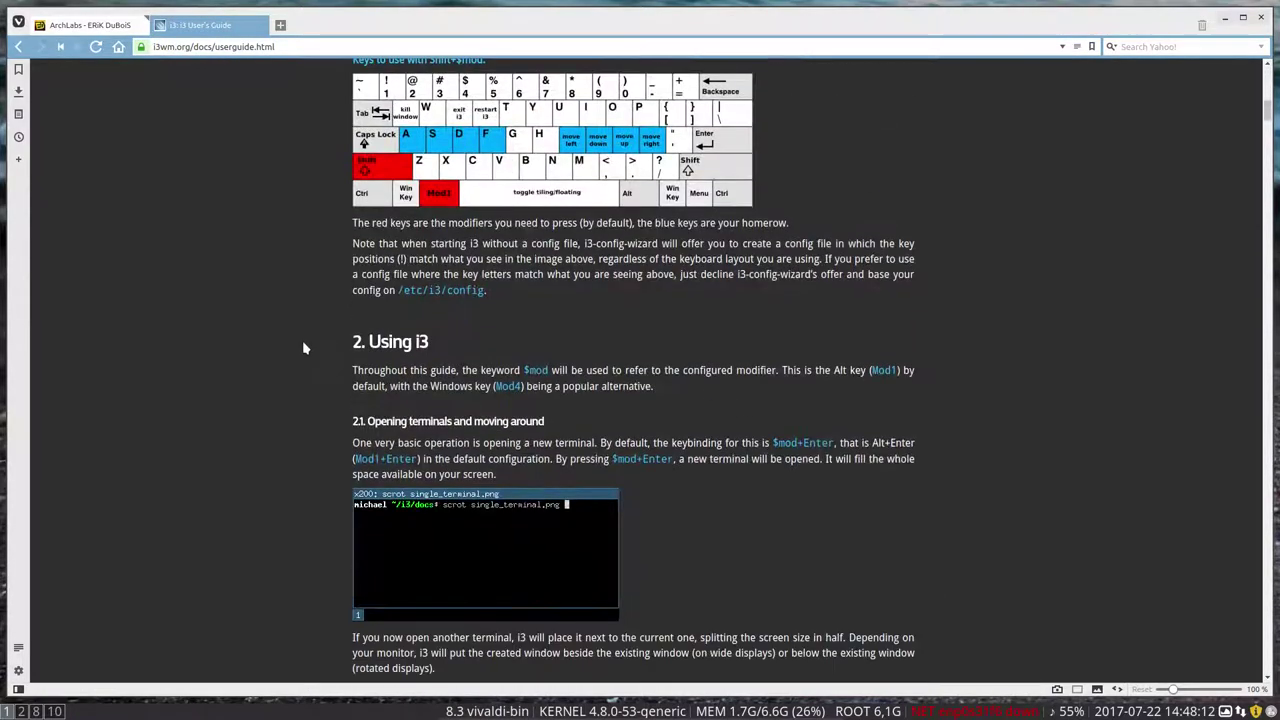
{"action": "scroll", "coordinate": [304, 346], "scroll_direction": "down", "scroll_amount": 2}
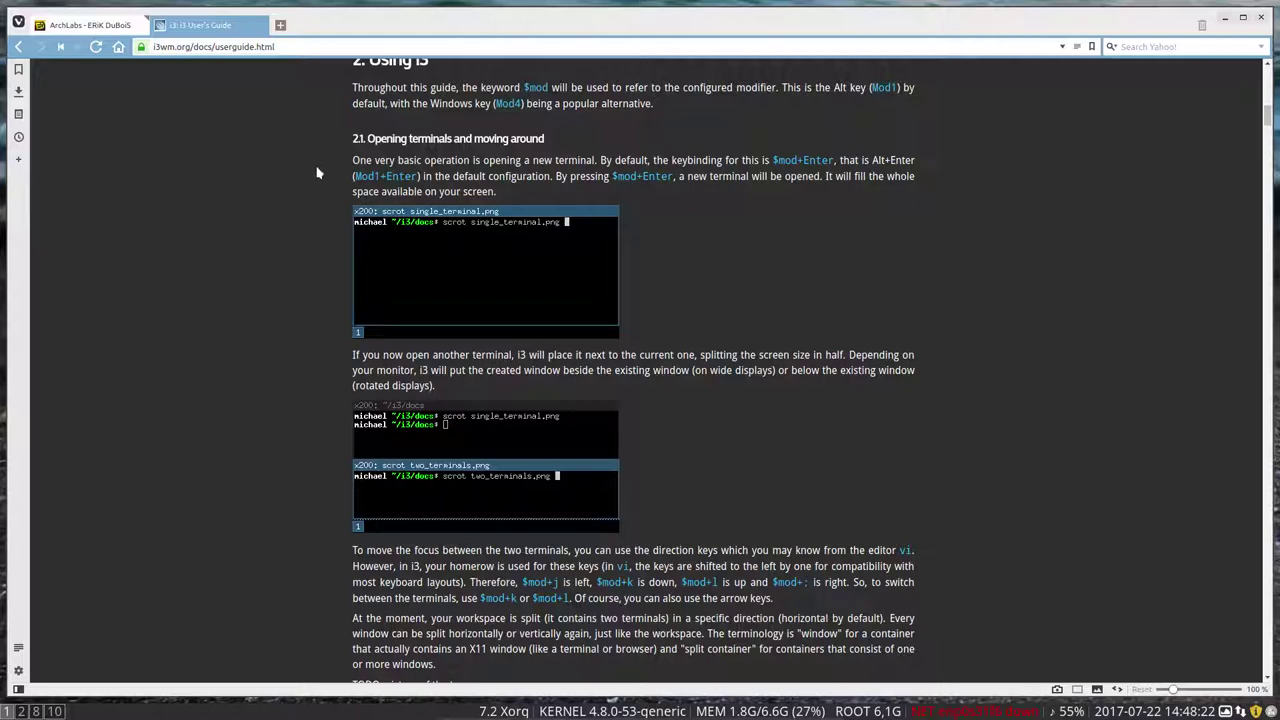
{"action": "left_click", "coordinate": [262, 25]}
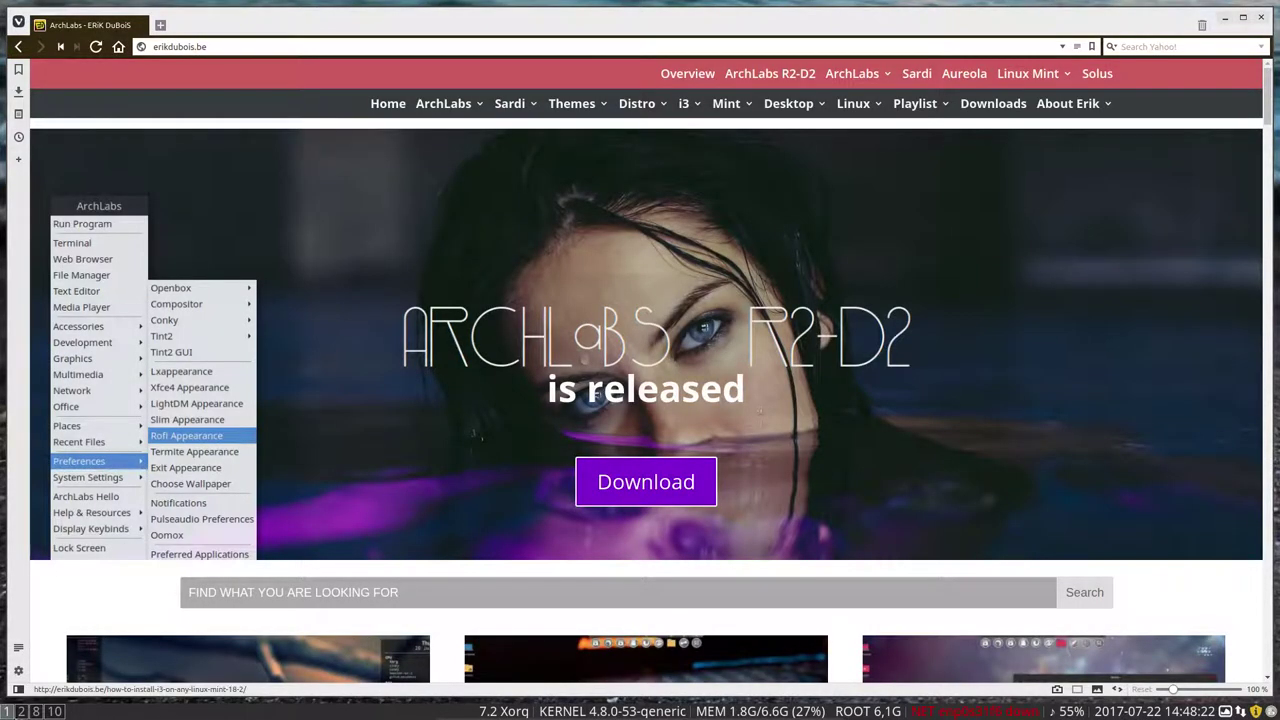
Peek at workspace 2, browse the site's i3 menu, then return to the Atom config on workspace 2
{"action": "left_click", "coordinate": [21, 711]}
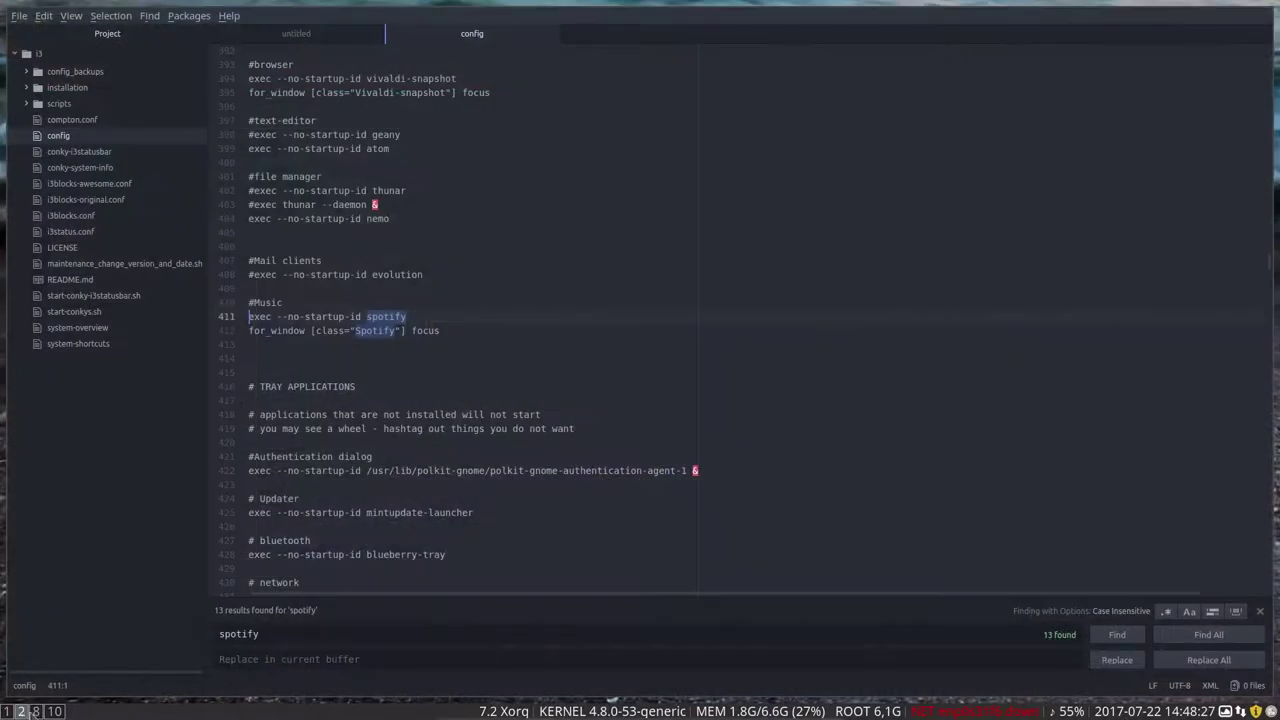
{"action": "left_click", "coordinate": [7, 711]}
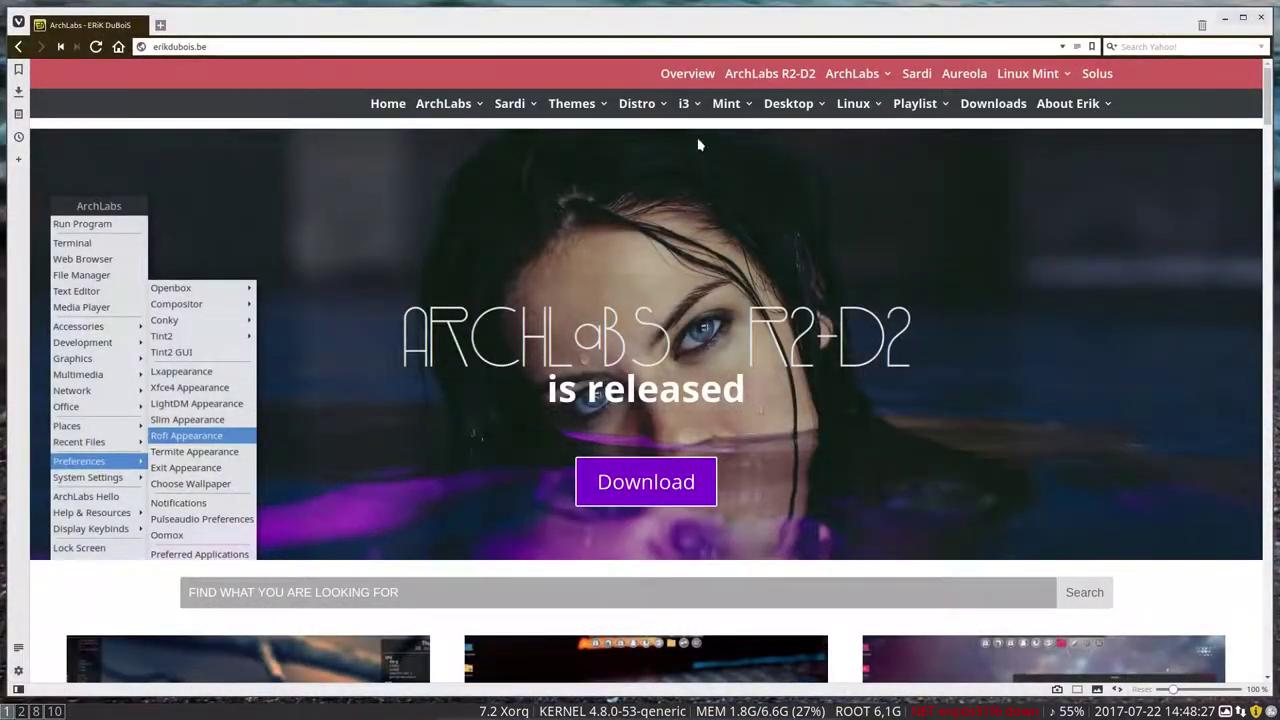
{"action": "mouse_move", "coordinate": [695, 108]}
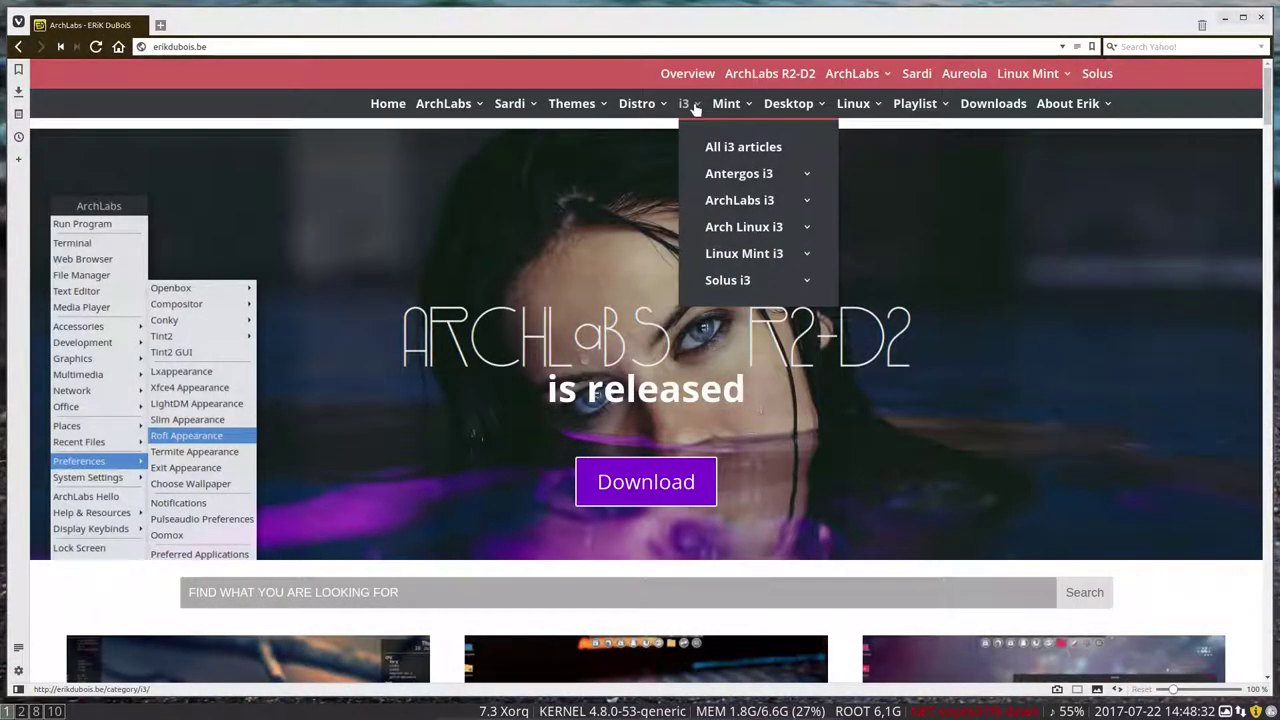
{"action": "mouse_move", "coordinate": [731, 286]}
{"action": "mouse_move", "coordinate": [733, 177]}
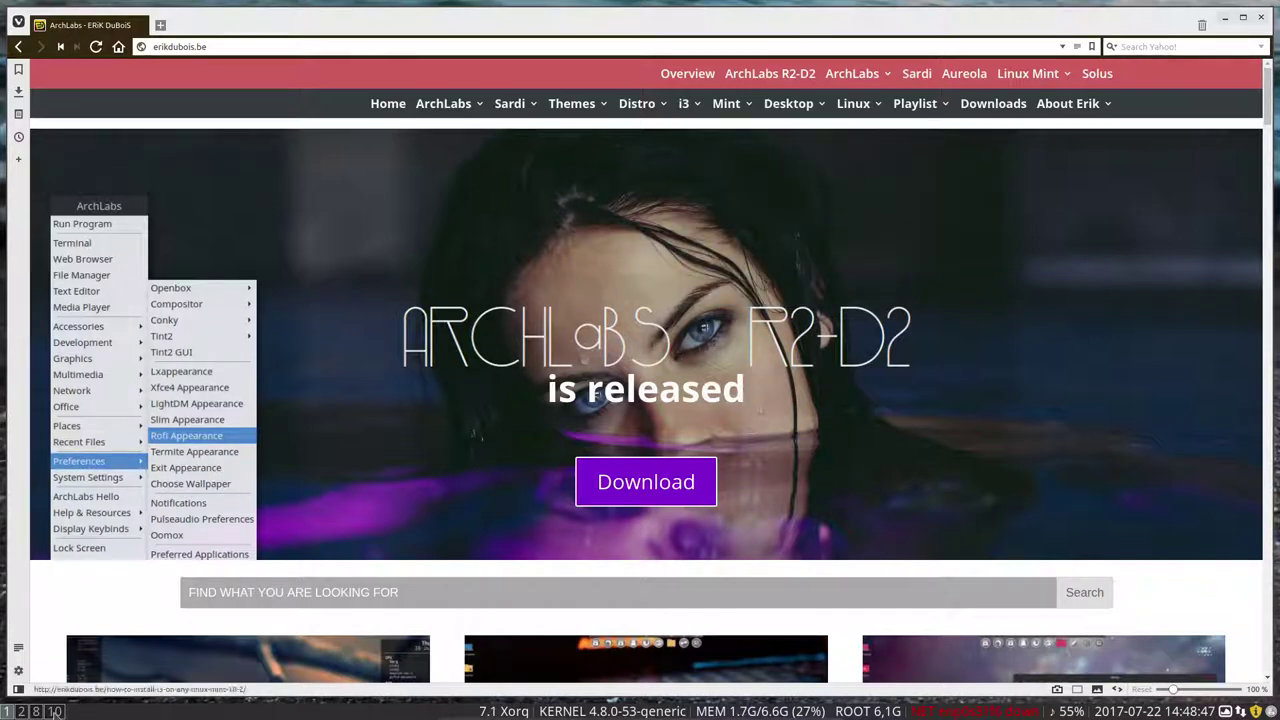
{"action": "left_click", "coordinate": [20, 711]}
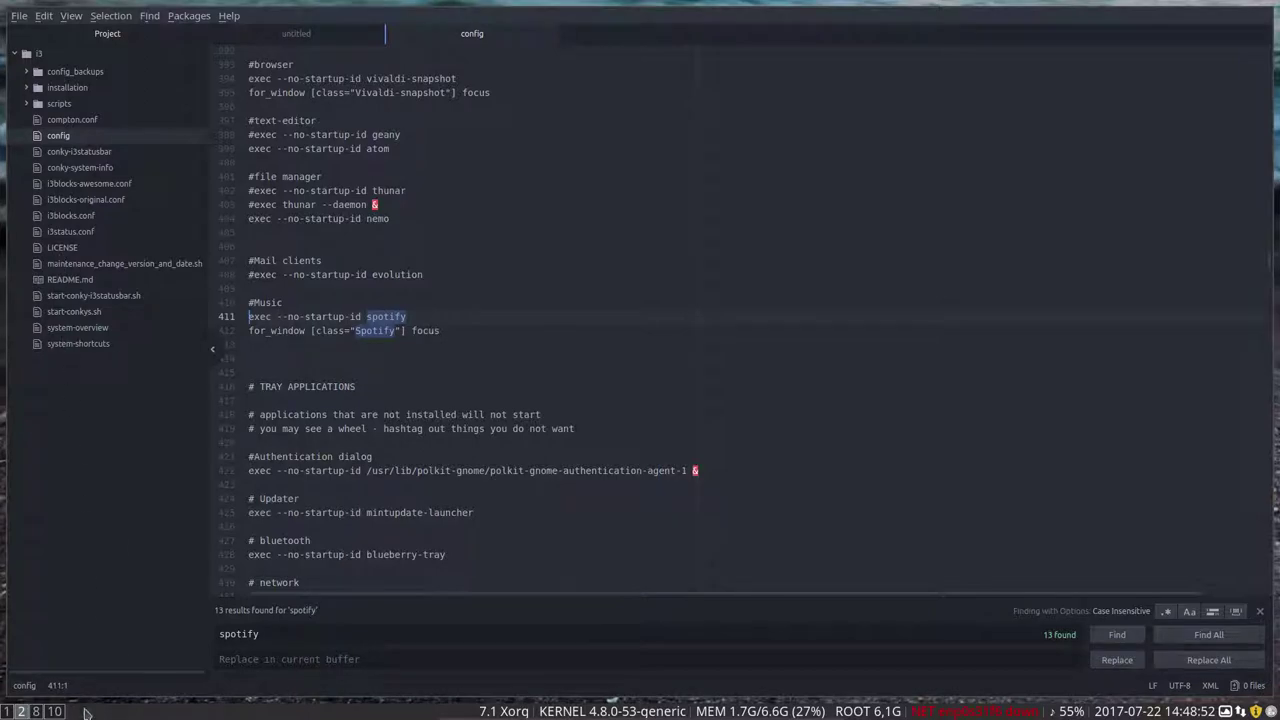
On workspace 8, deselect the screenkey script and widen Nemo's places sidebar slightly
{"action": "left_click", "coordinate": [35, 711]}
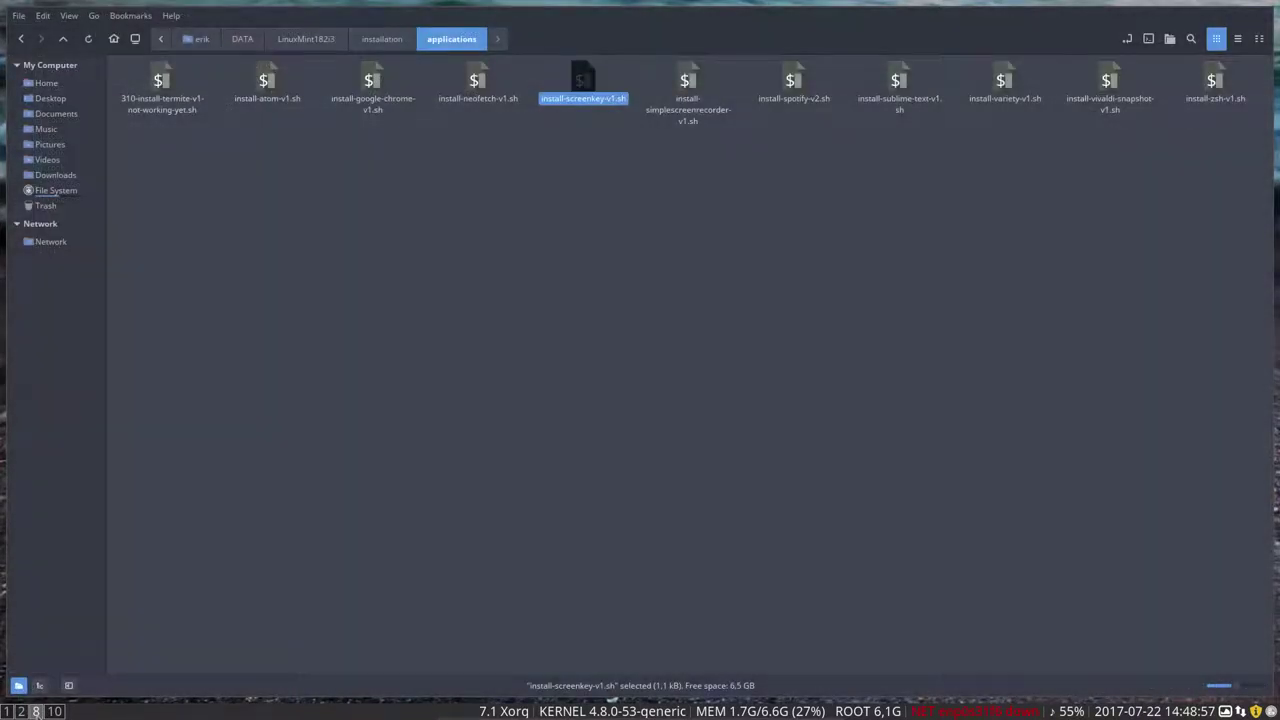
{"action": "left_click", "coordinate": [377, 429]}
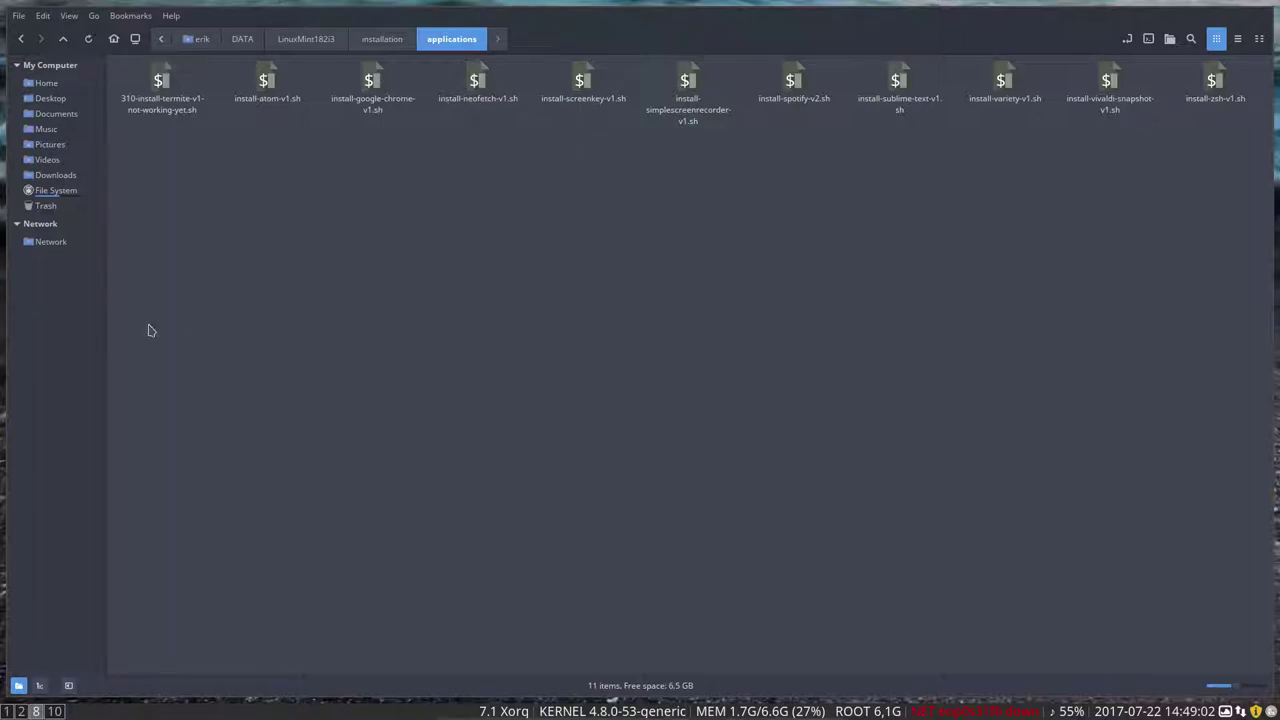
{"action": "left_click_drag", "start_coordinate": [106, 320], "coordinate": [129, 320]}
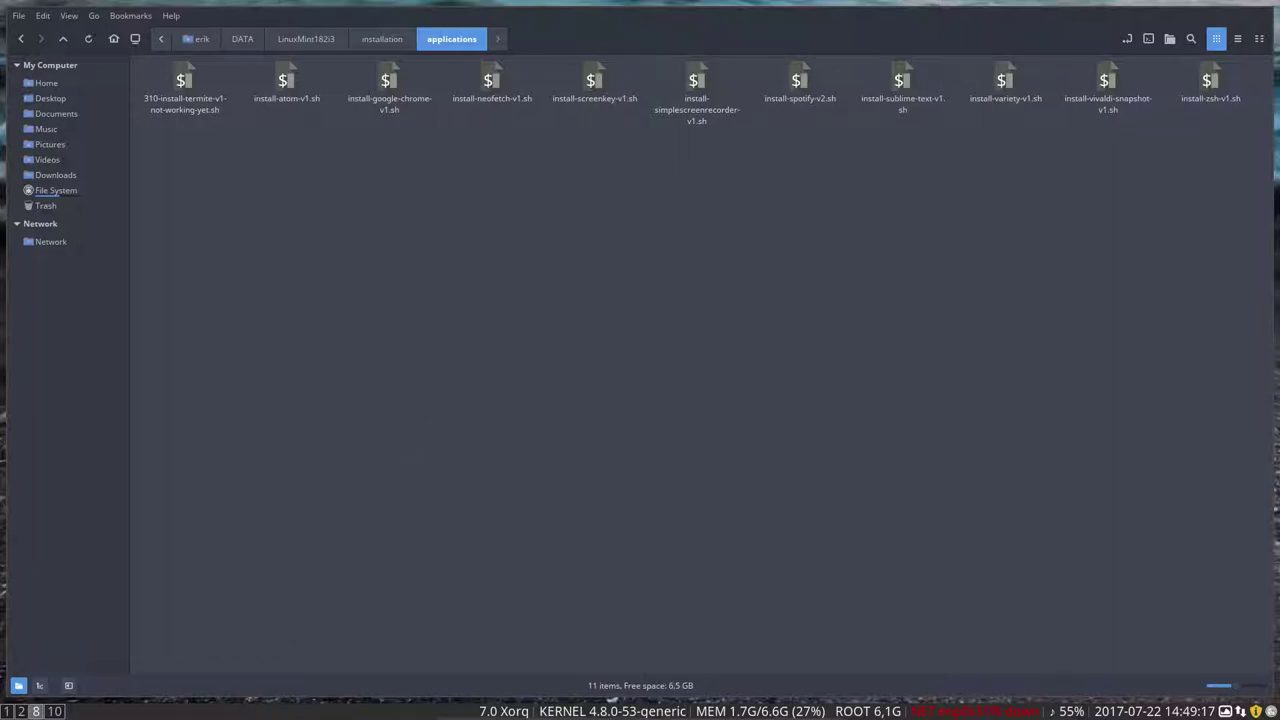
Launch LXAppearance via the lx prompt and pick the Arc-Mandy-Dark widget theme
{"action": "key", "text": "super+shift+d"}
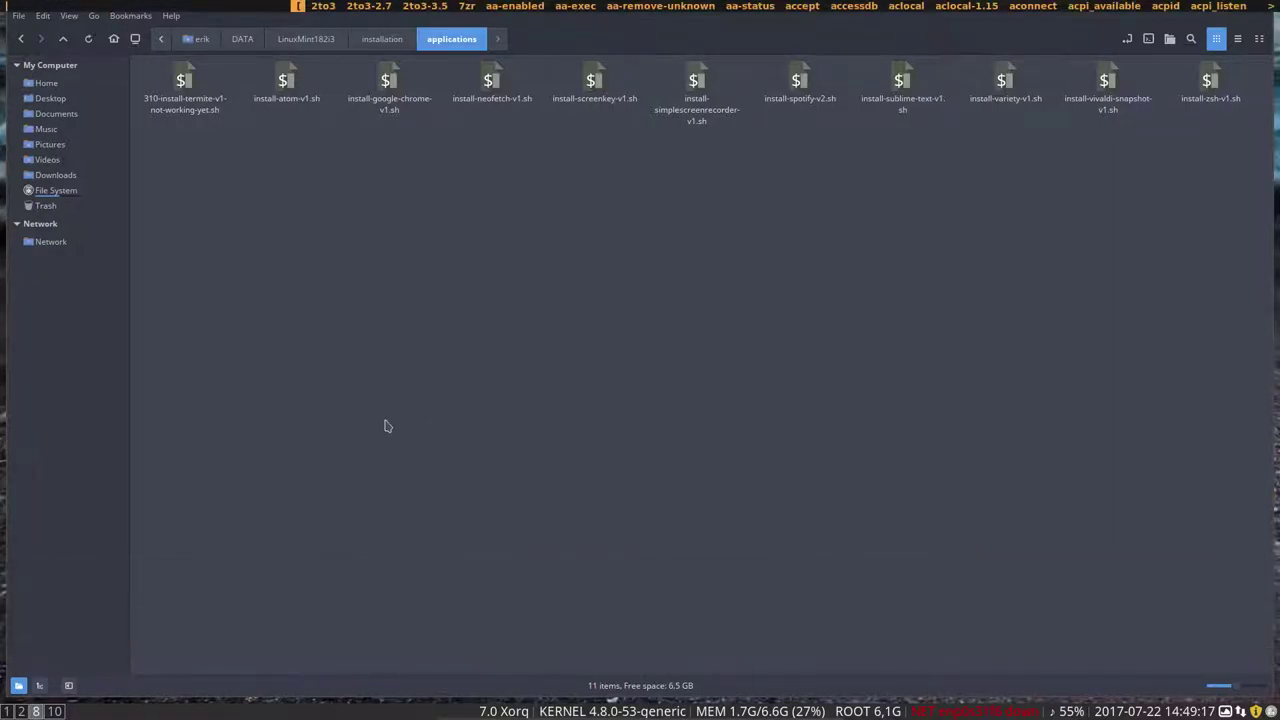
{"action": "type", "text": "lx"}
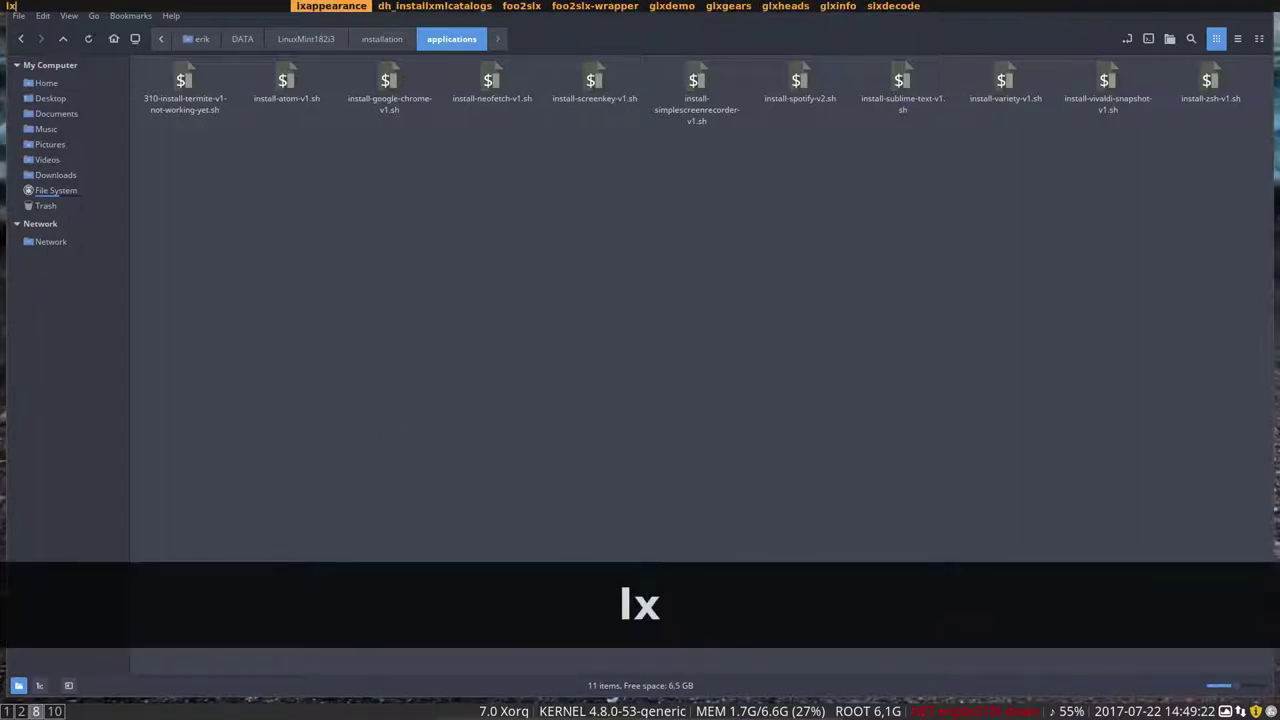
{"action": "key", "text": "Return"}
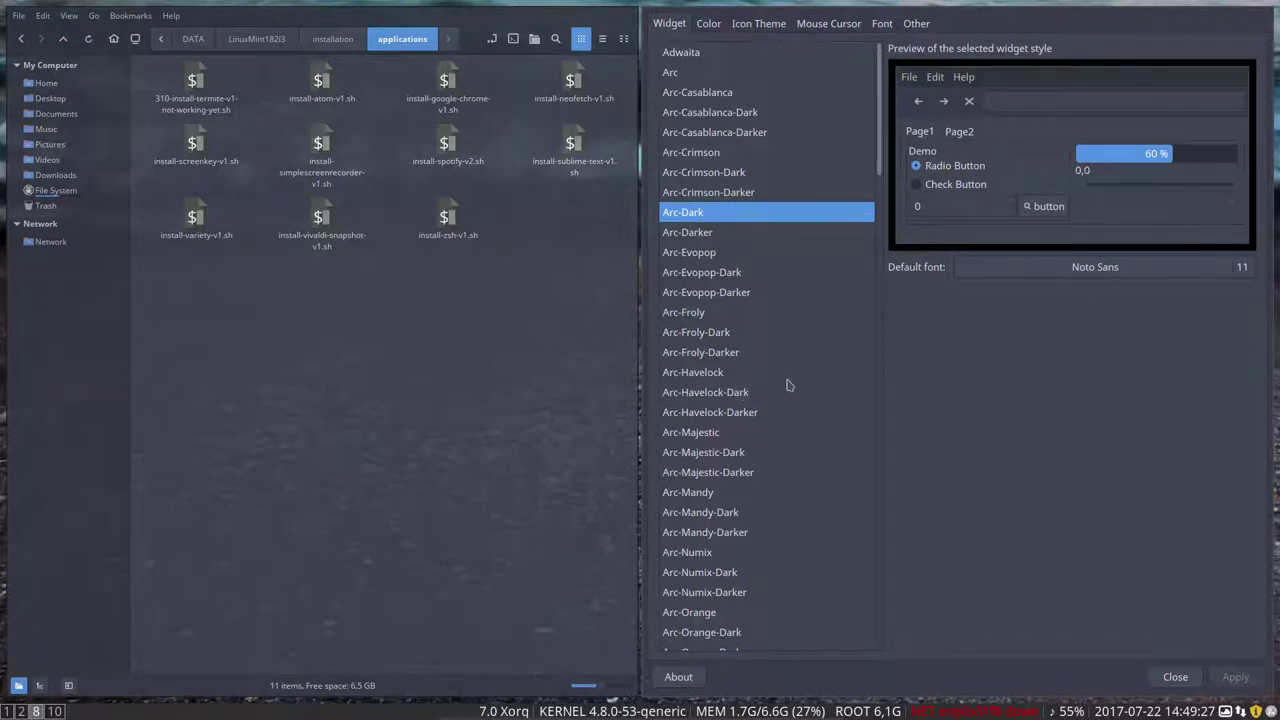
{"action": "scroll", "coordinate": [772, 440], "scroll_direction": "down", "scroll_amount": 4}
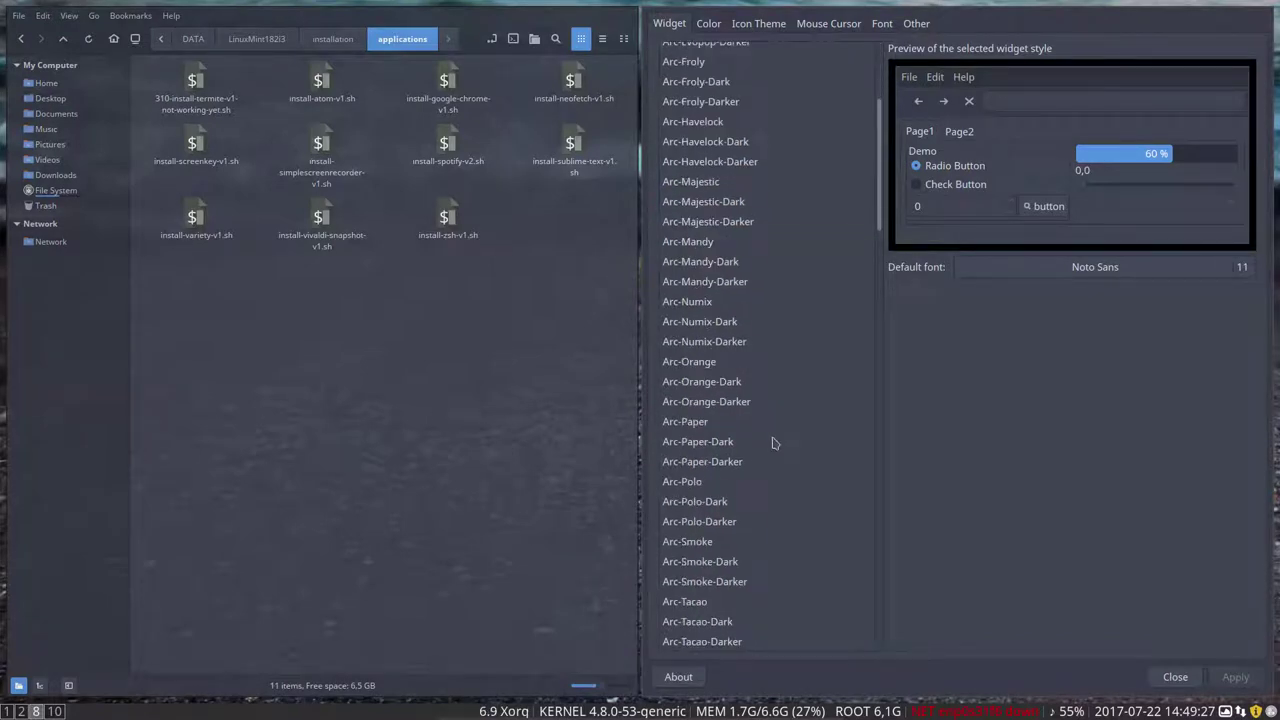
{"action": "scroll", "coordinate": [765, 345], "scroll_direction": "down", "scroll_amount": 3}
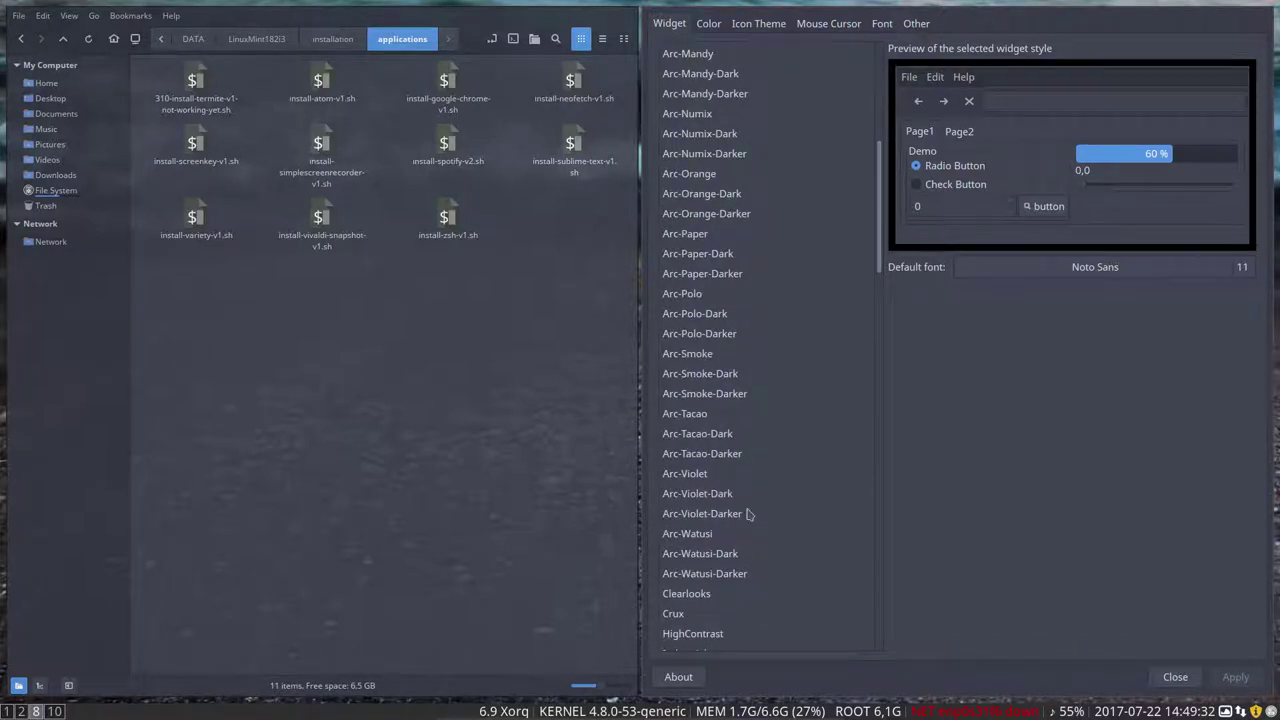
{"action": "scroll", "coordinate": [748, 510], "scroll_direction": "up", "scroll_amount": 2}
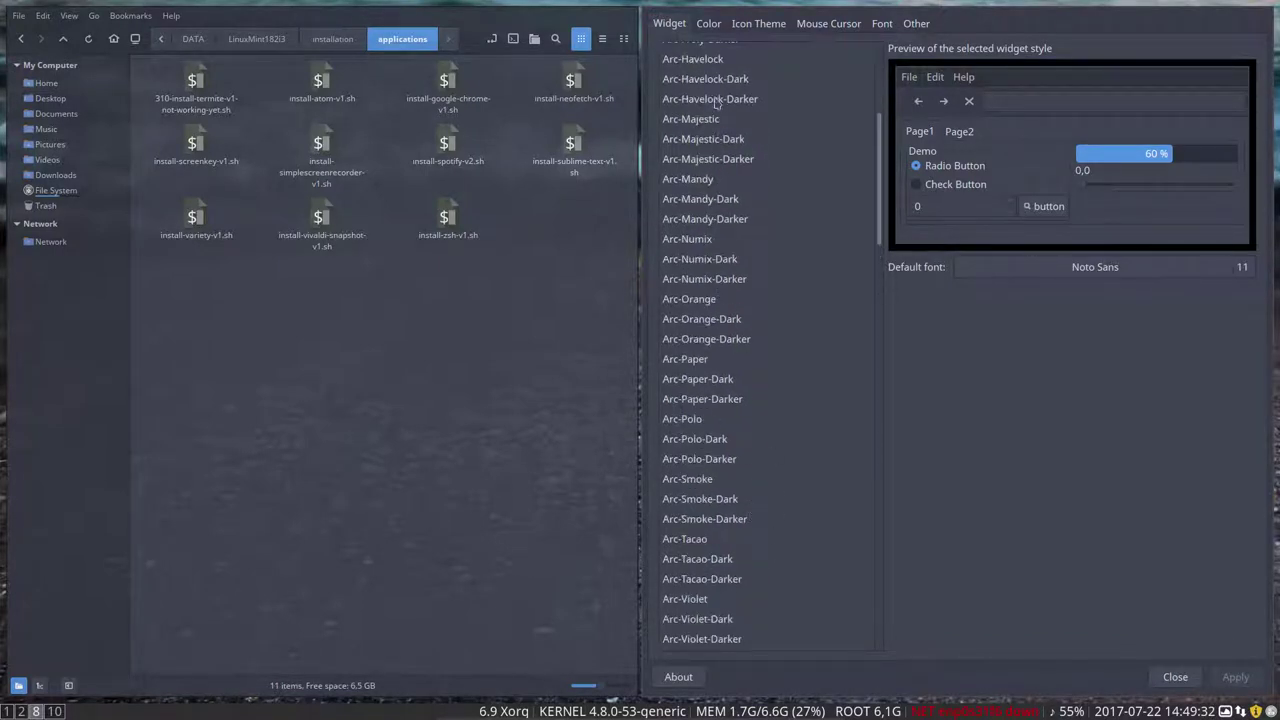
{"action": "left_click", "coordinate": [716, 205]}
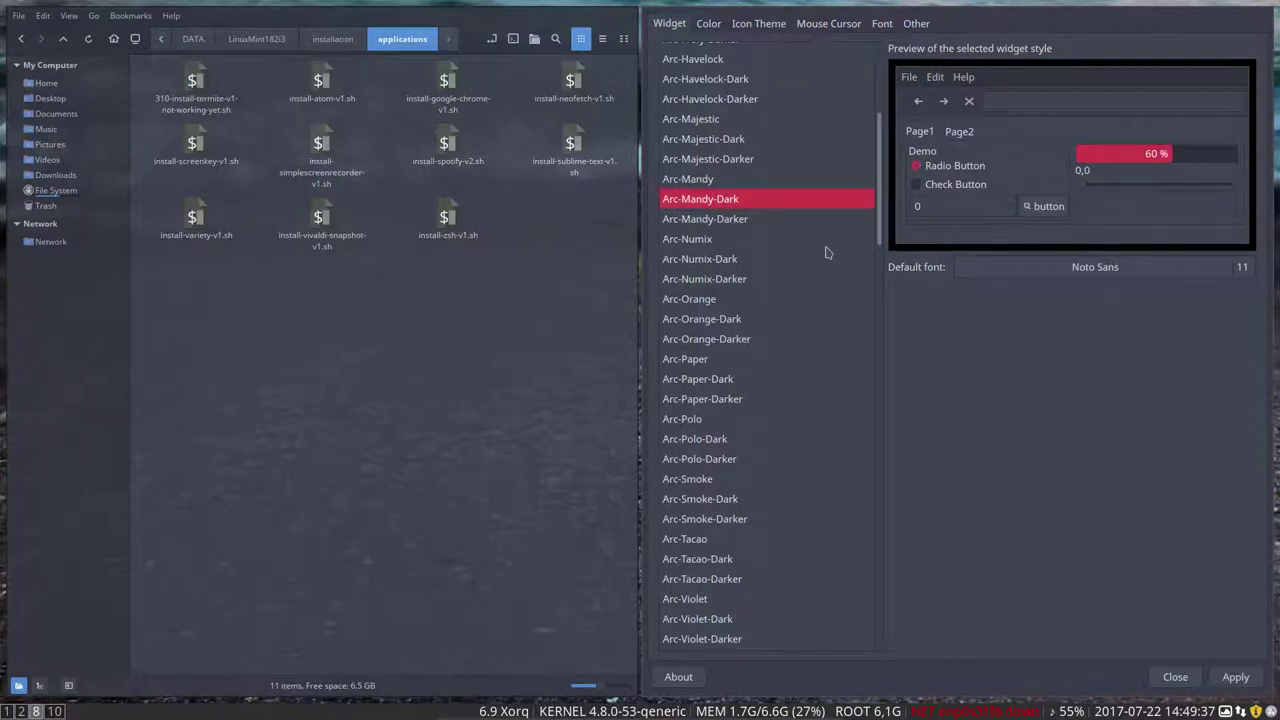
Choose Sardi Mono Colora Mandy icons, review cursor and font settings, then apply and close
{"action": "left_click", "coordinate": [761, 28]}
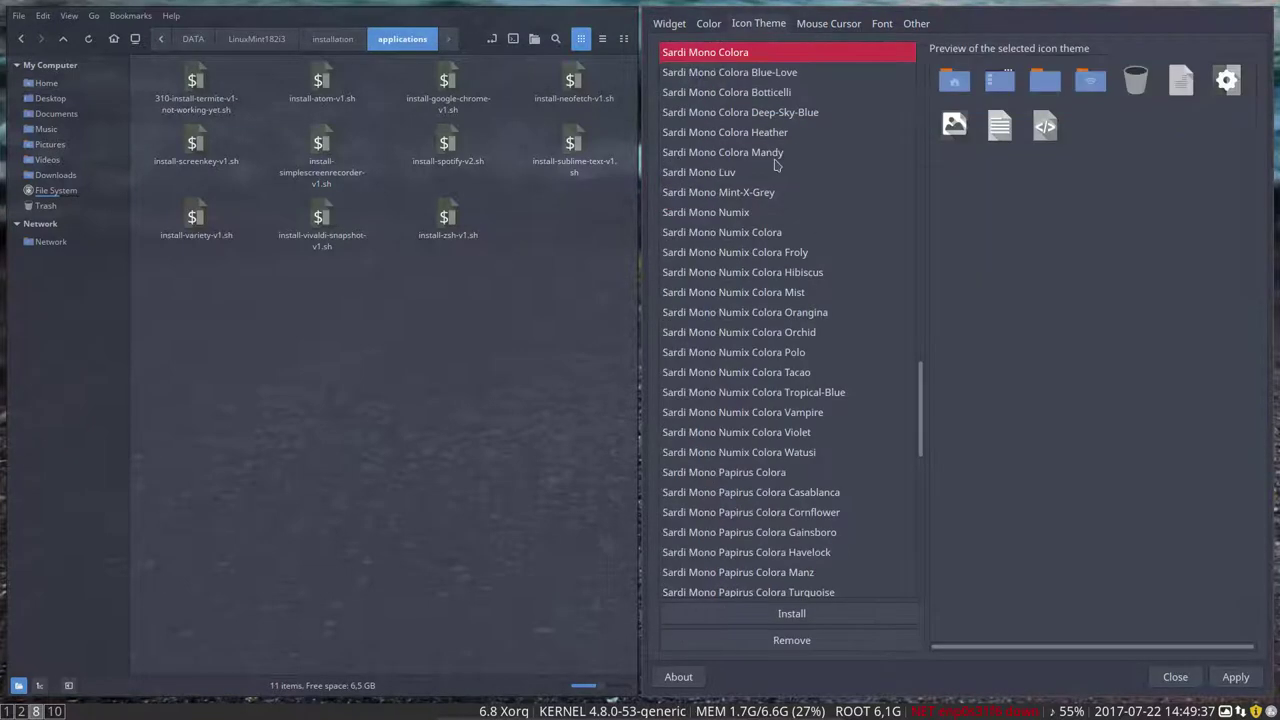
{"action": "left_click", "coordinate": [745, 153]}
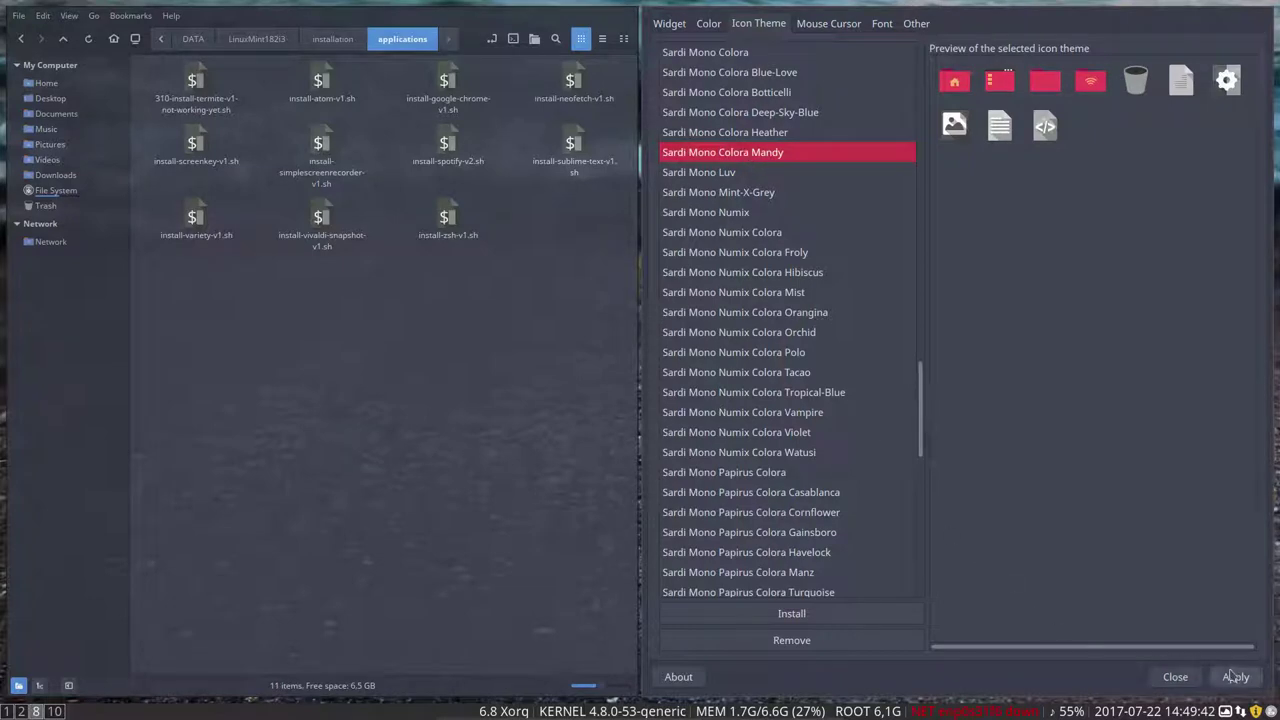
{"action": "left_click", "coordinate": [815, 23]}
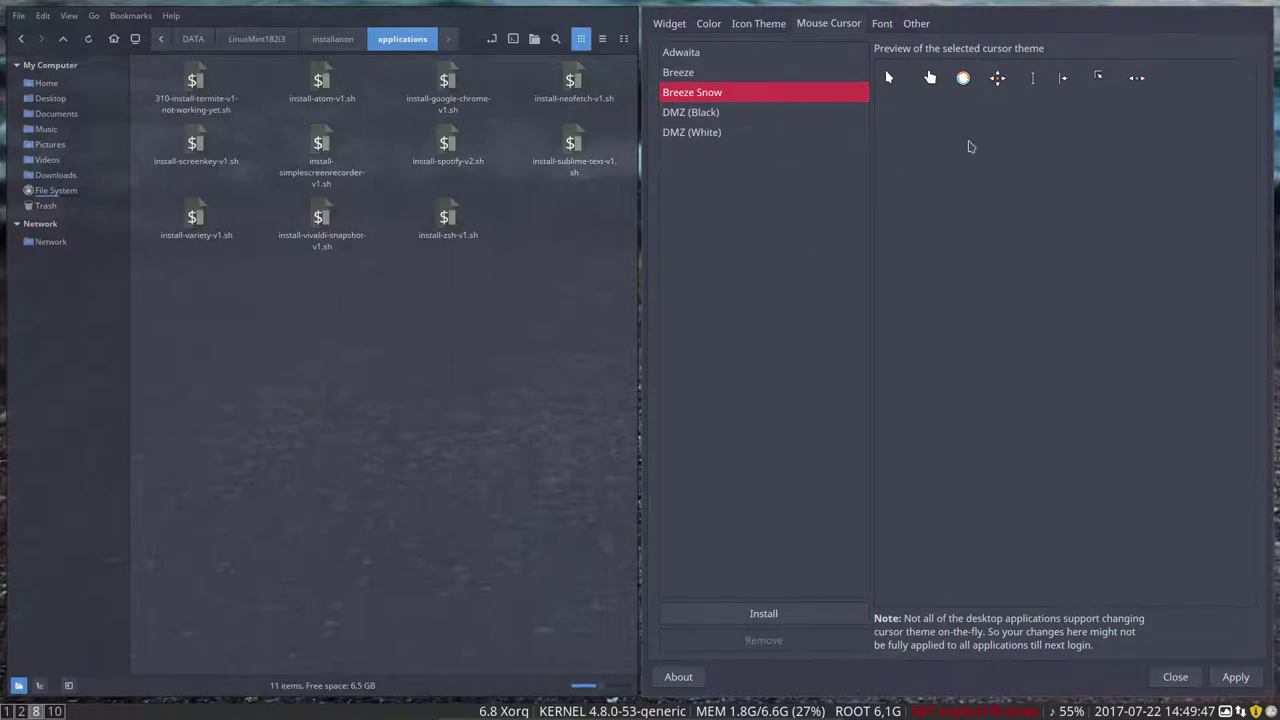
{"action": "left_click", "coordinate": [882, 24]}
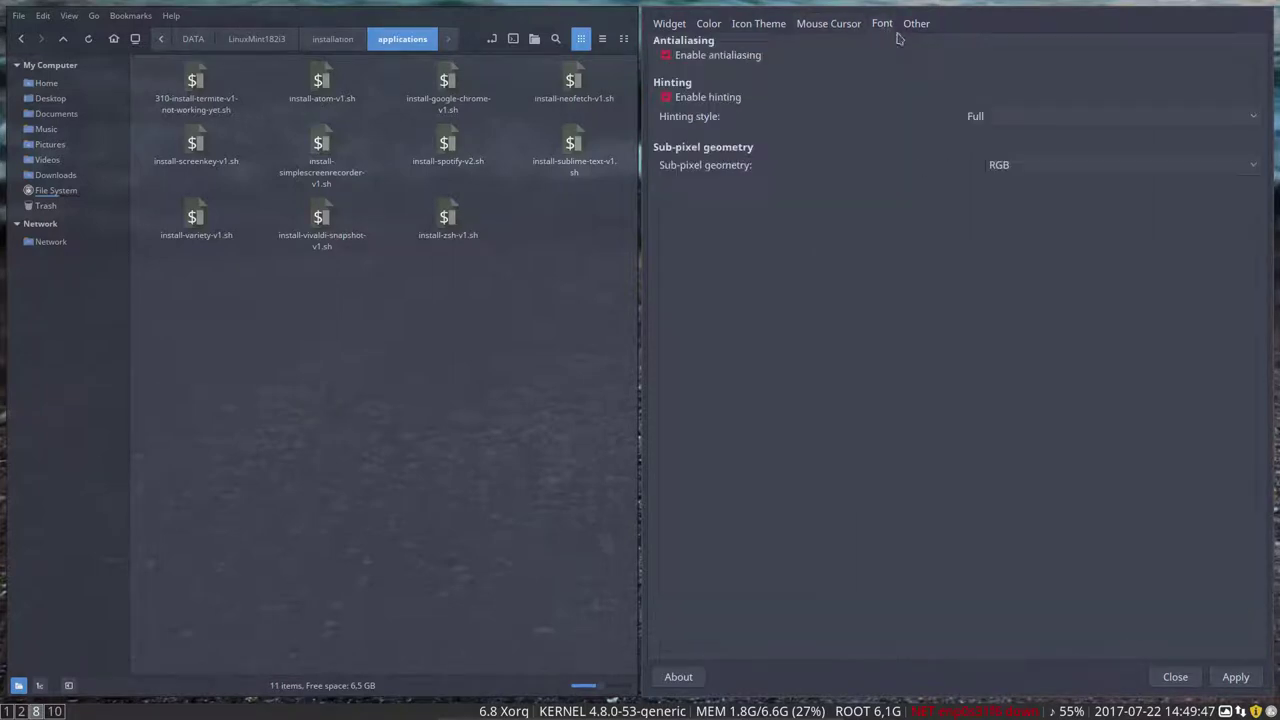
{"action": "left_click", "coordinate": [1232, 678]}
{"action": "left_click", "coordinate": [1176, 677]}
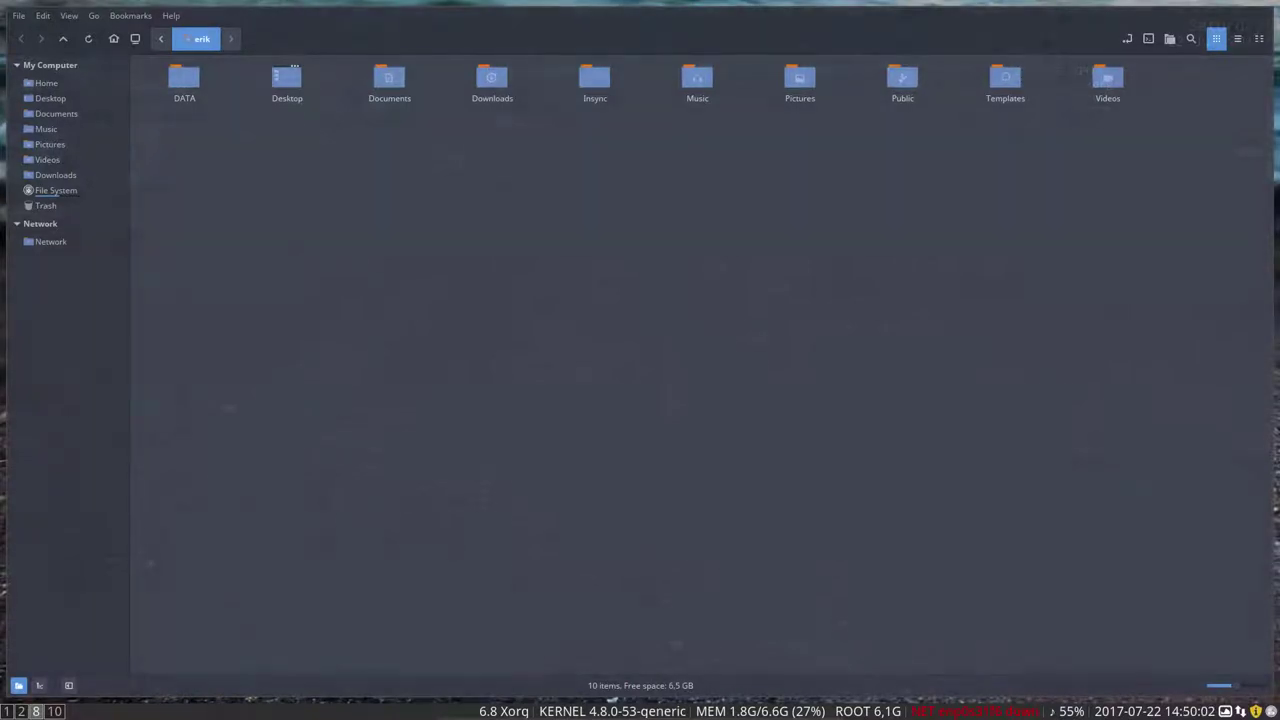
Log out of the i3 session from the Super+X exit menu
{"action": "key", "text": "super+x"}
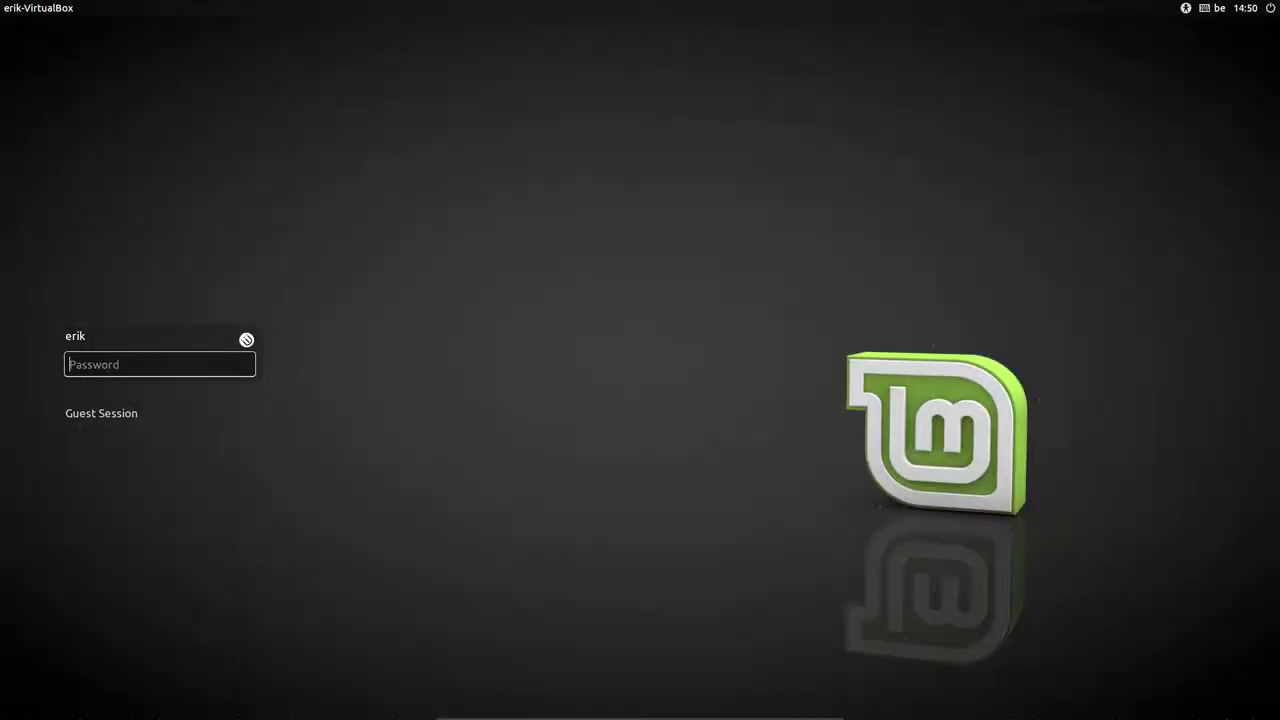
Log back in, go to workspace 8, and tile two more Nemo windows plus a terminal
{"action": "type", "text": "*****"}
{"action": "key", "text": "Return"}
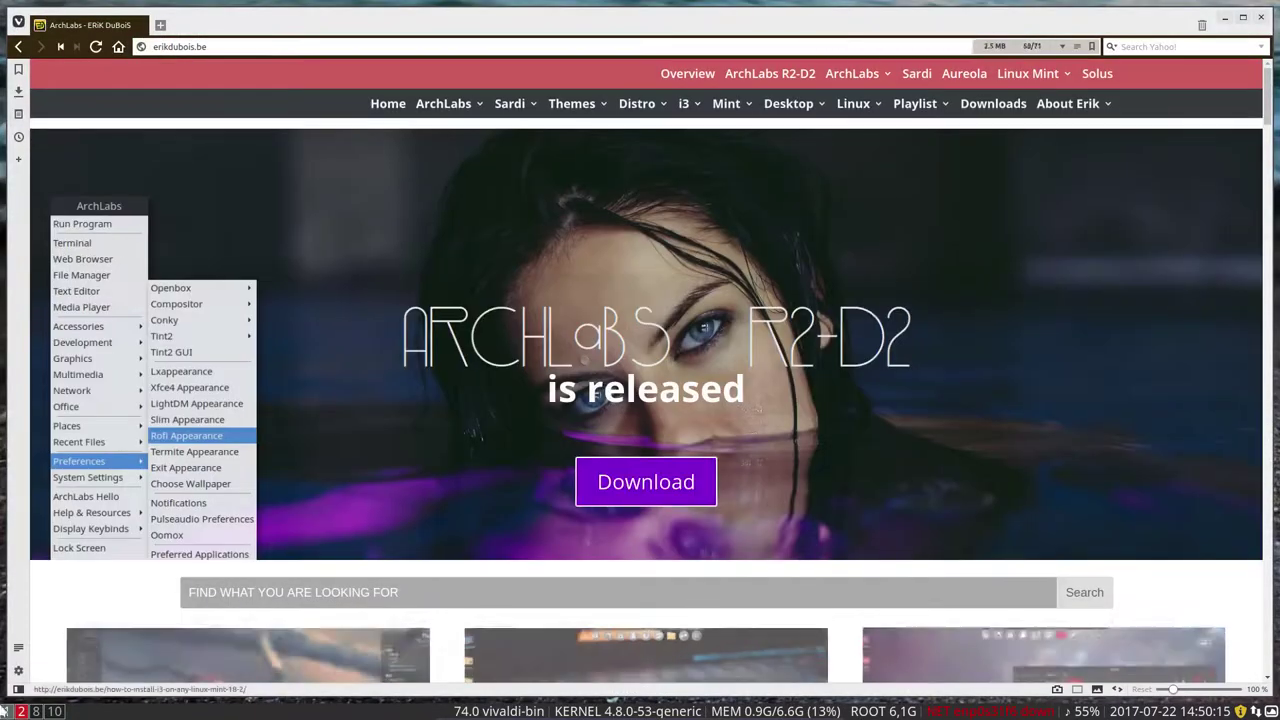
{"action": "key", "text": "super+F8"}
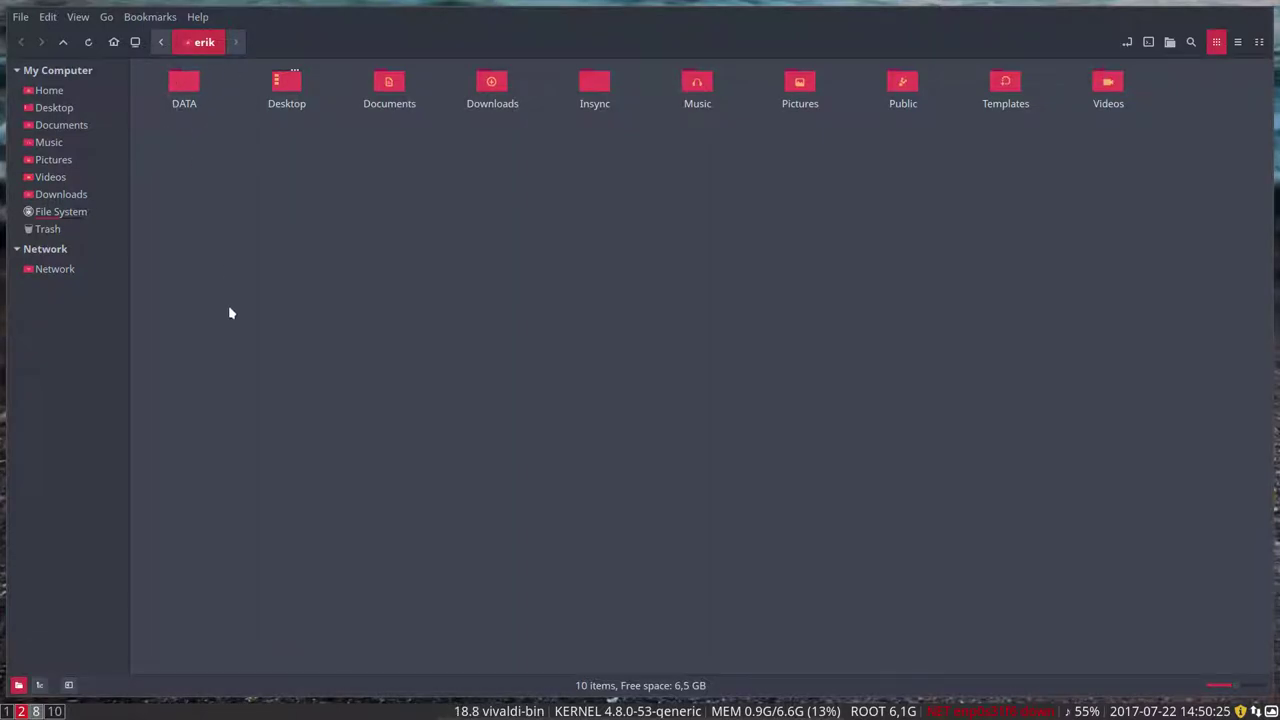
{"action": "key", "text": "ctrl+n"}
{"action": "key", "text": "ctrl+n"}
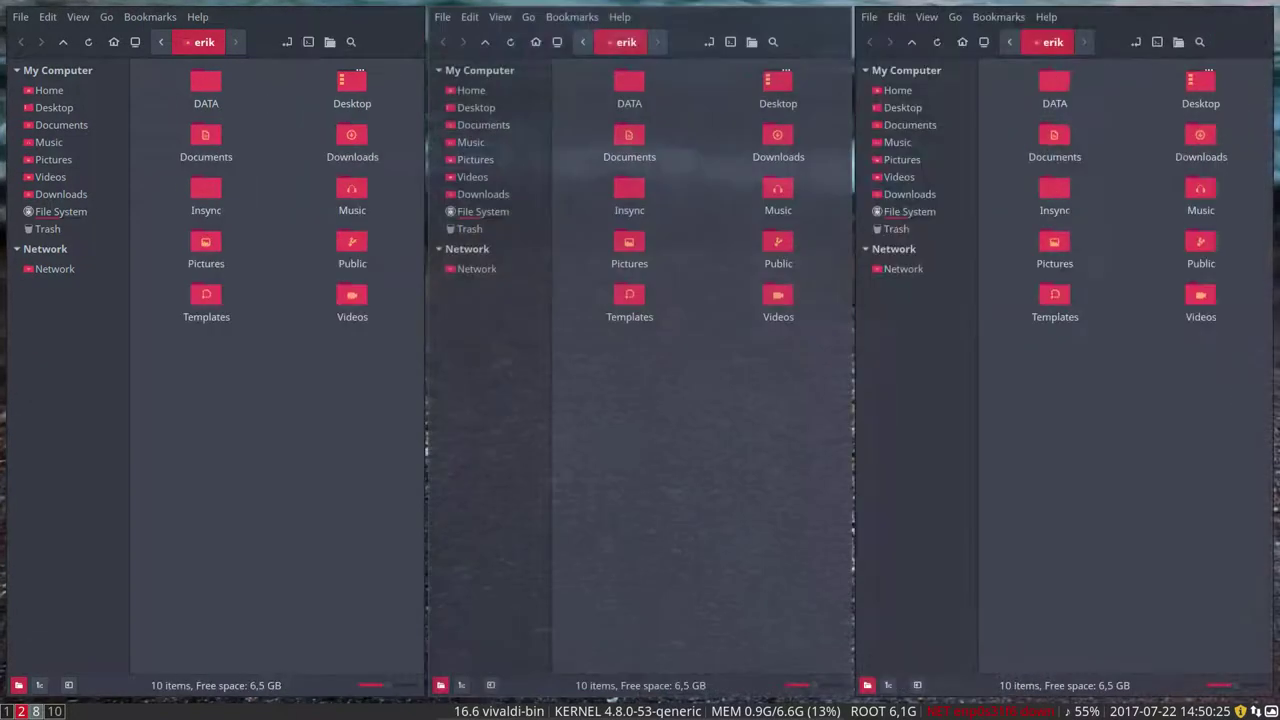
{"action": "key", "text": "ctrl+n"}
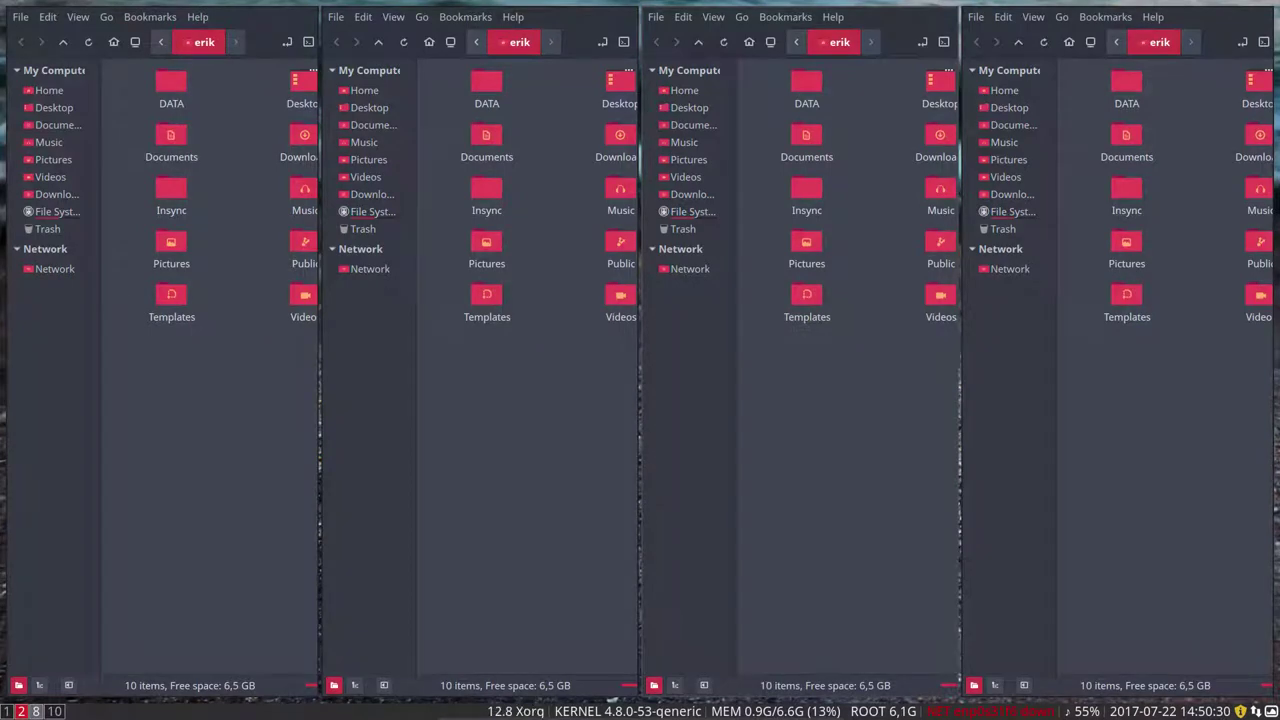
{"action": "key", "text": "super+Return"}
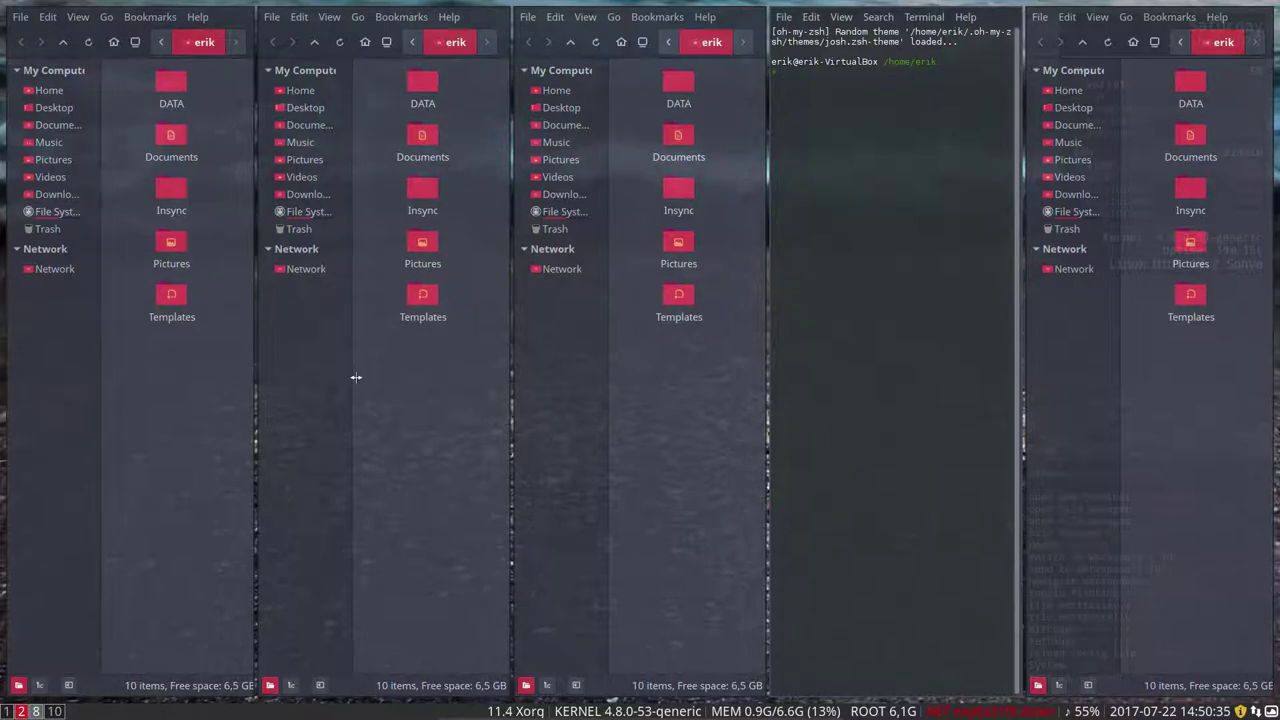
Close the two extra Nemo windows and view GNOME Terminal's About dialog
{"action": "key", "text": "super+shift+q"}
{"action": "key", "text": "super+shift+q"}
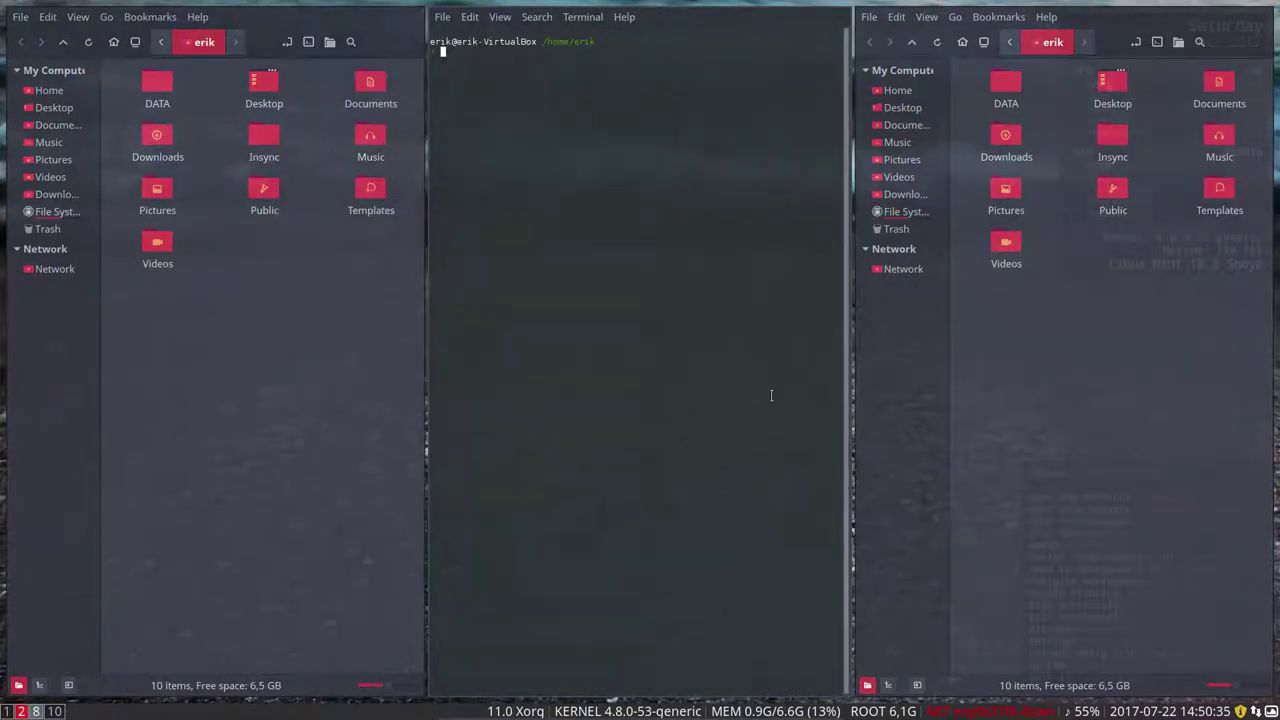
{"action": "key", "text": "super+shift+q"}
{"action": "left_click", "coordinate": [654, 17]}
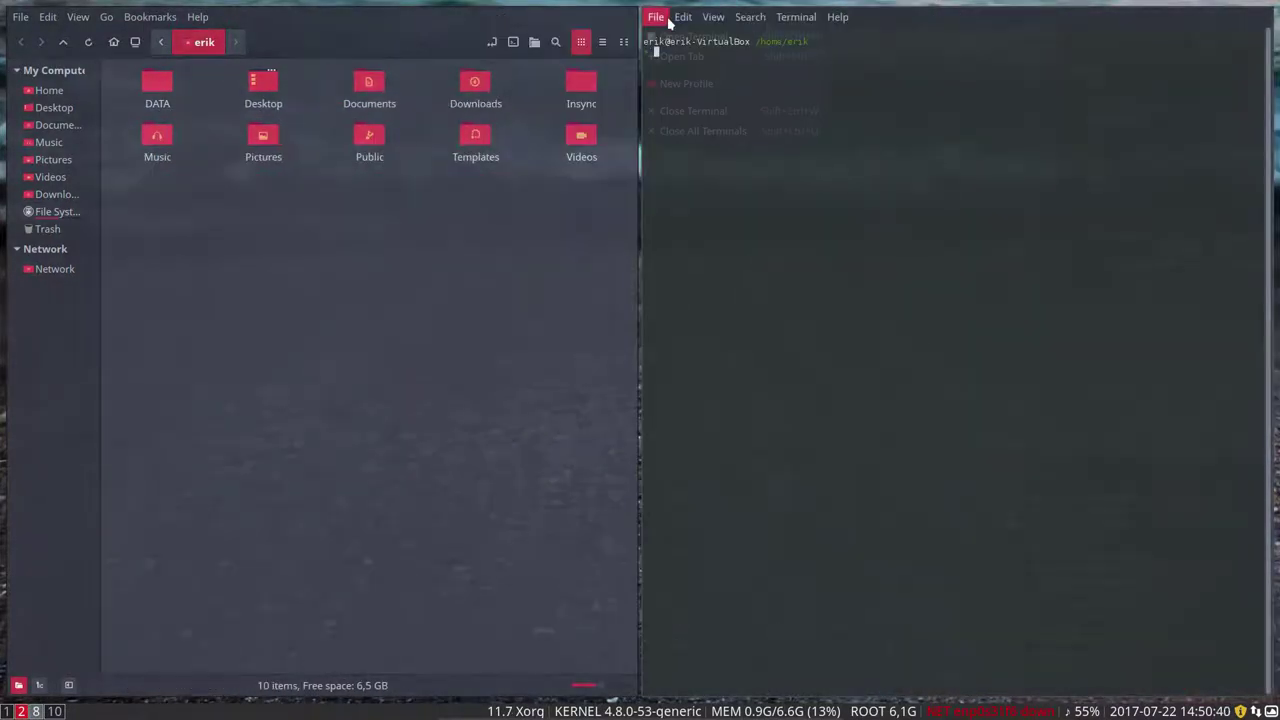
{"action": "mouse_move", "coordinate": [853, 25]}
{"action": "left_click", "coordinate": [846, 56]}
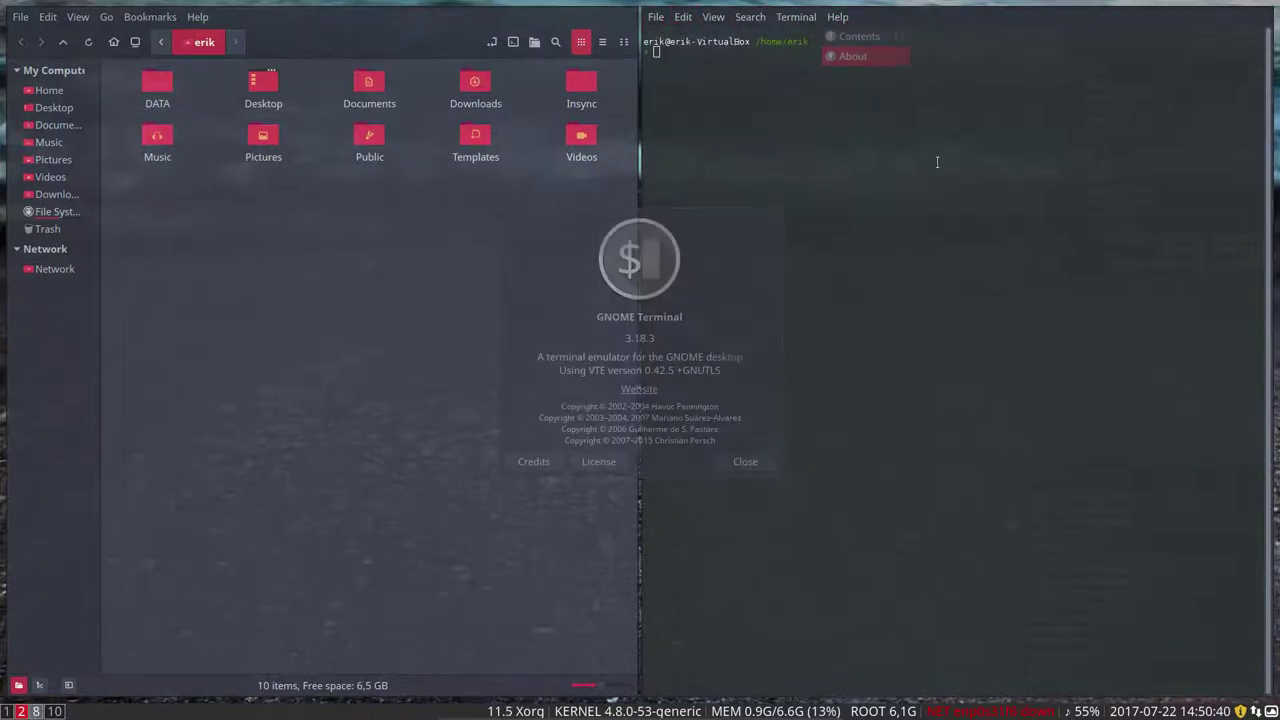
{"action": "left_click", "coordinate": [749, 459]}
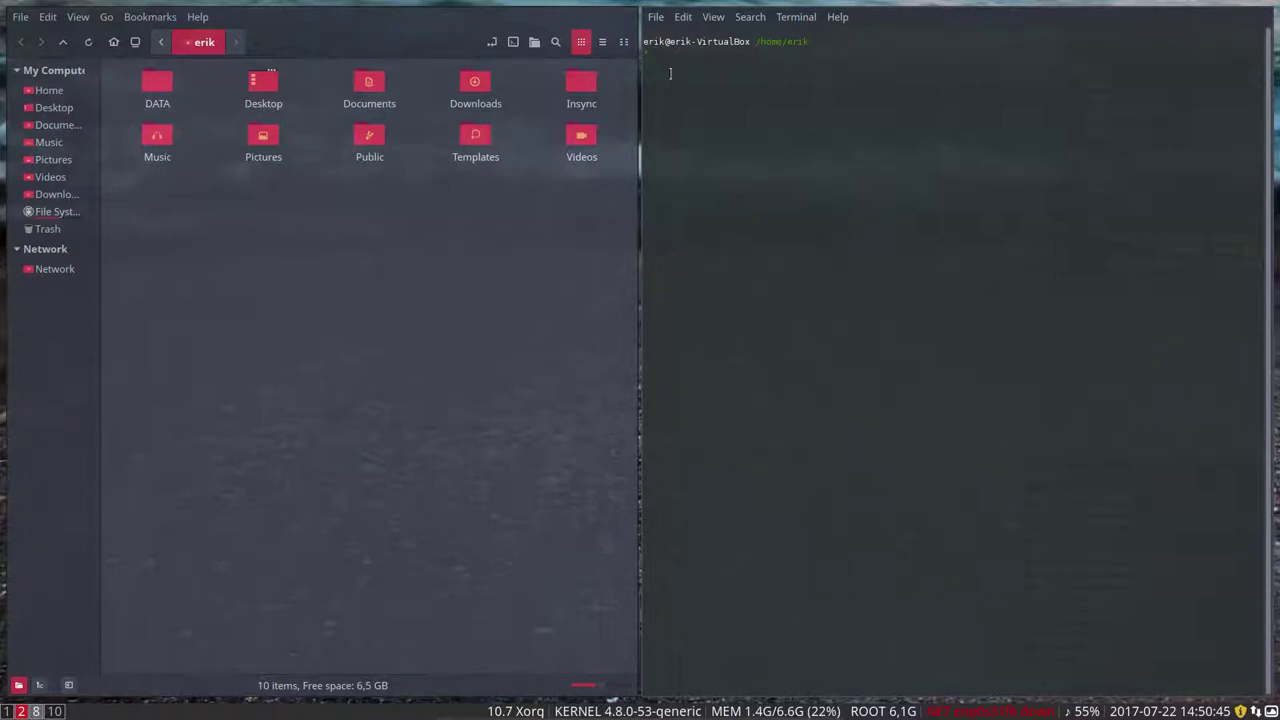
Enable a custom profile font and set it to Monospace Regular 14
{"action": "left_click", "coordinate": [655, 17]}
{"action": "mouse_move", "coordinate": [683, 17]}
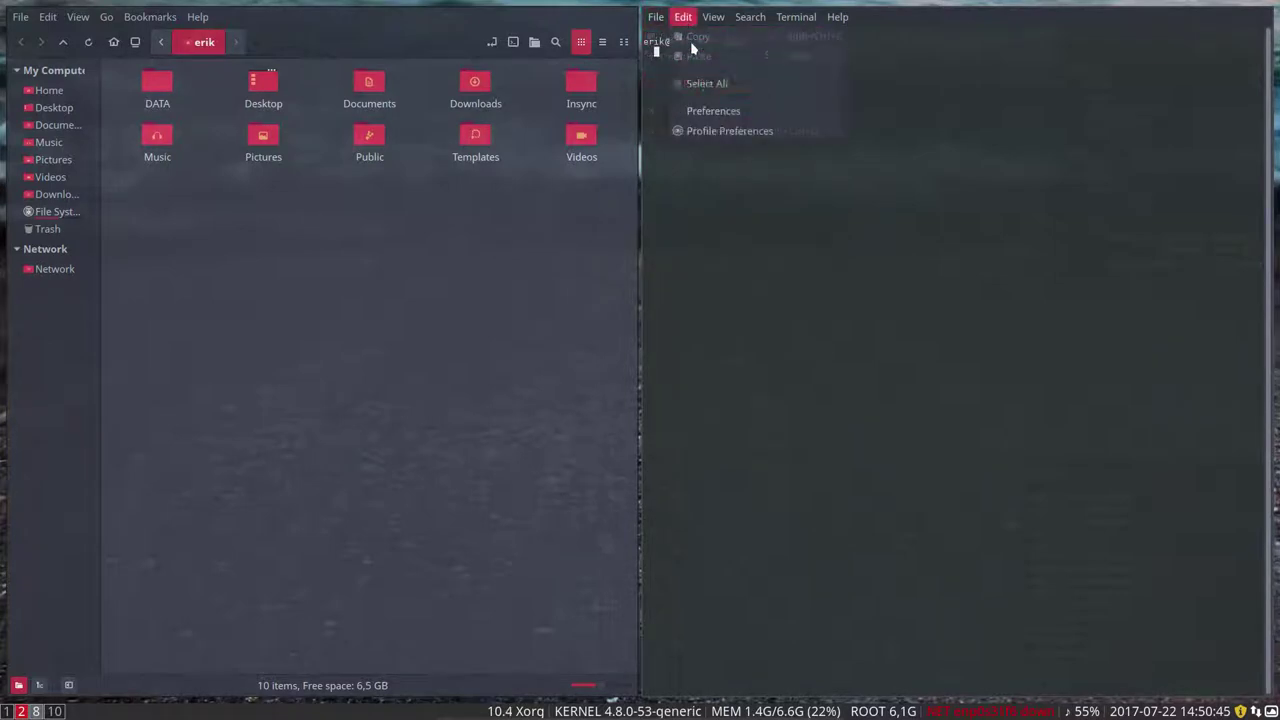
{"action": "left_click", "coordinate": [700, 129]}
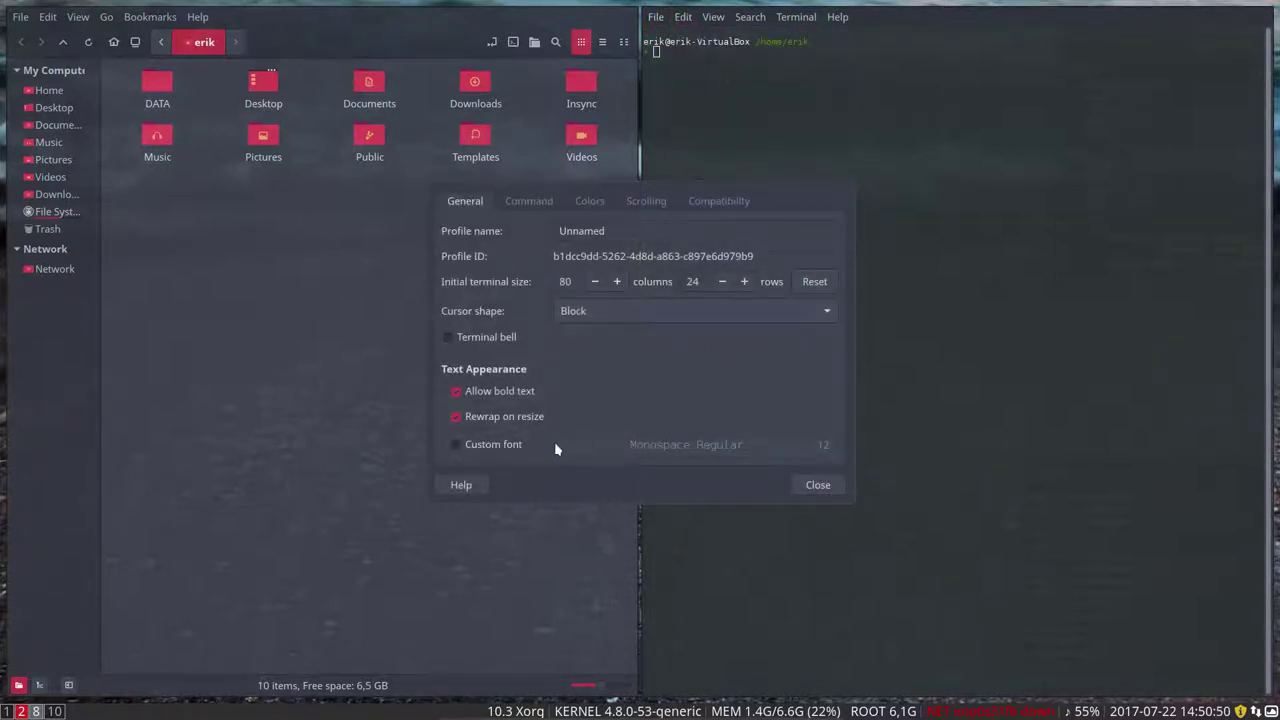
{"action": "left_click", "coordinate": [512, 445]}
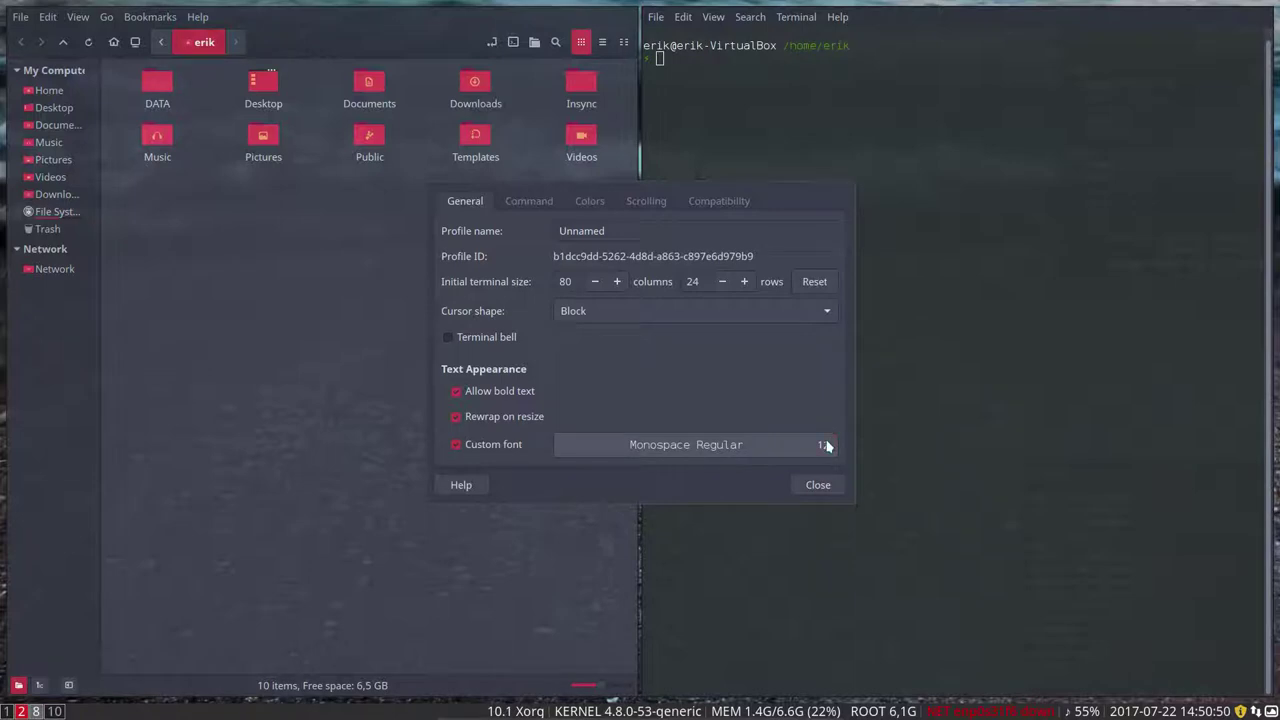
{"action": "left_click", "coordinate": [827, 445]}
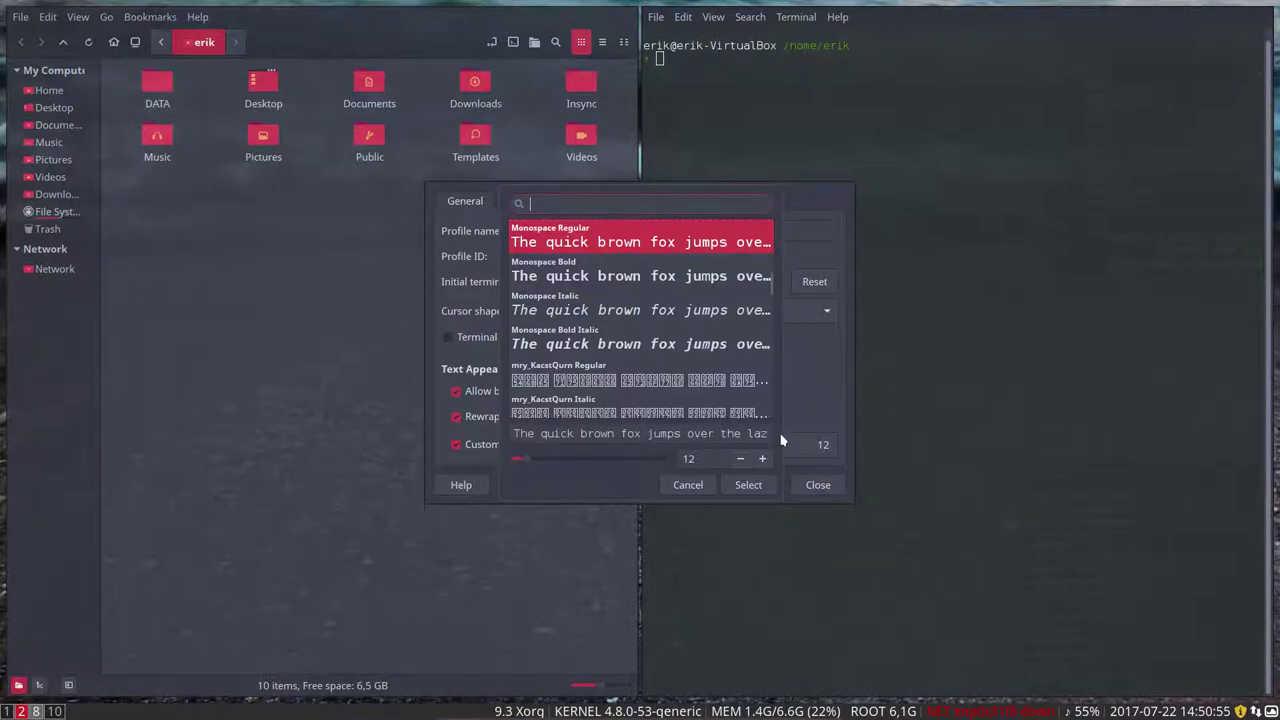
{"action": "left_click", "coordinate": [760, 460]}
{"action": "left_click", "coordinate": [760, 460]}
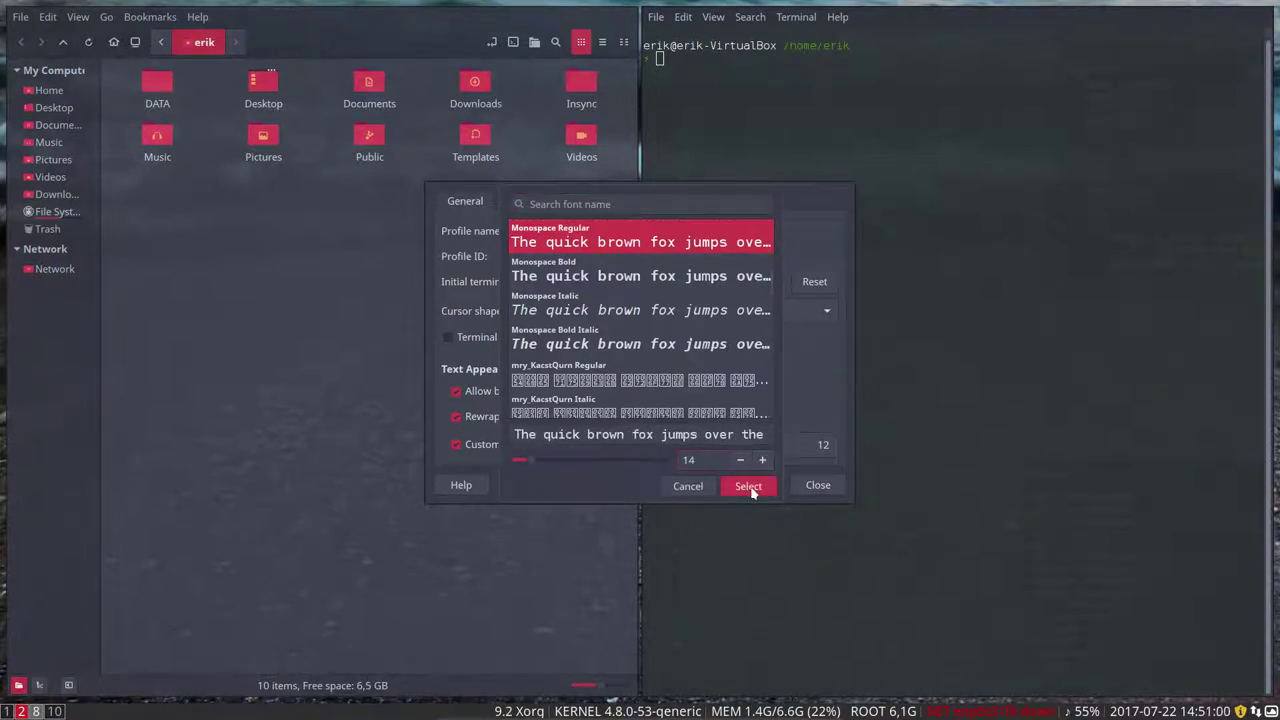
Confirm the Monospace Regular 14 font, close Profile Preferences, and close the terminal
{"action": "left_click", "coordinate": [749, 486]}
{"action": "left_click", "coordinate": [818, 485]}
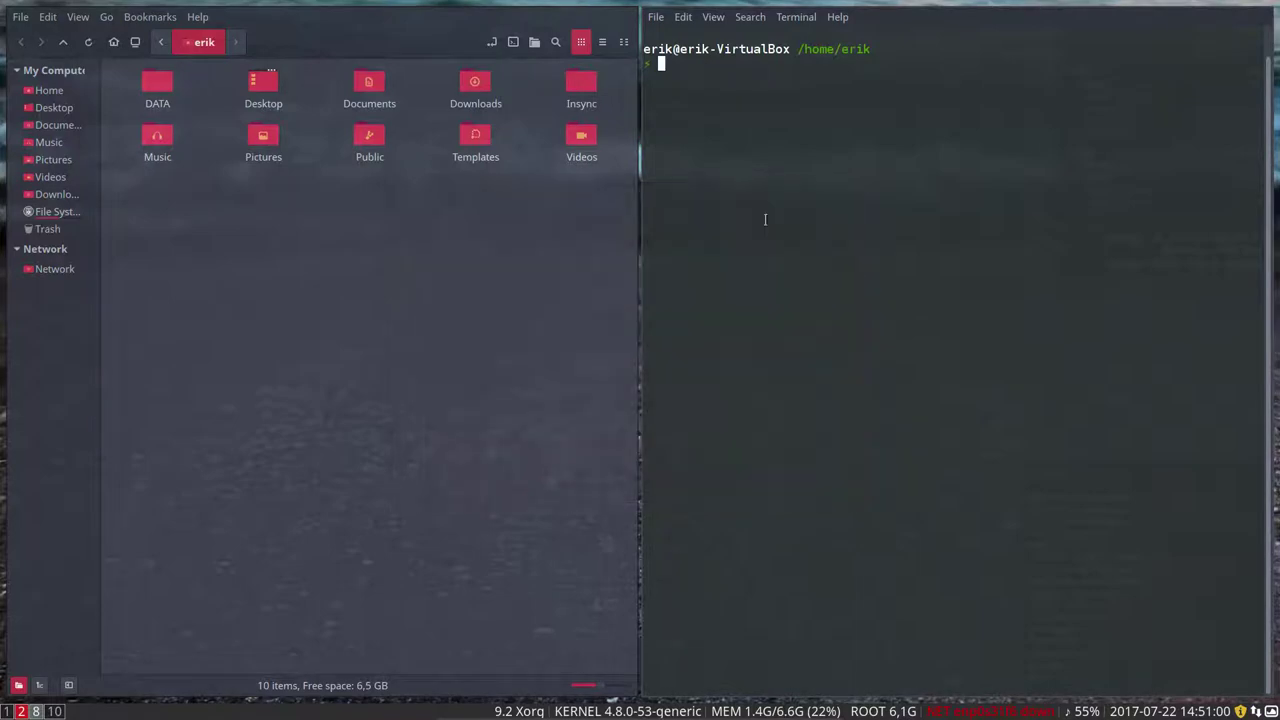
{"action": "key", "text": "super+shift+q"}
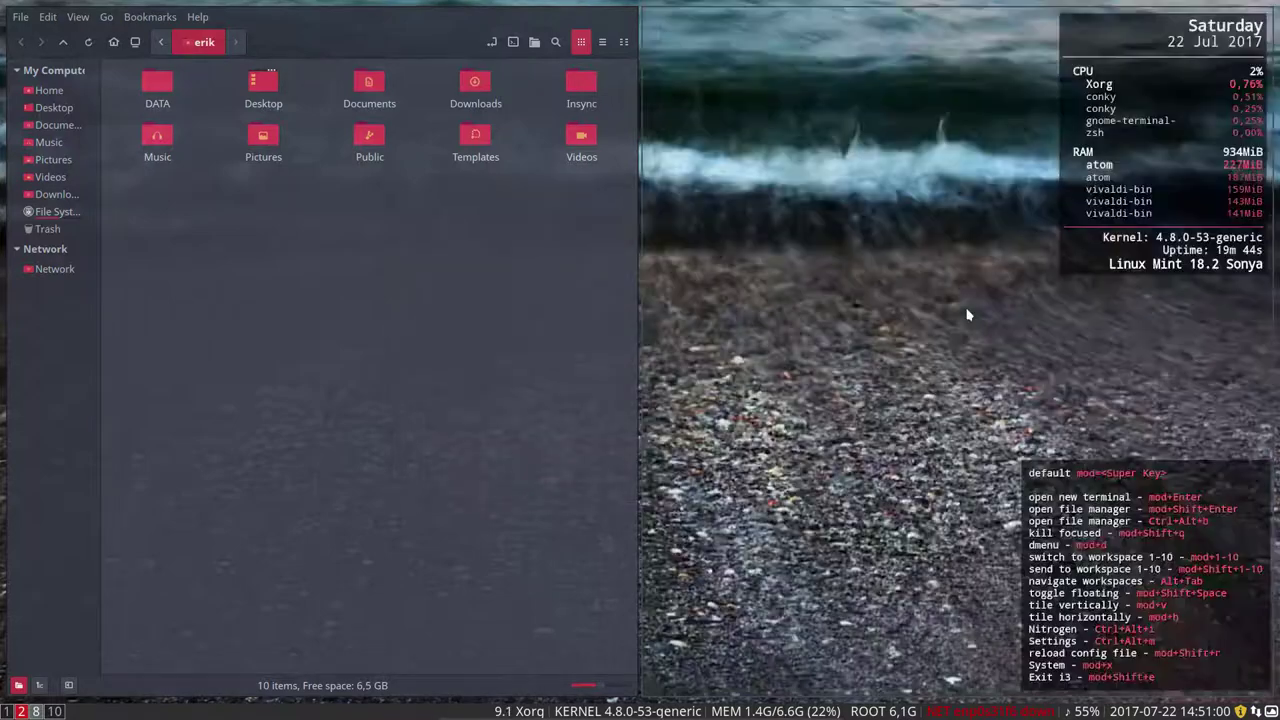
{"action": "key", "text": "ctrl+n"}
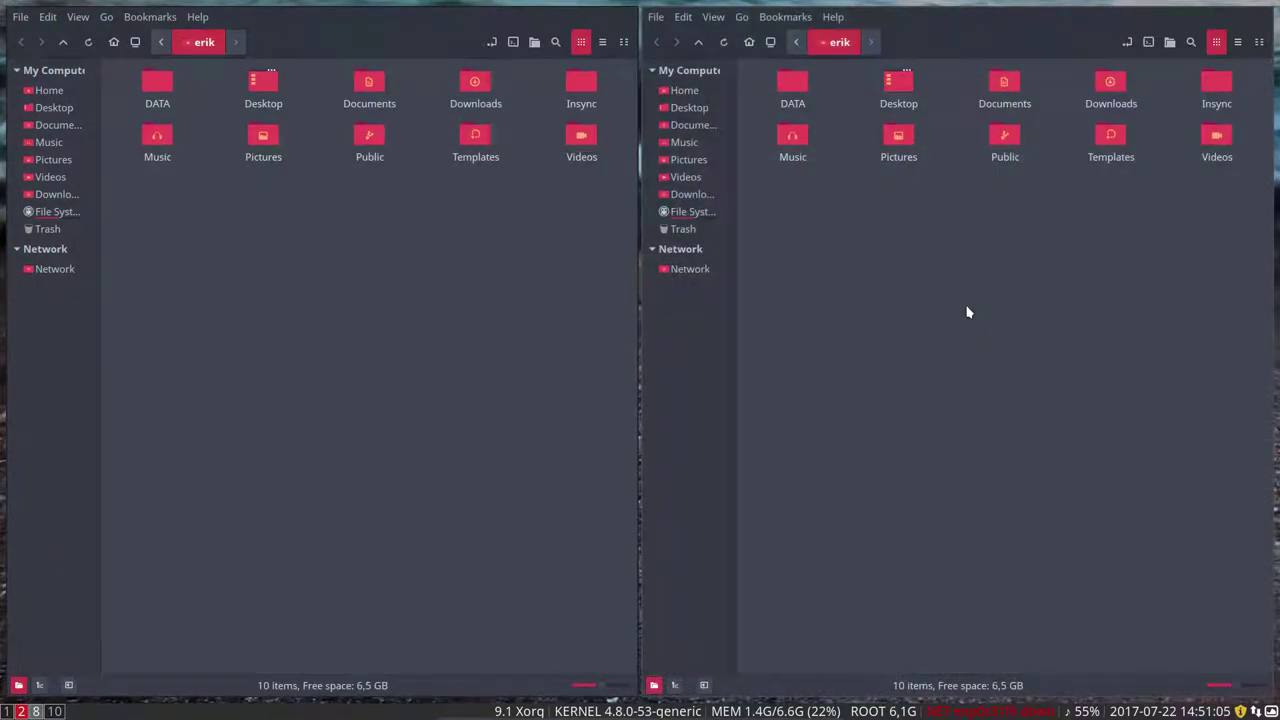
{"action": "key", "text": "super+shift+q"}
Reopen terminals until the tonotdo zsh theme loads, then select its name
{"action": "key", "text": "super+Return"}
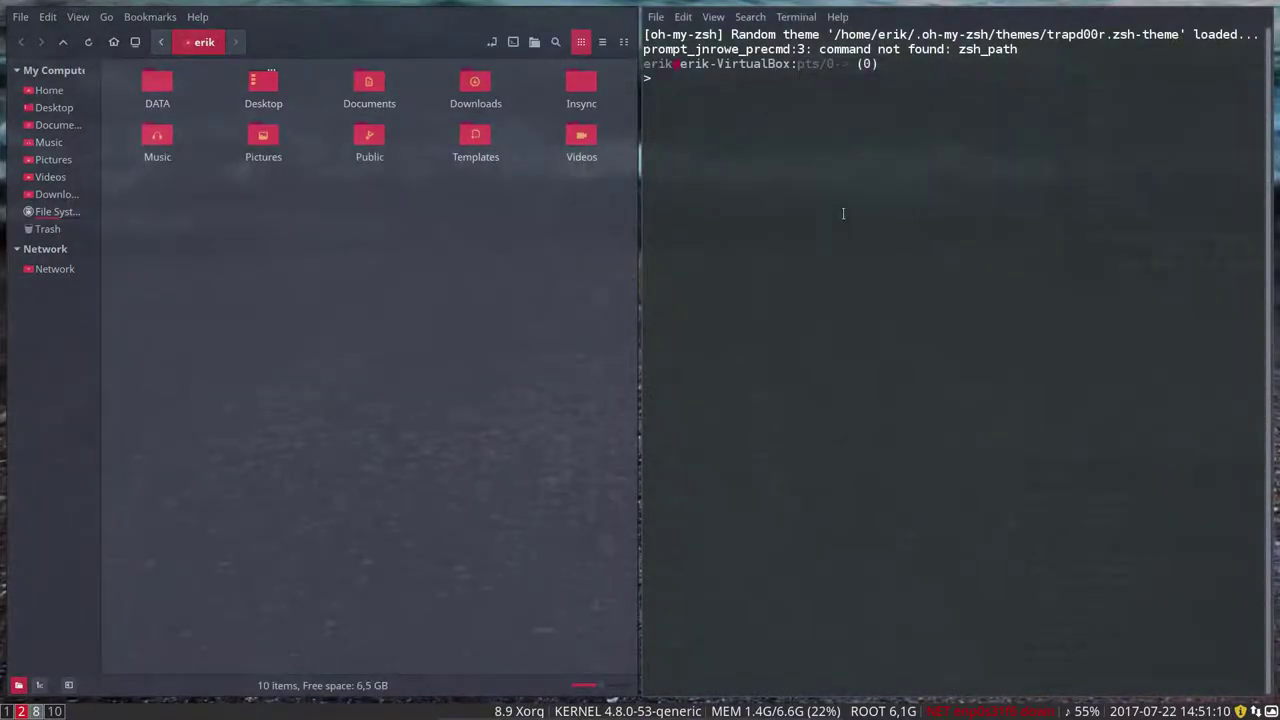
{"action": "key", "text": "super+shift+q"}
{"action": "key", "text": "super+Return"}
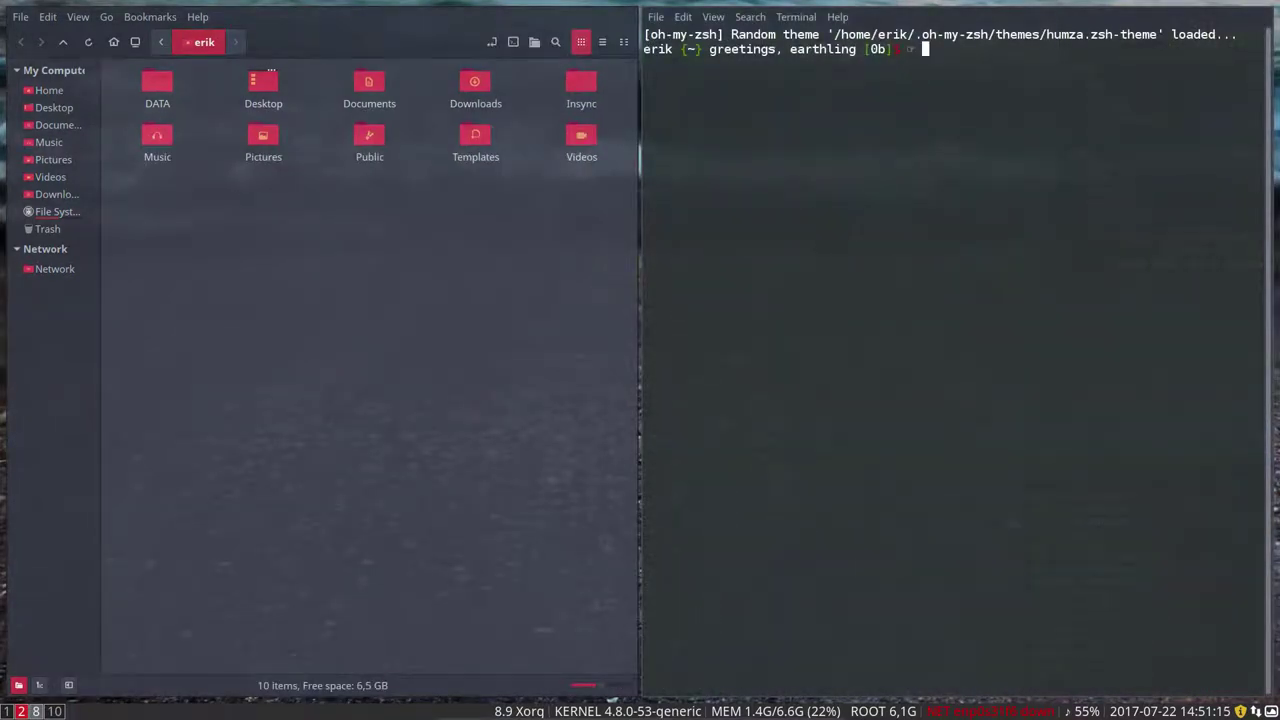
{"action": "key", "text": "super+shift+q"}
{"action": "key", "text": "super+Return"}
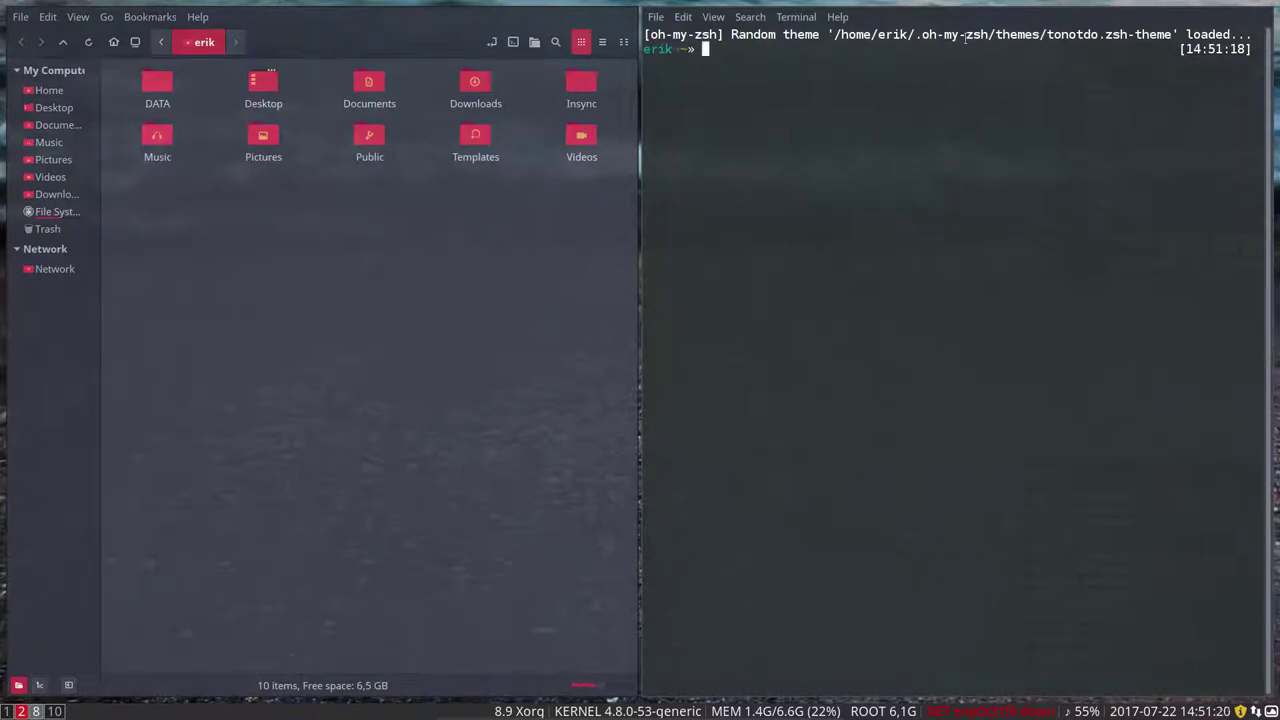
{"action": "left_click_drag", "start_coordinate": [929, 34], "coordinate": [1128, 34]}
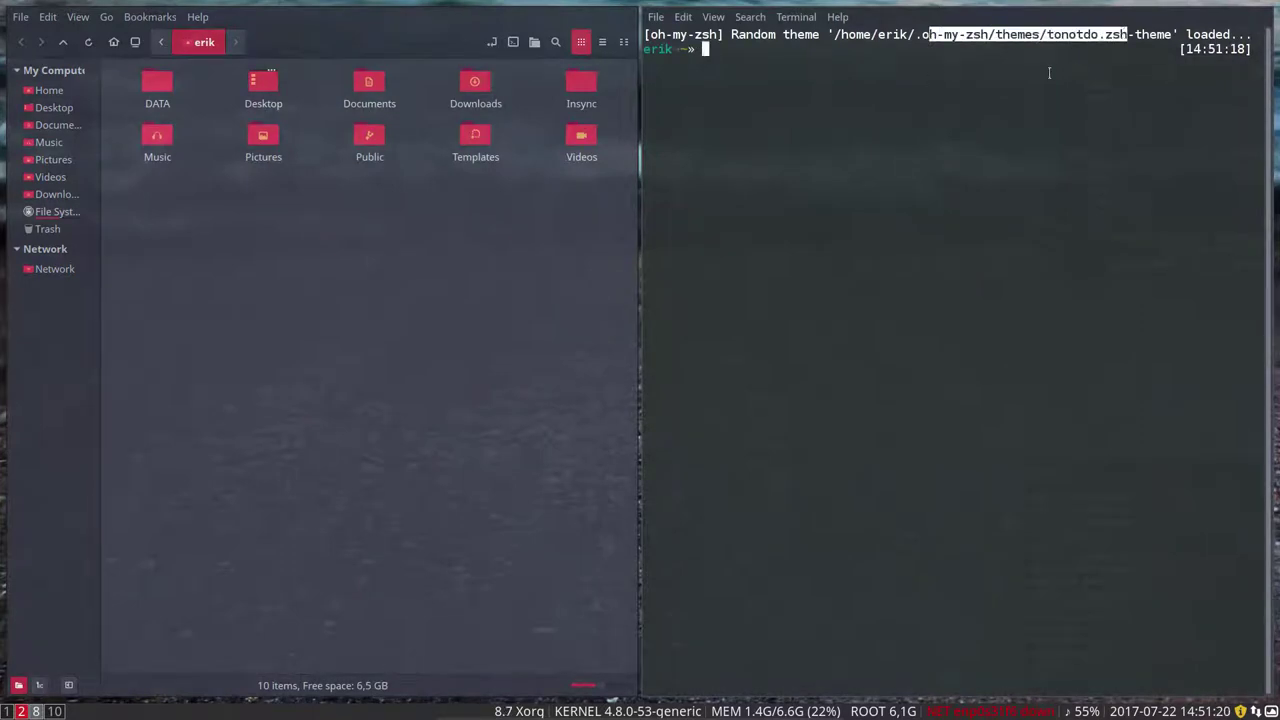
Make the terminal profile's background about 25% transparent on the Colors page
{"action": "left_click", "coordinate": [651, 16]}
{"action": "mouse_move", "coordinate": [683, 17]}
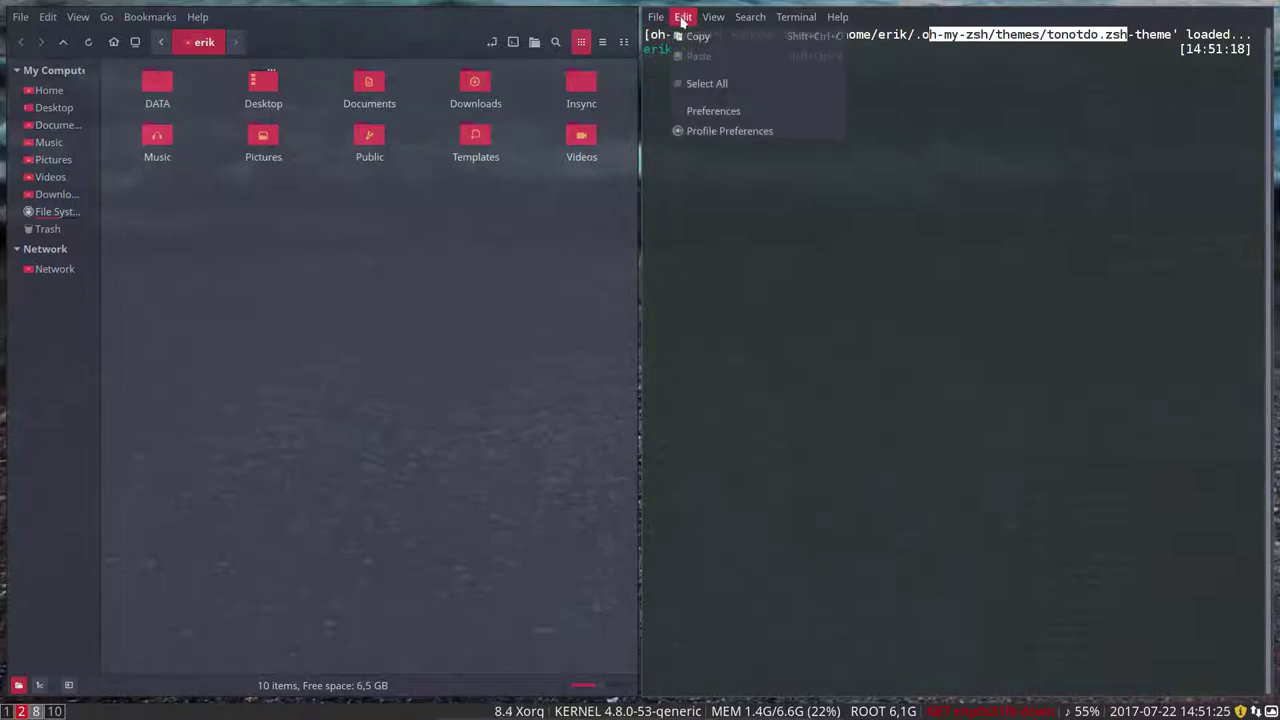
{"action": "left_click", "coordinate": [713, 111]}
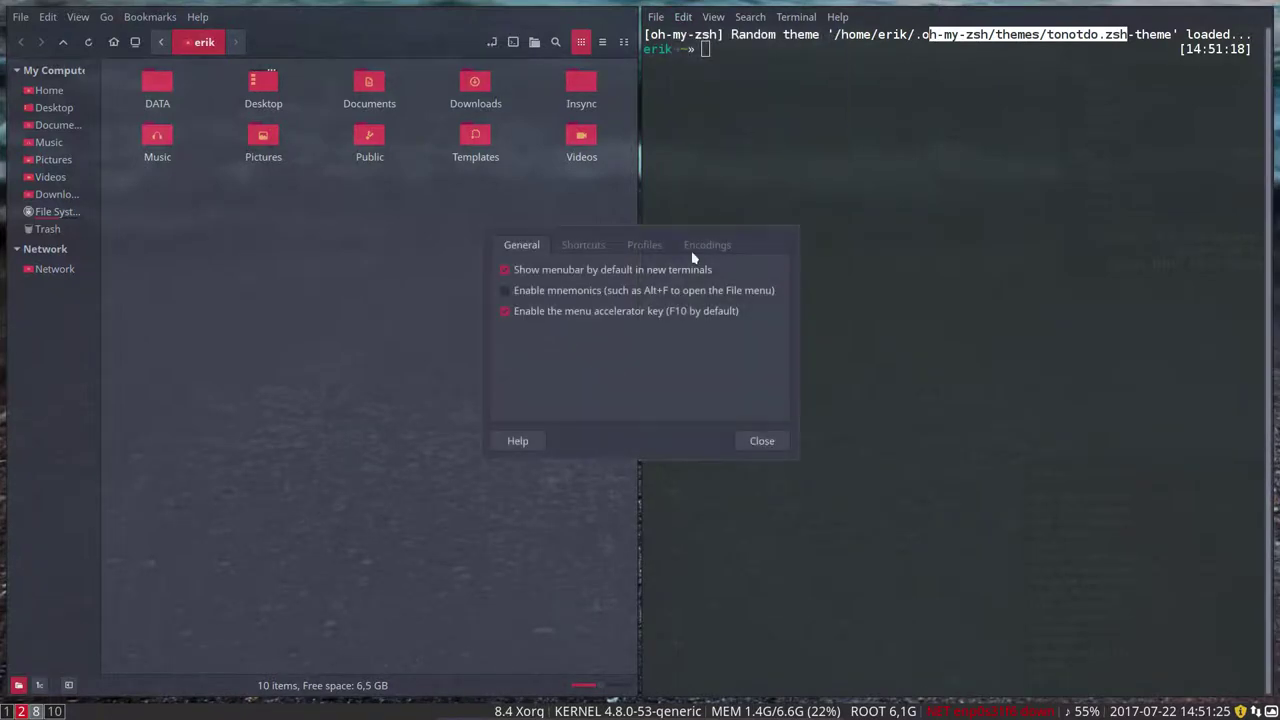
{"action": "left_click", "coordinate": [766, 440]}
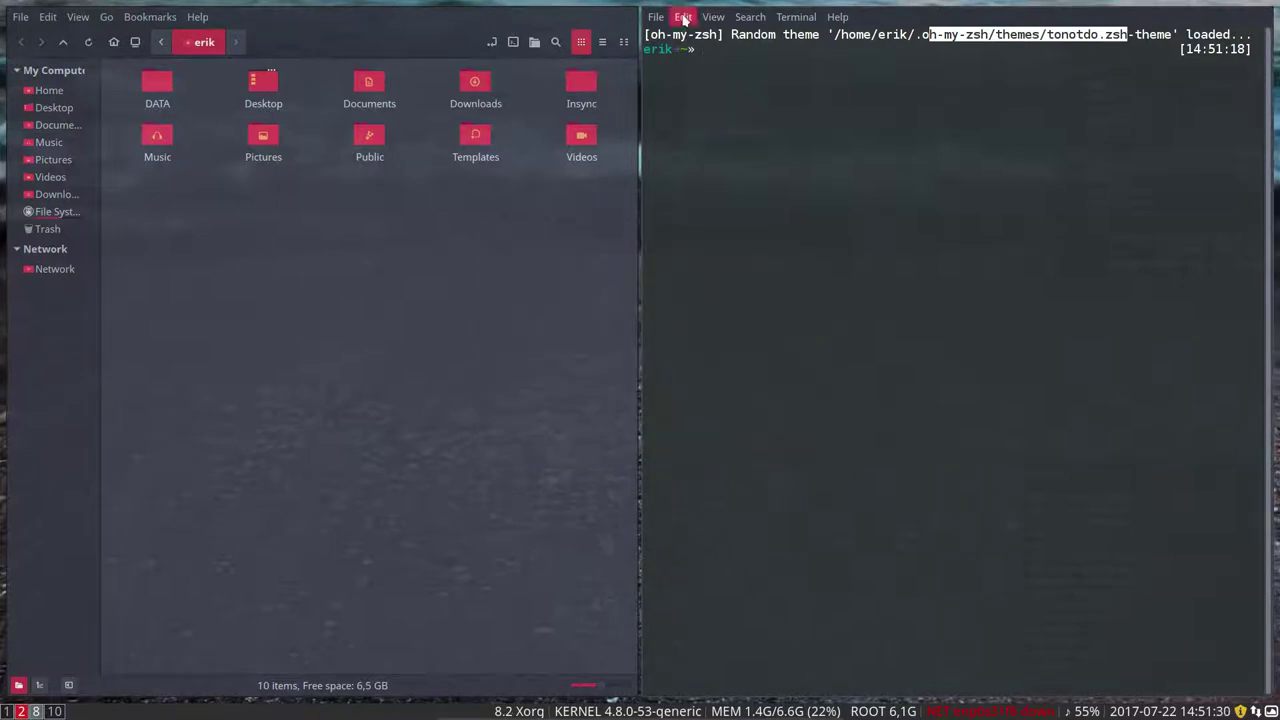
{"action": "left_click", "coordinate": [682, 16]}
{"action": "left_click", "coordinate": [720, 129]}
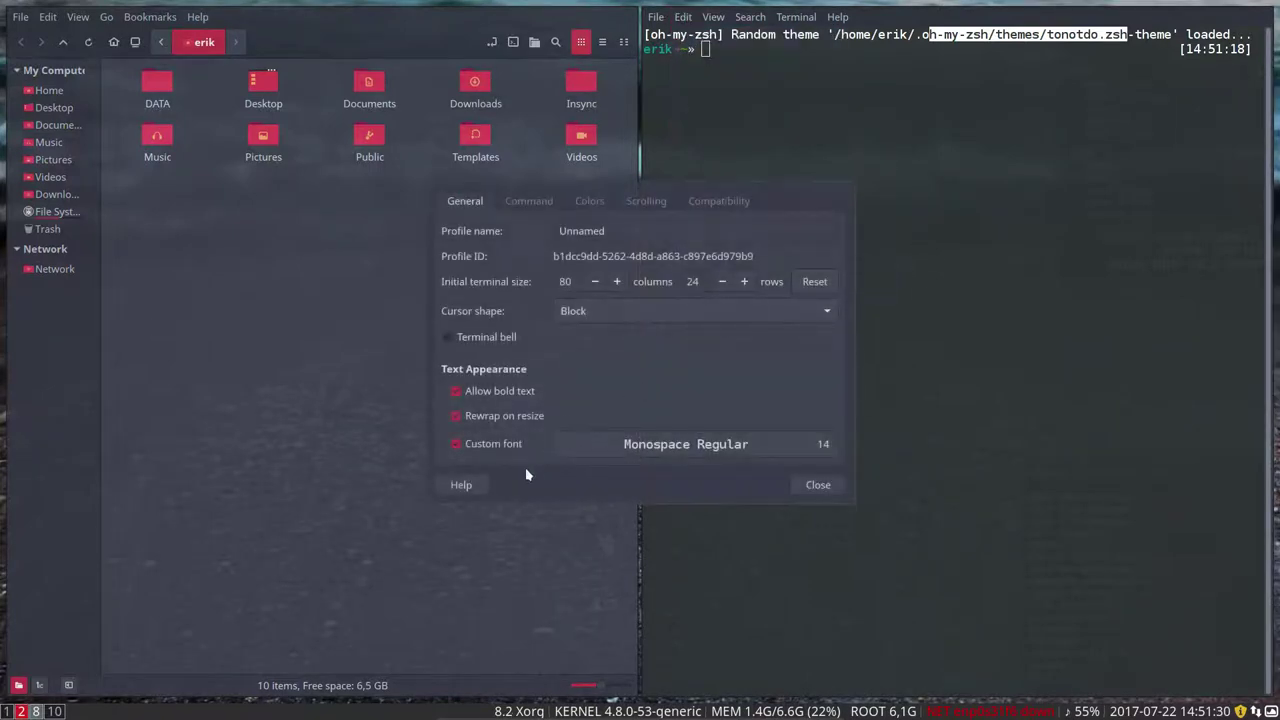
{"action": "left_click", "coordinate": [530, 201]}
{"action": "left_click", "coordinate": [589, 201]}
{"action": "left_click_drag", "start_coordinate": [641, 340], "coordinate": [680, 343]}
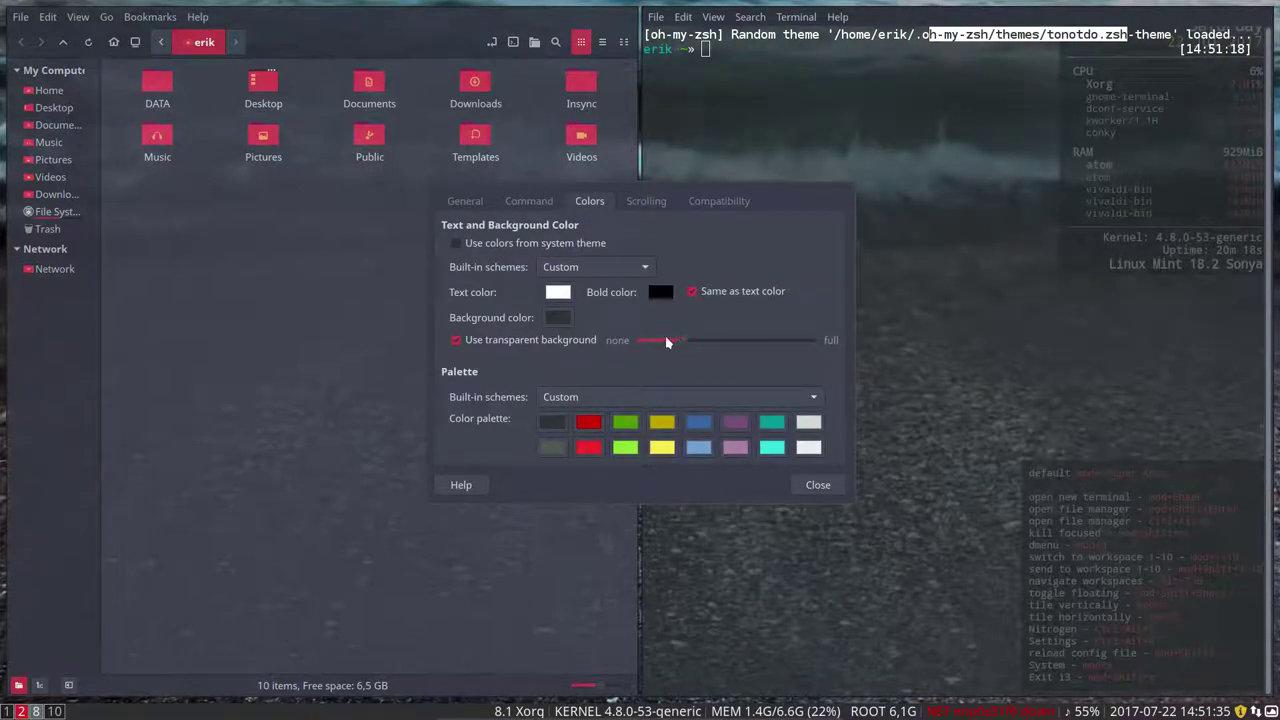
Turn off the profile's scrollbar, close preferences, and open a fresh terminal
{"action": "left_click", "coordinate": [646, 203]}
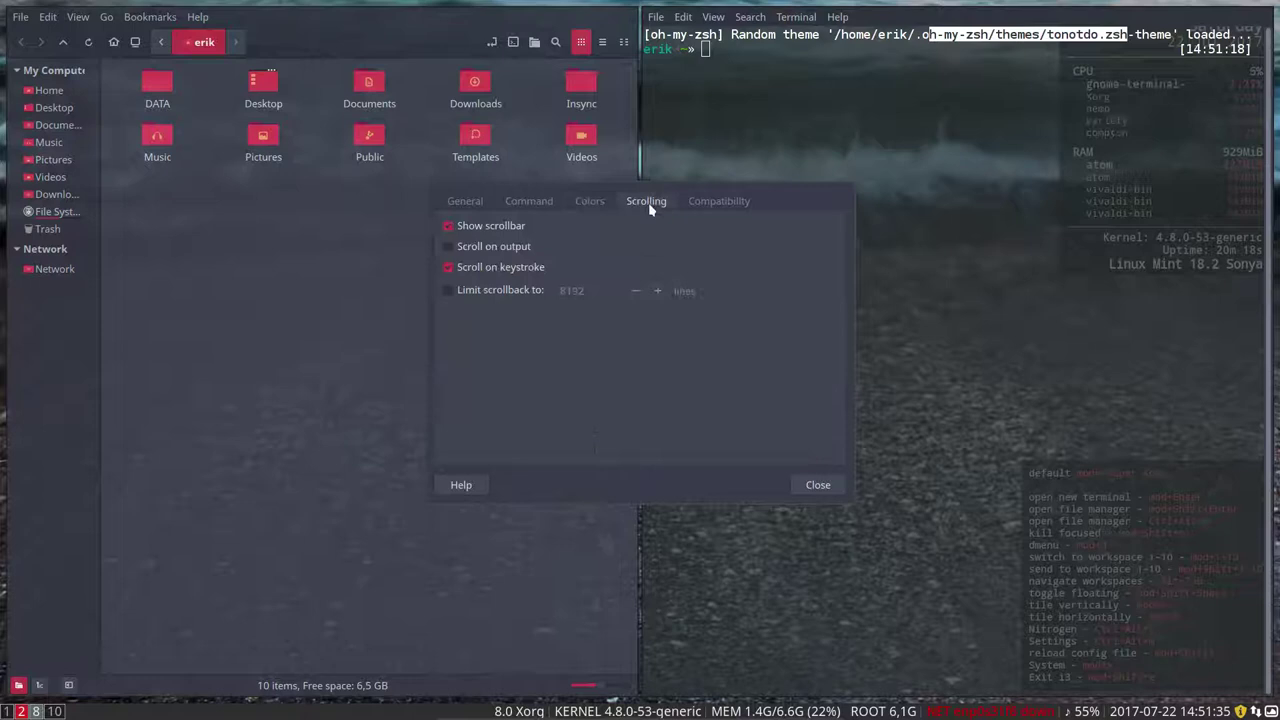
{"action": "left_click", "coordinate": [491, 224]}
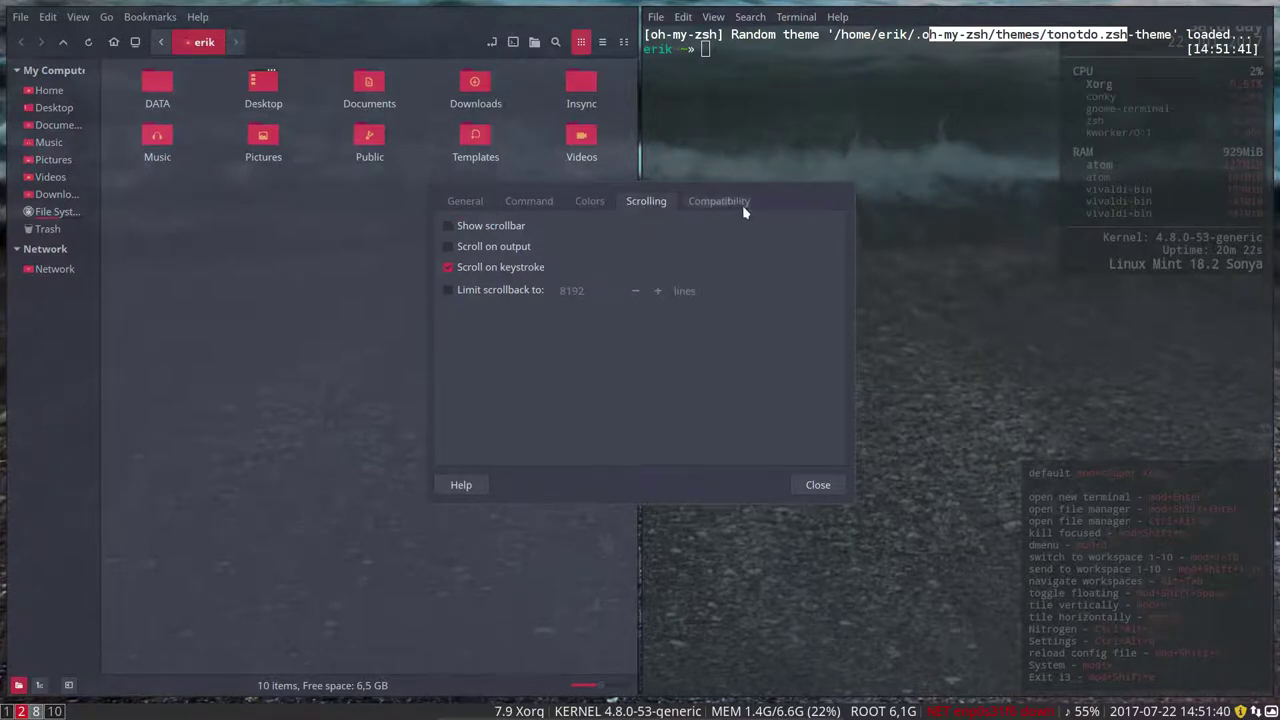
{"action": "left_click", "coordinate": [818, 484]}
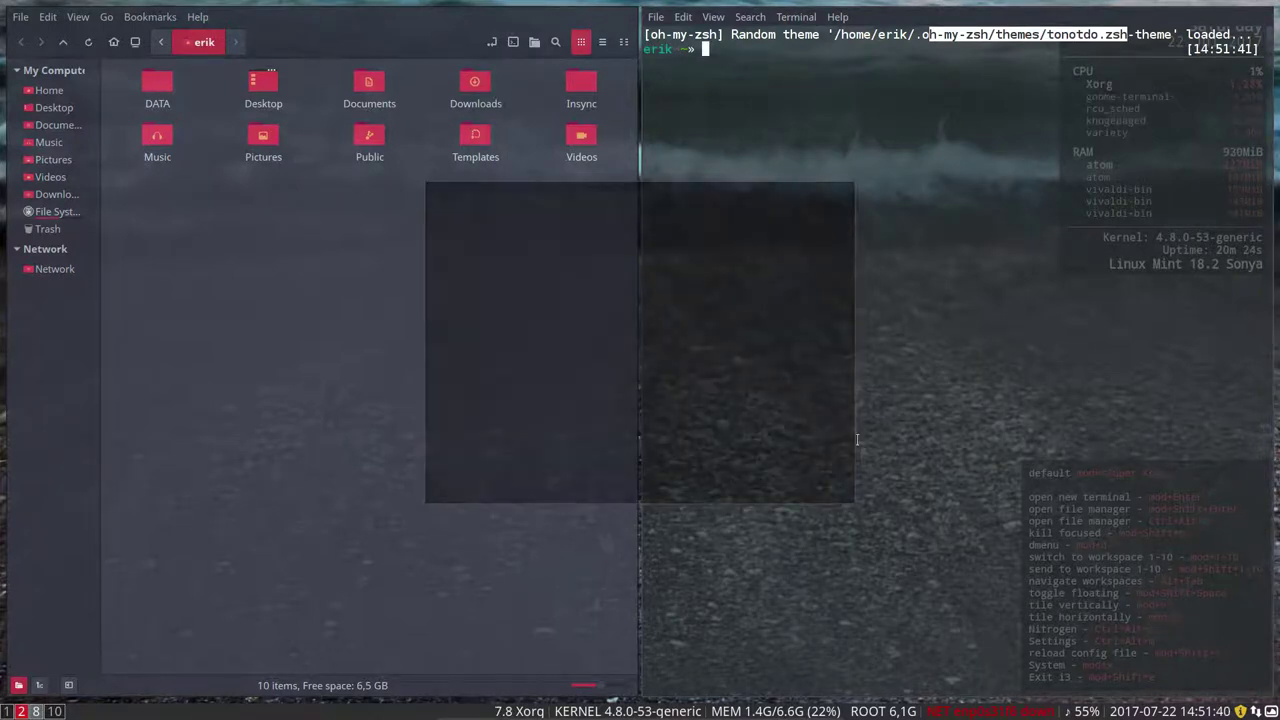
{"action": "left_click", "coordinate": [932, 370]}
{"action": "key", "text": "super+shift+q"}
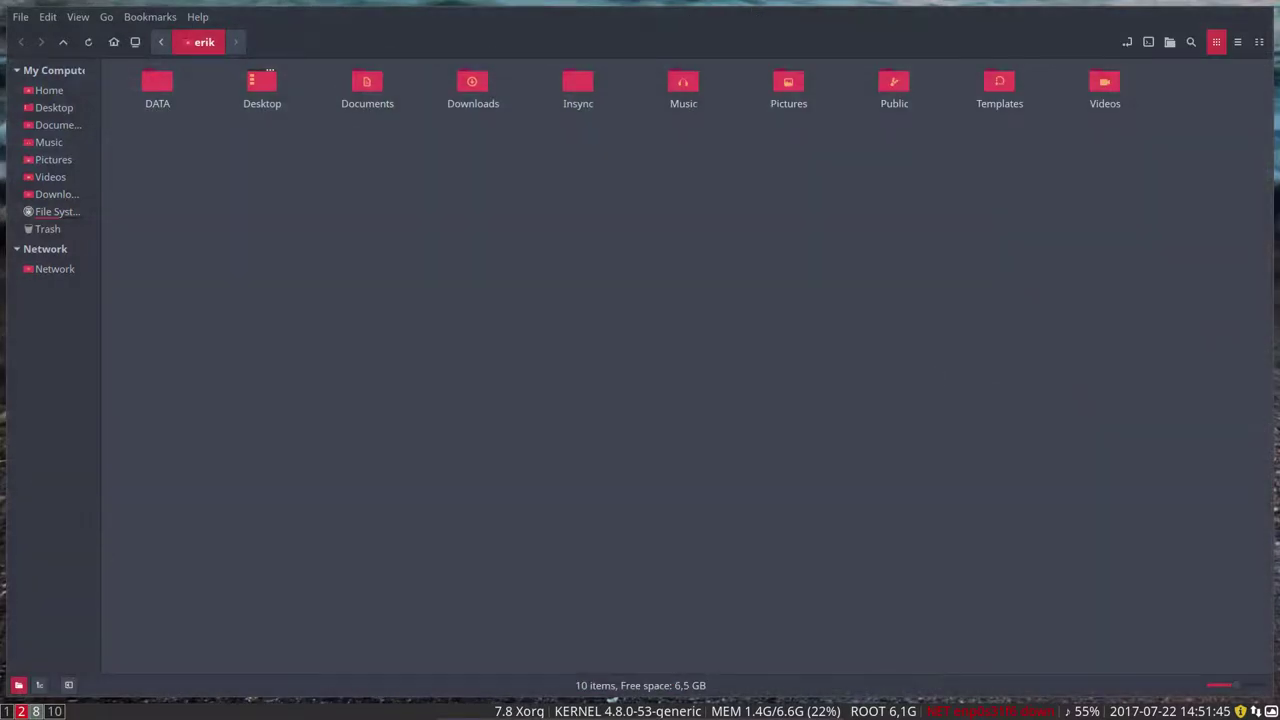
{"action": "key", "text": "super+Return"}
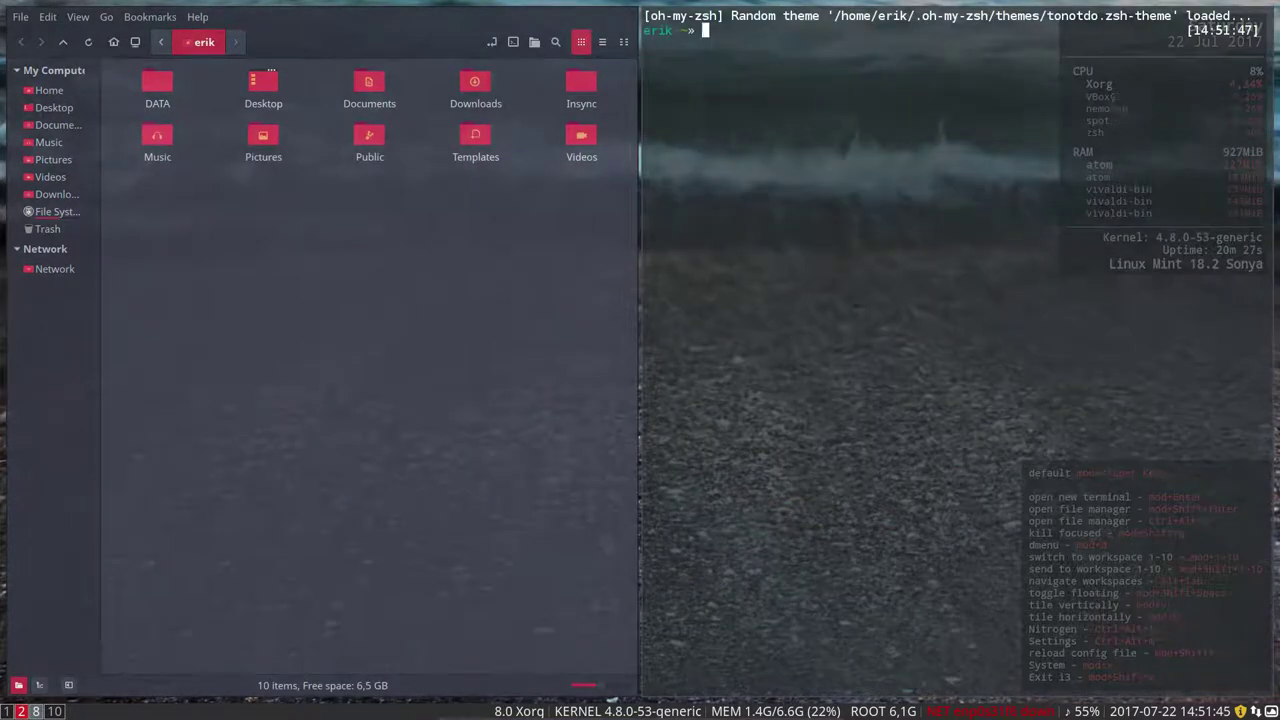
Run screenfetch and neofetch to show system info, then widen Nemo's sidebar
{"action": "type", "text": "screenf"}
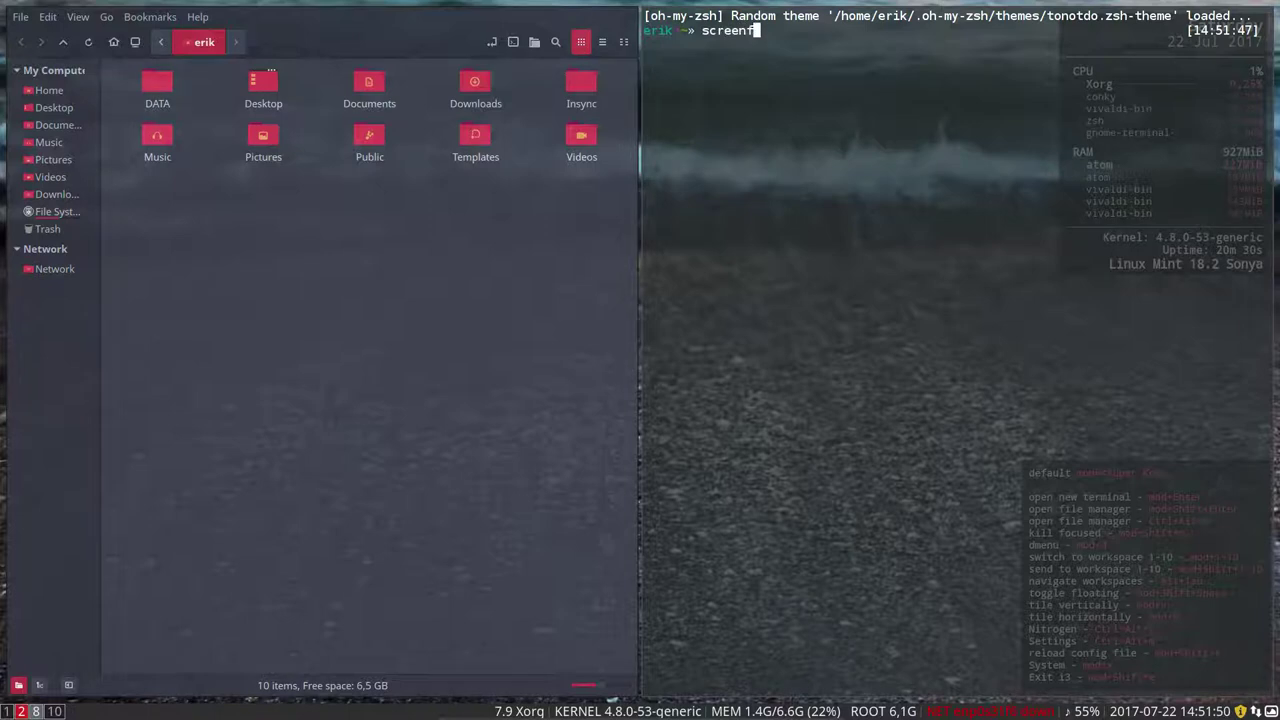
{"action": "type", "text": "etch"}
{"action": "key", "text": "Return"}
{"action": "type", "text": "neofetch"}
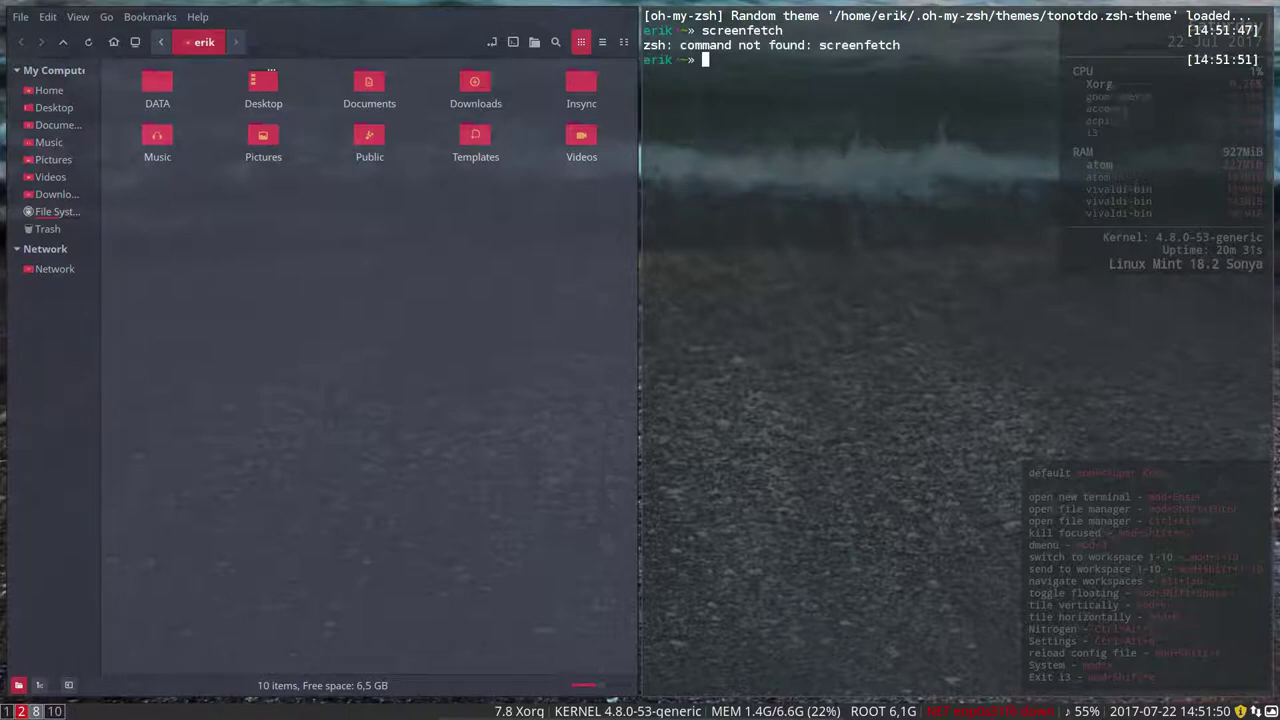
{"action": "key", "text": "Return"}
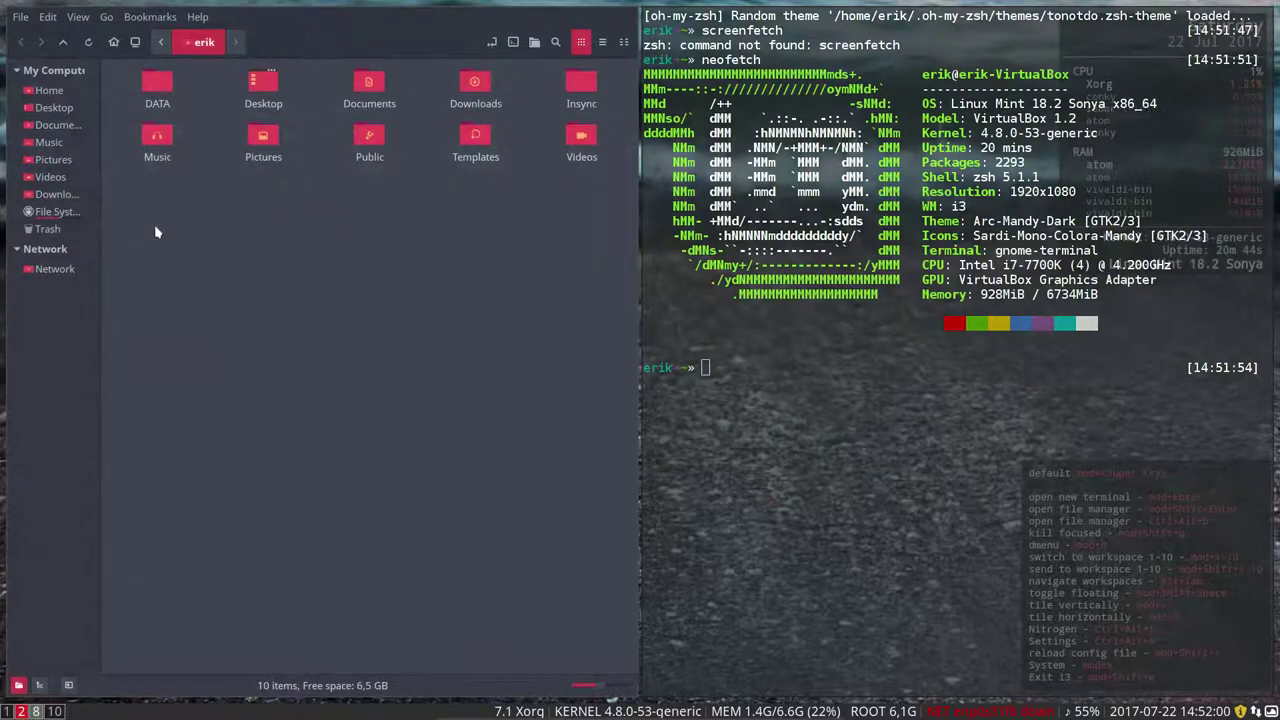
{"action": "left_click_drag", "start_coordinate": [100, 228], "coordinate": [137, 228]}
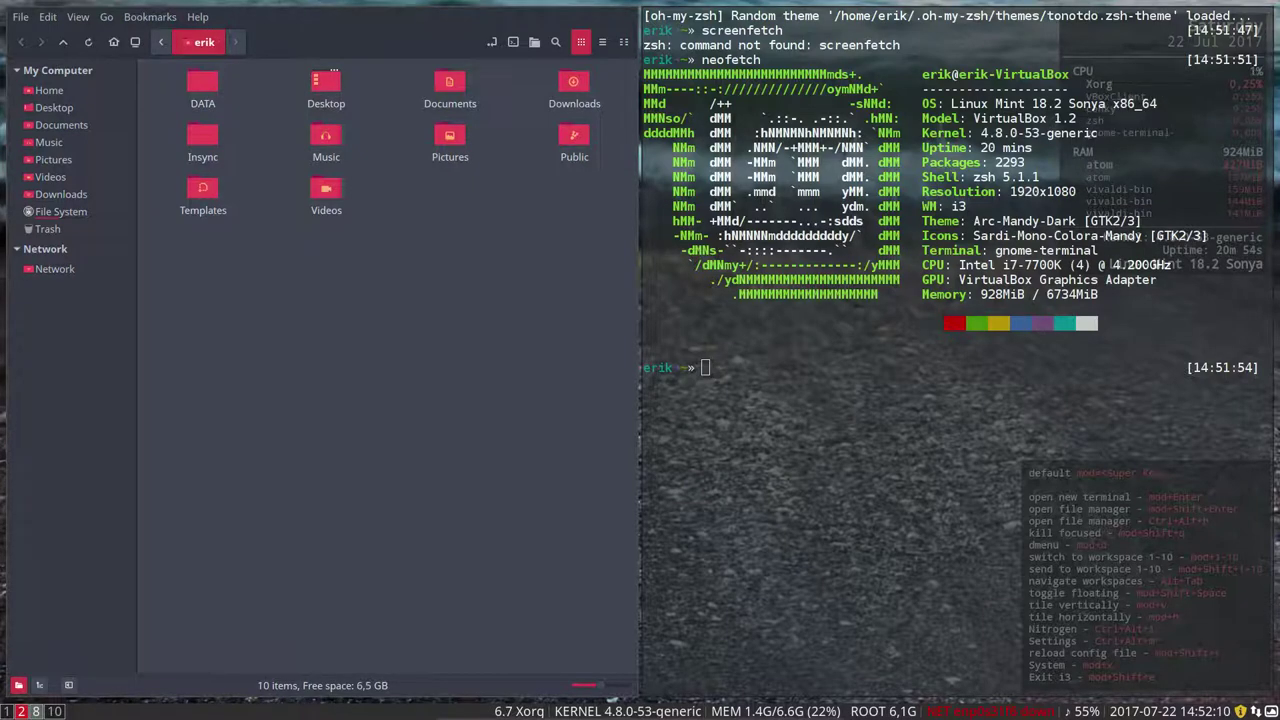
Launch qtconfig-qt4 from dmenu and close the terminal and file manager windows
{"action": "key", "text": "super+d"}
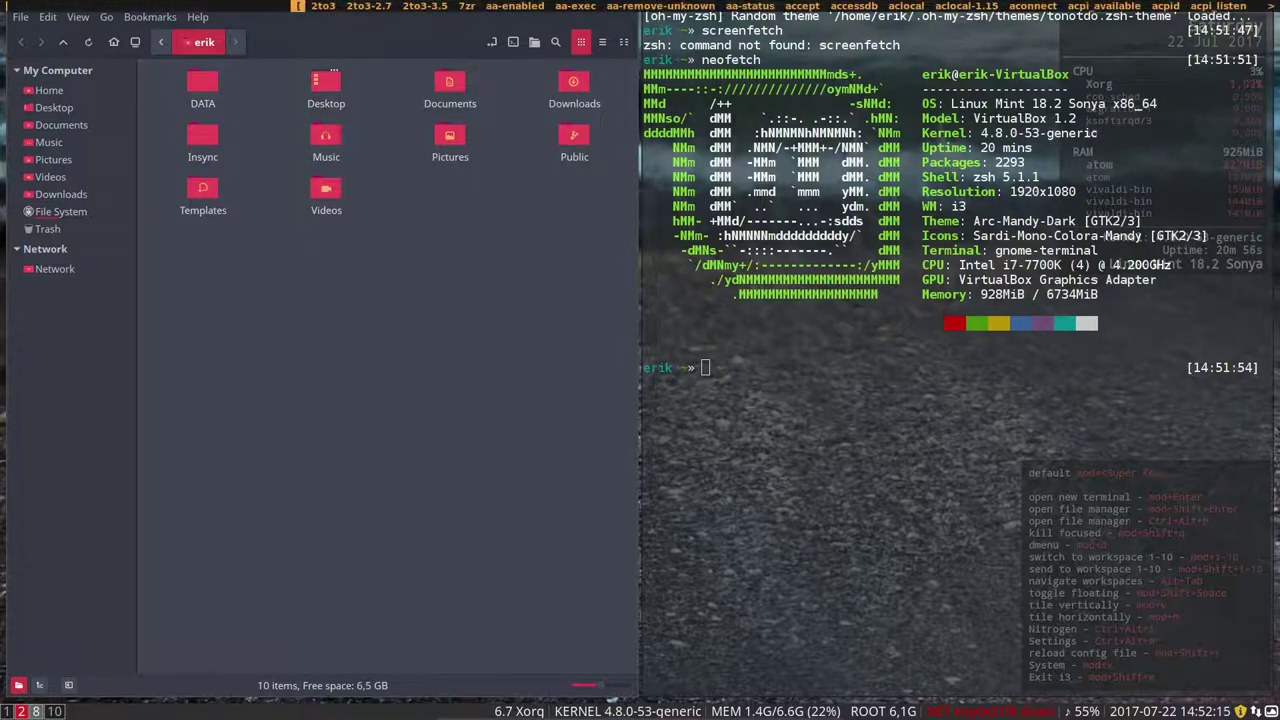
{"action": "type", "text": "qtcon"}
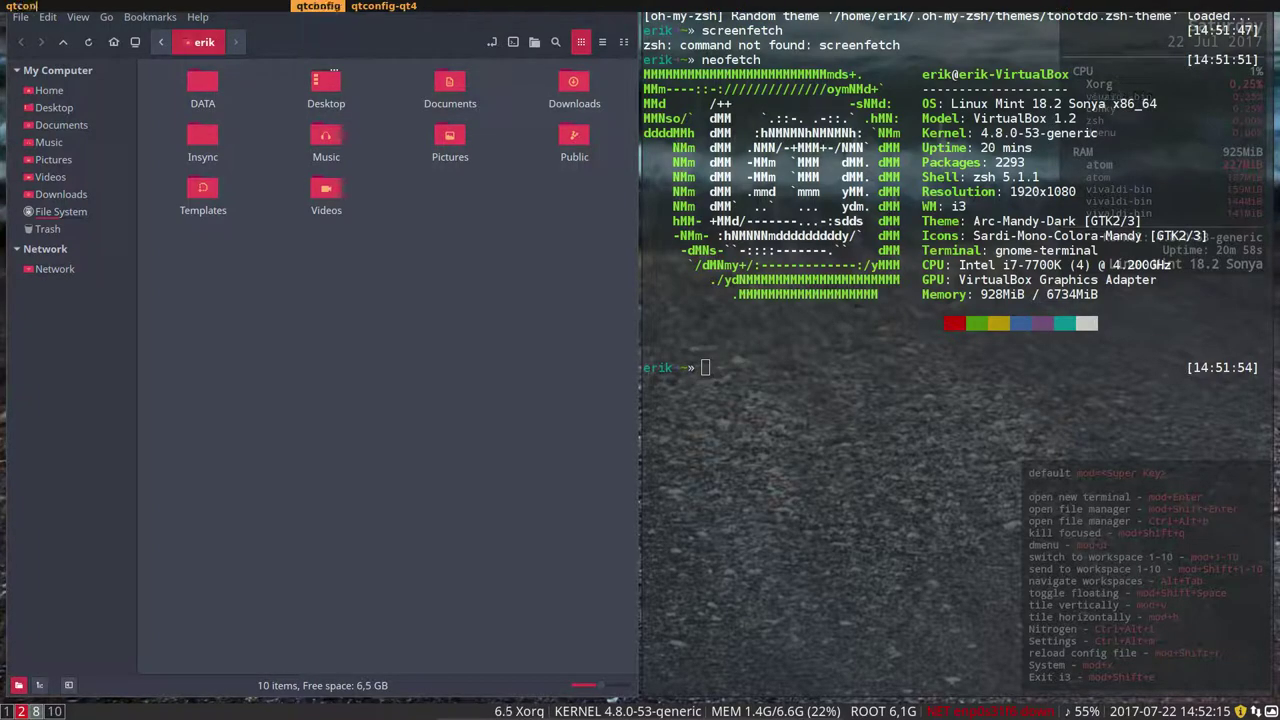
{"action": "key", "text": "Right"}
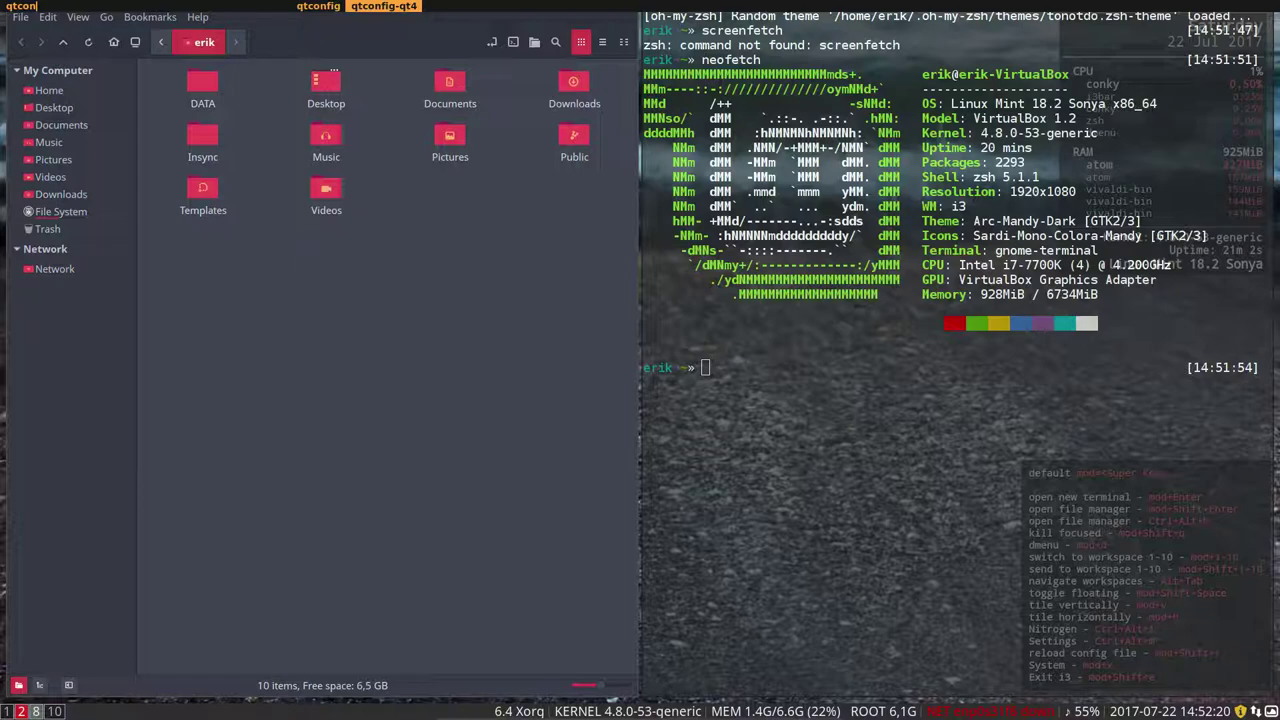
{"action": "key", "text": "Return"}
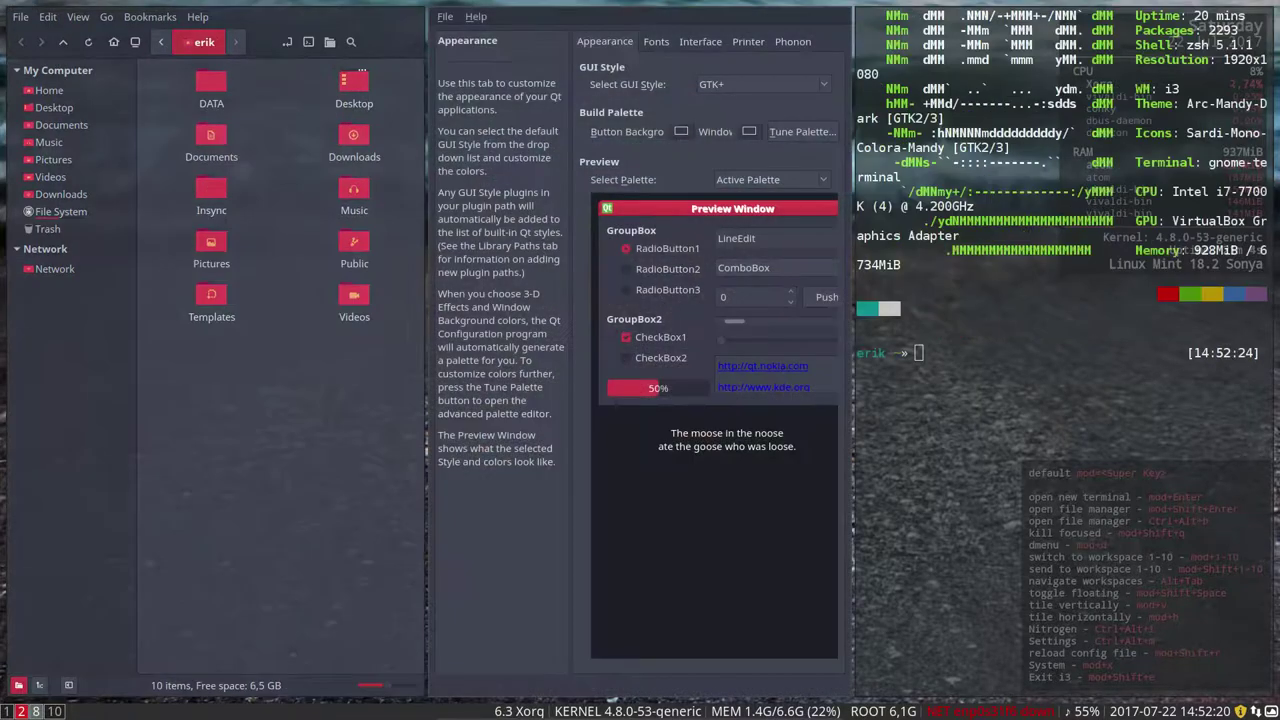
{"action": "key", "text": "super+shift+q"}
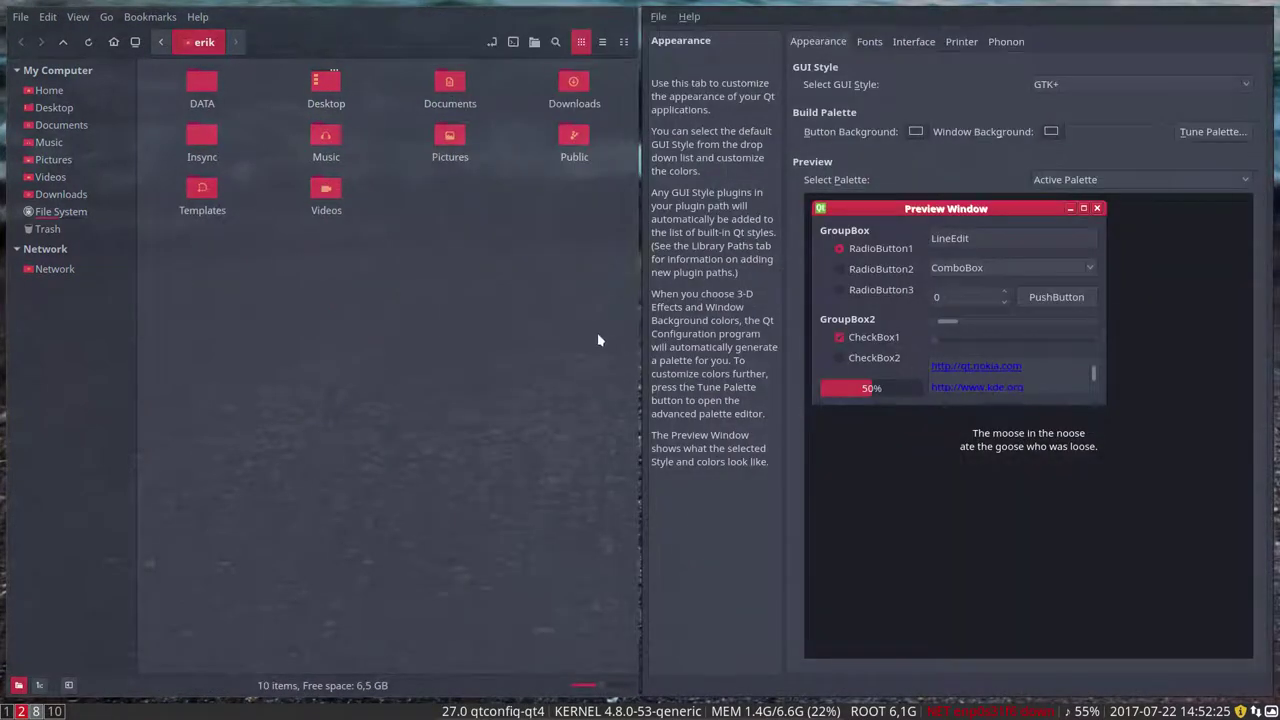
{"action": "key", "text": "super+shift+q"}
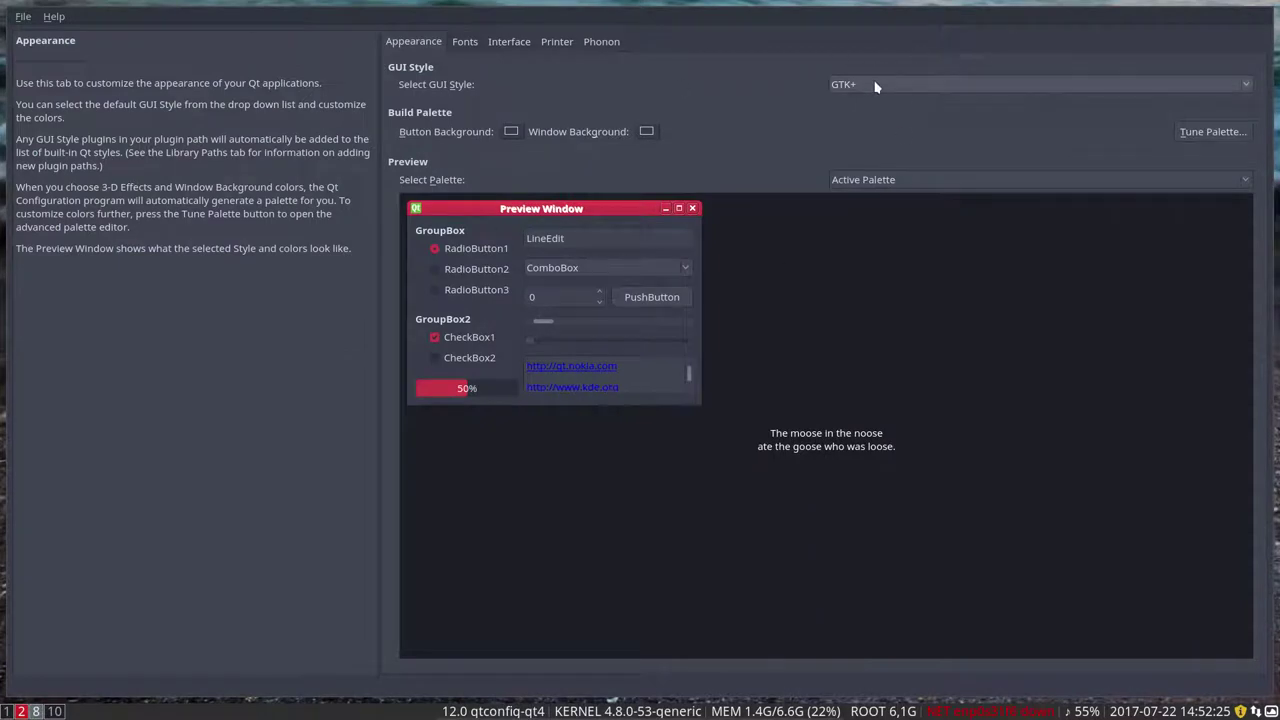
Try the Cleanlooks GUI style, revert to GTK+, save the Qt settings and close qtconfig
{"action": "left_click", "coordinate": [957, 84]}
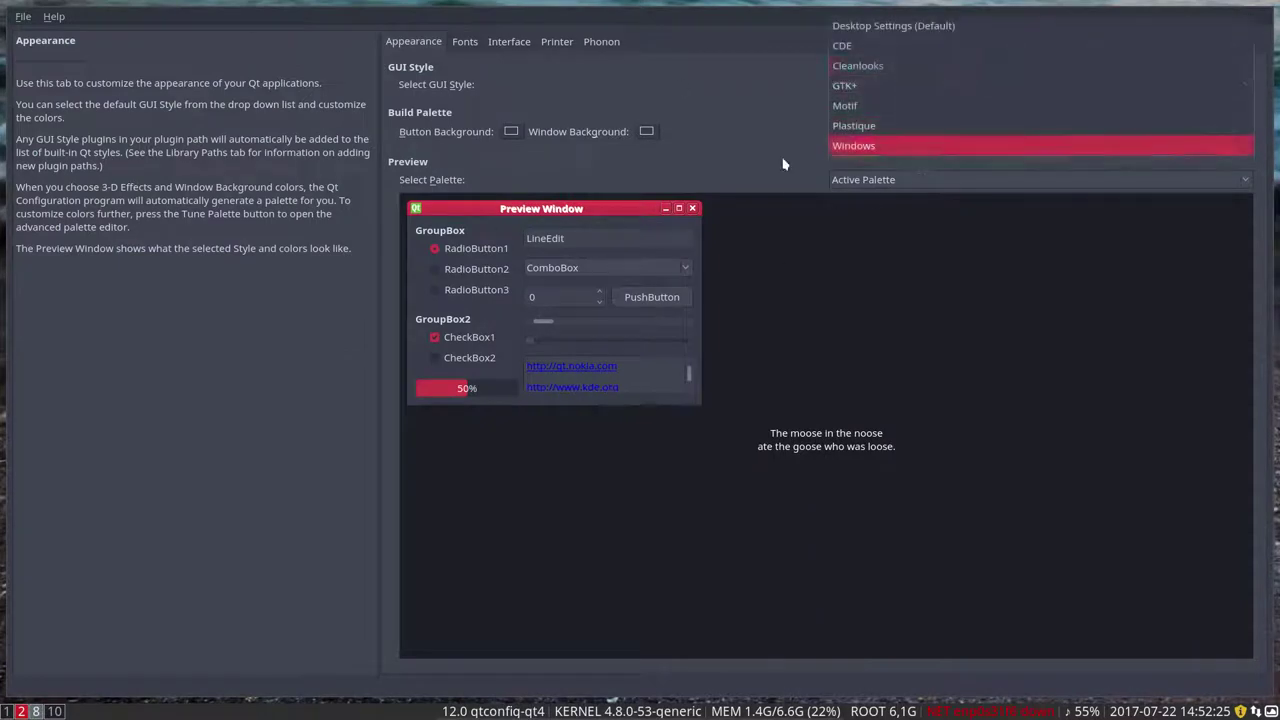
{"action": "left_click", "coordinate": [880, 66]}
{"action": "left_click", "coordinate": [894, 86]}
{"action": "left_click", "coordinate": [883, 103]}
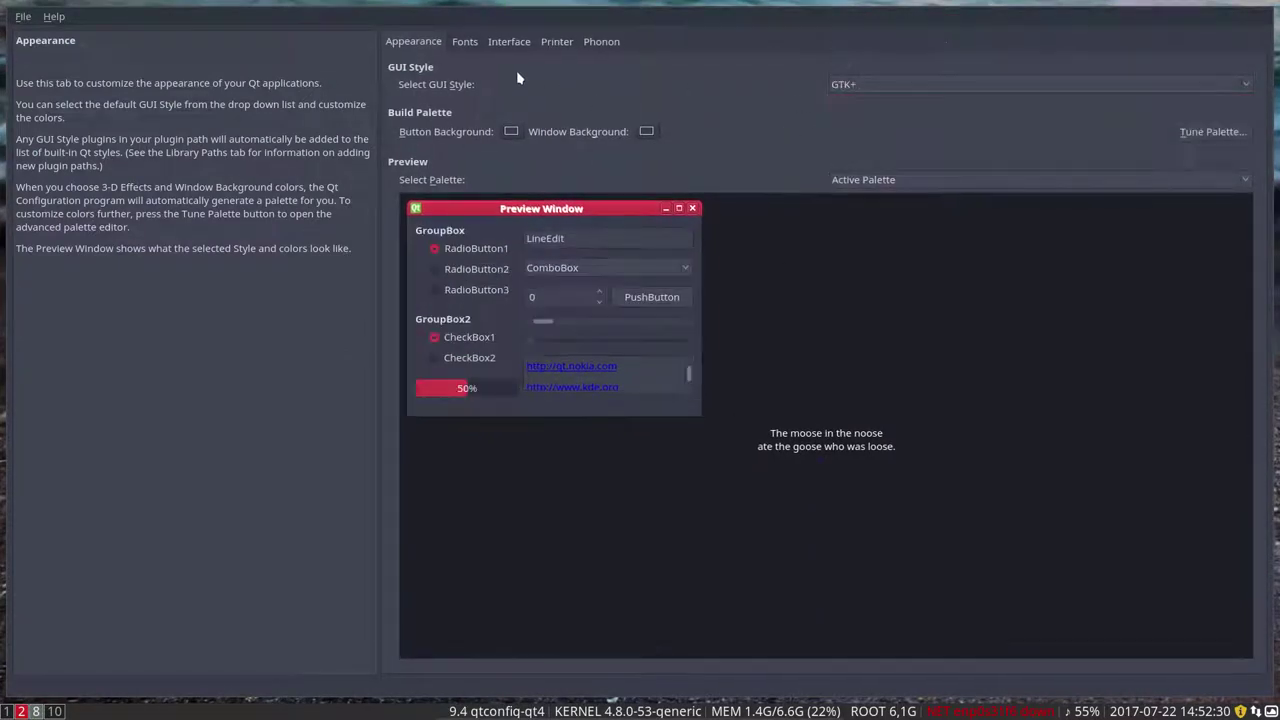
{"action": "left_click", "coordinate": [464, 41]}
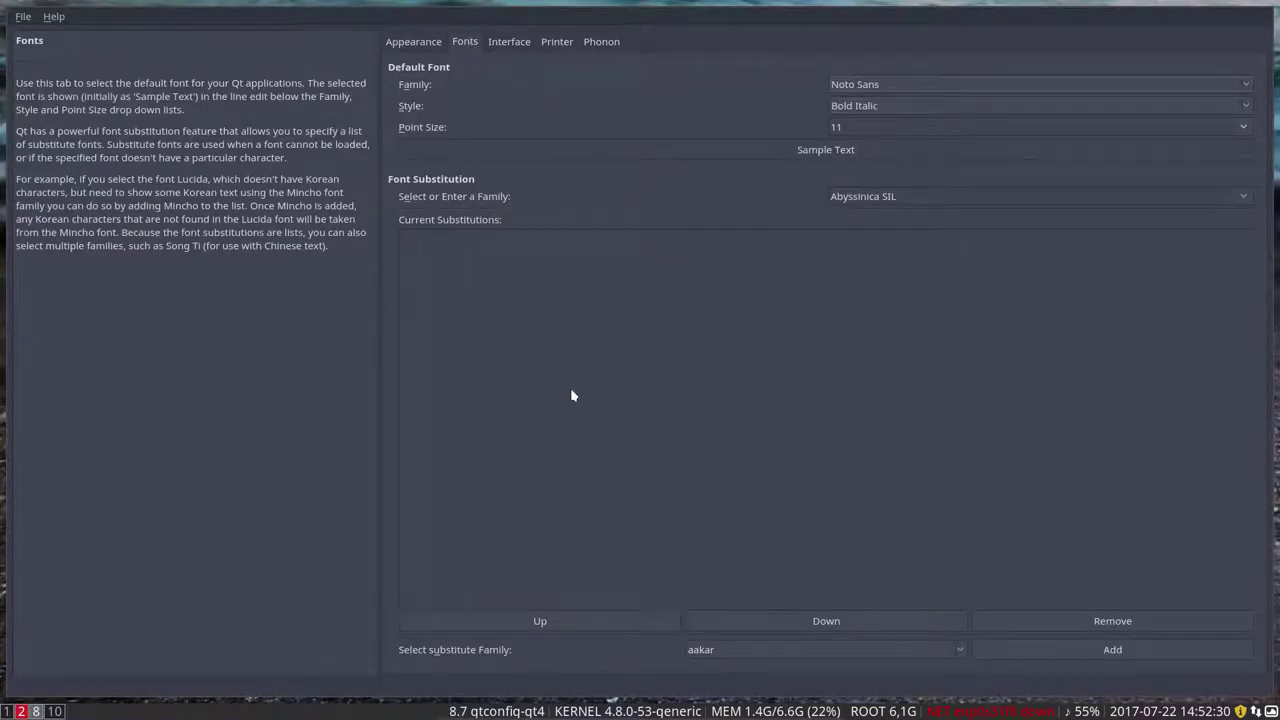
{"action": "left_click", "coordinate": [22, 17]}
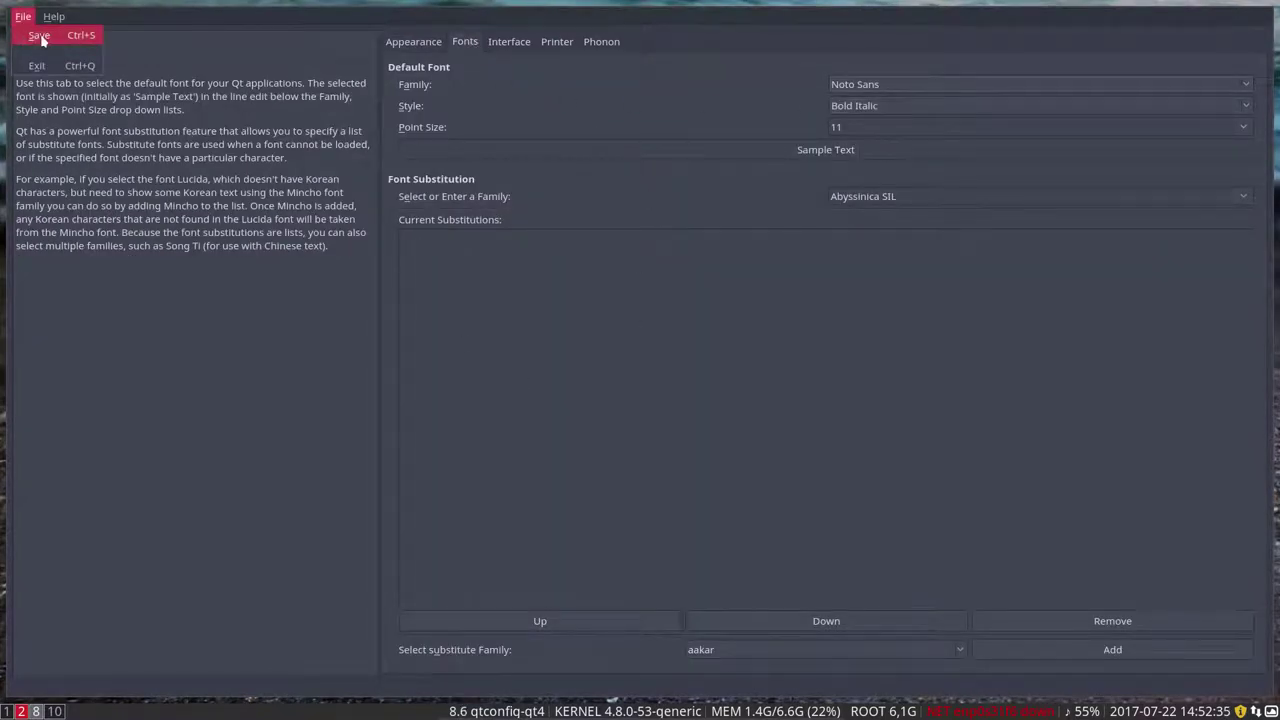
{"action": "left_click", "coordinate": [40, 38]}
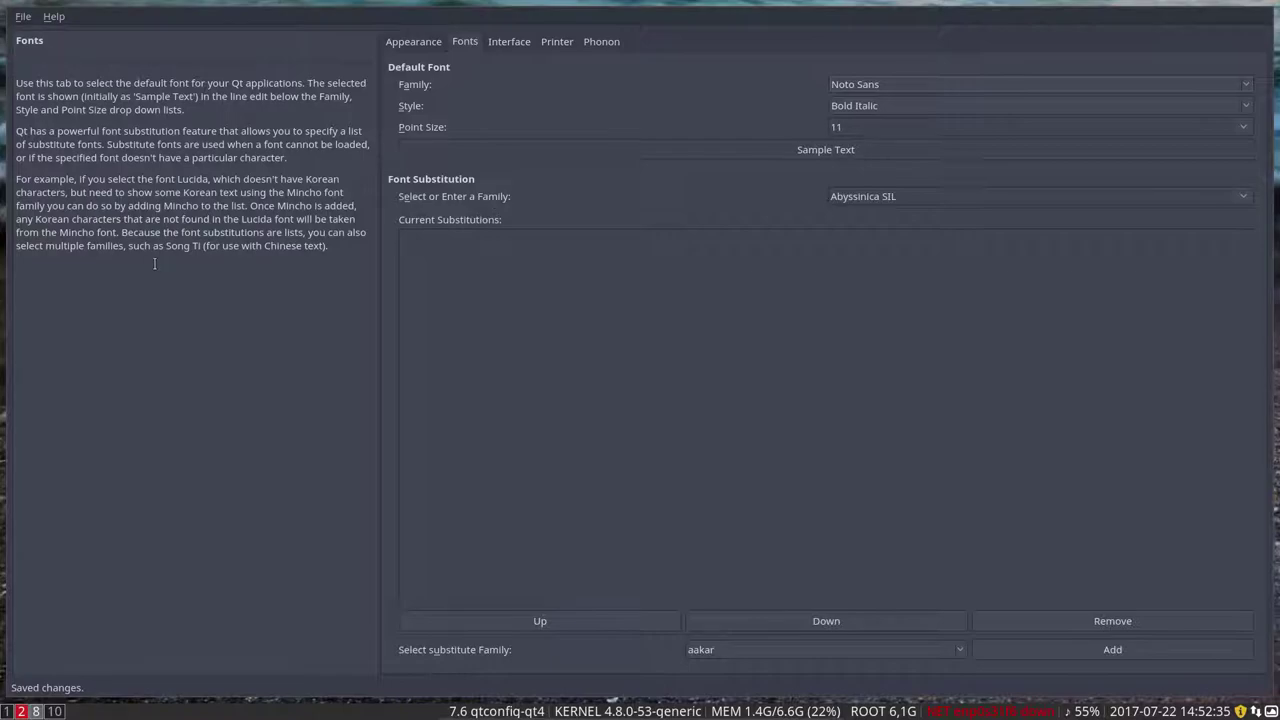
{"action": "key", "text": "super+shift+q"}
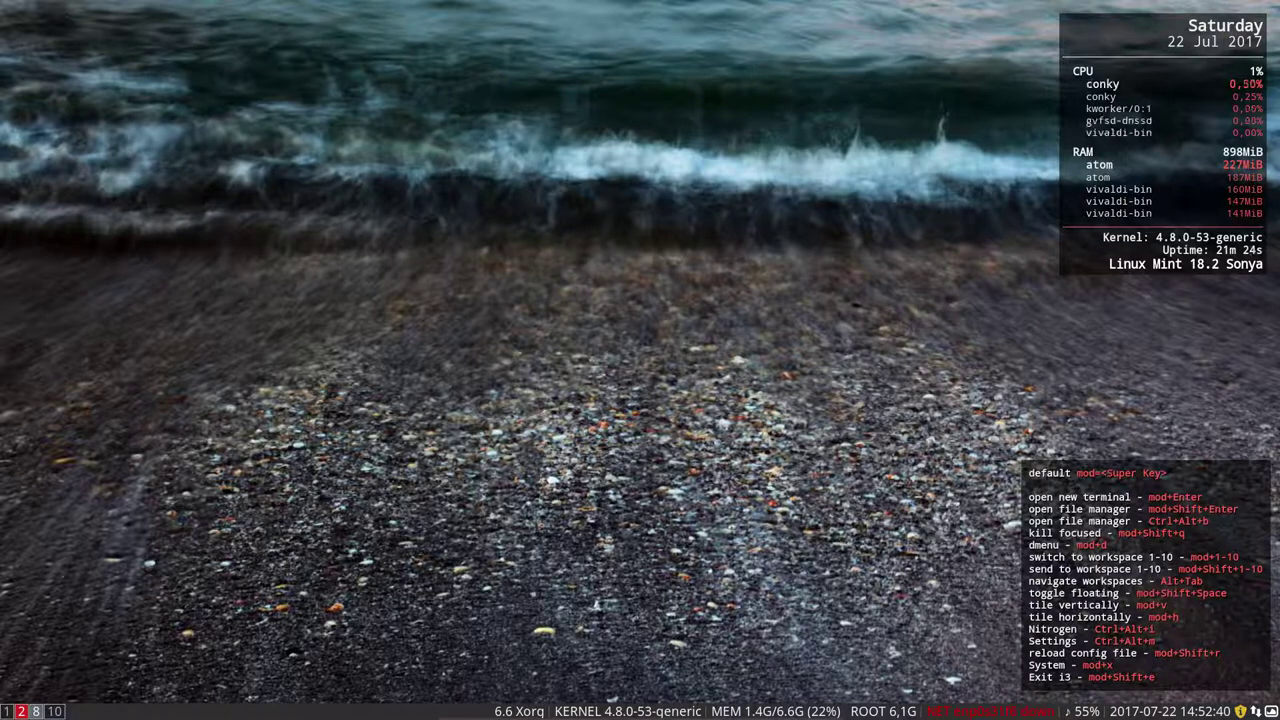
Search 'sub' in Application Finder, launch Sublime Text, and switch to workspace 2
{"action": "key", "text": "ctrl+alt+a"}
{"action": "type", "text": "sub"}
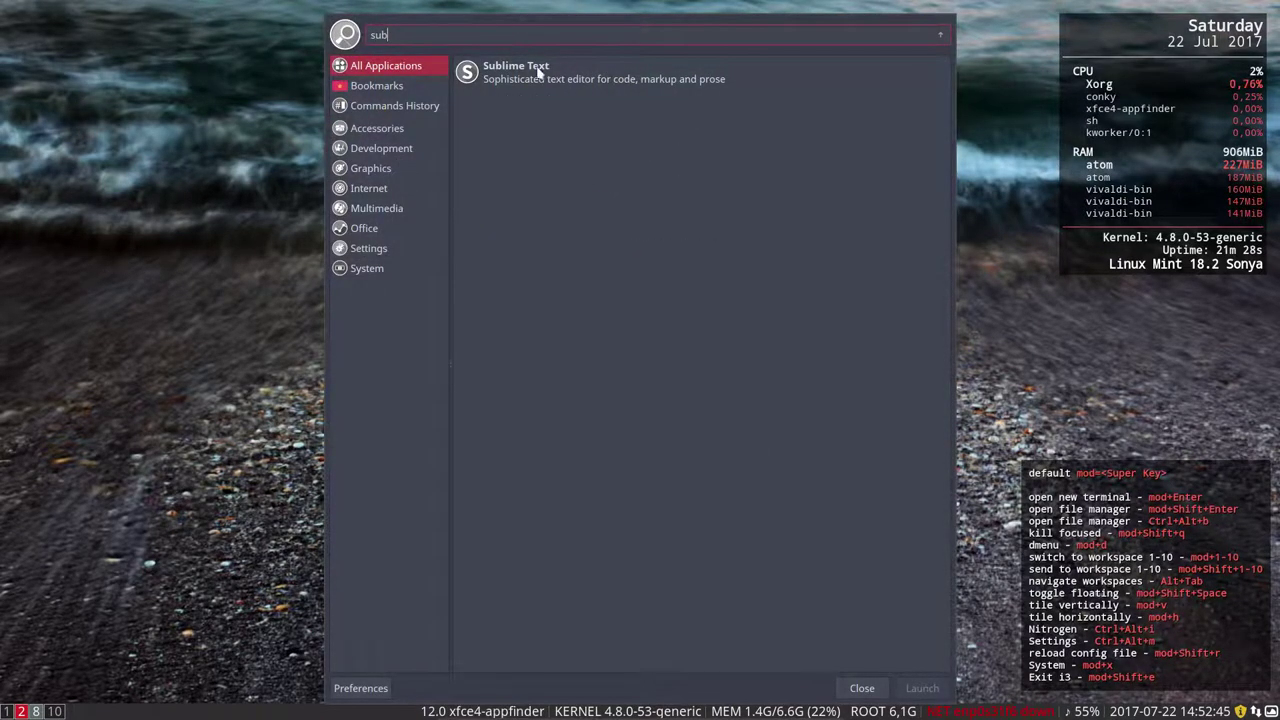
{"action": "left_click", "coordinate": [595, 86]}
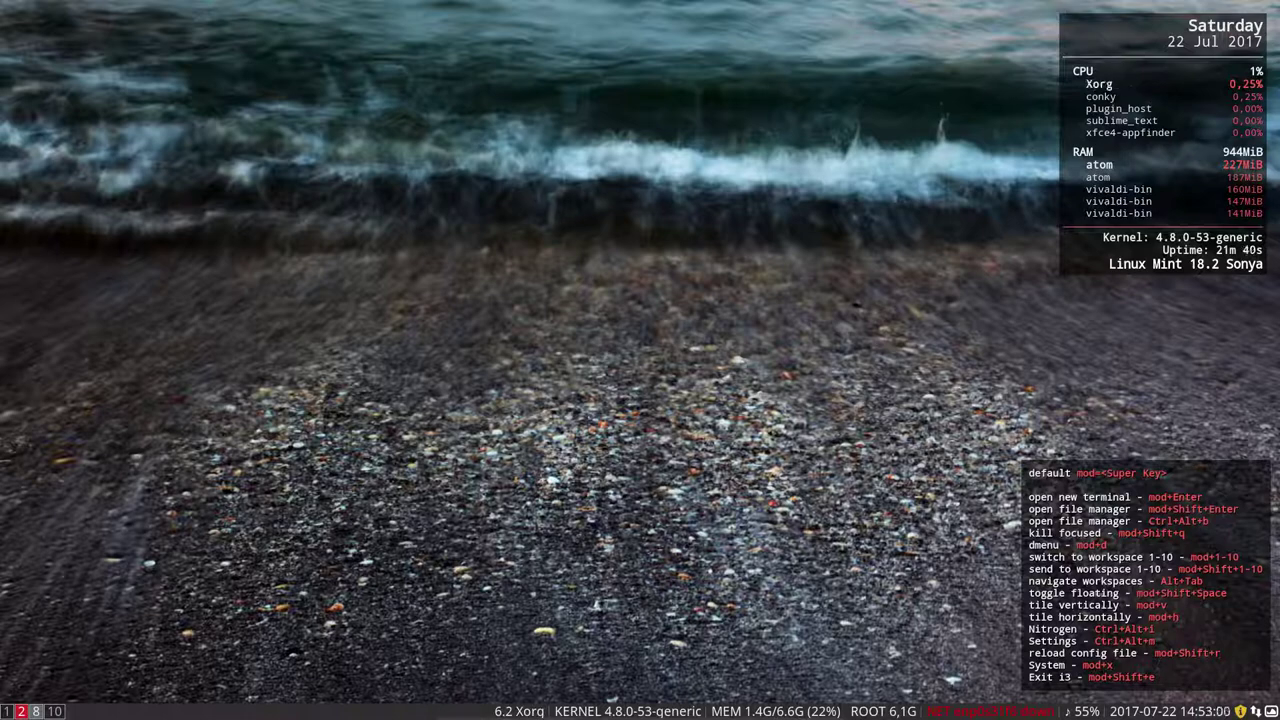
{"action": "left_click", "coordinate": [20, 712]}
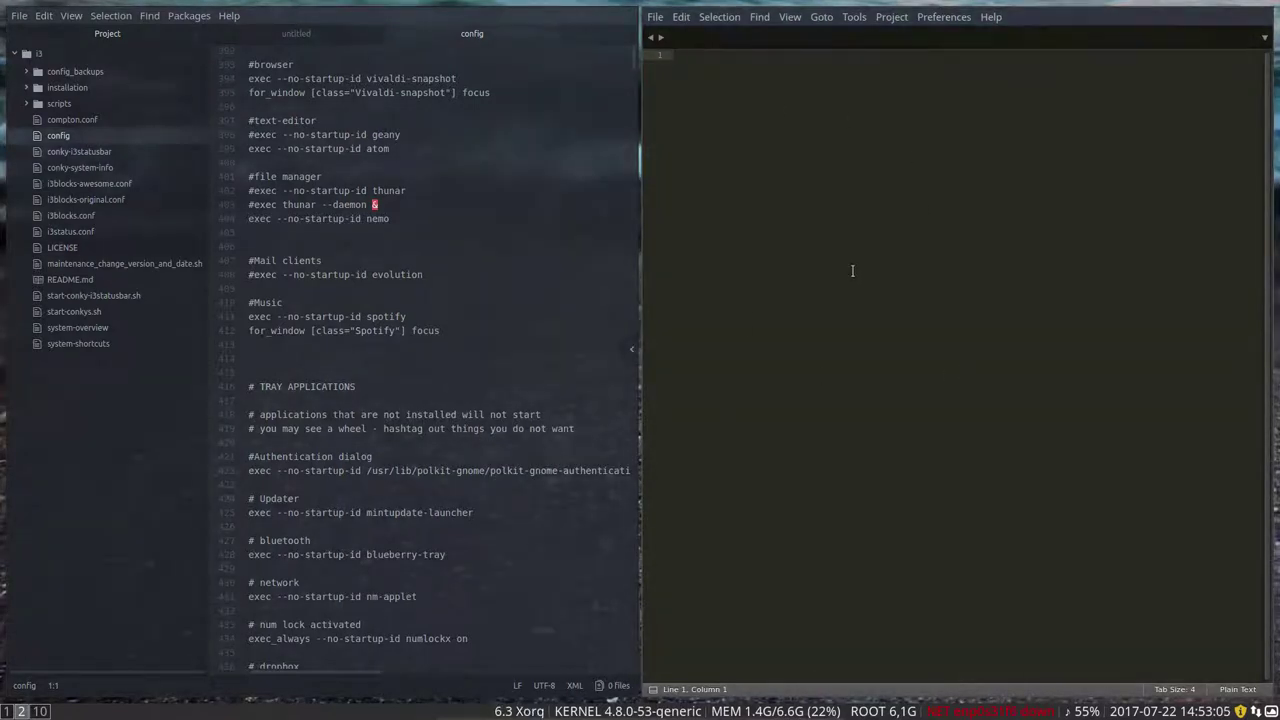
Toggle Sublime Text fullscreen on and off, then launch screenkey from dmenu
{"action": "key", "text": "super+f"}
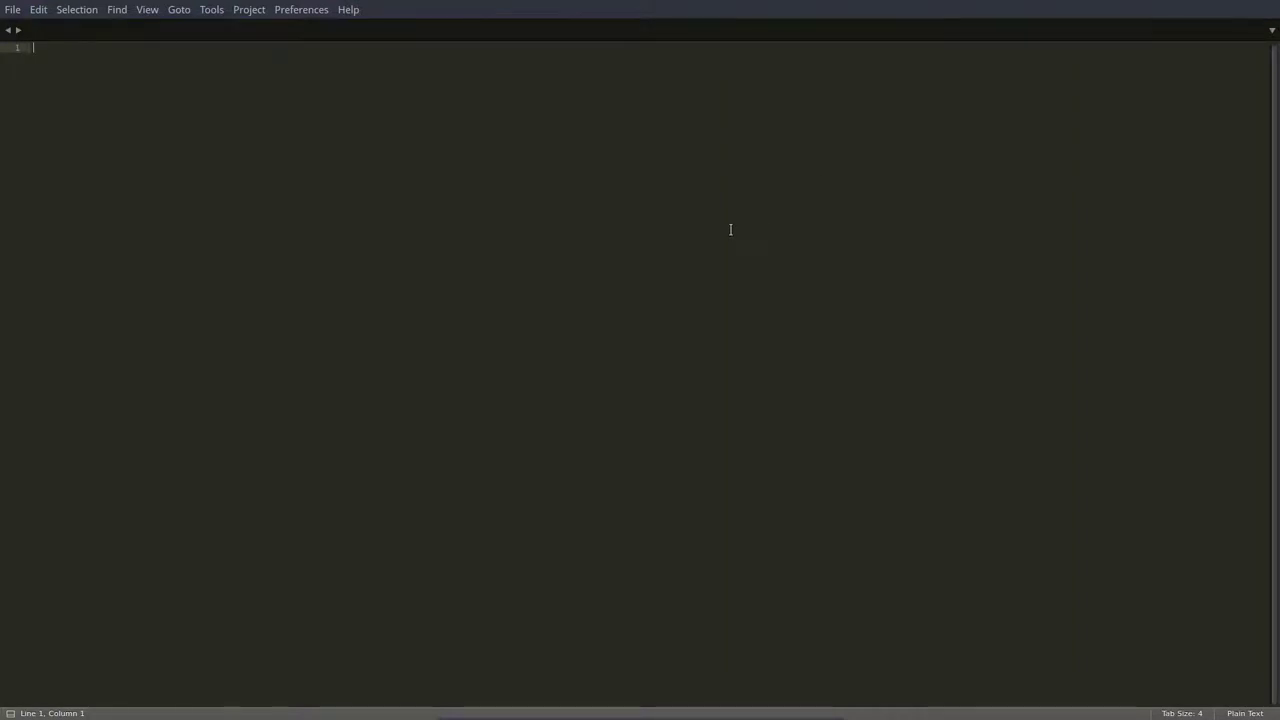
{"action": "key", "text": "super+f"}
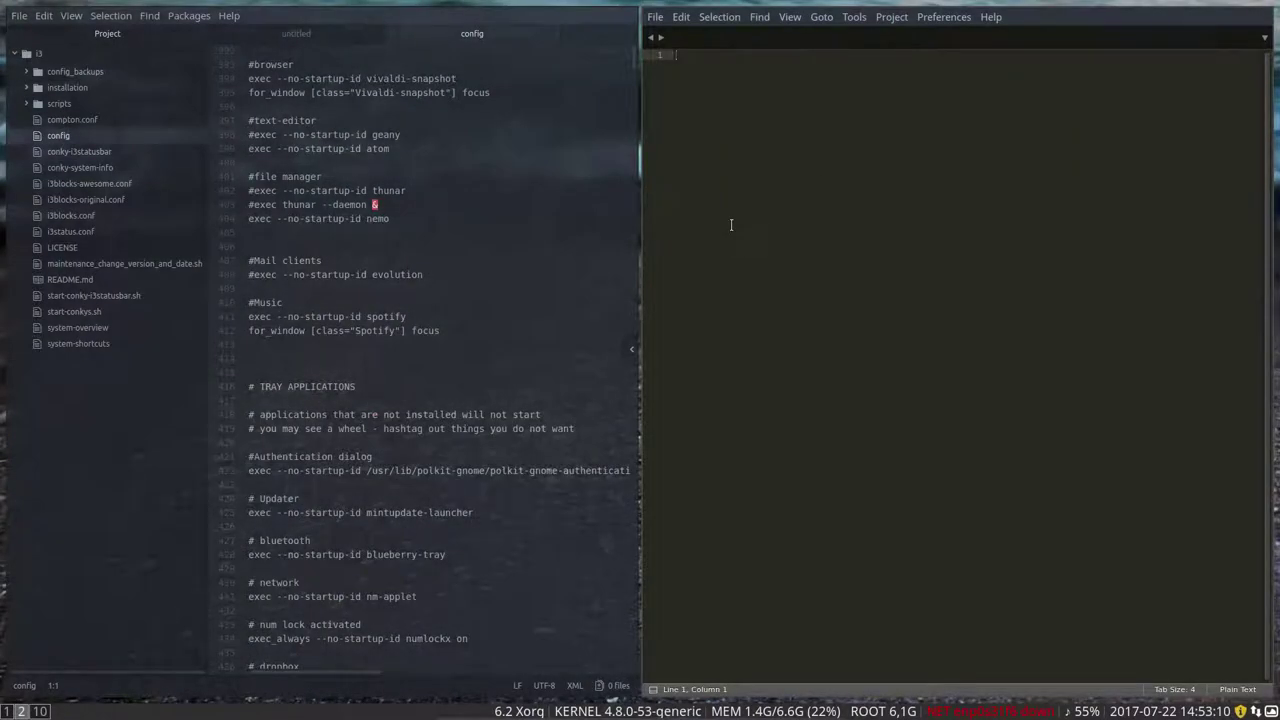
{"action": "key", "text": "super+d"}
{"action": "type", "text": "scre"}
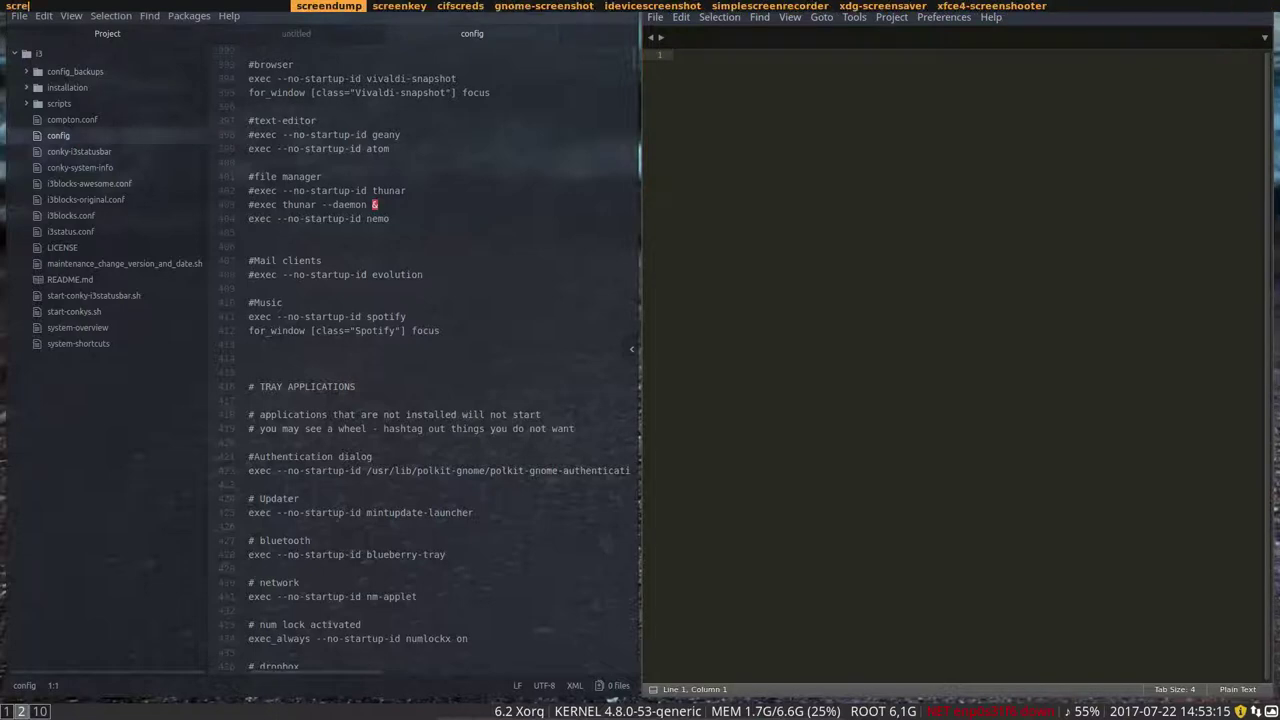
{"action": "key", "text": "Right"}
{"action": "key", "text": "Return"}
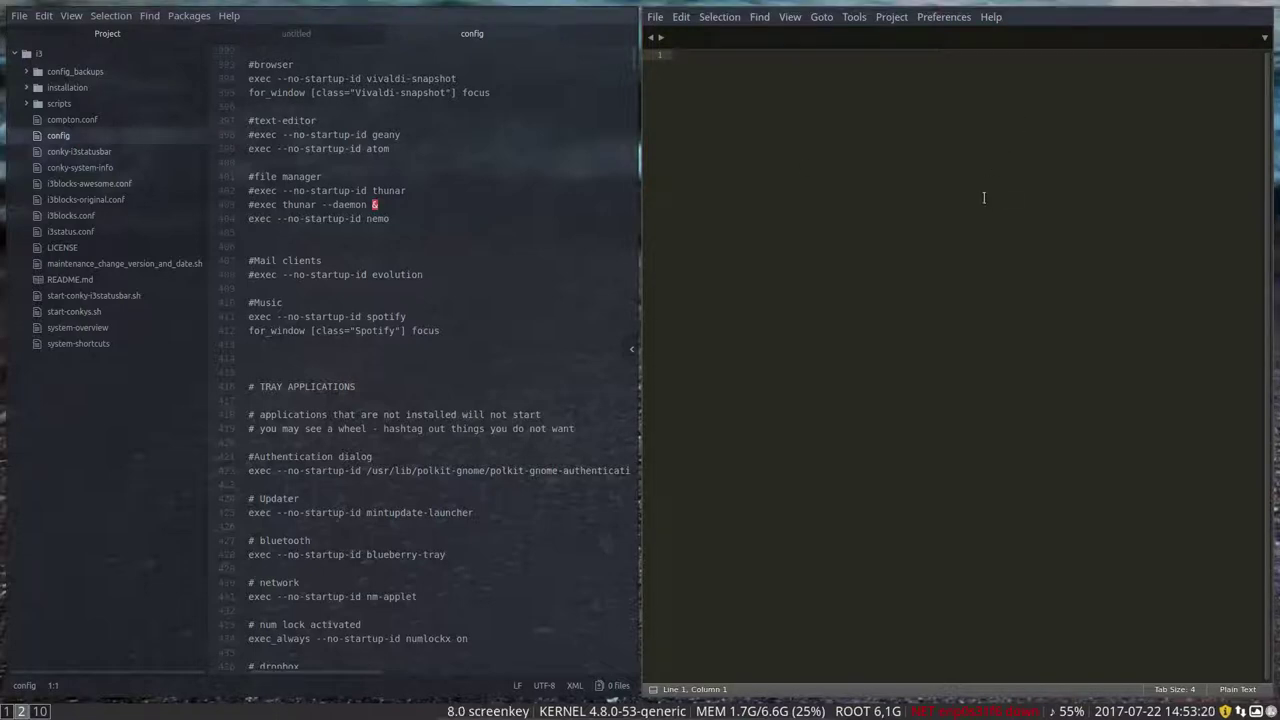
Swap Atom between the left and right tiles, leaving Atom on the left
{"action": "key", "text": "super+f"}
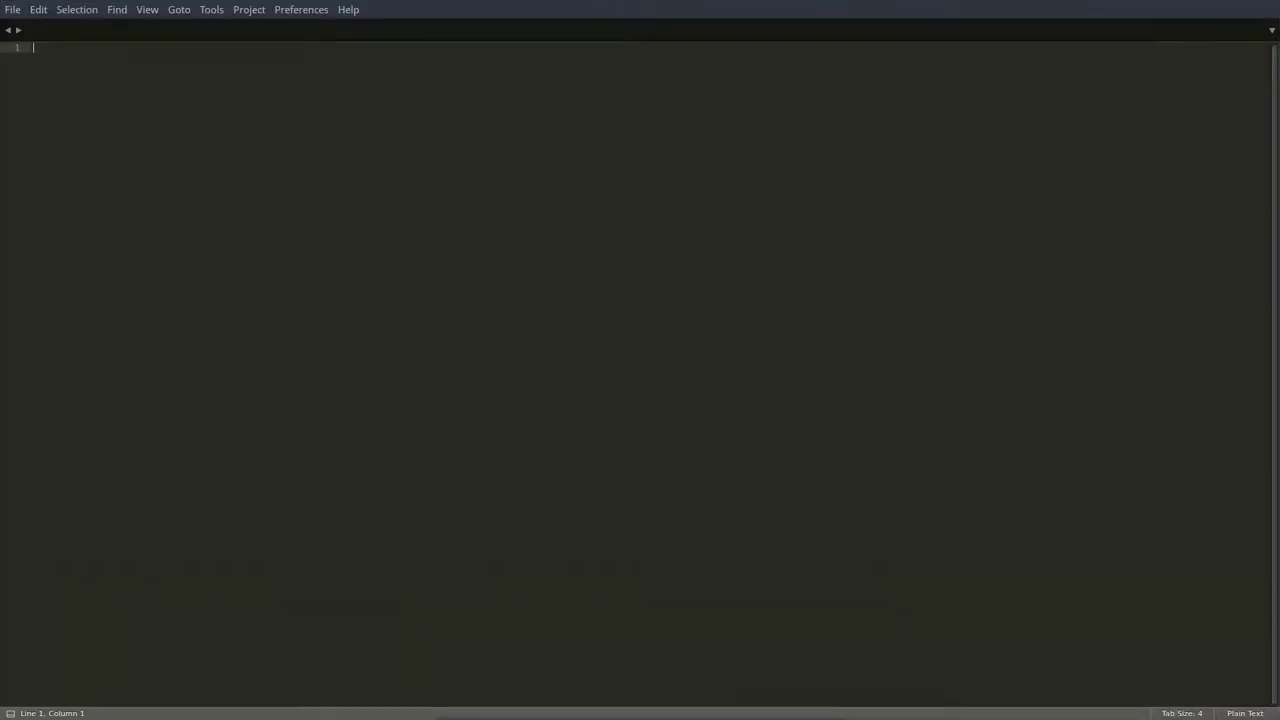
{"action": "key", "text": "super+f"}
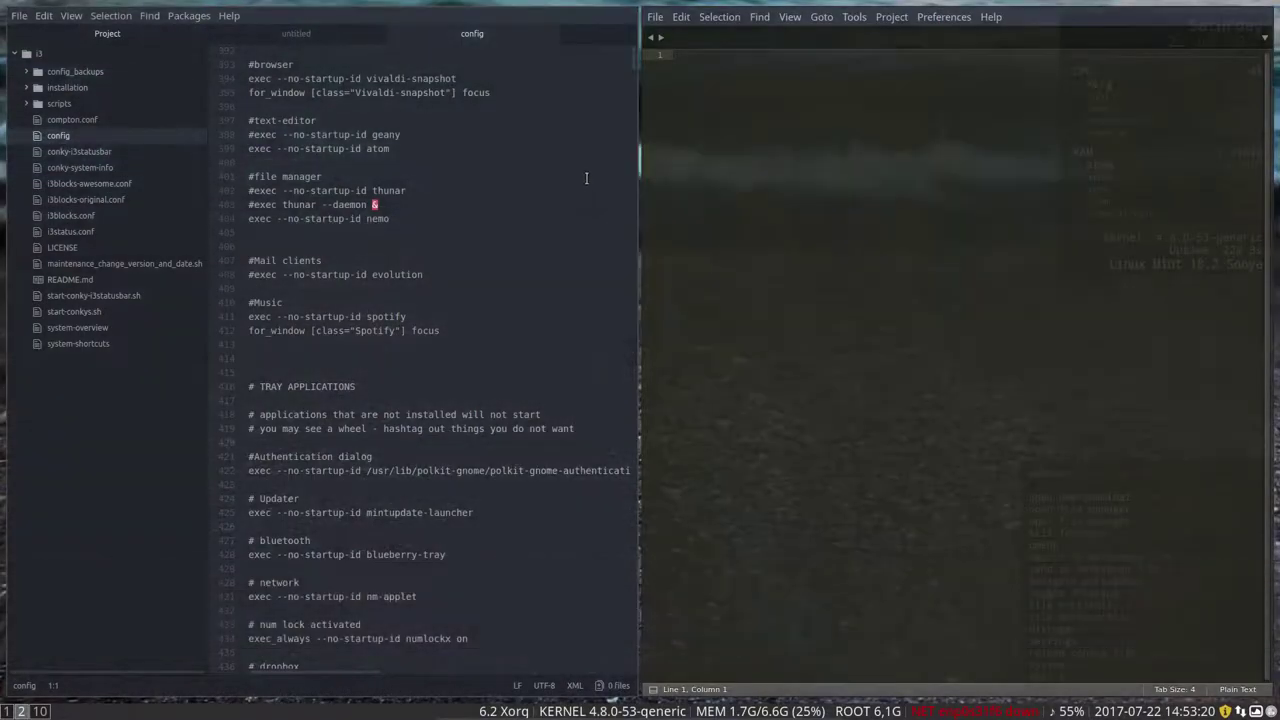
{"action": "key", "text": "super+Left"}
{"action": "key", "text": "super+Left"}
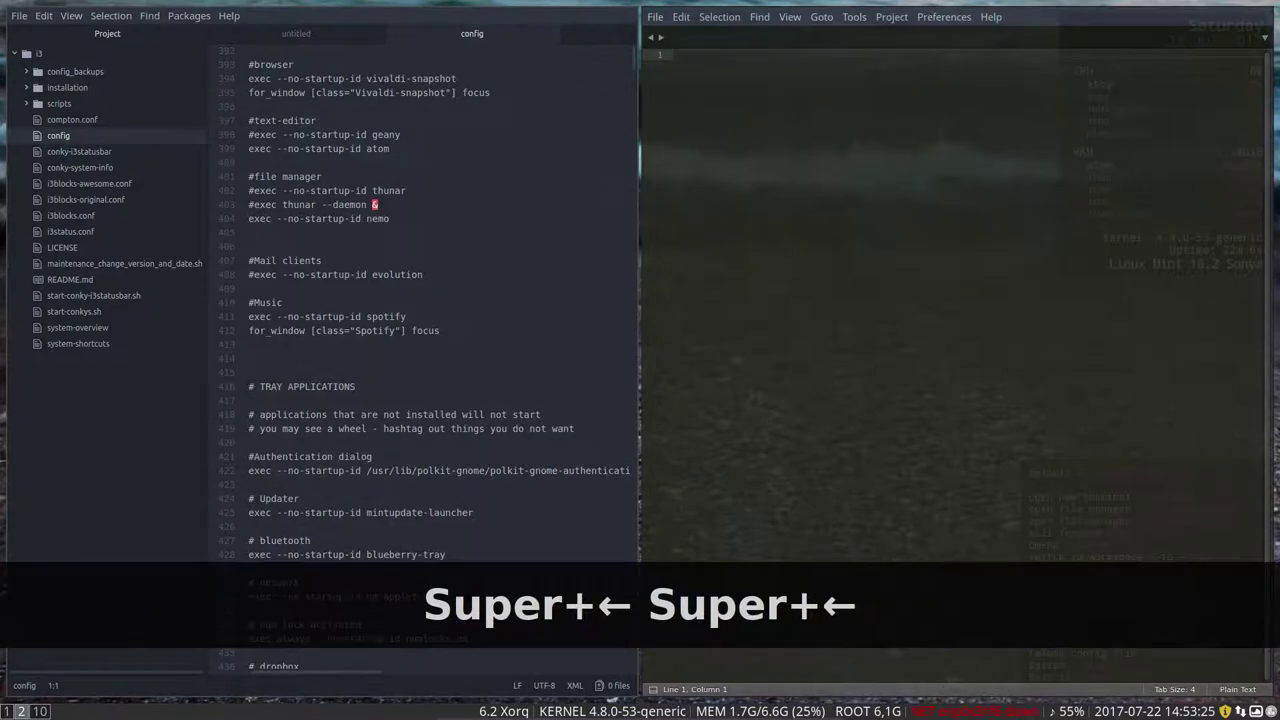
{"action": "key", "text": "super+shift+Left"}
{"action": "key", "text": "super+shift+Right"}
{"action": "key", "text": "super+shift+Right"}
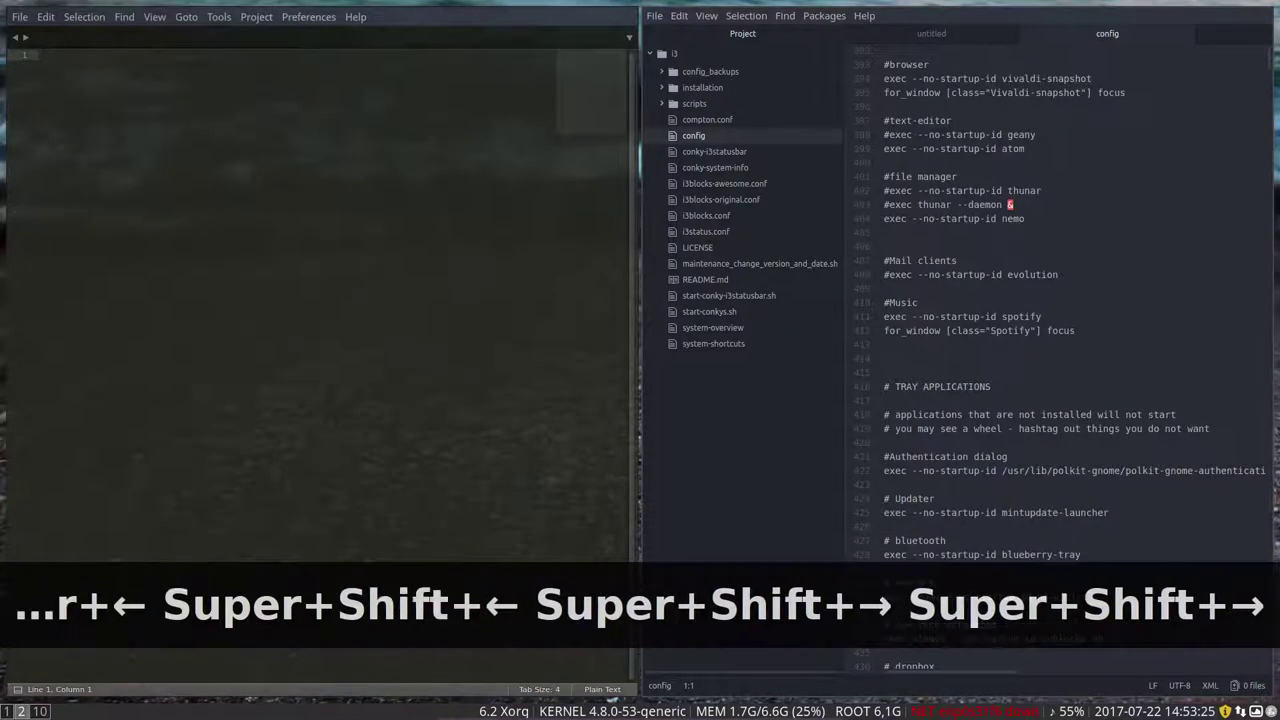
{"action": "key", "text": "super+shift+Left"}
{"action": "key", "text": "super+shift+Right"}
{"action": "key", "text": "super+shift+Left"}
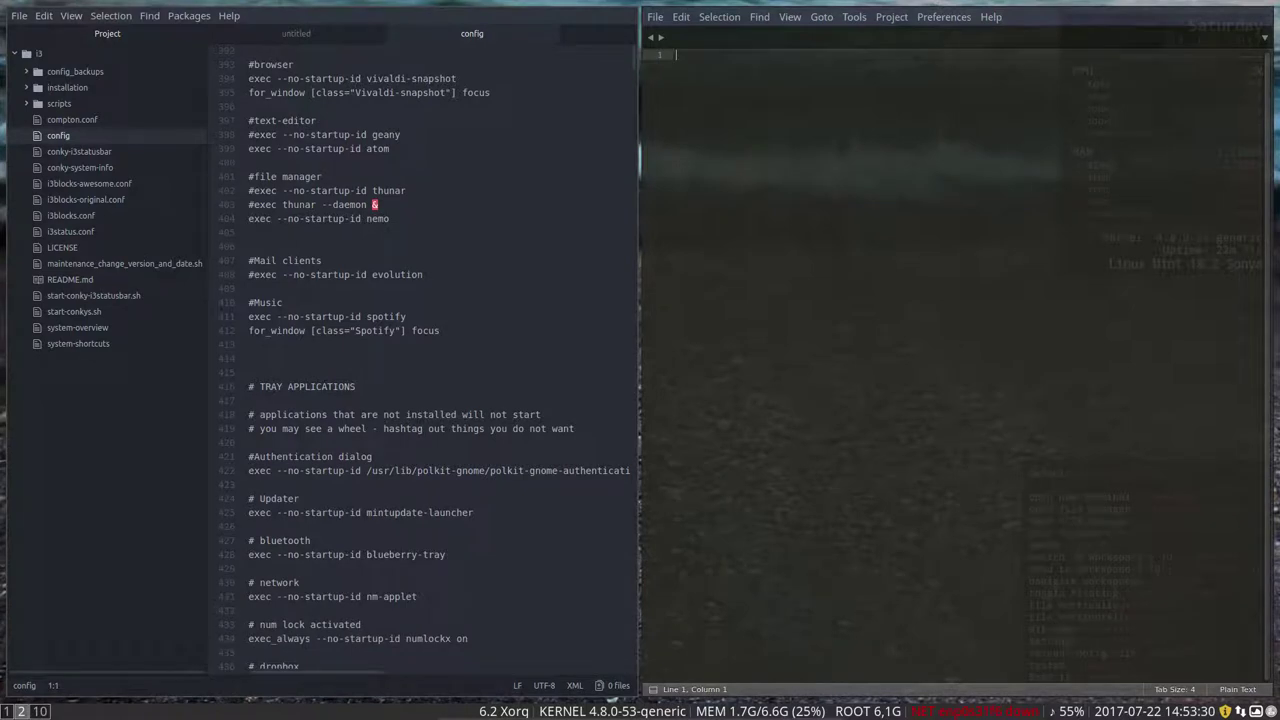
Open a zsh terminal in a vertical split beneath Atom, then focus Sublime Text
{"action": "key", "text": "super+v"}
{"action": "key", "text": "super+Return"}
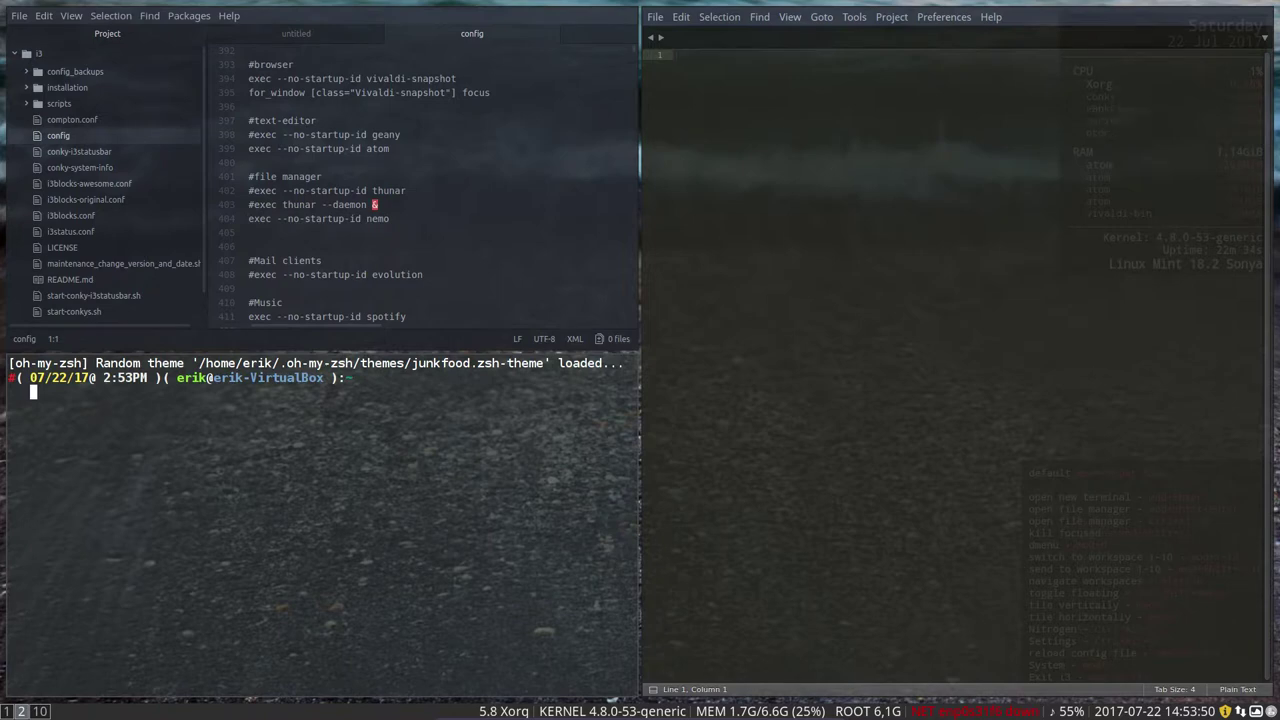
{"action": "key", "text": "super+Right"}
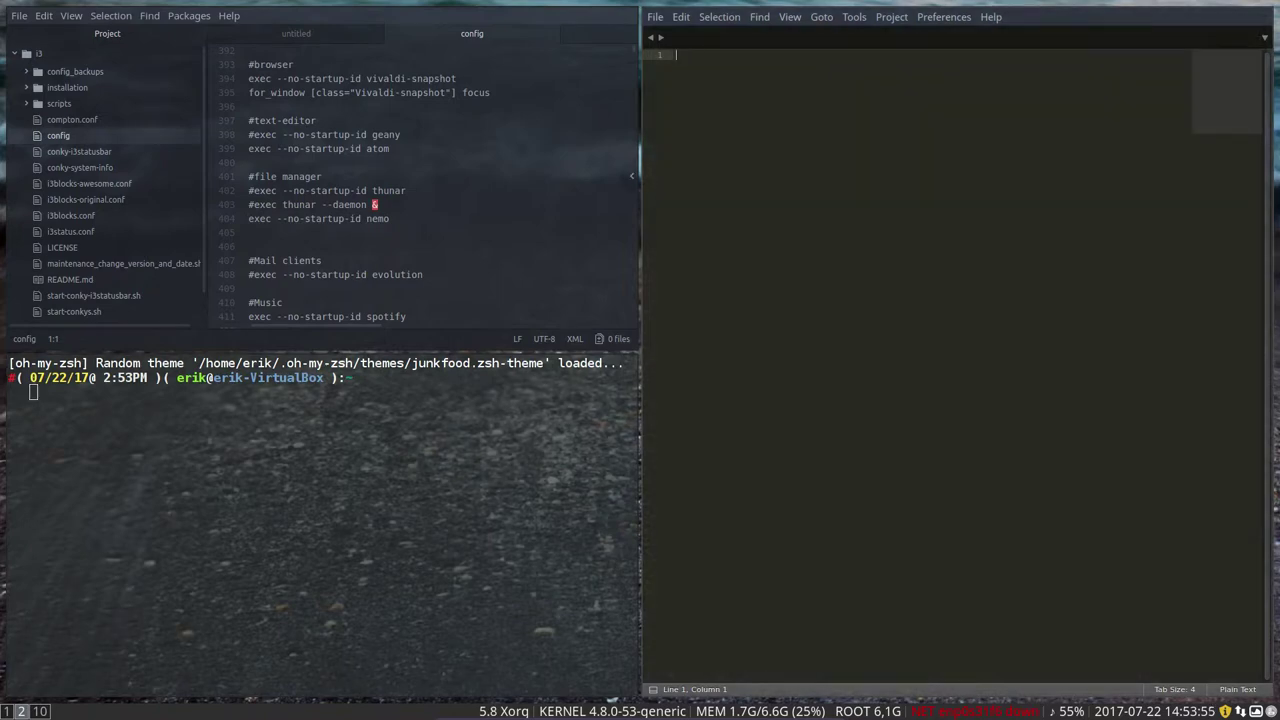